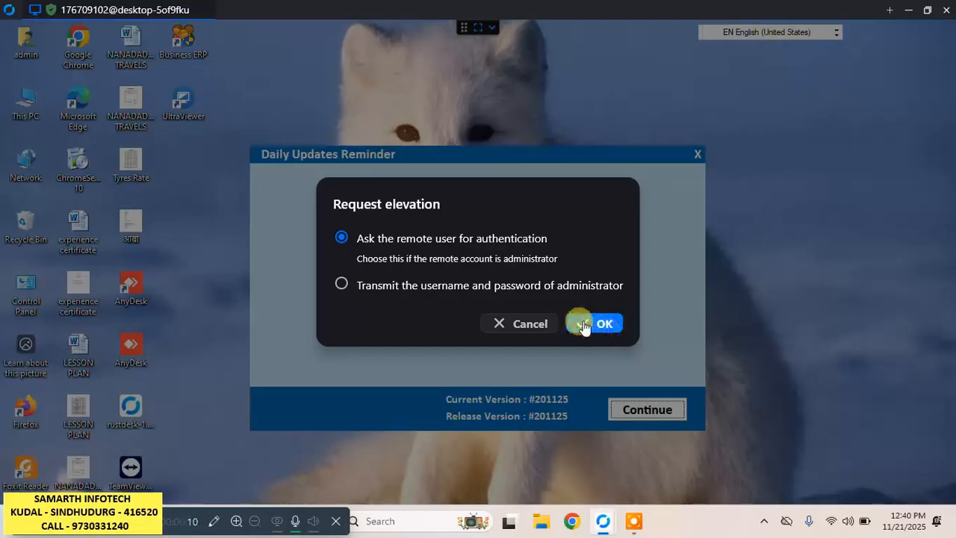
Request elevation on the remote computer by asking the remote user for authentication.
click(584, 322)
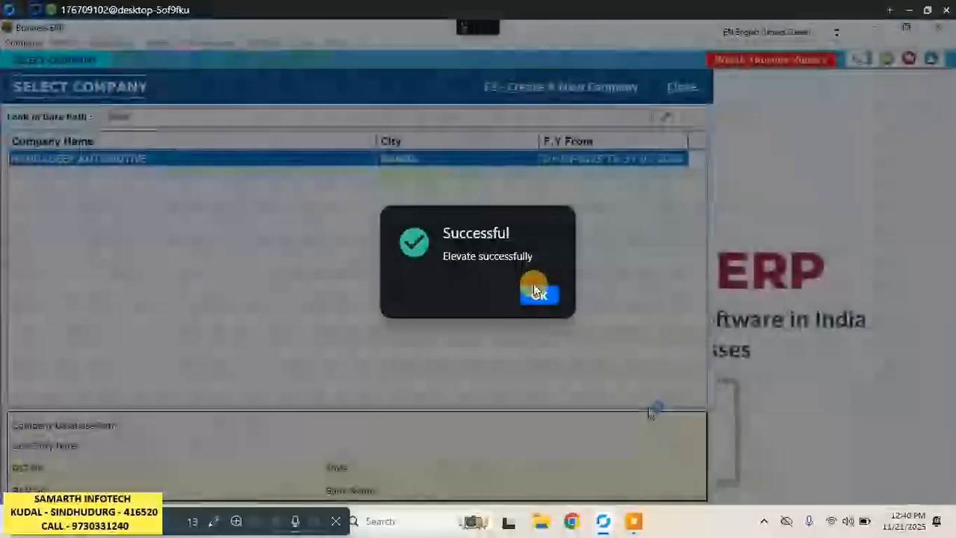
click(539, 295)
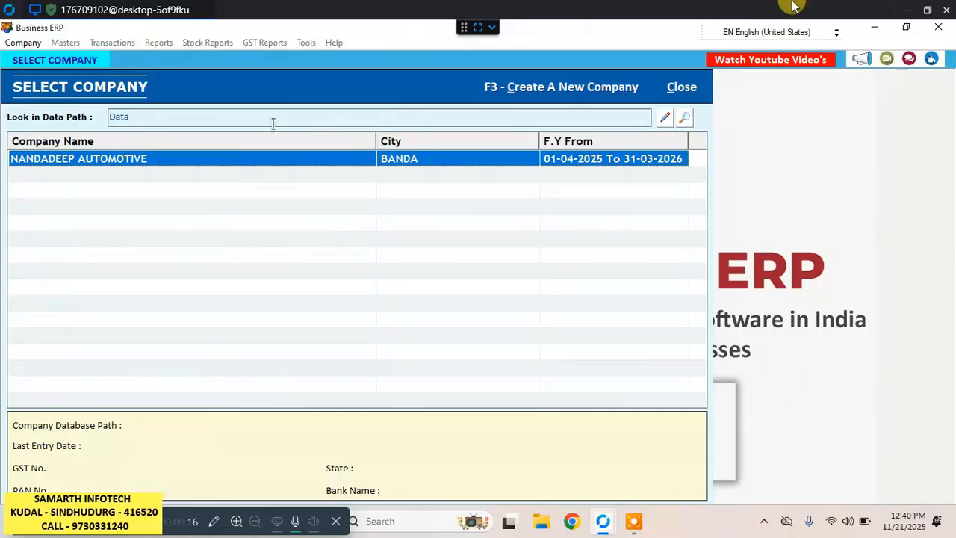
Open the NANDADEEP AUTOMOTIVE company and log in as user 1 with the account password.
key(Return)
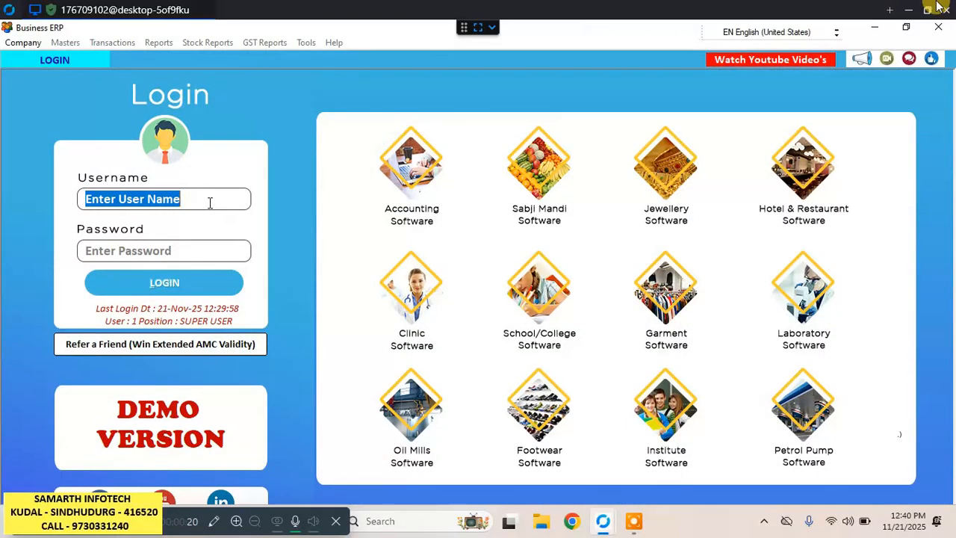
text(1)
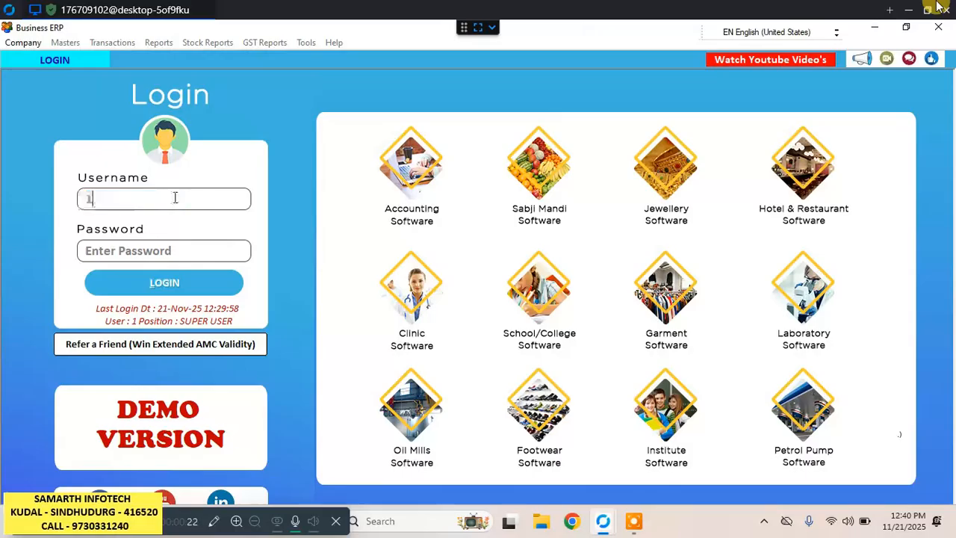
click(172, 253)
text(1)
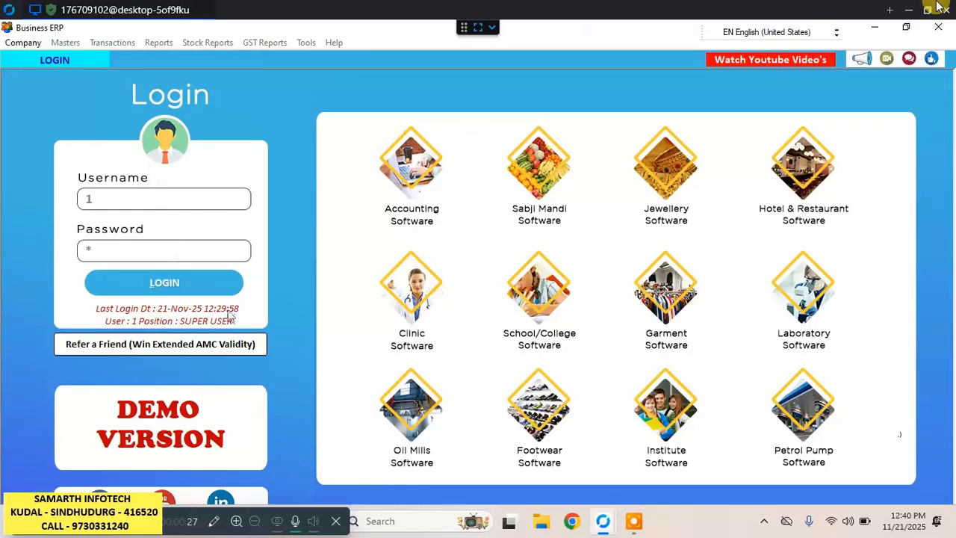
click(191, 283)
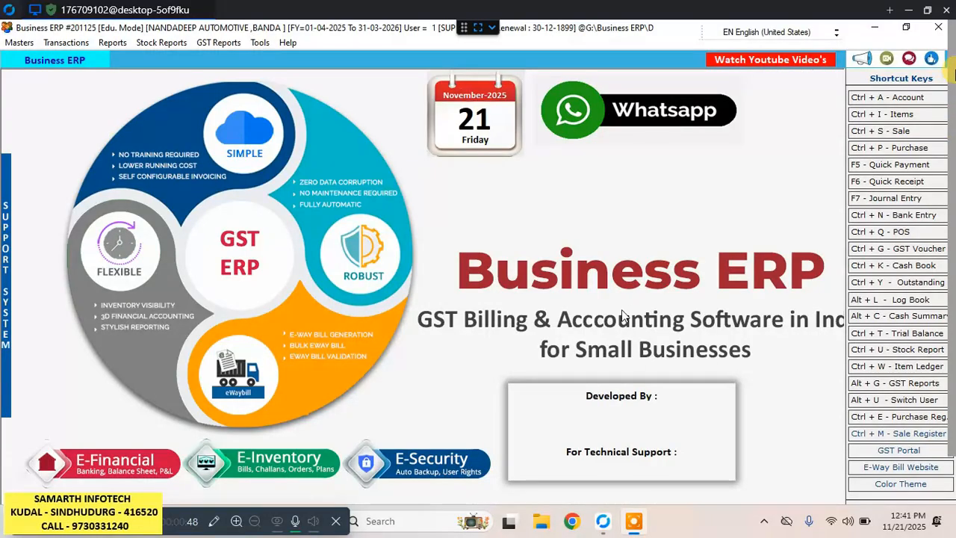
Create a new purchase bill dated 20-11-2025 with Credit terms.
click(922, 150)
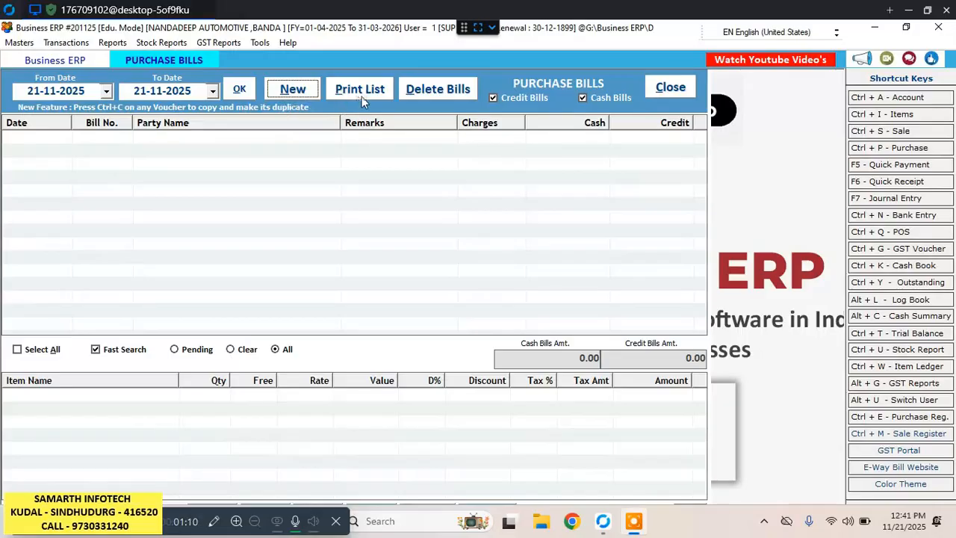
click(300, 92)
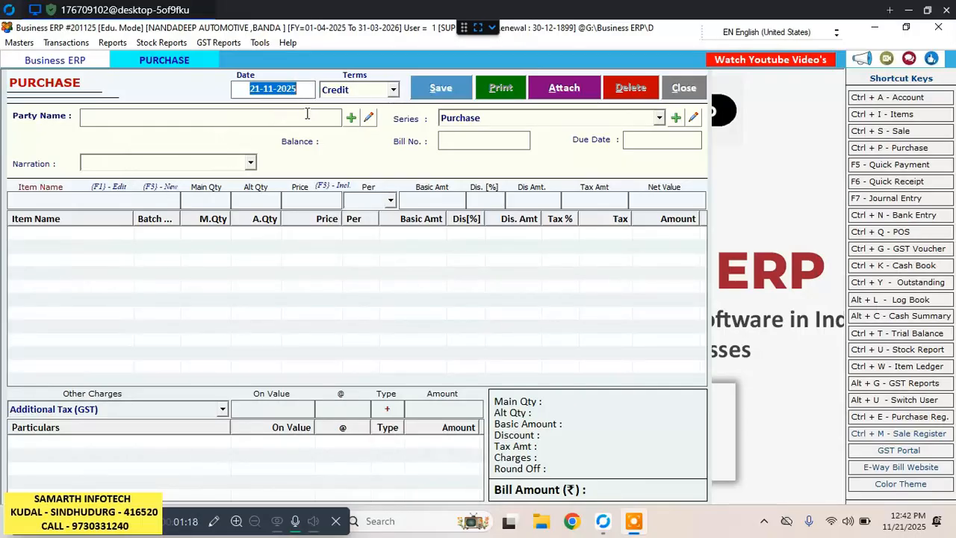
text(20)
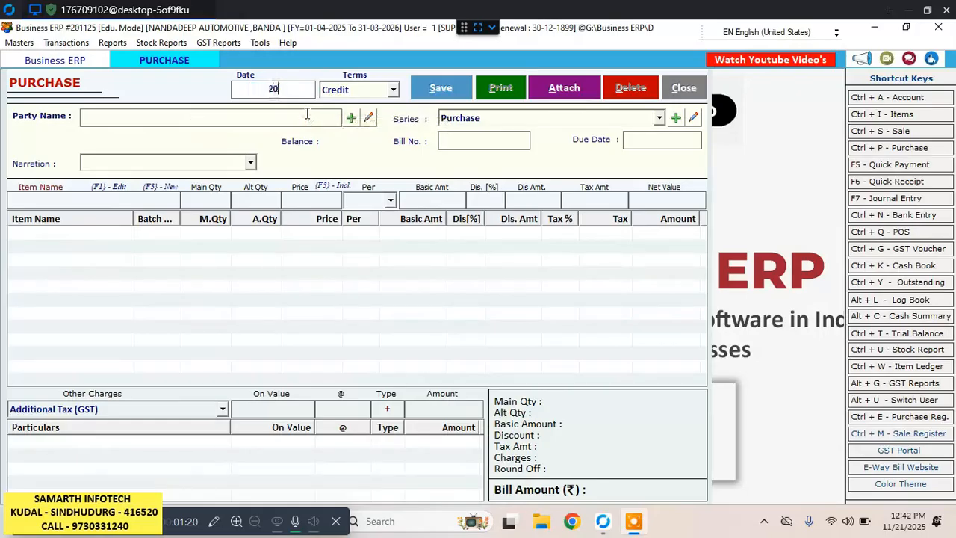
text(11)
key(BackSpace)
key(BackSpace)
text(/11/25)
key(Return)
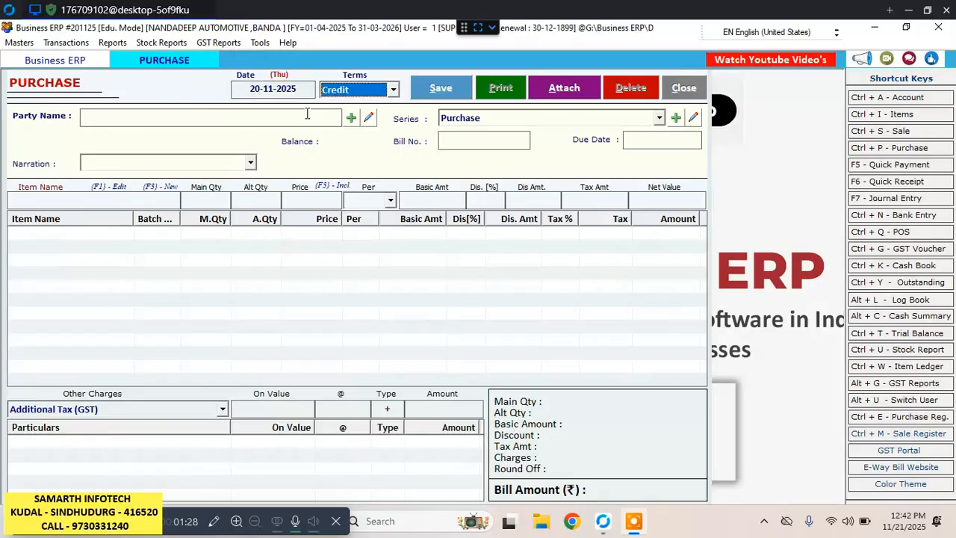
key(Return)
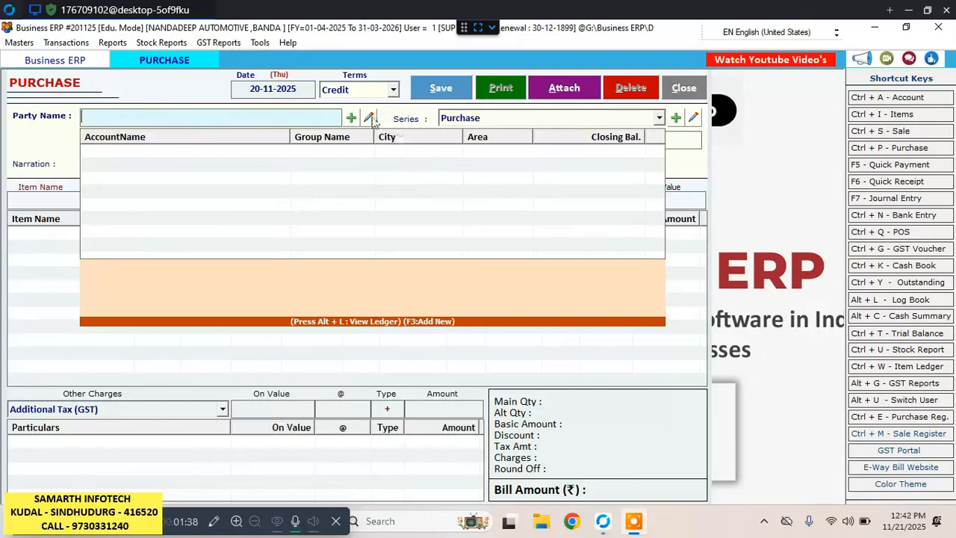
Start a new party account from the purchase bill, with Miraj Automobiles as the account name and print name.
click(350, 119)
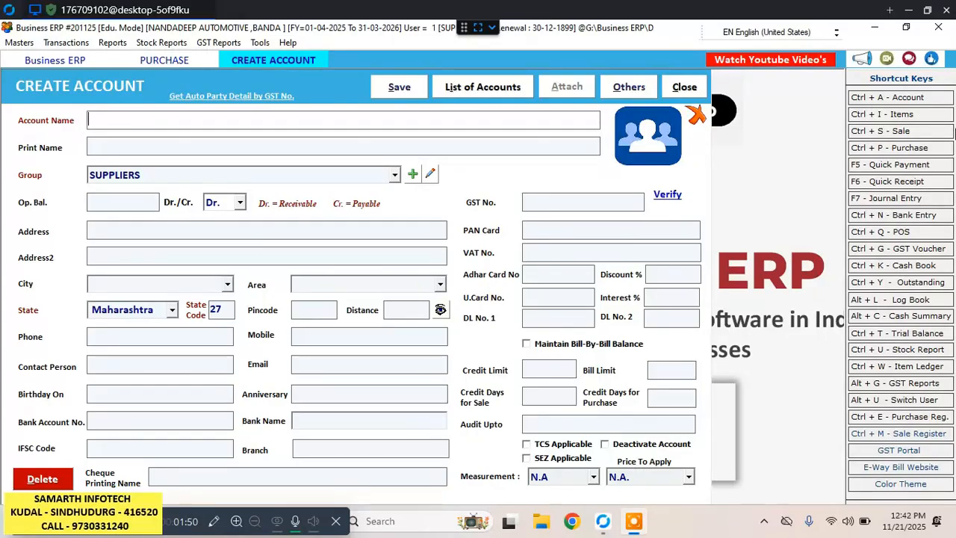
text(M)
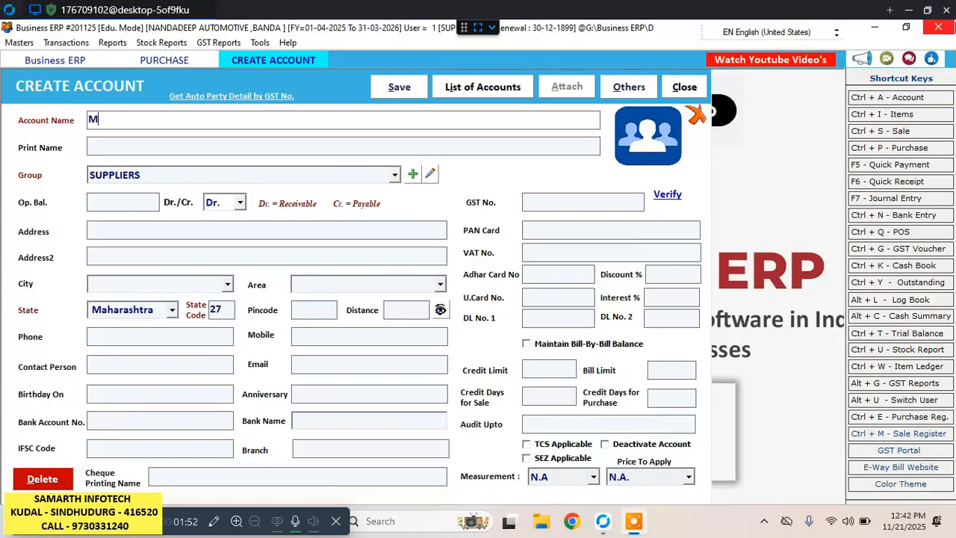
text(iraj Aut)
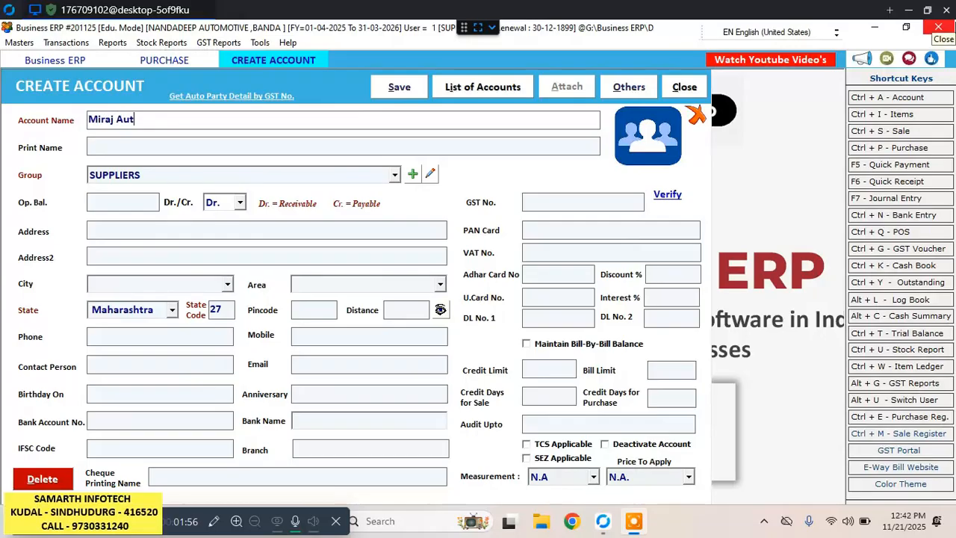
text(omob)
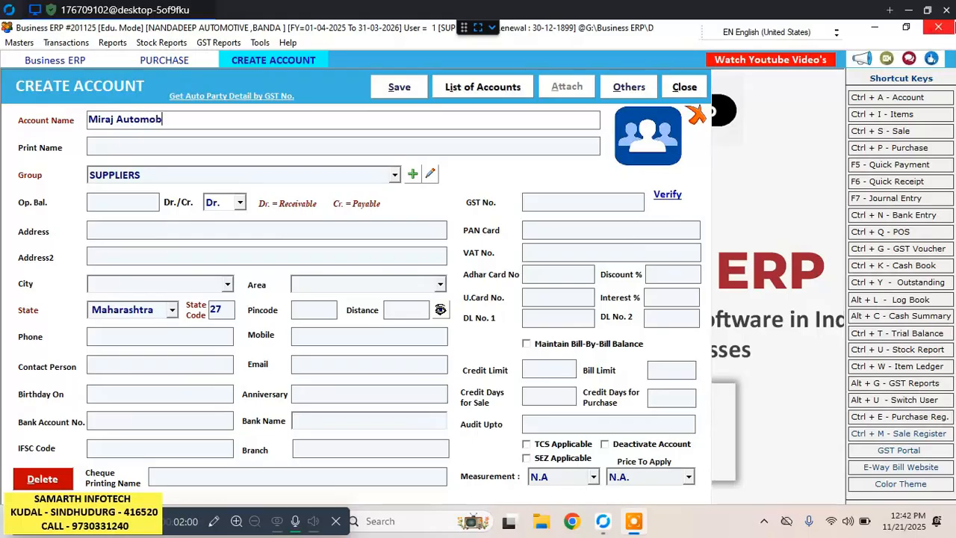
text(iles)
key(Return)
Assign the account to the SUPPLIERS group, leaving the opening balance blank with the balance type Cr.
key(Return)
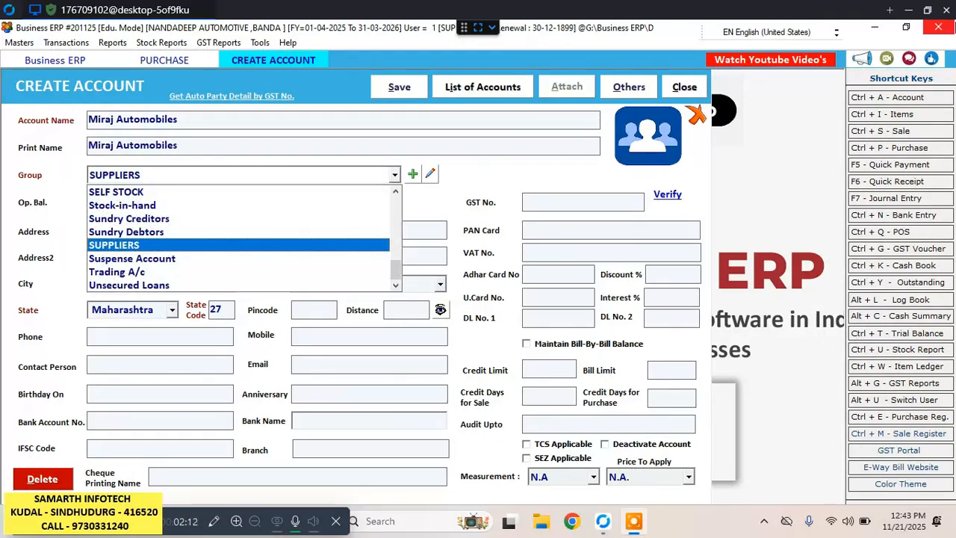
key(Return)
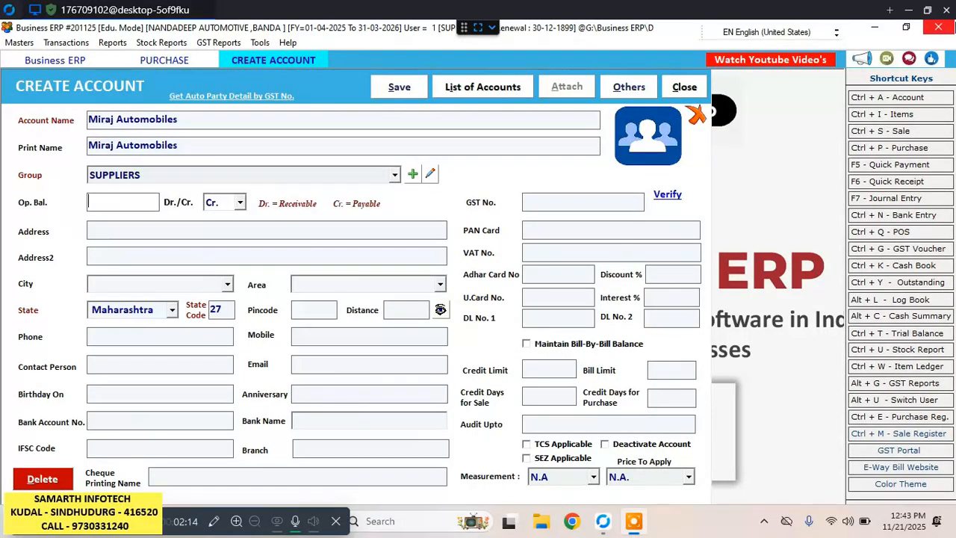
key(Return)
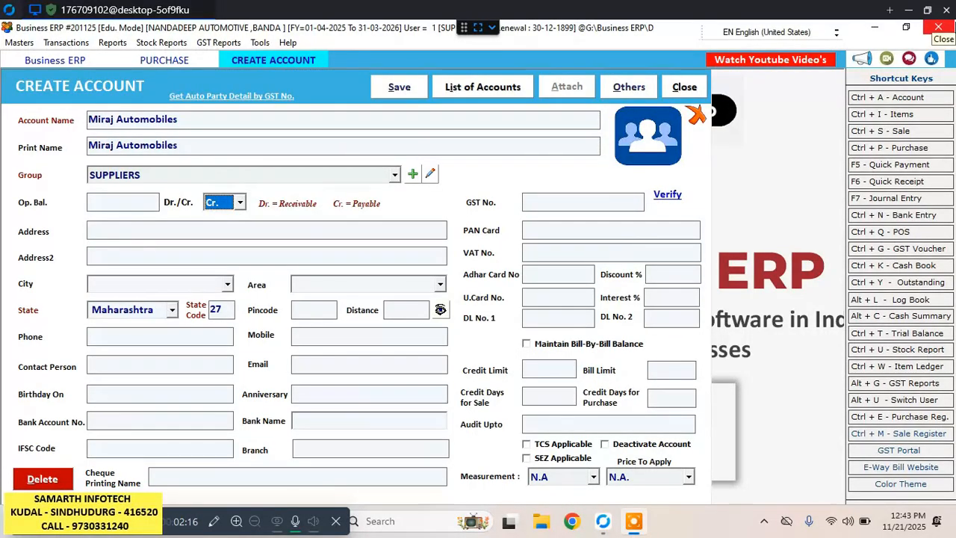
key(Return)
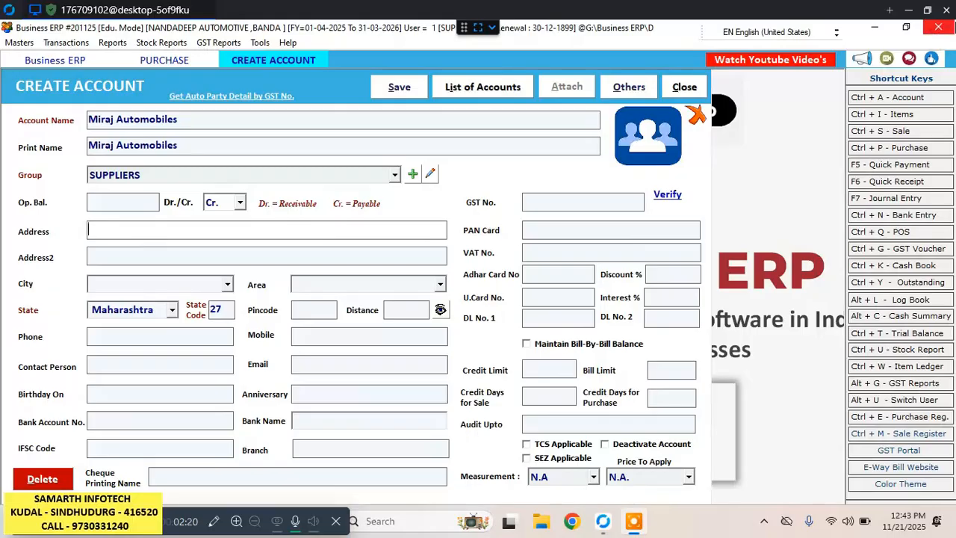
Enter the supplier's address, leaving city, area, pincode and distance blank and keeping Maharashtra as the state.
text(kolahapur)
key(Return)
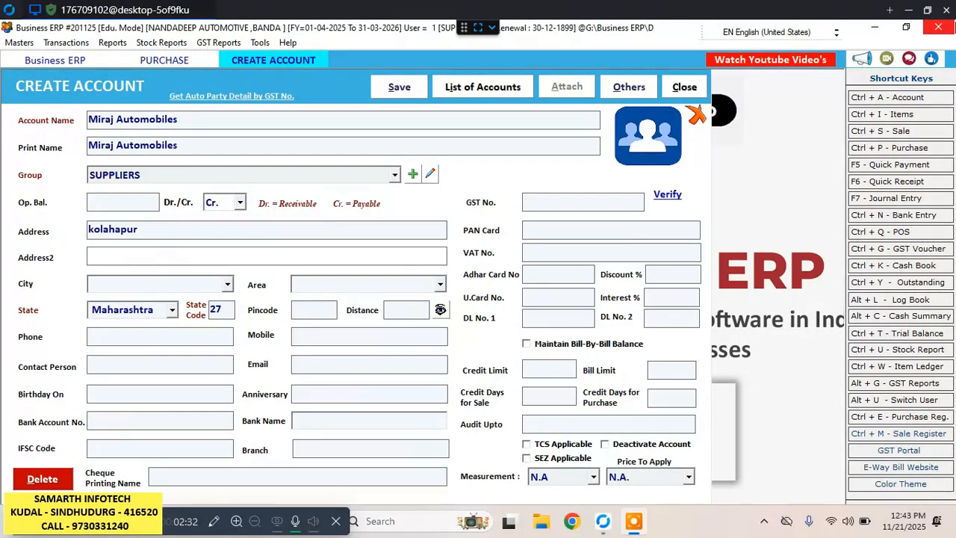
key(Return)
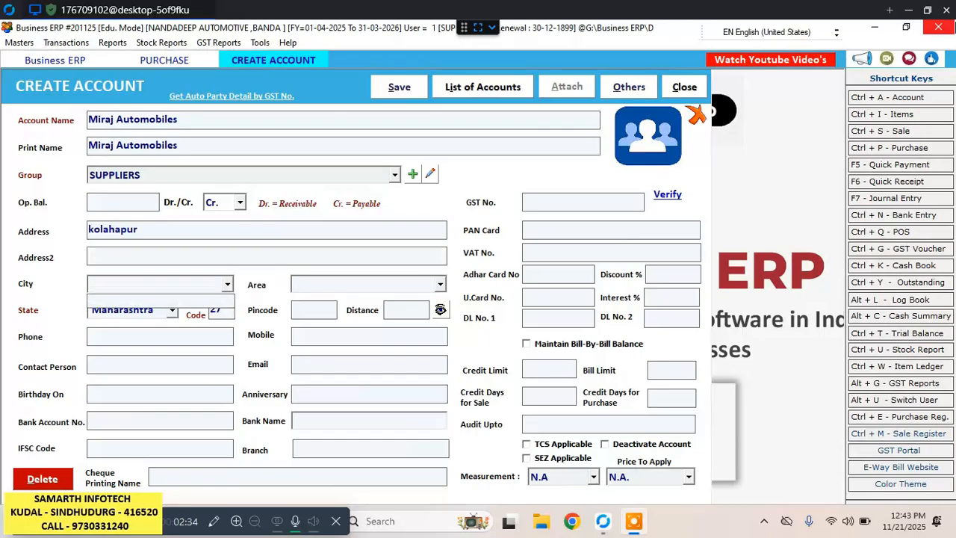
key(Return)
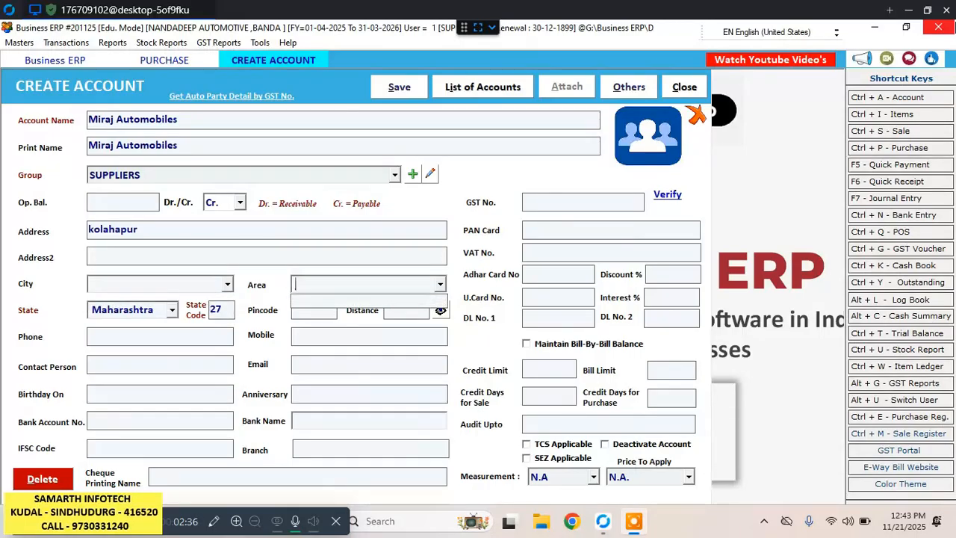
key(Return)
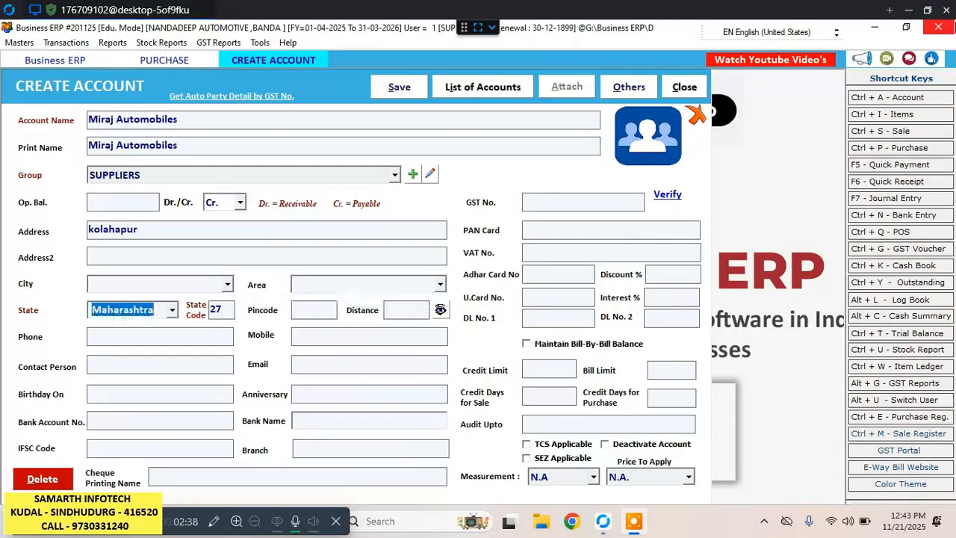
key(Return)
key(Return)
key(Return)
key(Return)
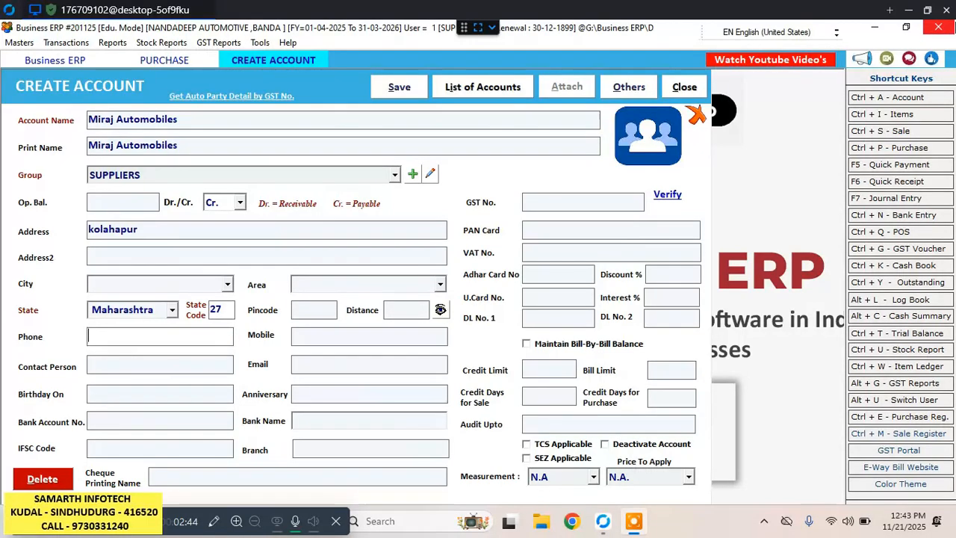
Leave the phone blank and enter the supplier's 10-digit mobile number.
key(Return)
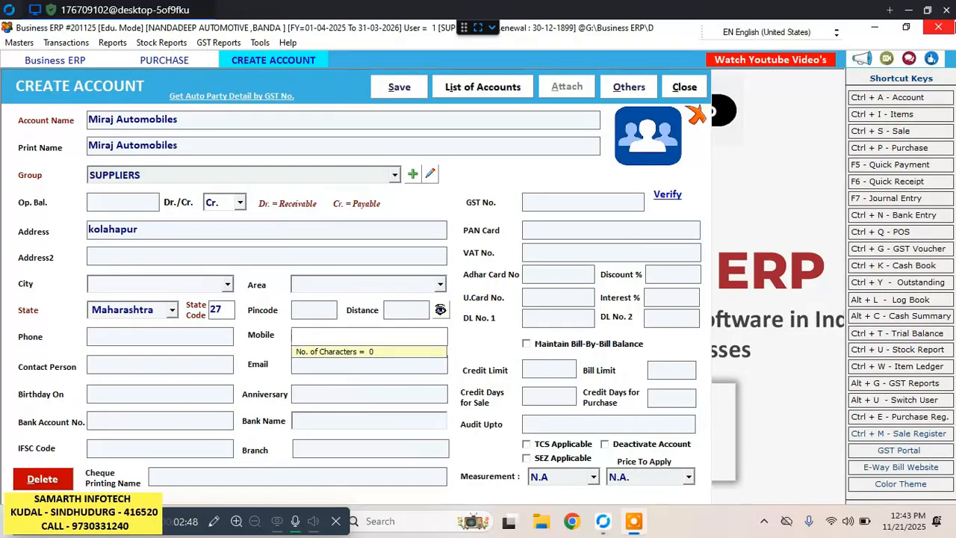
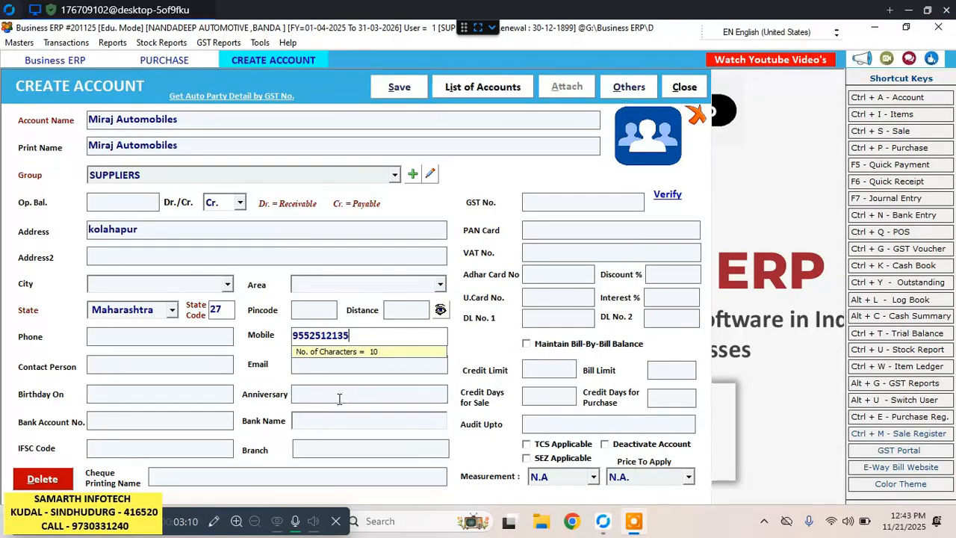
Enter the supplier's 15-character GST number and let the PAN card number fill in from it.
click(539, 202)
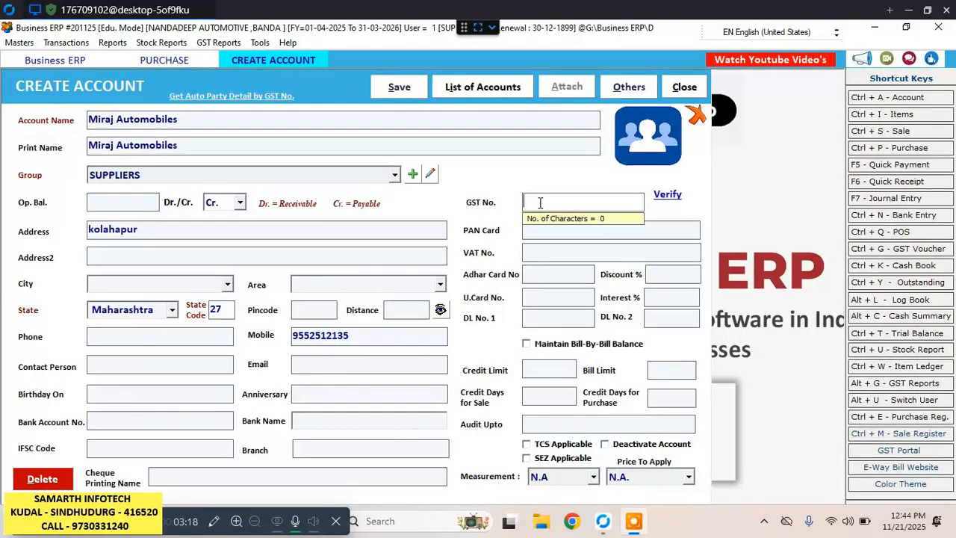
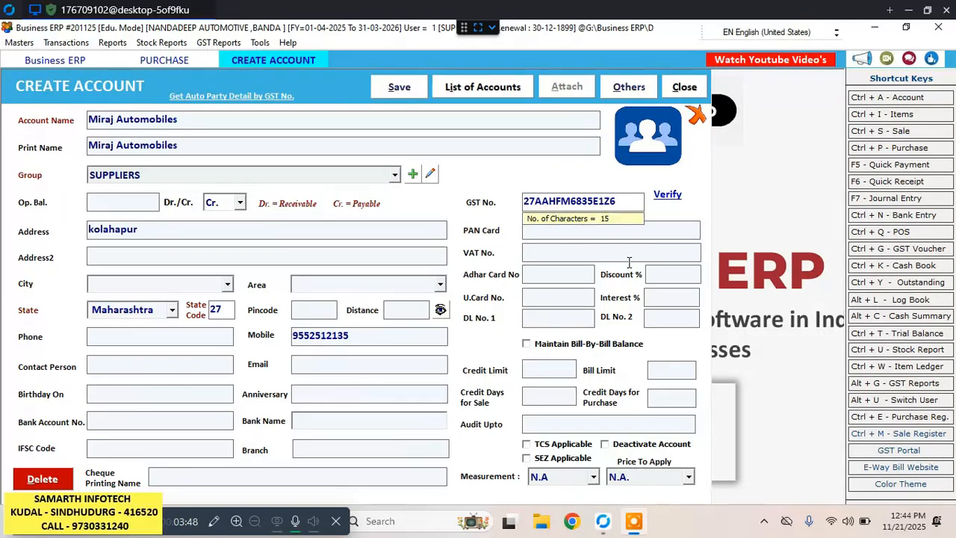
key(Return)
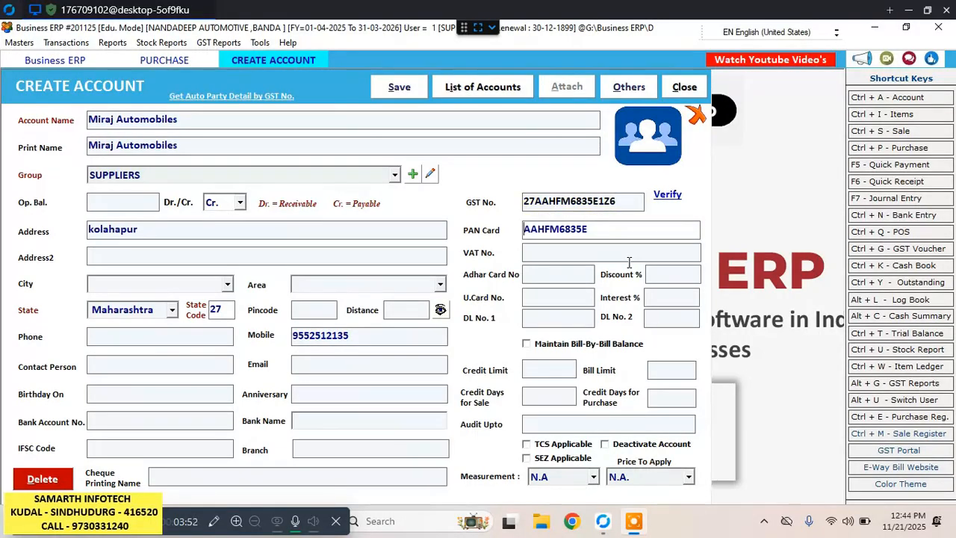
Save the supplier account and select Miraj Automobiles as the bill's party, keeping the Purchase series.
click(410, 92)
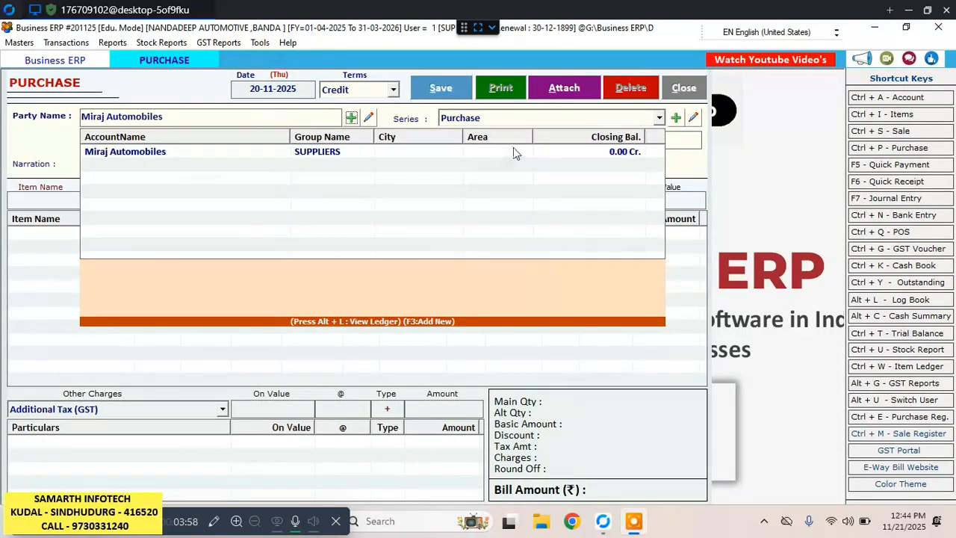
click(104, 147)
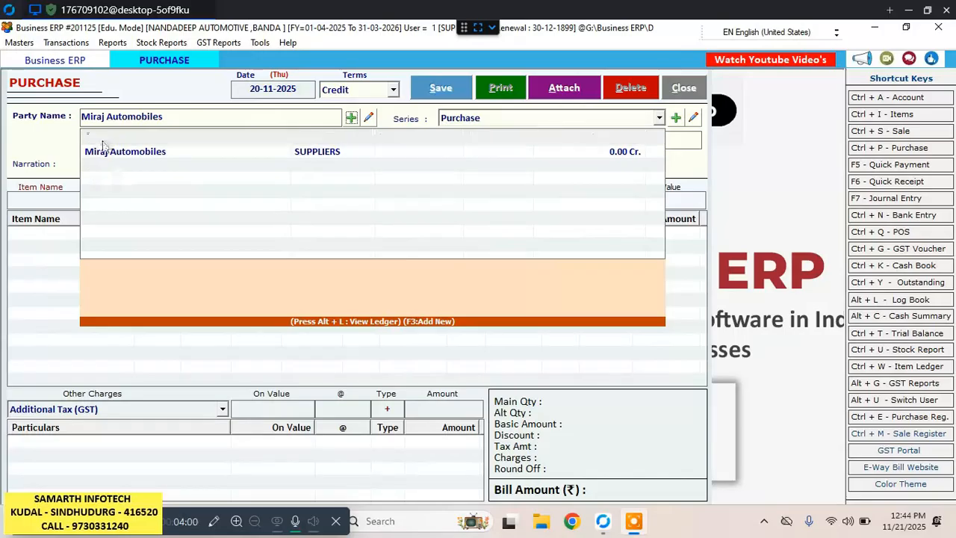
click(86, 157)
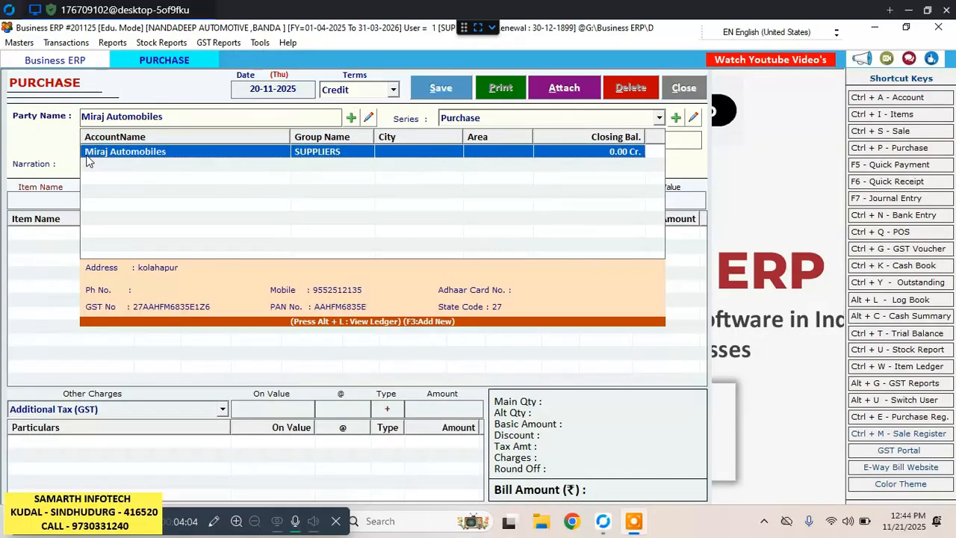
key(Return)
key(Return)
key(Return)
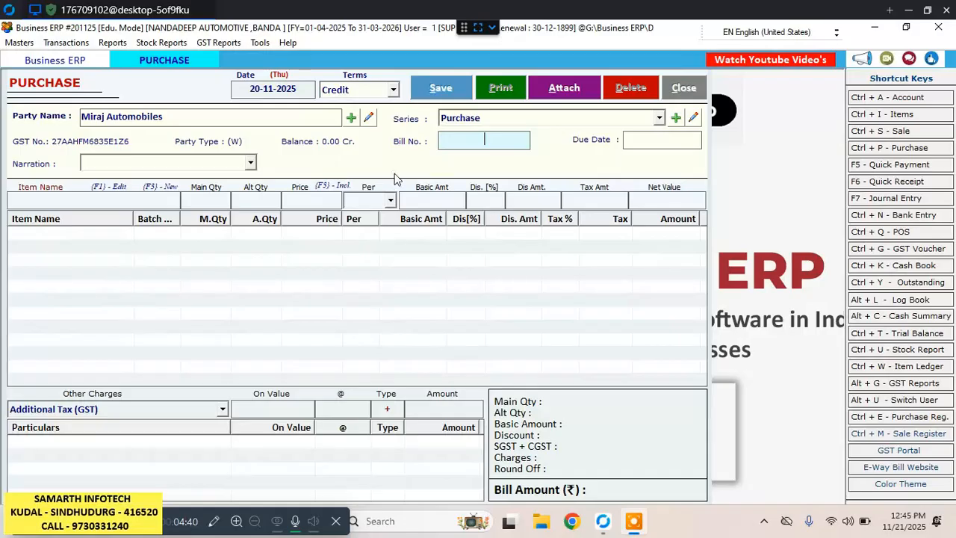
Enter AUTO/25-26/7460 as the bill number of the purchase.
text(A)
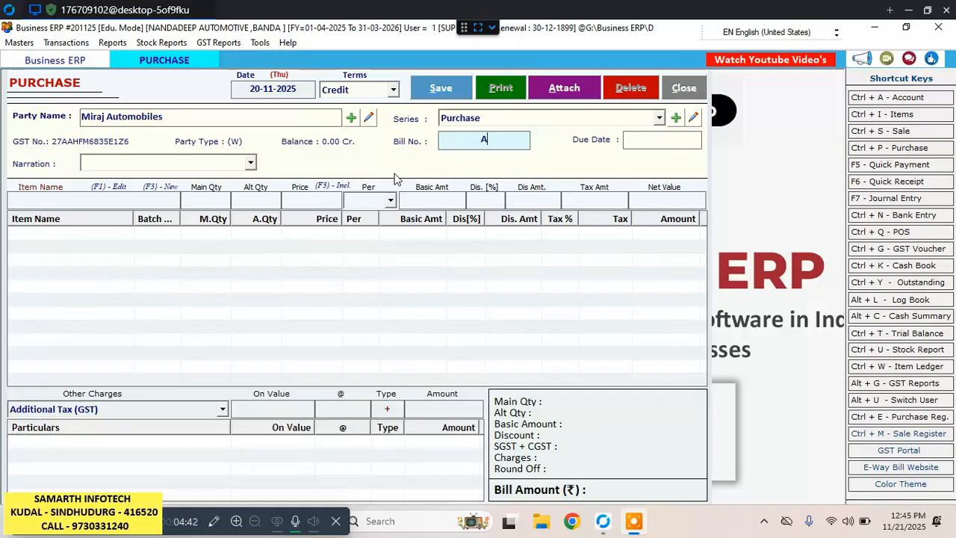
text(UTO/25)
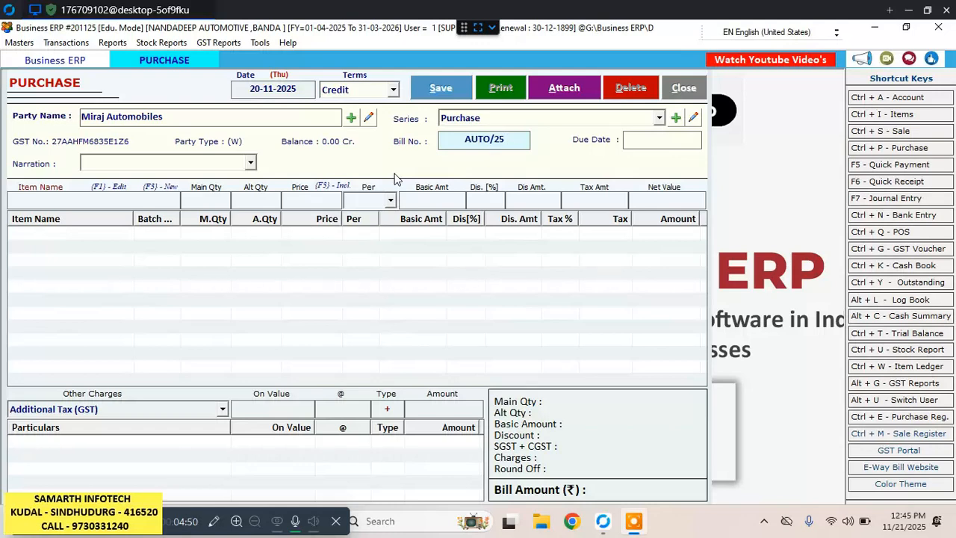
text(-26/7460)
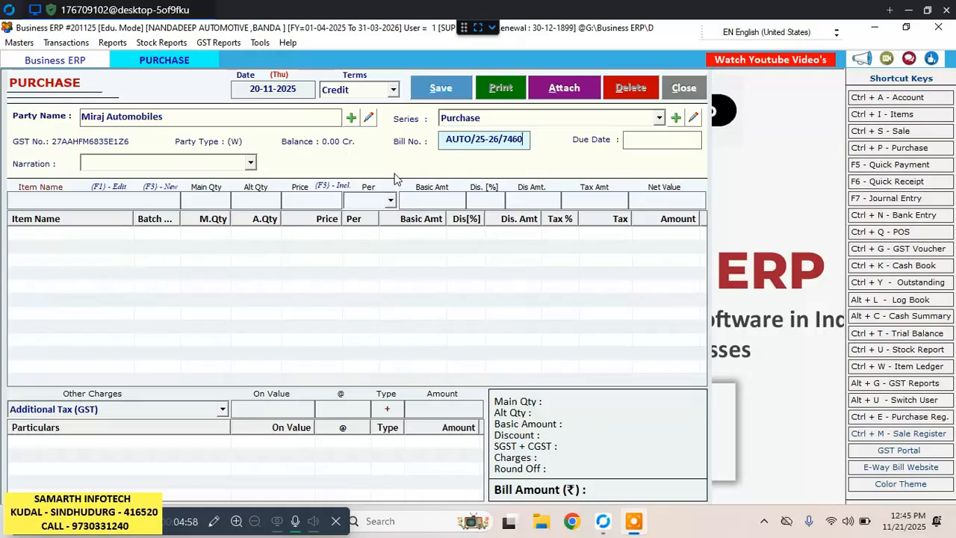
key(Return)
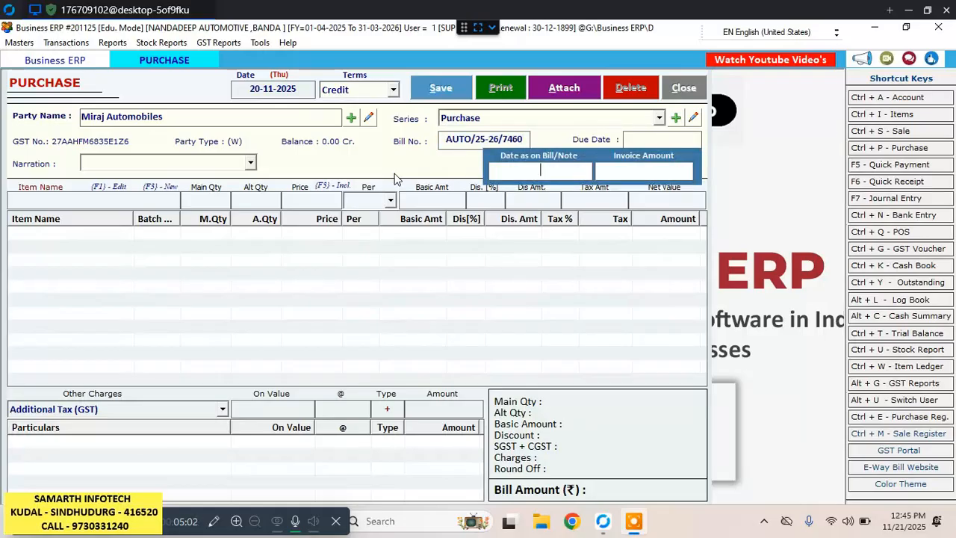
Leave the date as on bill, invoice amount and due date blank and go on to the item name of the first line.
key(Return)
key(Return)
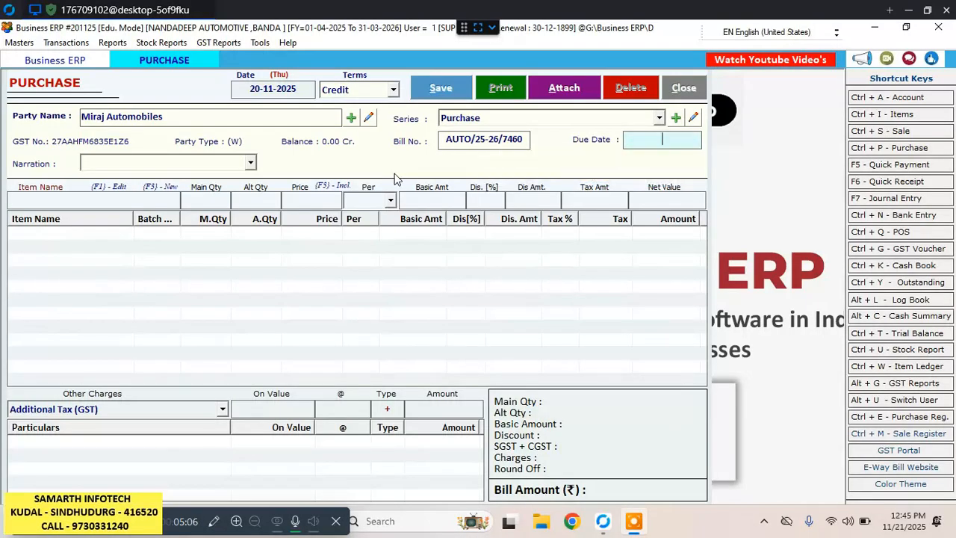
key(Return)
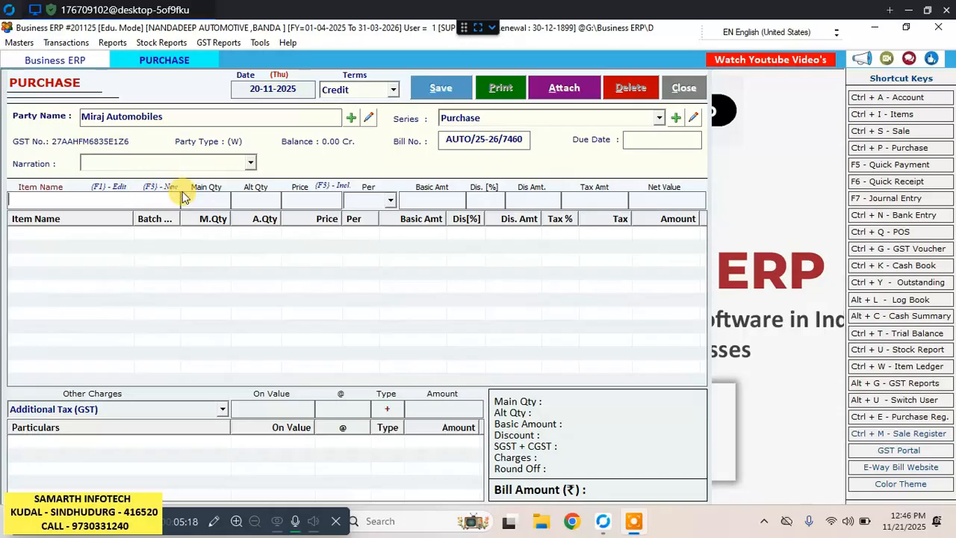
Start a new item from the purchase line and name it Maruti vitara breza air filter, leaving the part number blank.
key(F3)
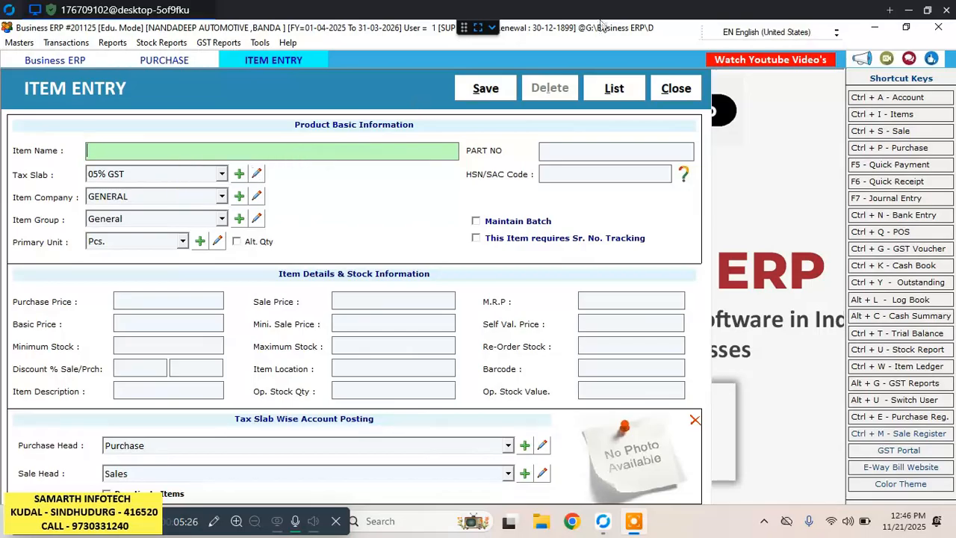
text(Maruti)
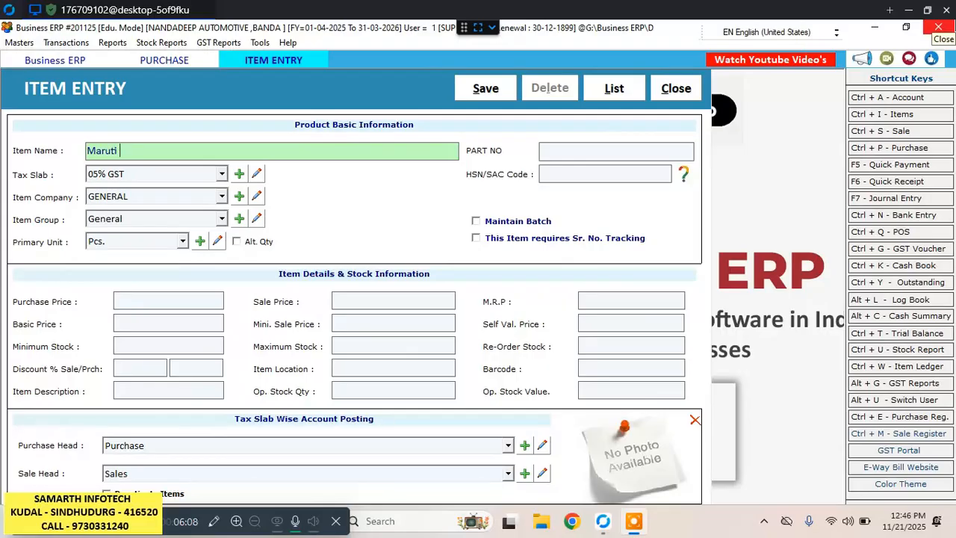
text(vitara bre)
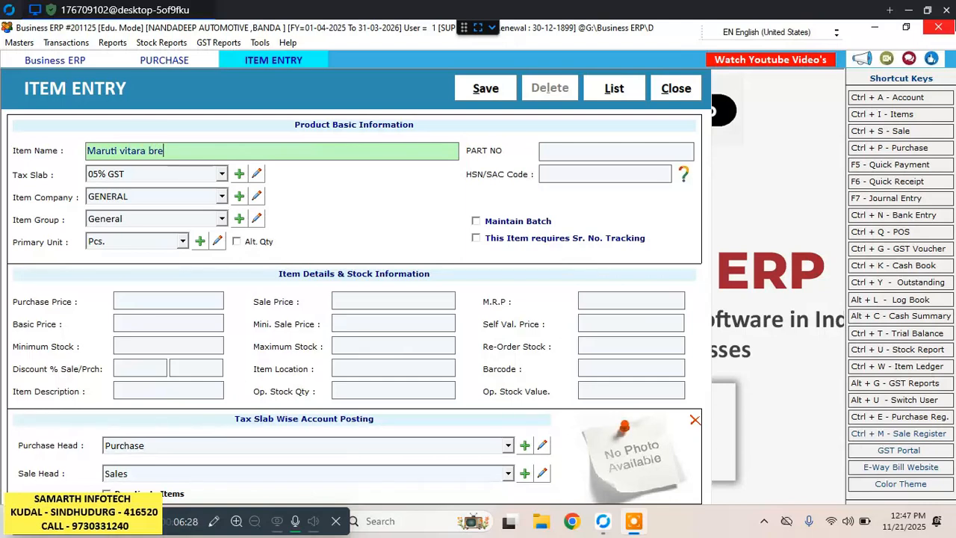
text(za air filter)
click(617, 151)
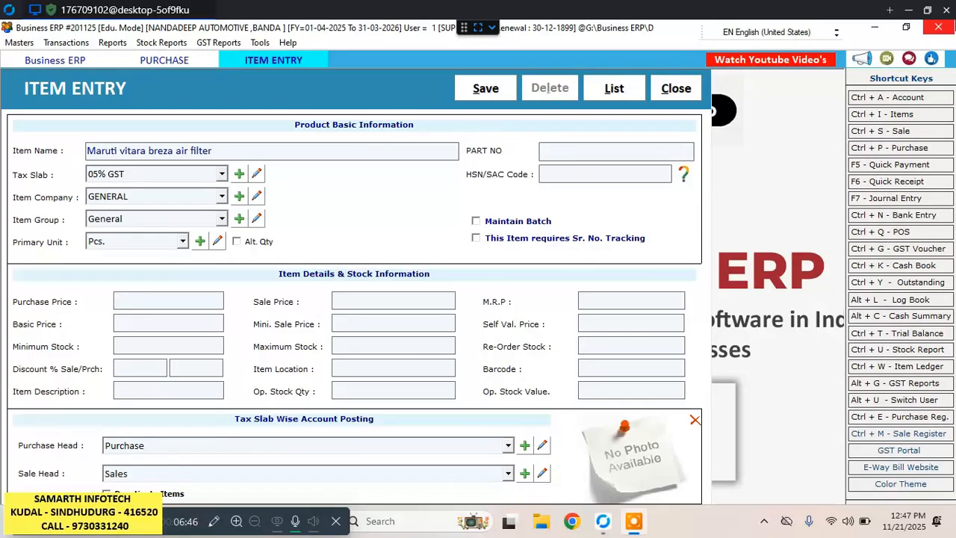
Set the new item's tax slab to 18% GST.
key(Return)
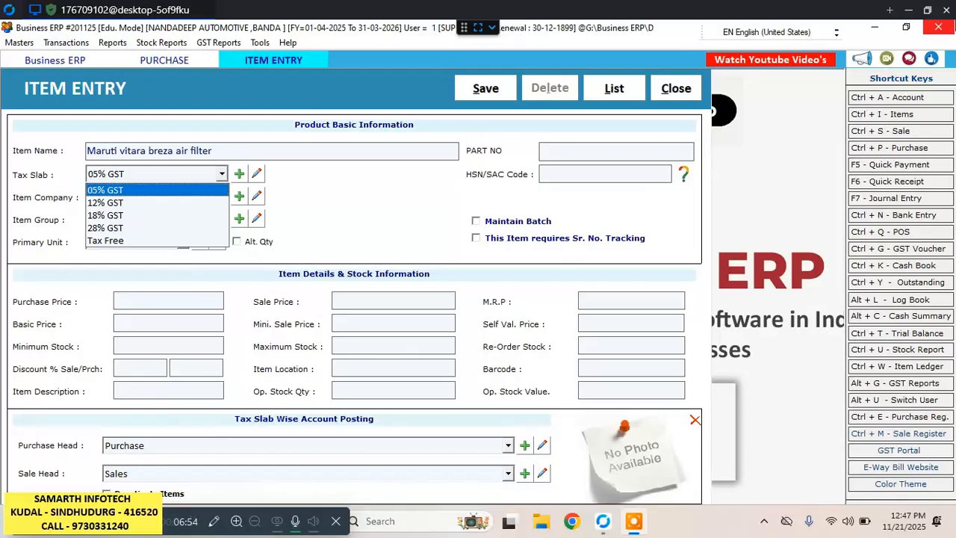
key(Down)
key(Down)
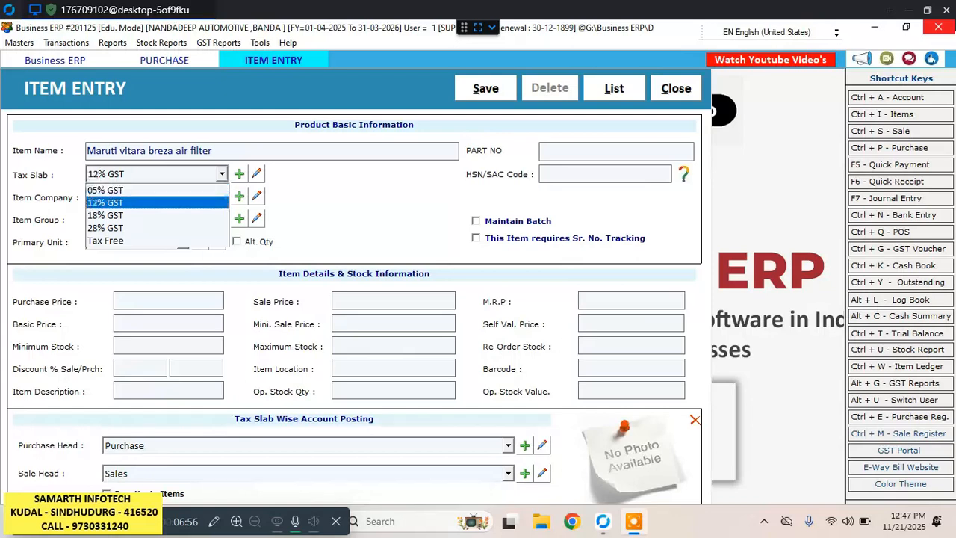
key(Return)
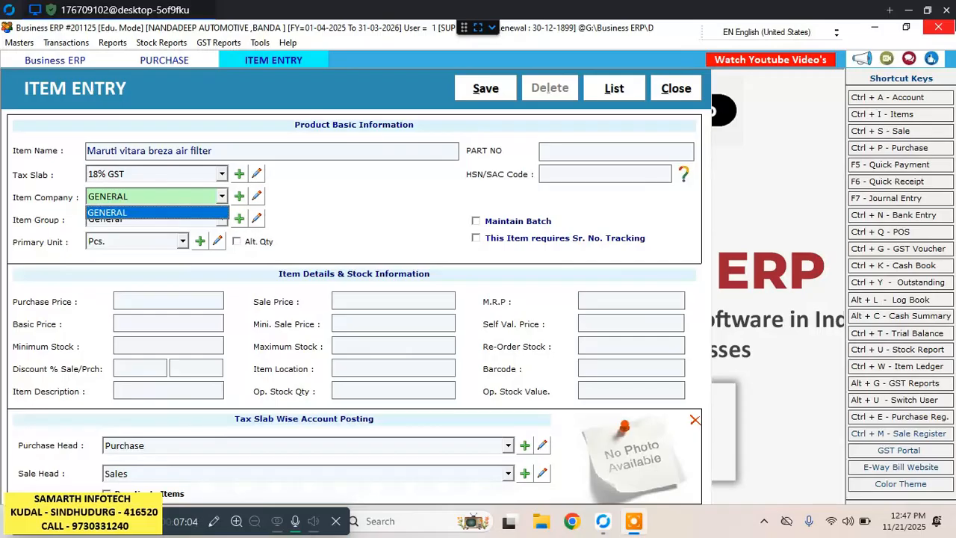
Keep GENERAL as the item company and move on to the item group.
click(272, 534)
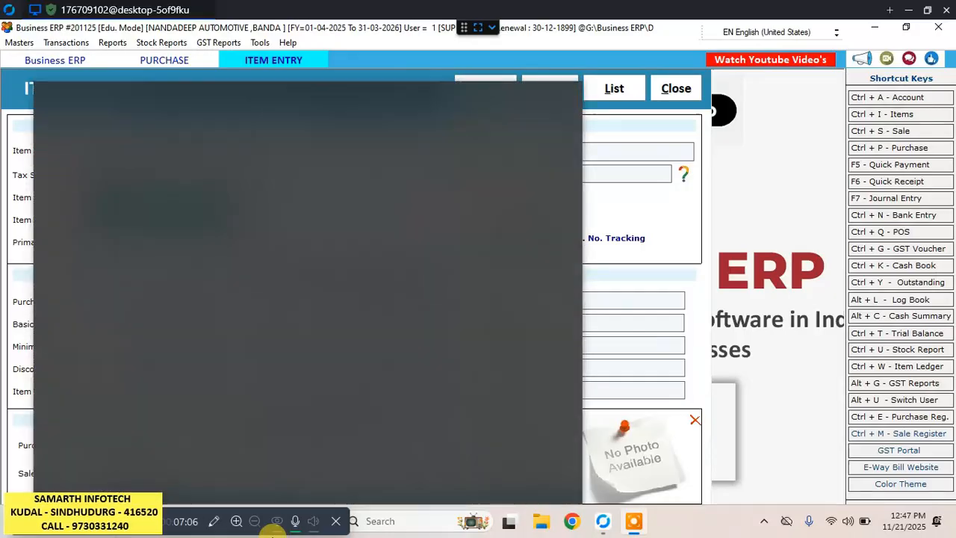
click(527, 4)
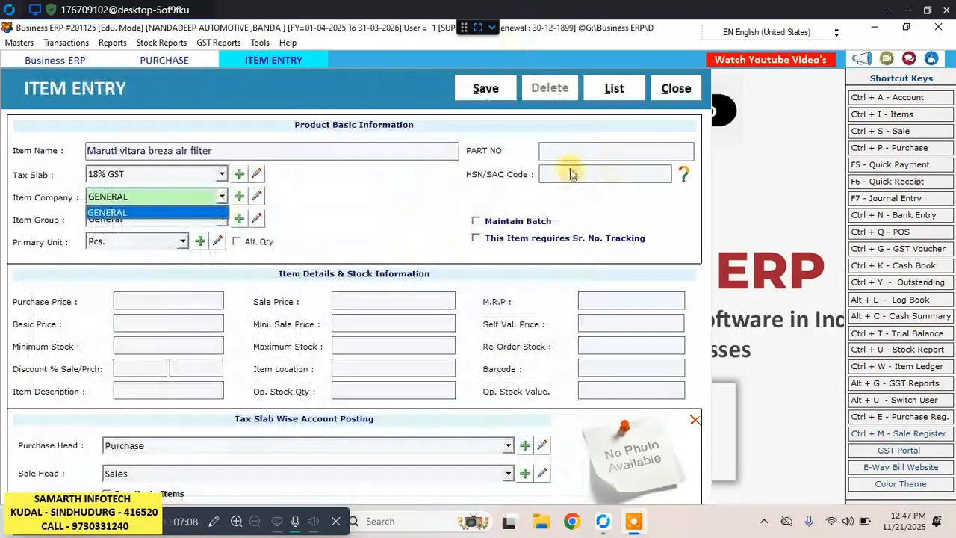
click(311, 205)
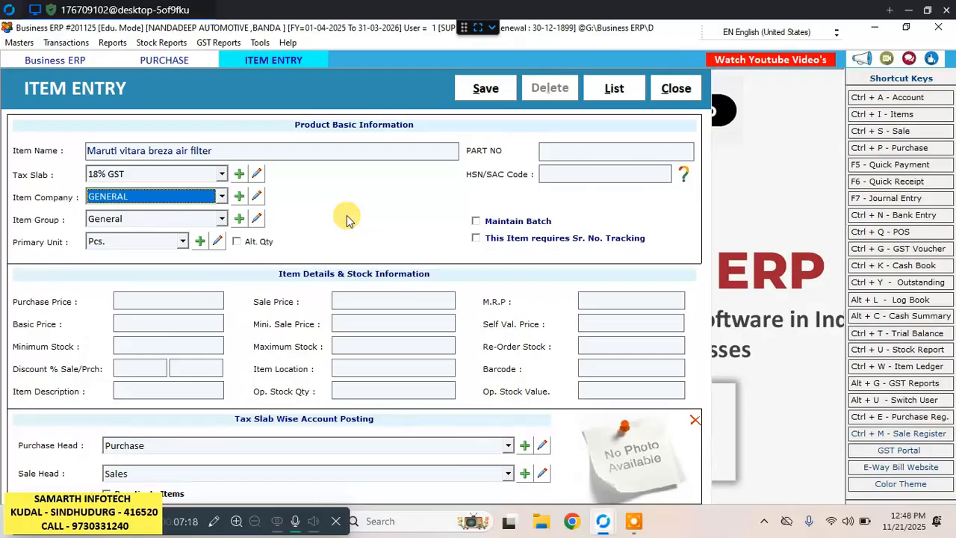
key(Return)
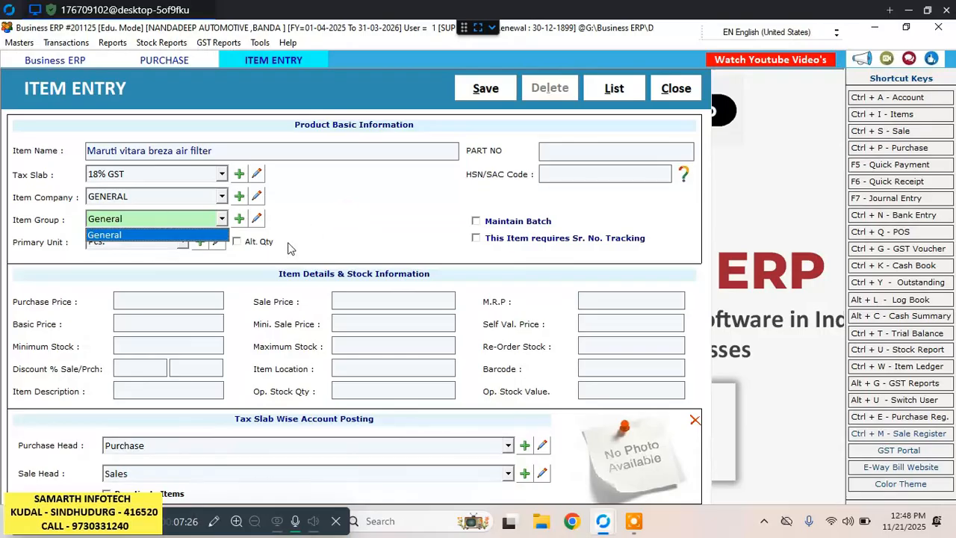
Open the creation of item groups from the item entry and save a new group named air filter.
click(240, 221)
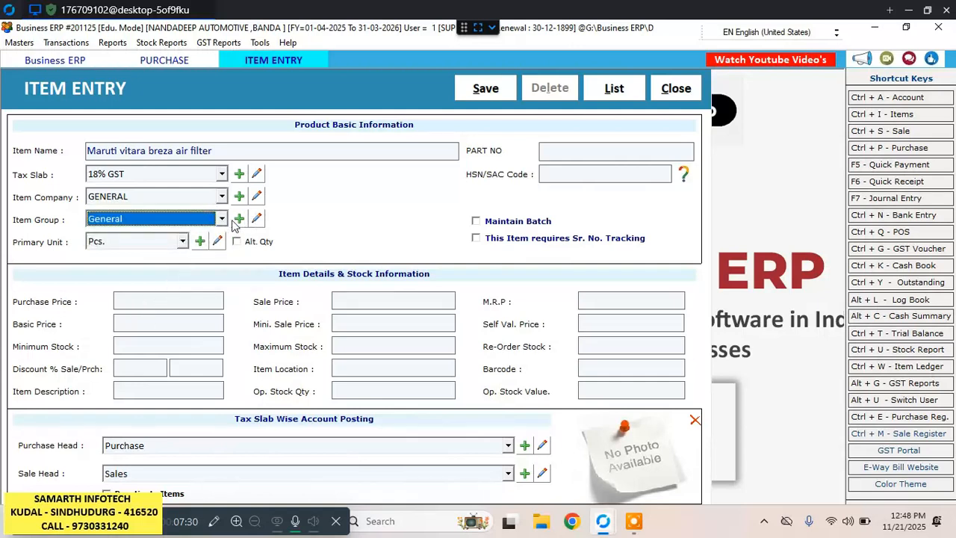
click(224, 222)
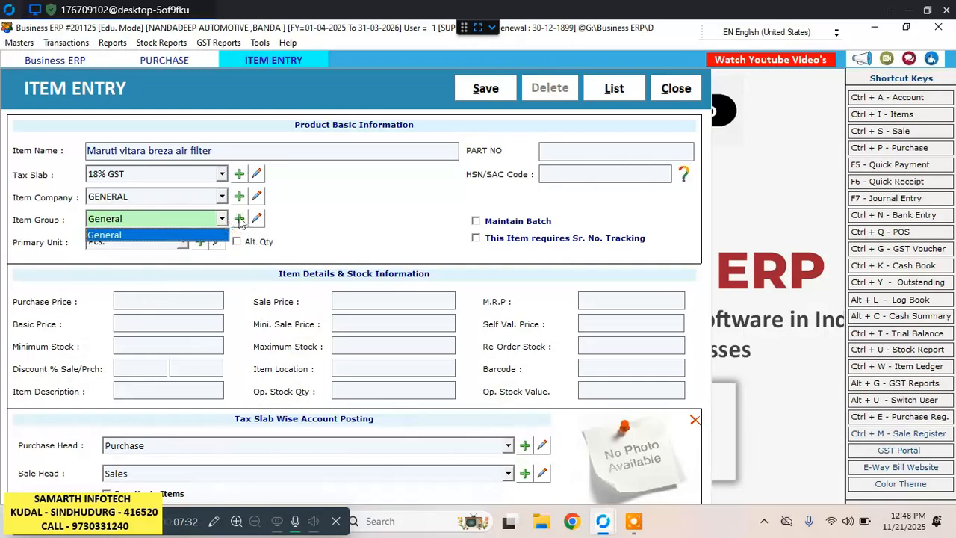
click(241, 222)
click(240, 219)
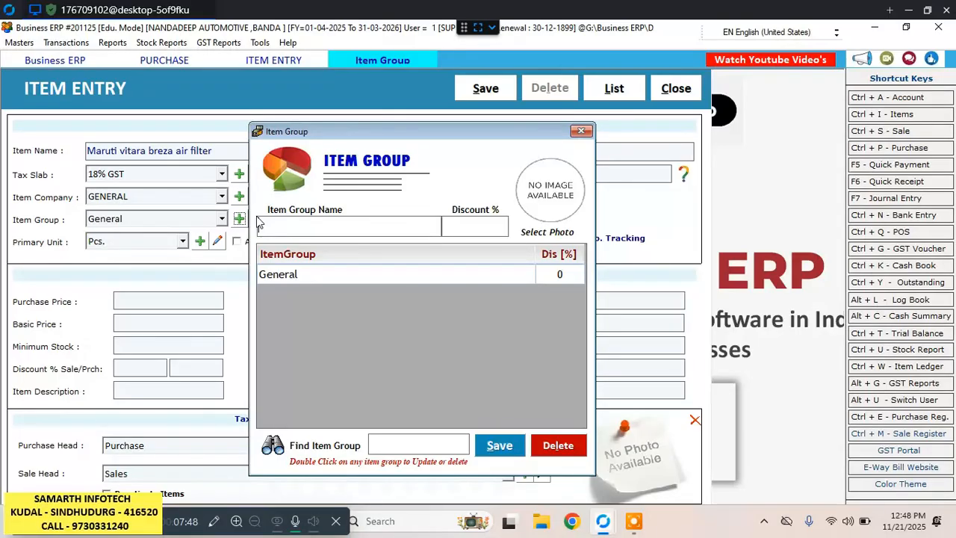
text(ai)
text(r filter)
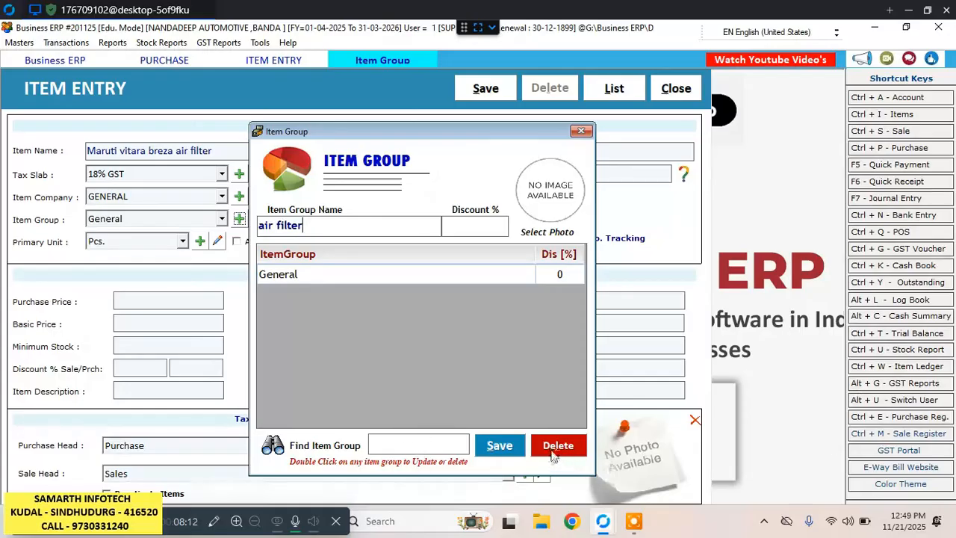
click(504, 445)
click(536, 328)
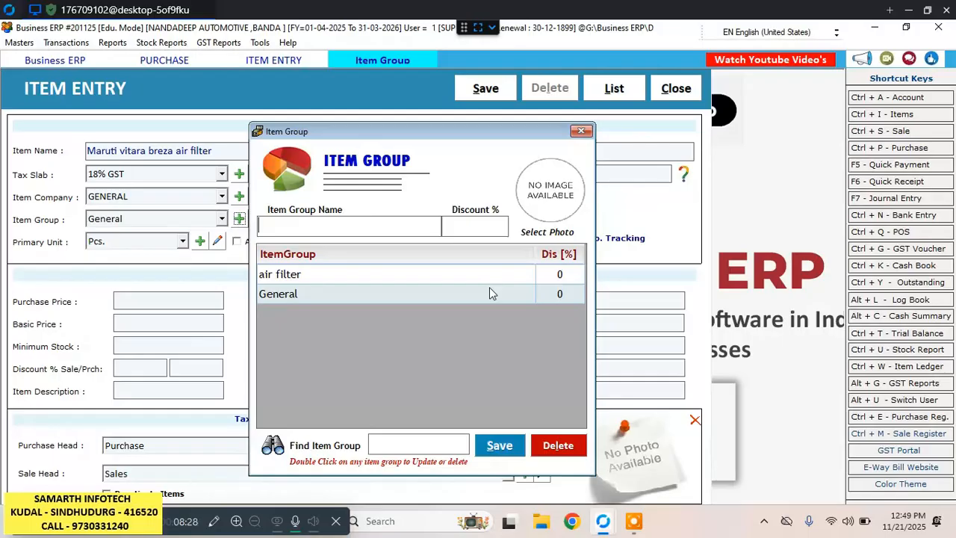
Add an item group named Oil Filter with no discount.
text(oil filter)
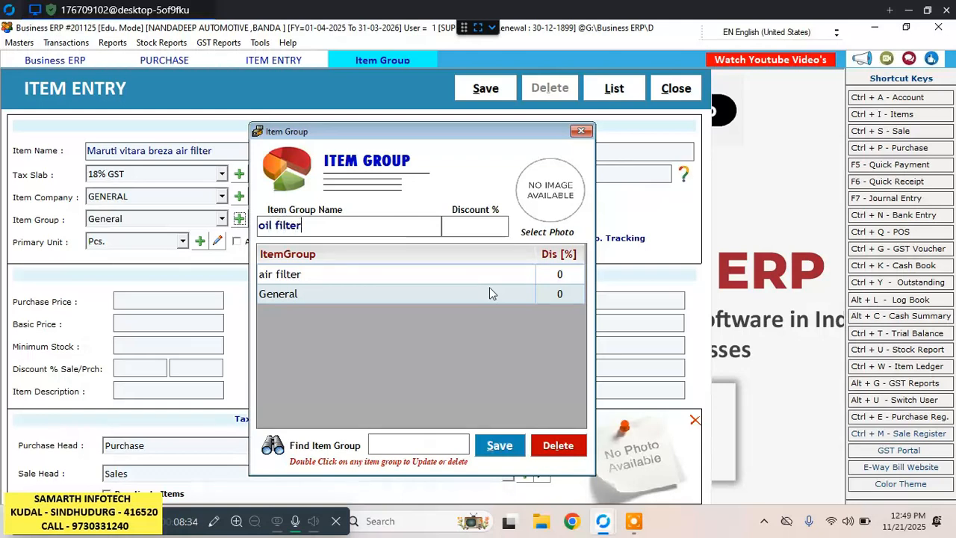
key(Return)
key(Return)
key(Return)
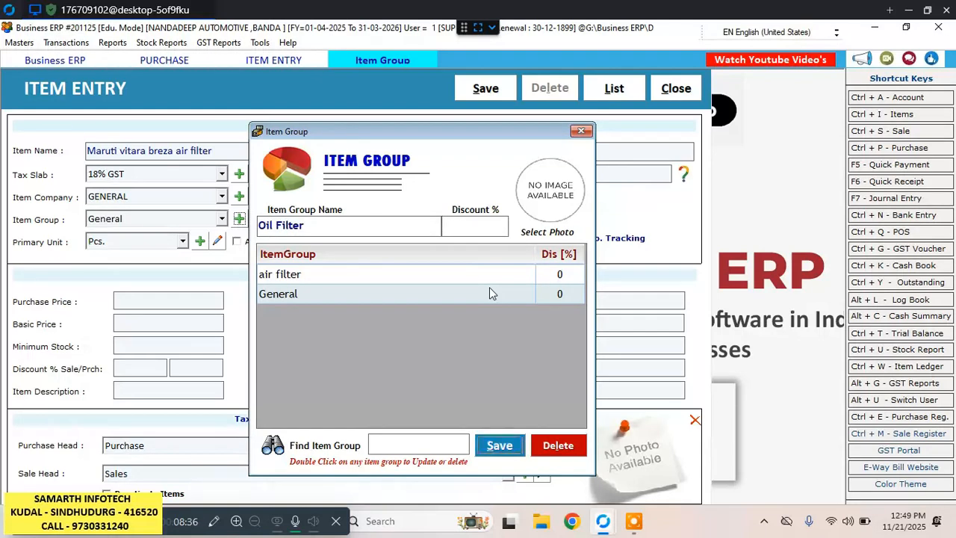
key(Return)
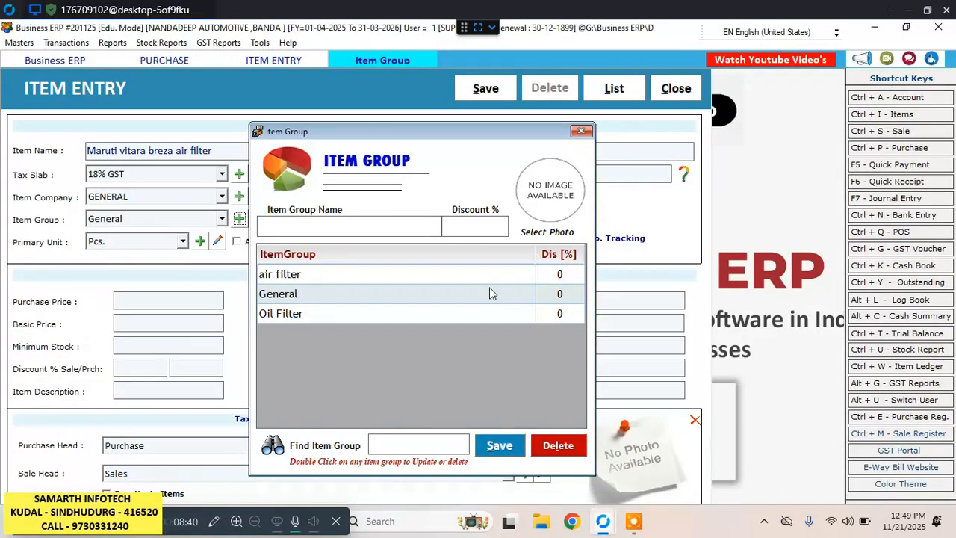
Add an item group named Diesel Filter with no discount.
text(diesel filter)
key(Return)
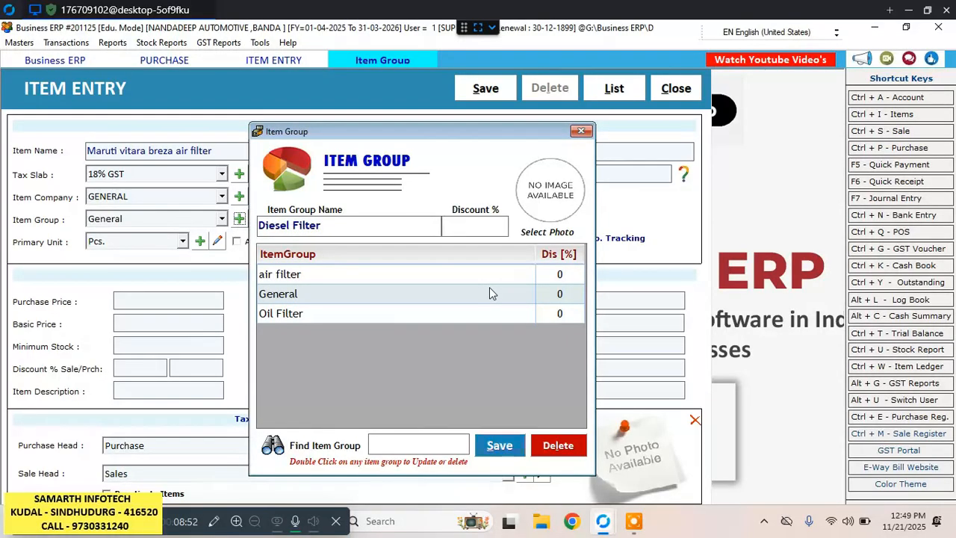
key(Return)
key(Return)
key(Return)
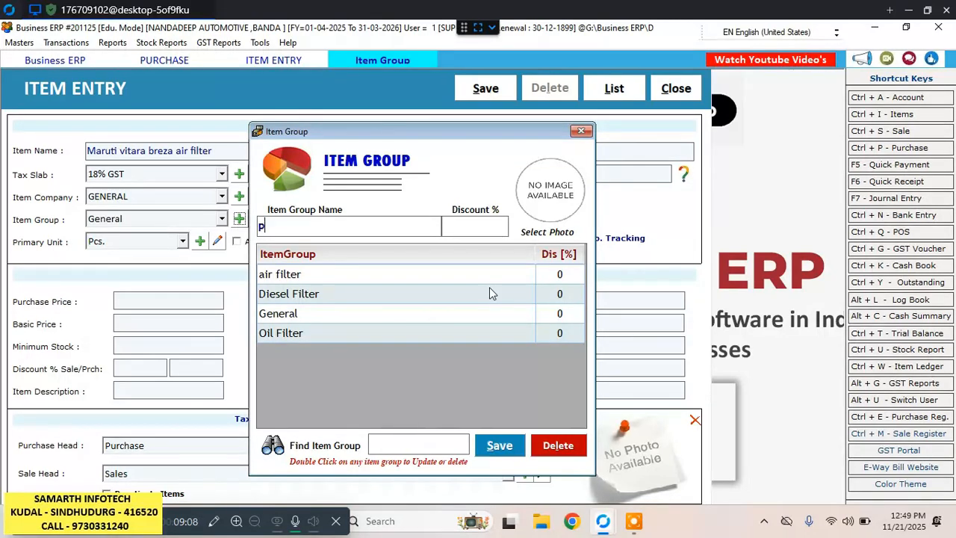
Add an item group named Petrol Models with no discount.
text(petrol m)
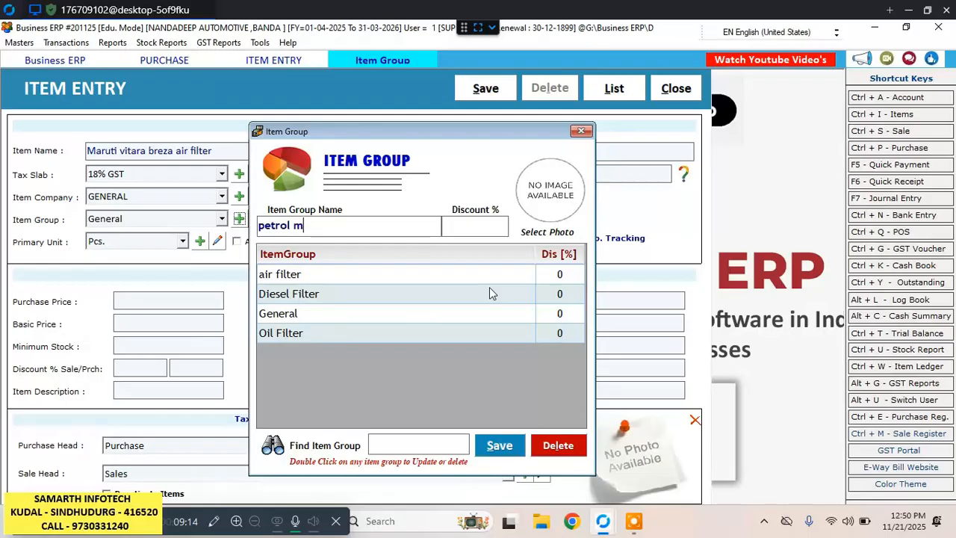
text(odels)
key(alt+s)
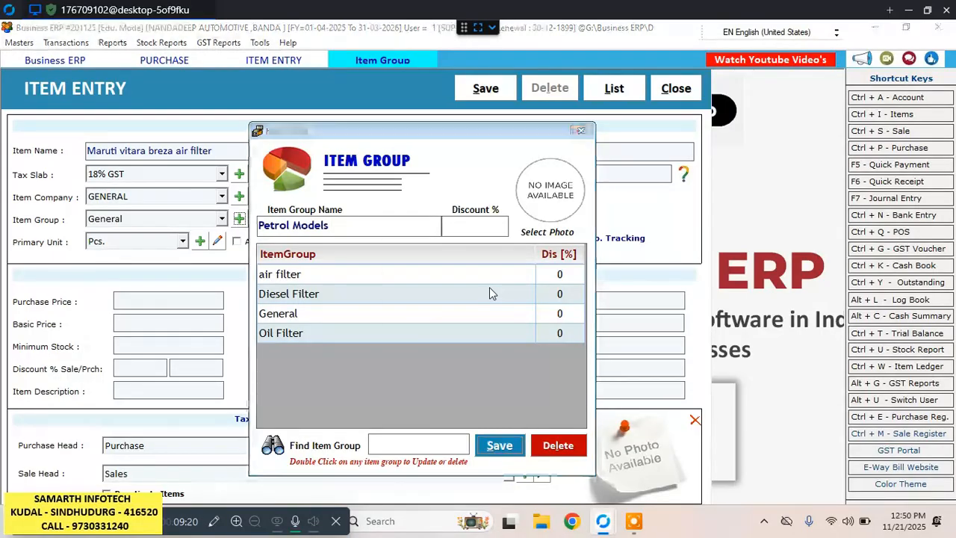
key(Return)
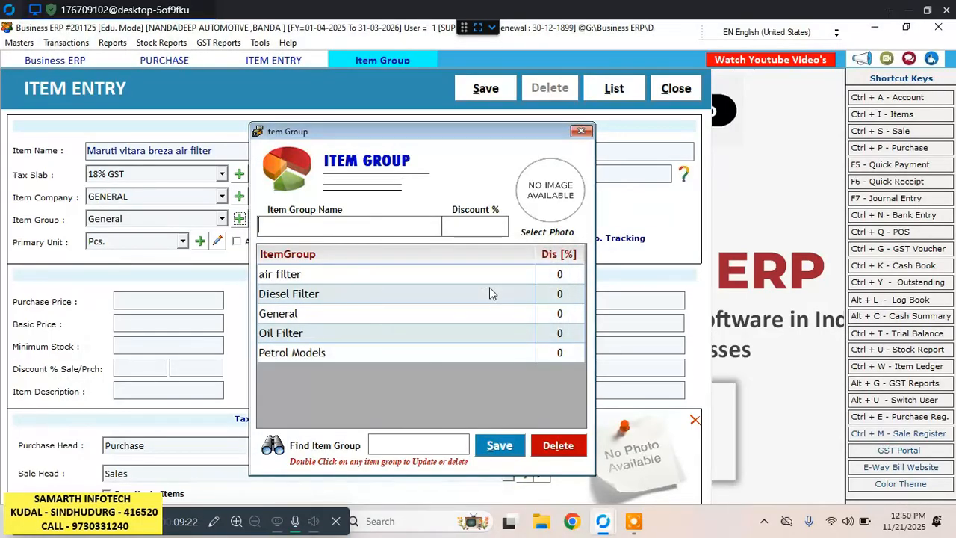
Add an item group named Fuel Filter with no discount.
text(fuel filter)
key(Return)
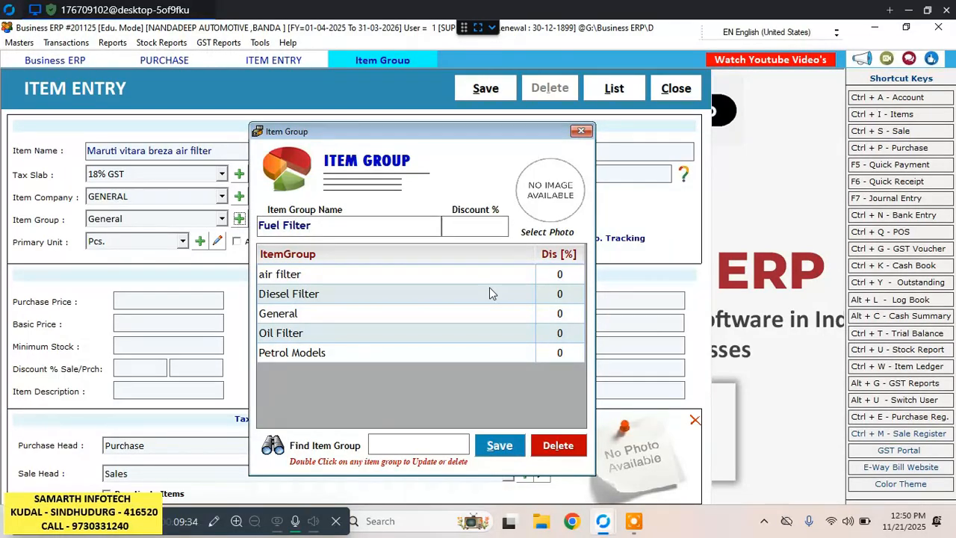
text(cr)
key(BackSpace)
key(BackSpace)
key(alt+s)
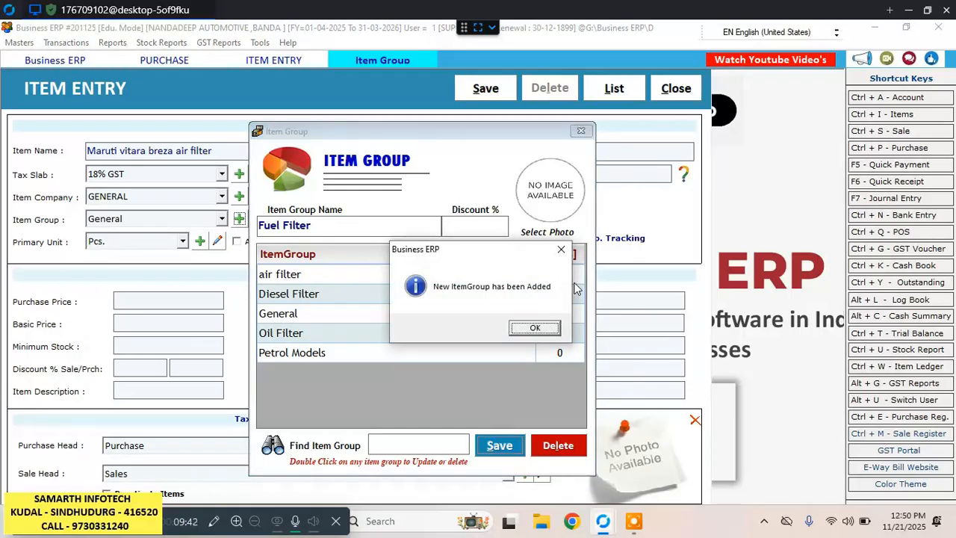
key(Return)
Add an item group named Cross and return to the item entry with air filter as the item's group.
text(cross)
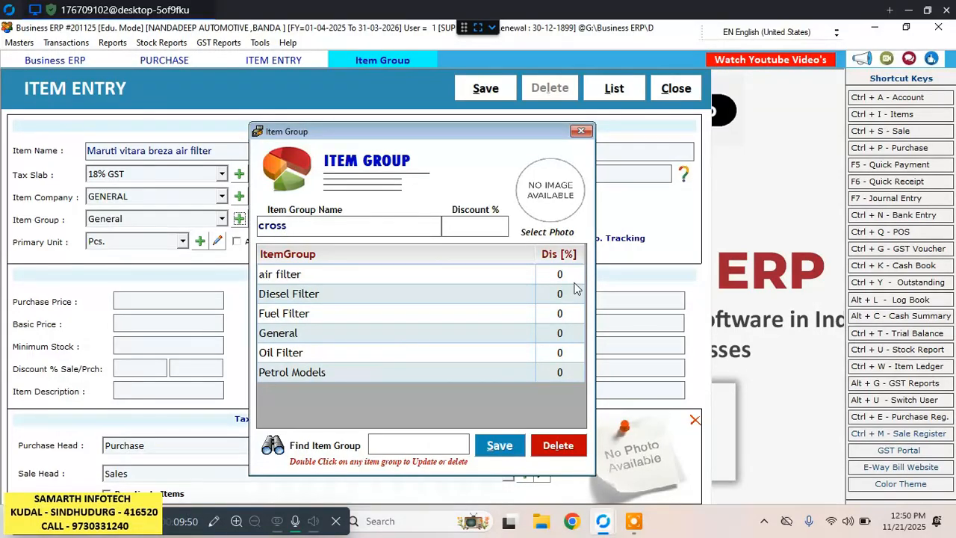
key(Return)
key(Return)
key(Return)
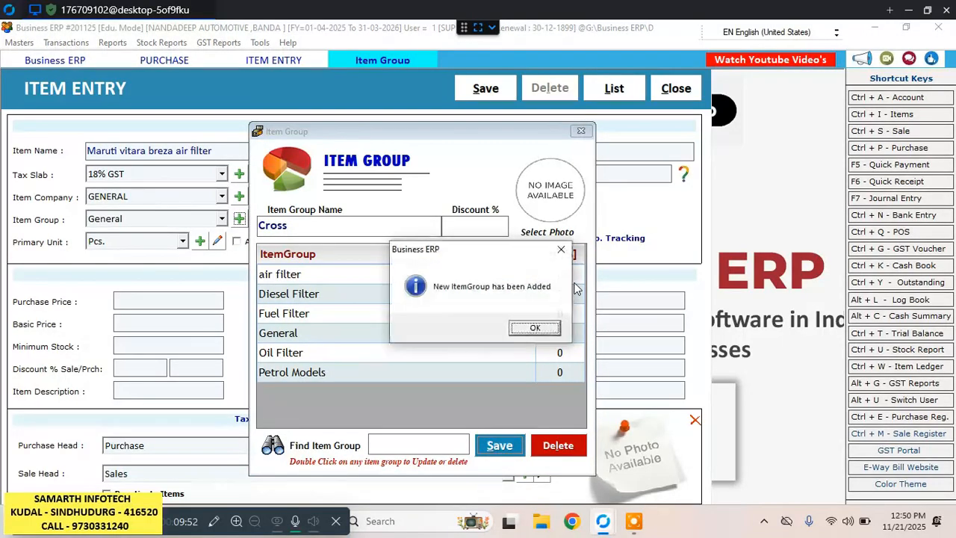
key(Return)
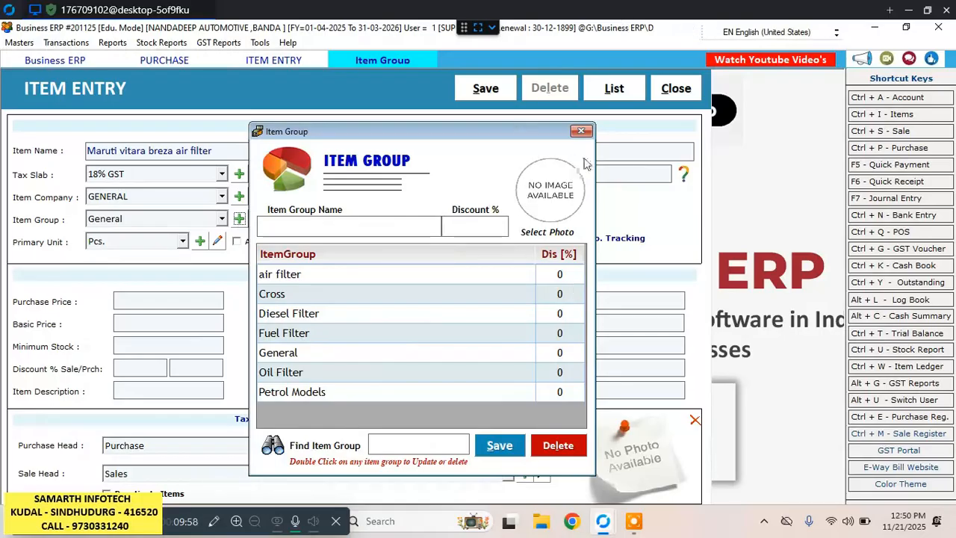
click(579, 135)
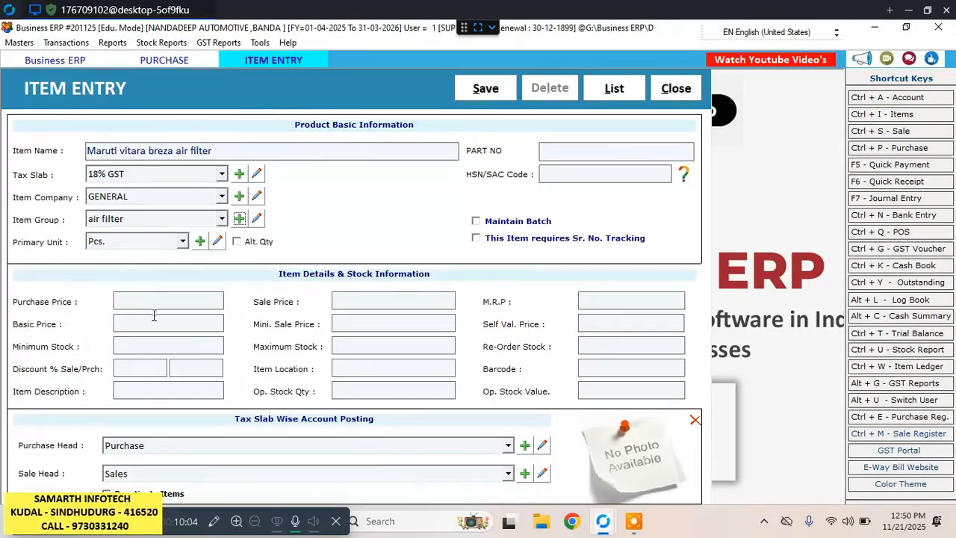
Save the Maruti vitara breza air filter item with purchase price 210 and HSN code 84213100, and start another new item.
click(178, 301)
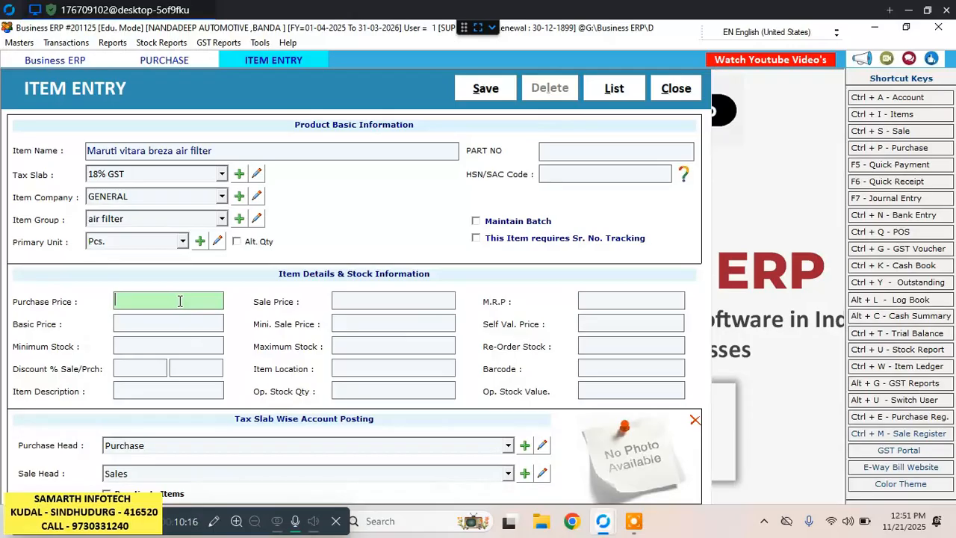
text(210)
click(582, 157)
click(578, 174)
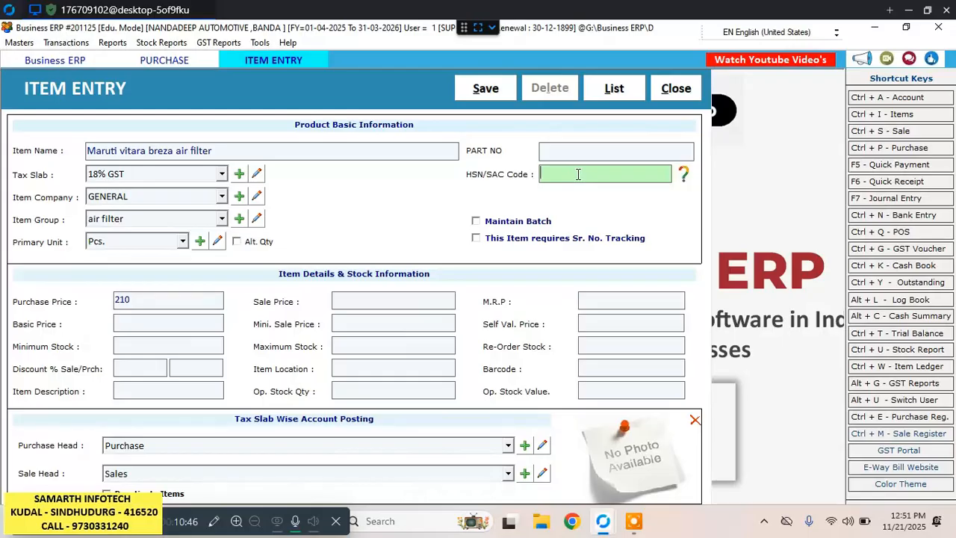
text(84213100)
click(337, 301)
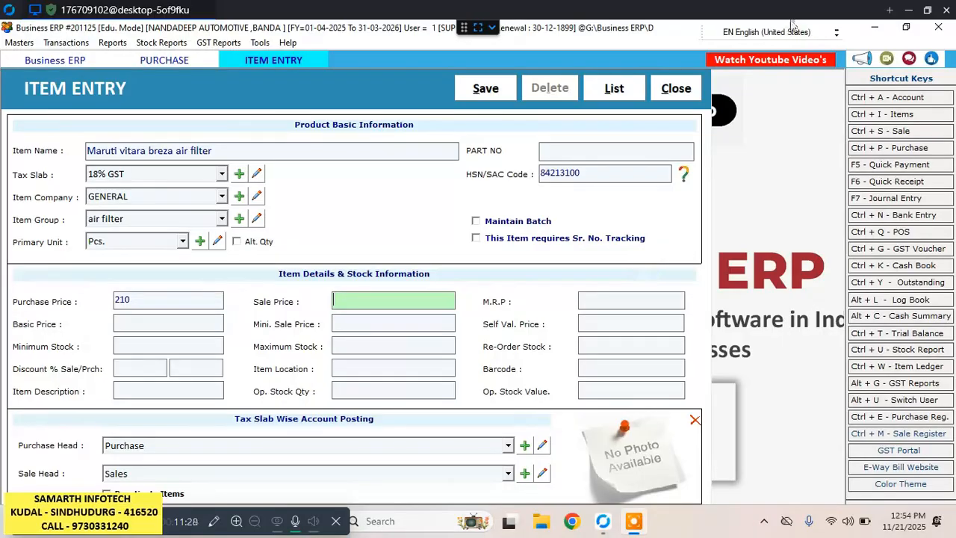
click(487, 88)
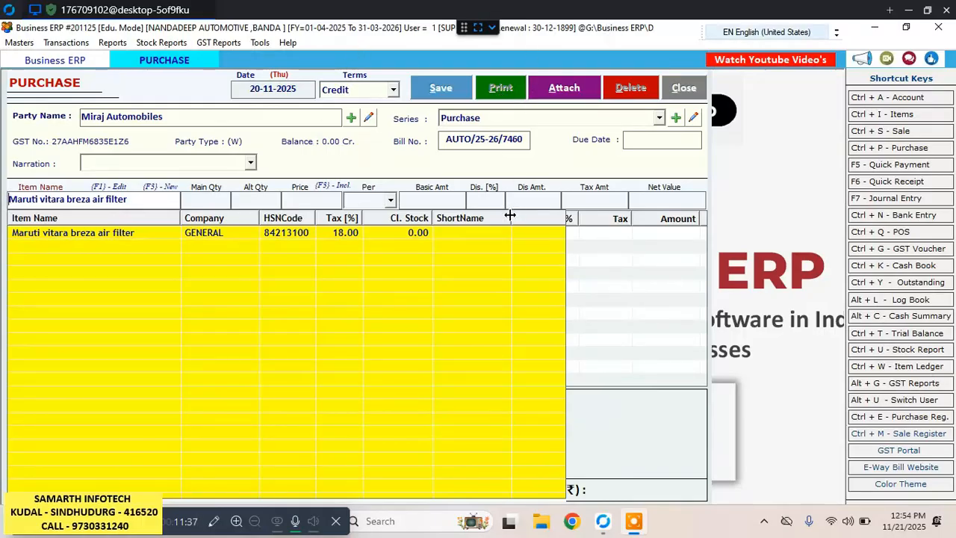
key(F3)
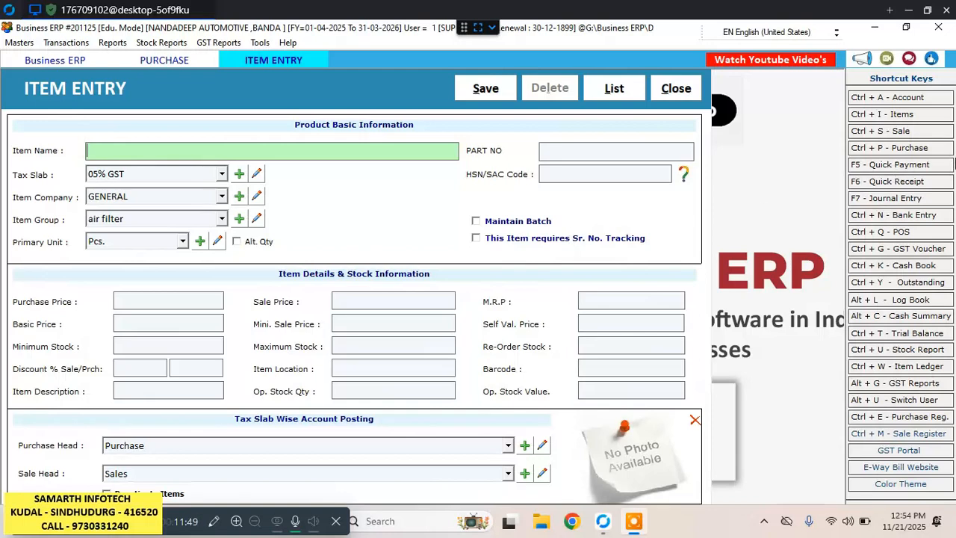
text(om sai Distri)
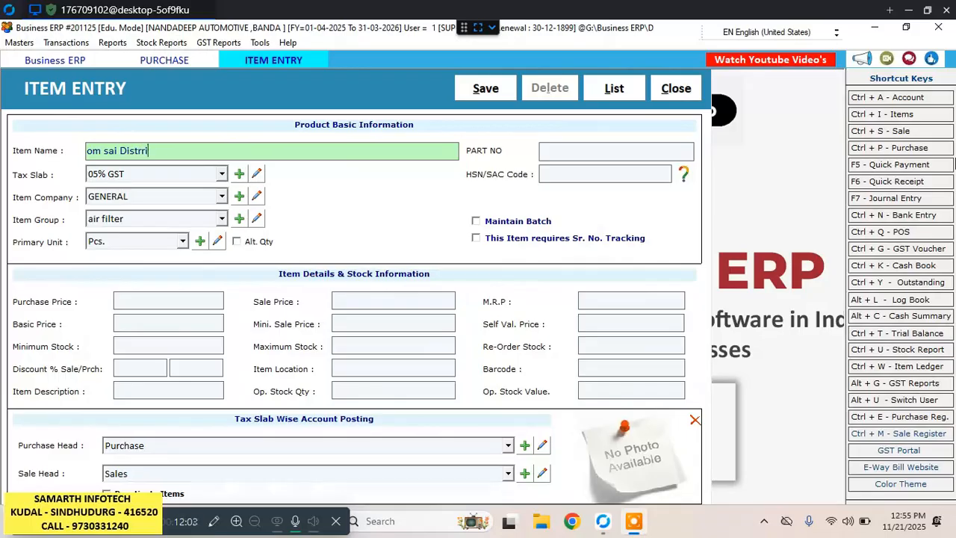
key(BackSpace)
key(BackSpace)
key(BackSpace)
key(BackSpace)
key(BackSpace)
key(BackSpace)
key(BackSpace)
key(BackSpace)
key(BackSpace)
key(BackSpace)
key(BackSpace)
key(BackSpace)
key(BackSpace)
key(BackSpace)
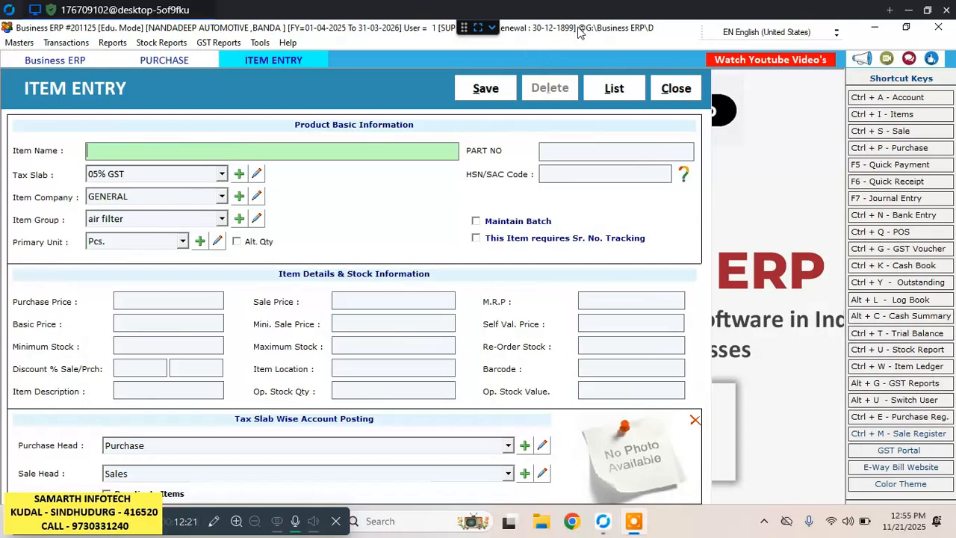
Name the new item "air filter maruti Breza baleno grand".
text(air filter maruti )
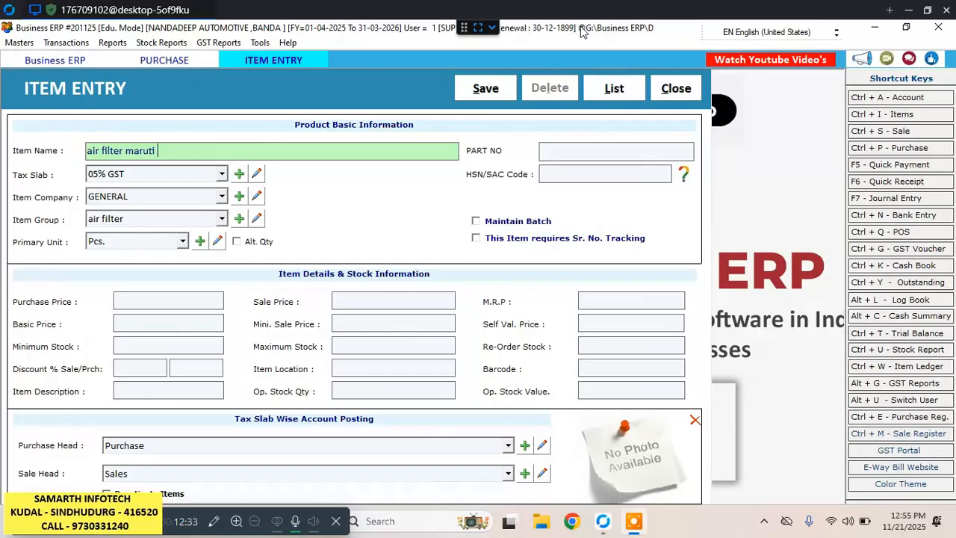
text(Breza)
text(,bale)
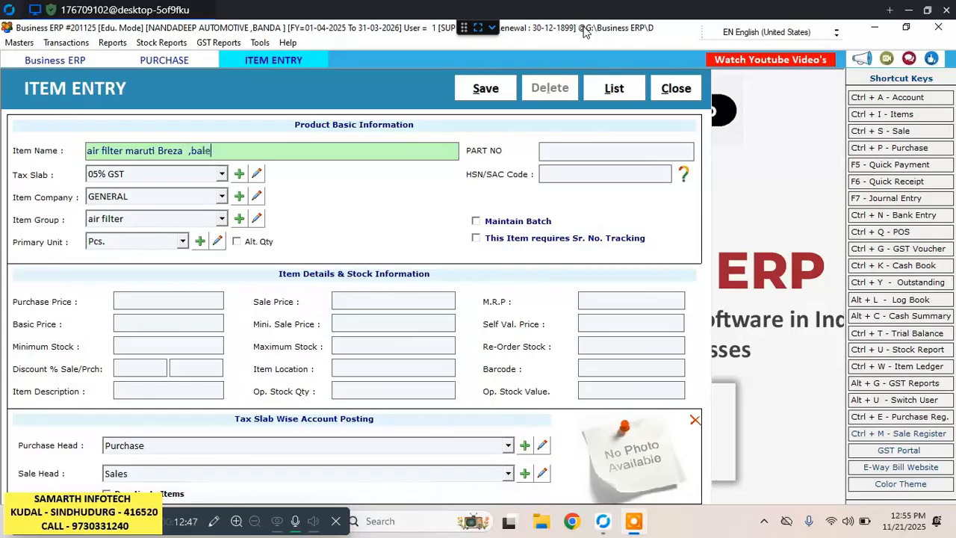
text(n)
key(BackSpace)
key(BackSpace)
key(BackSpace)
key(BackSpace)
key(BackSpace)
key(BackSpace)
key(BackSpace)
text(baleno grand)
key(Return)
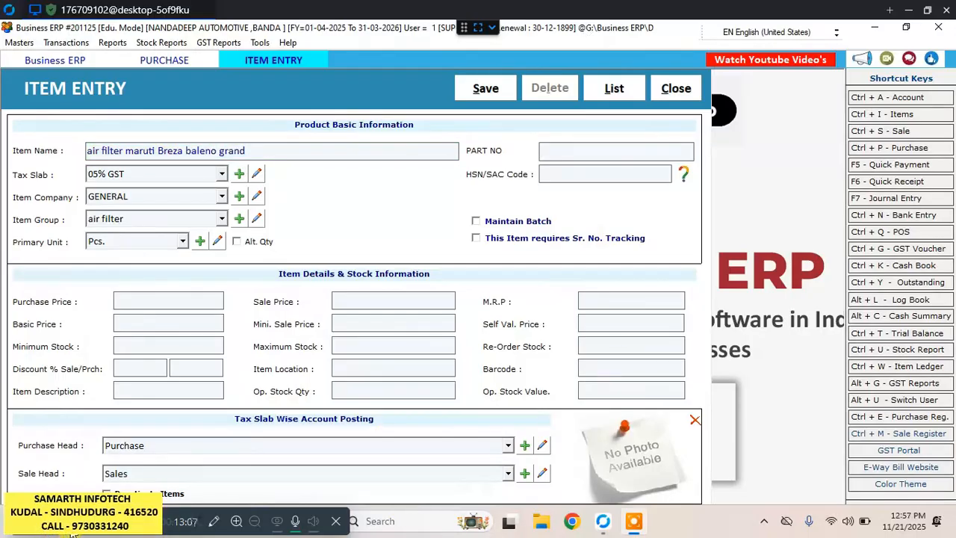
Assign the item the 18% GST tax slab, keeping company GENERAL, group air filter and primary unit Pcs.
key(Return)
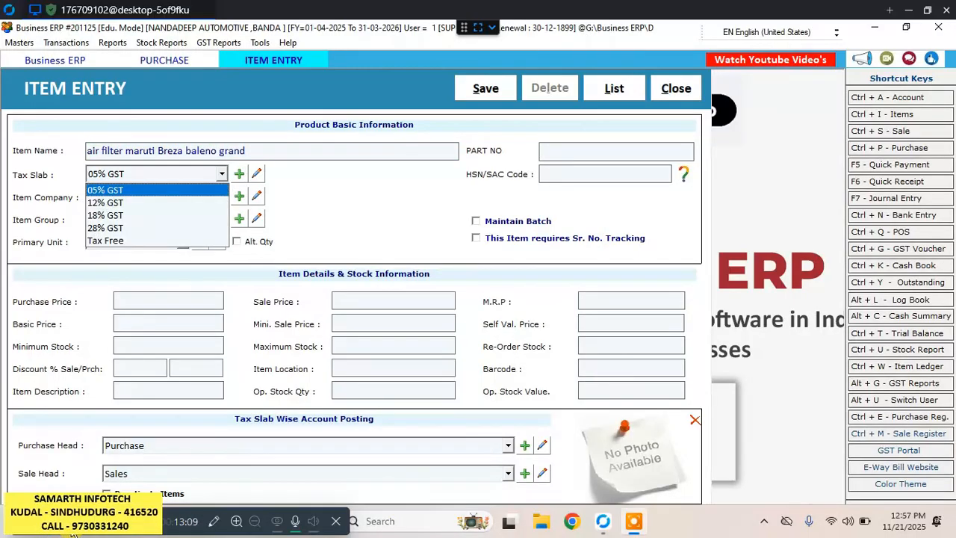
key(Down)
key(Down)
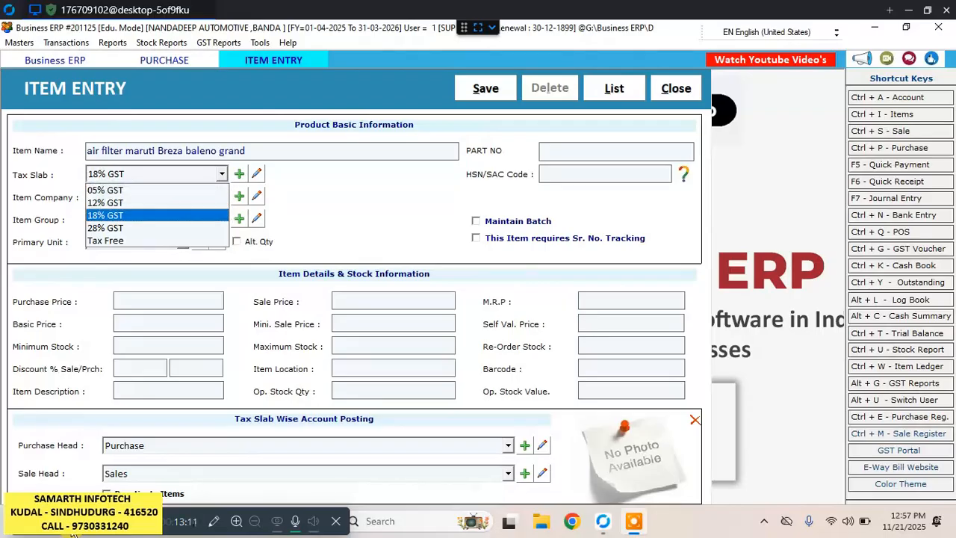
key(Return)
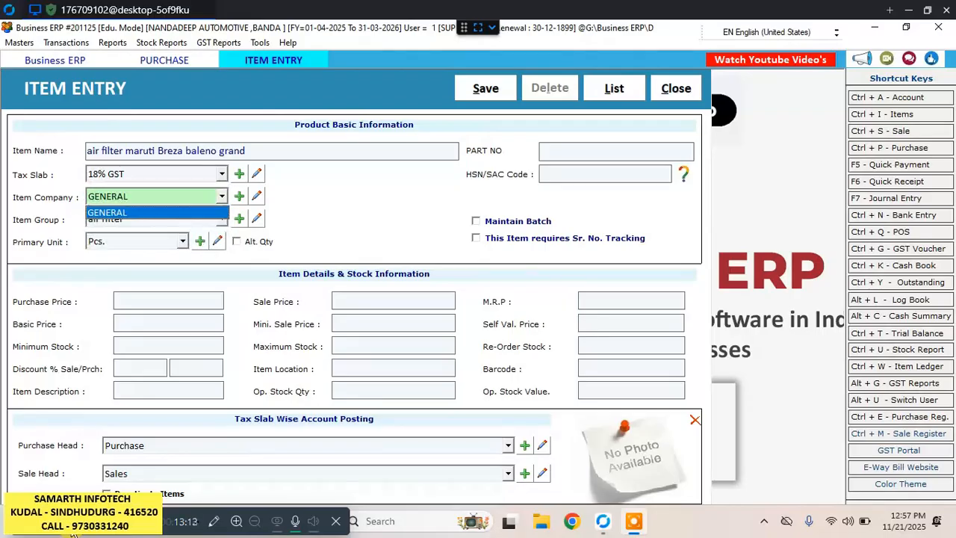
key(Return)
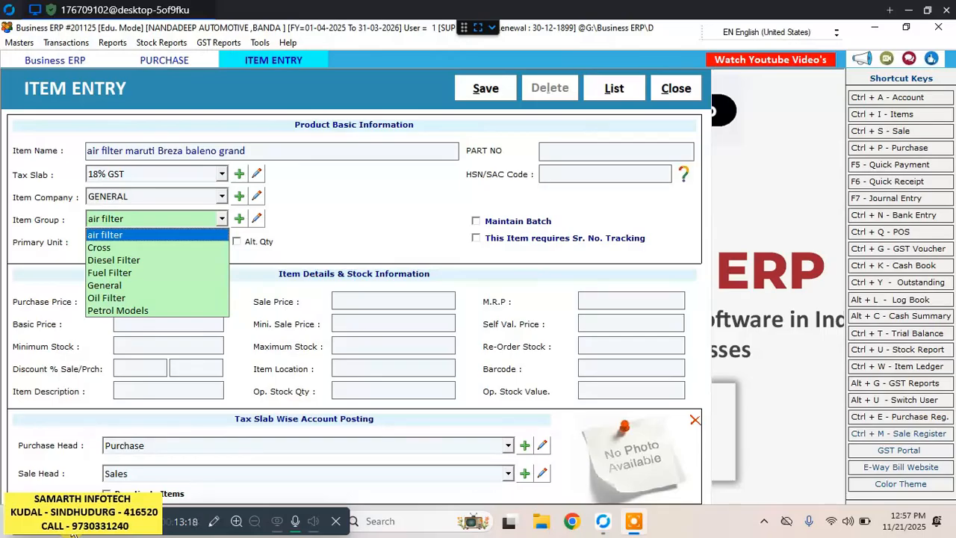
key(Return)
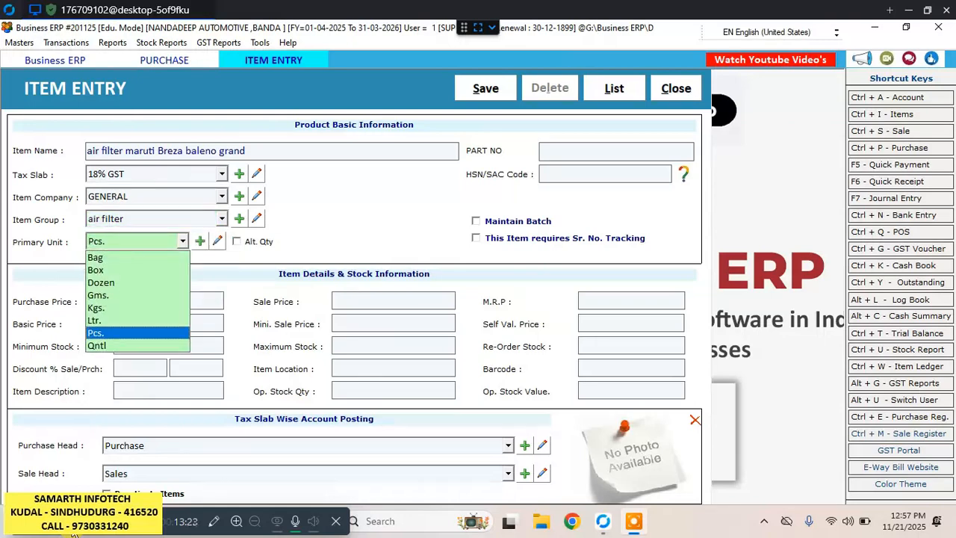
key(Return)
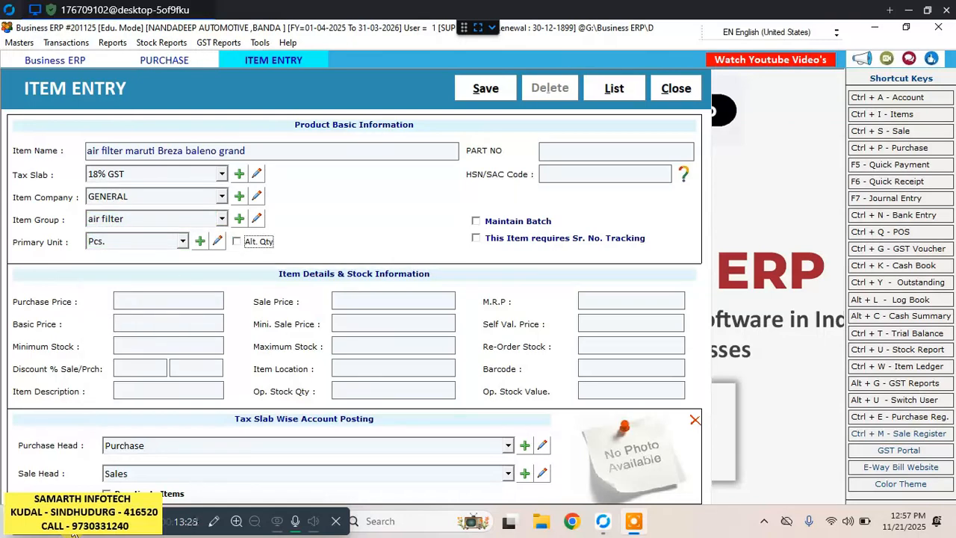
key(Return)
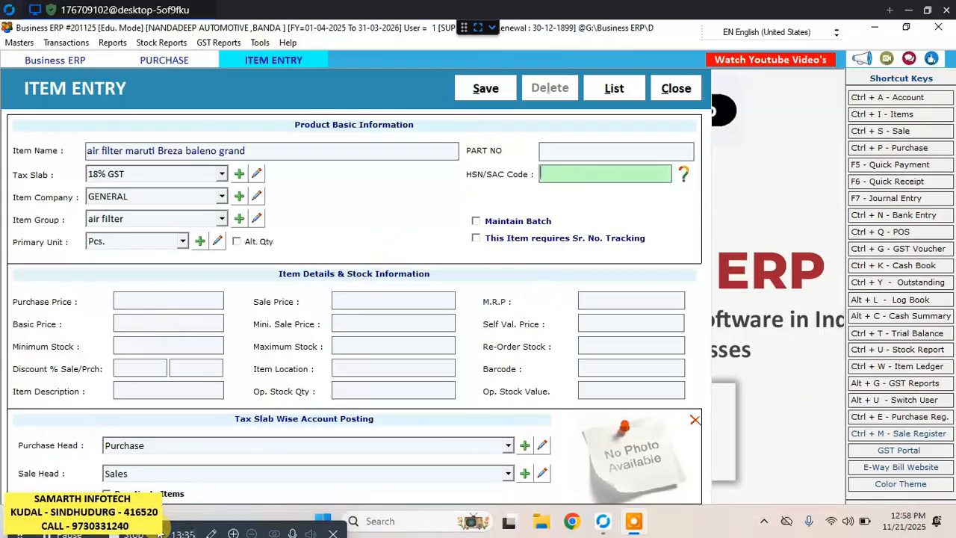
Give the item HSN code 84213100 and a purchase price of 180, and save it.
text(84213)
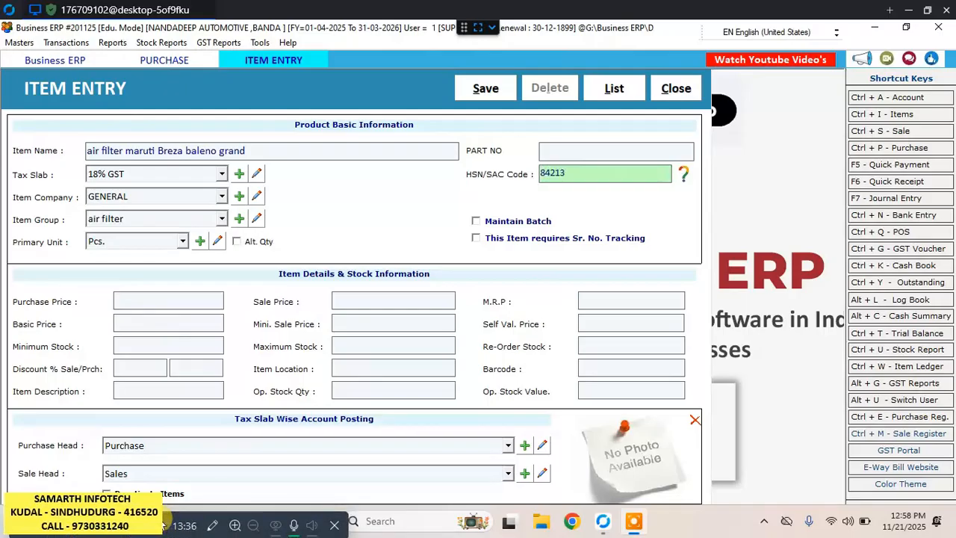
text(10)
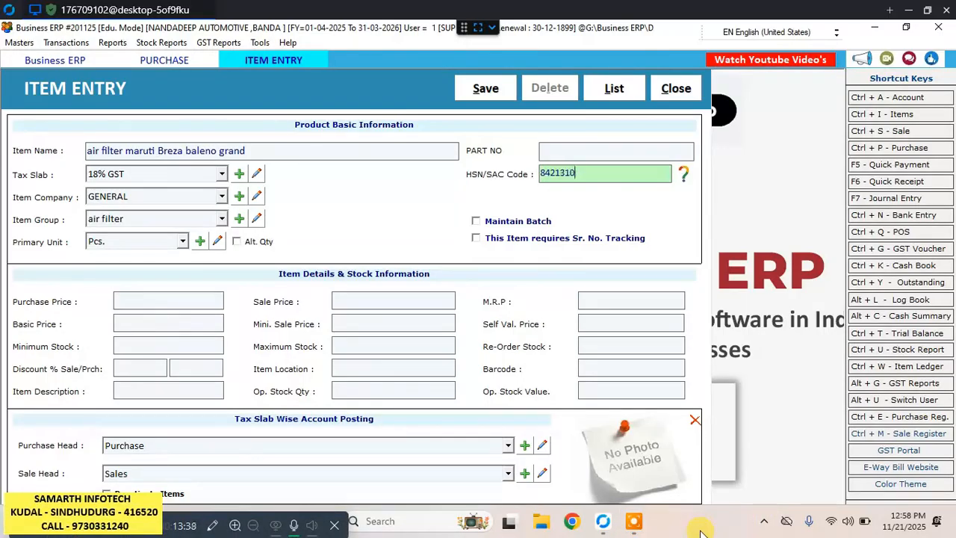
text(0)
key(Return)
key(Return)
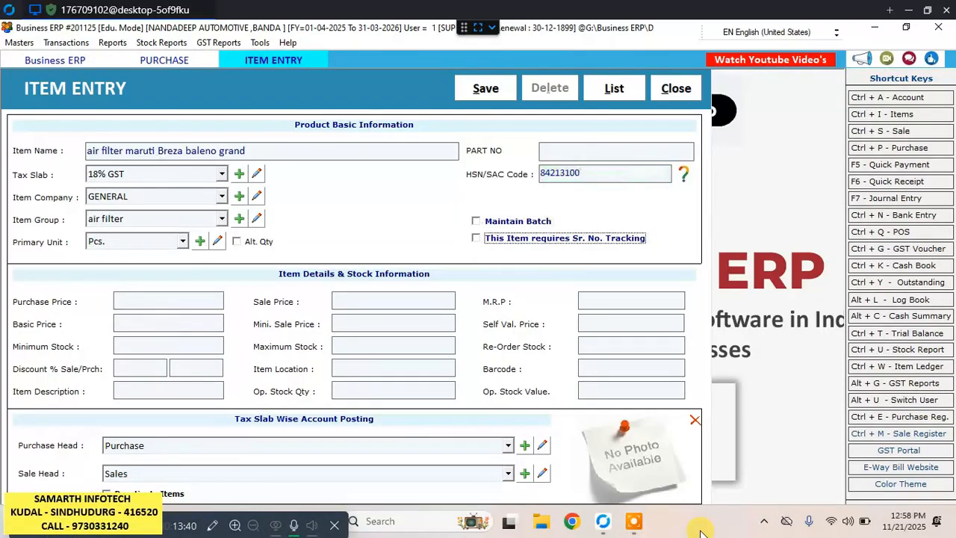
key(Return)
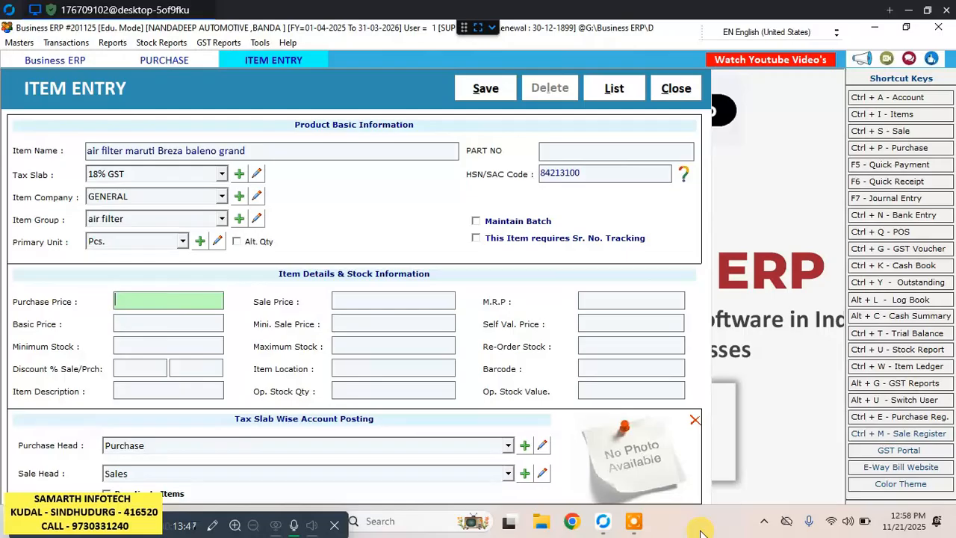
text(180)
click(485, 88)
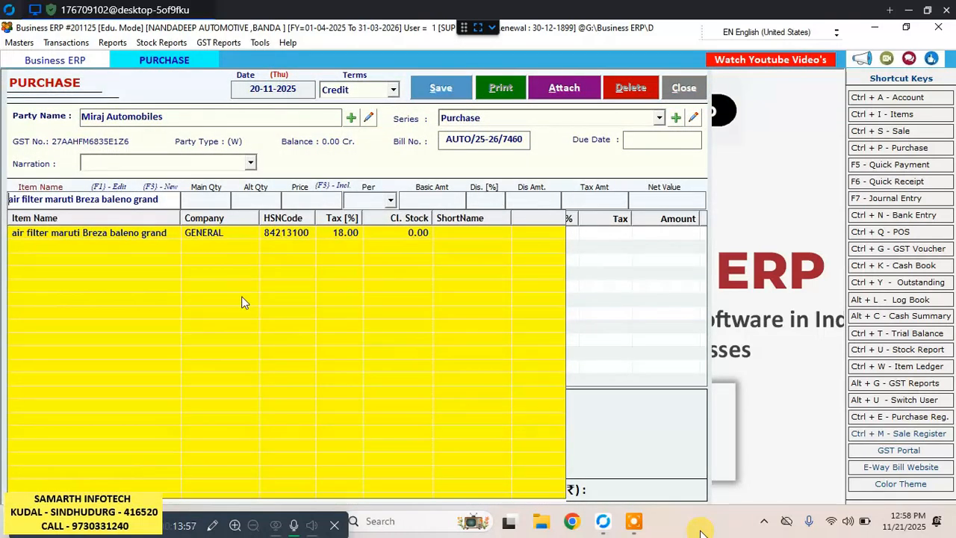
Start another new item from the purchase bill and name it "maruti K serise".
key(F3)
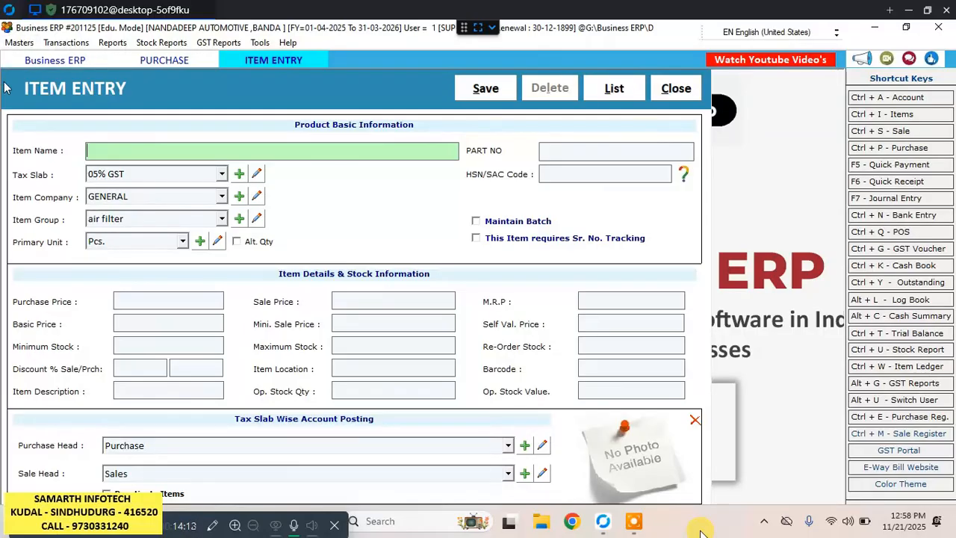
key(Escape)
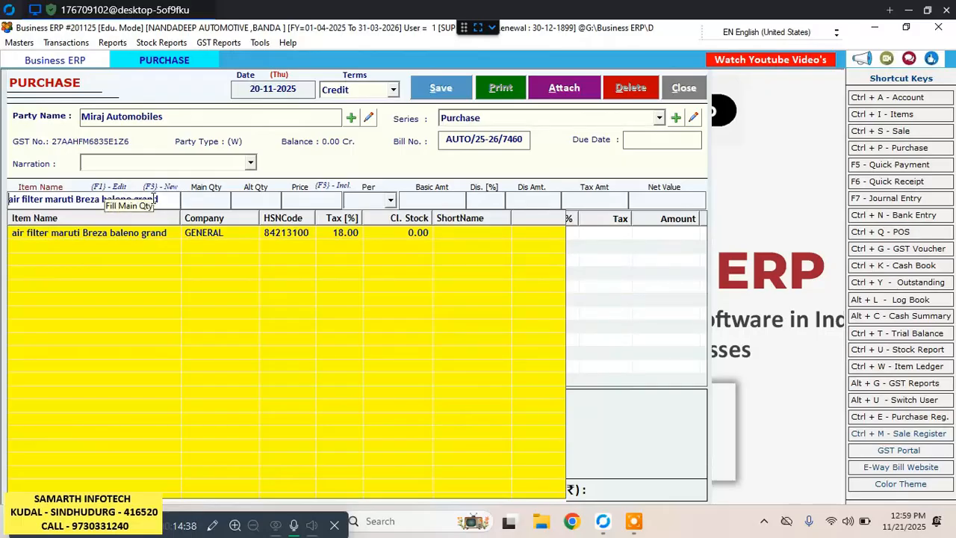
key(F3)
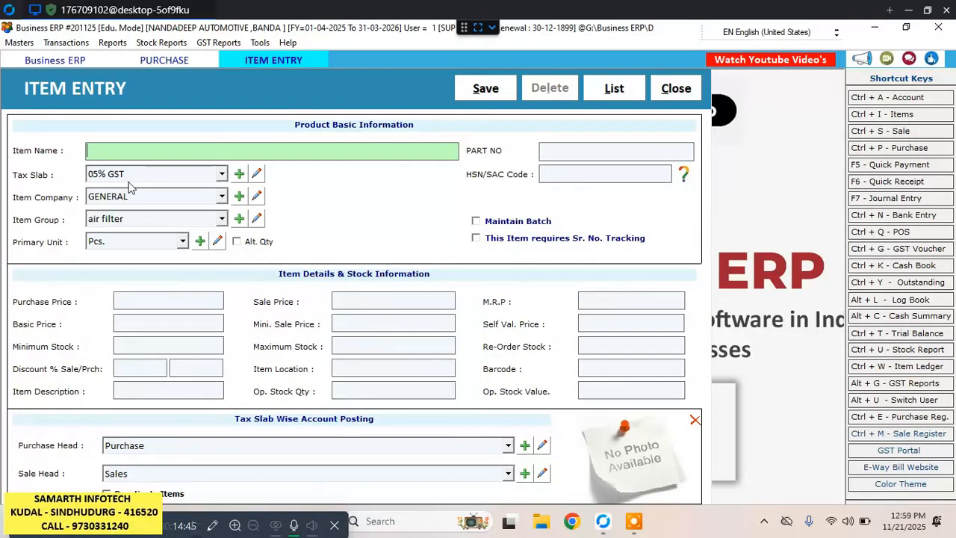
text(maruti K)
text(s)
text(erise)
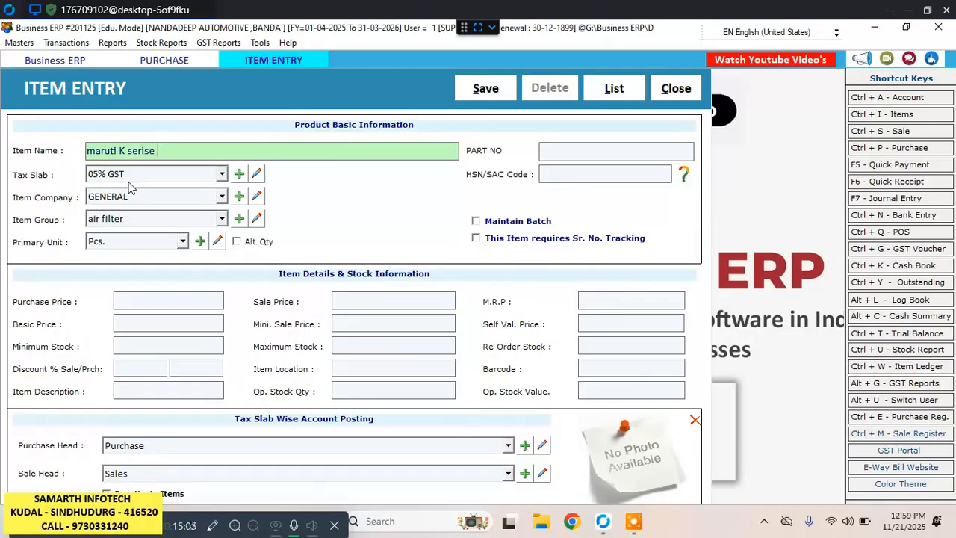
Assign the item the 18% GST tax slab and the Oil Filter group, keeping company GENERAL and primary unit Pcs.
key(Return)
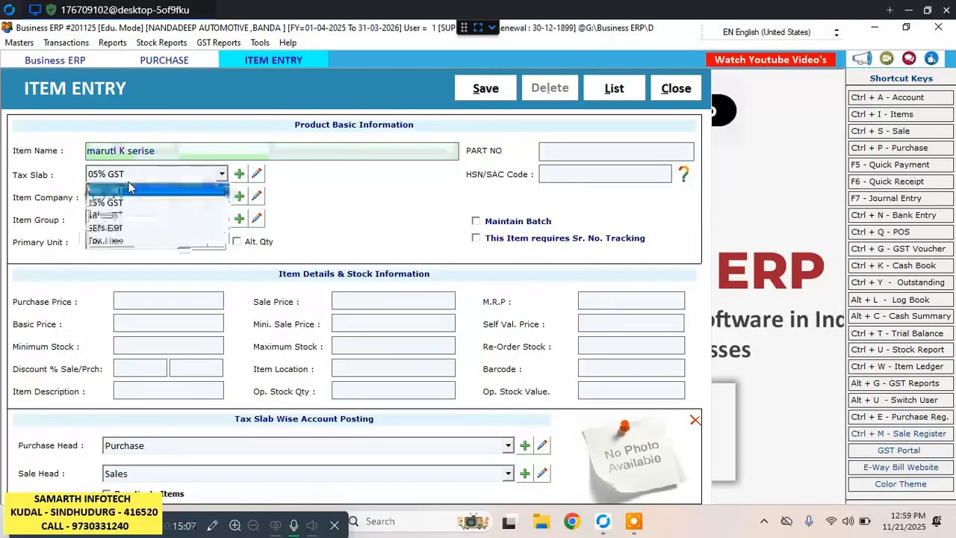
key(Down)
key(Down)
key(Return)
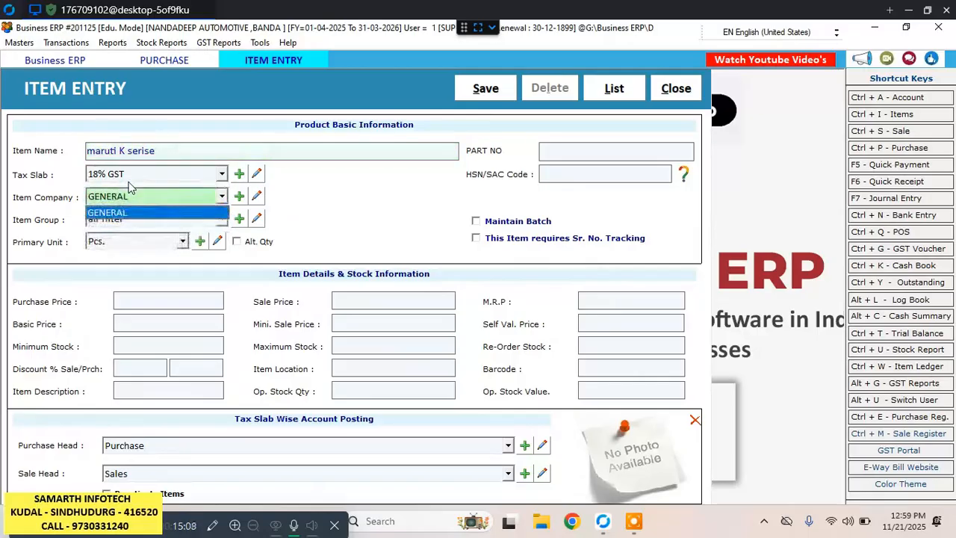
key(Return)
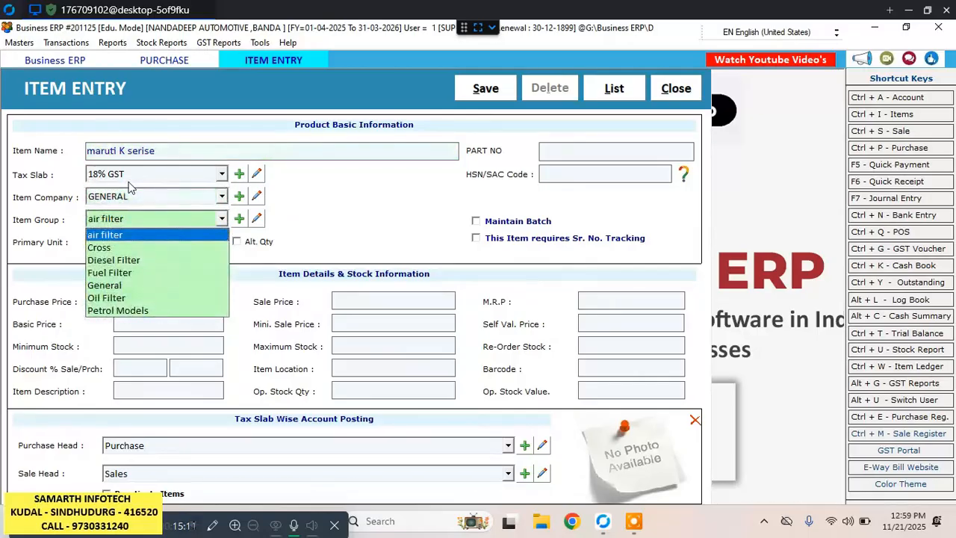
key(Down)
key(Down)
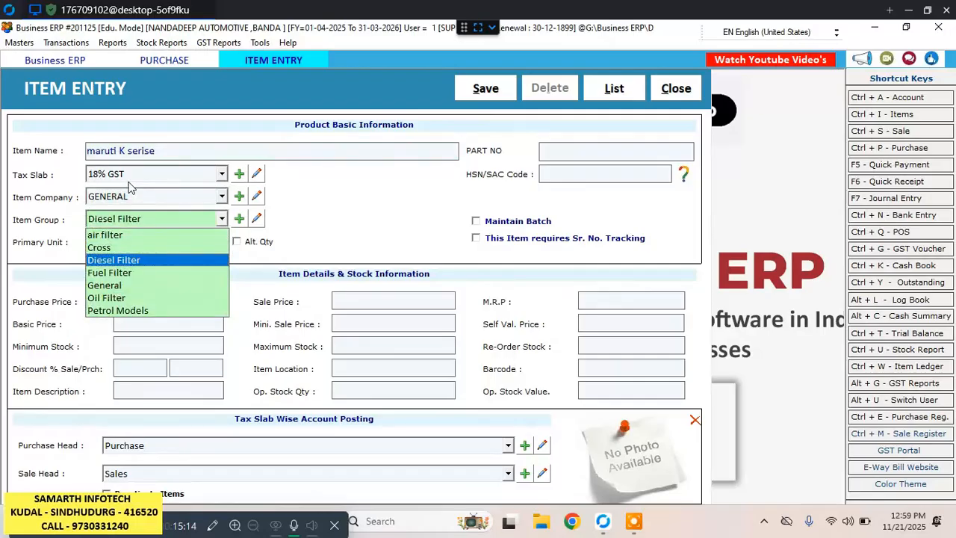
key(Down)
key(Down)
key(Down)
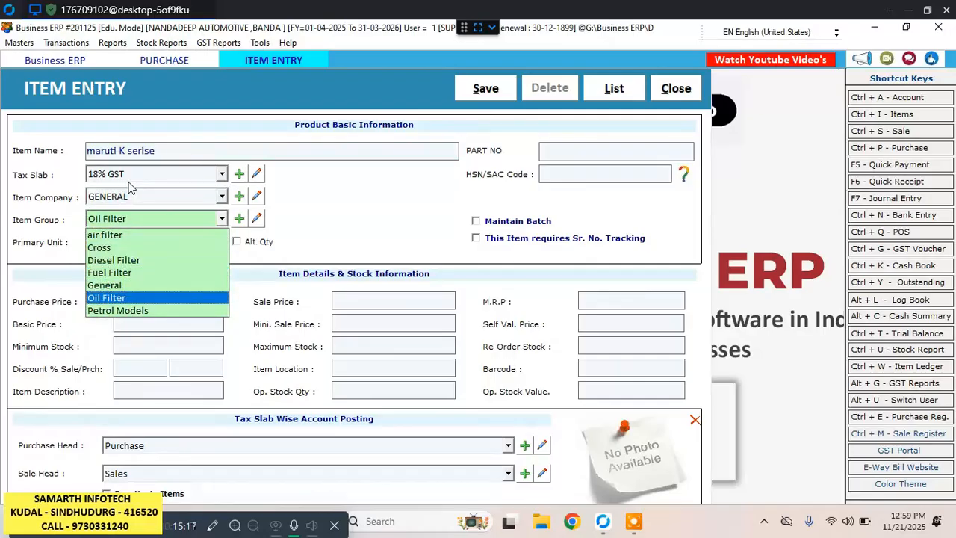
key(Return)
key(Return)
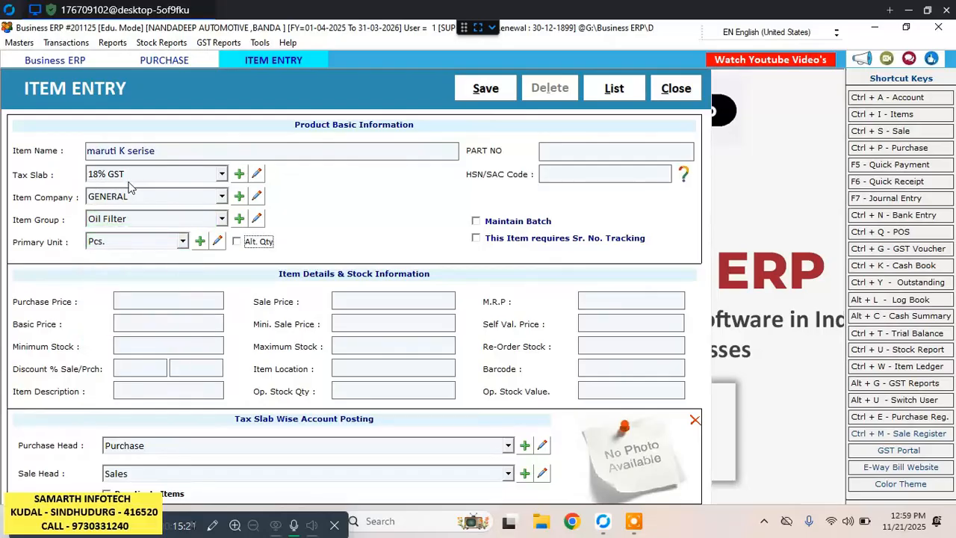
key(Return)
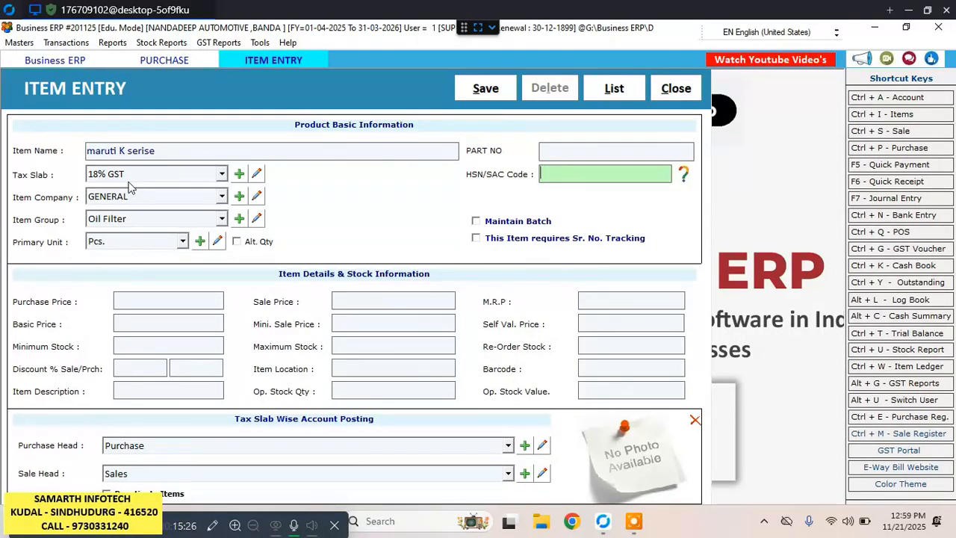
Give the oil filter item HSN code 84212300 and a purchase price of 65, leaving its sale price blank.
text(84)
text(212300)
key(Tab)
key(Tab)
key(Tab)
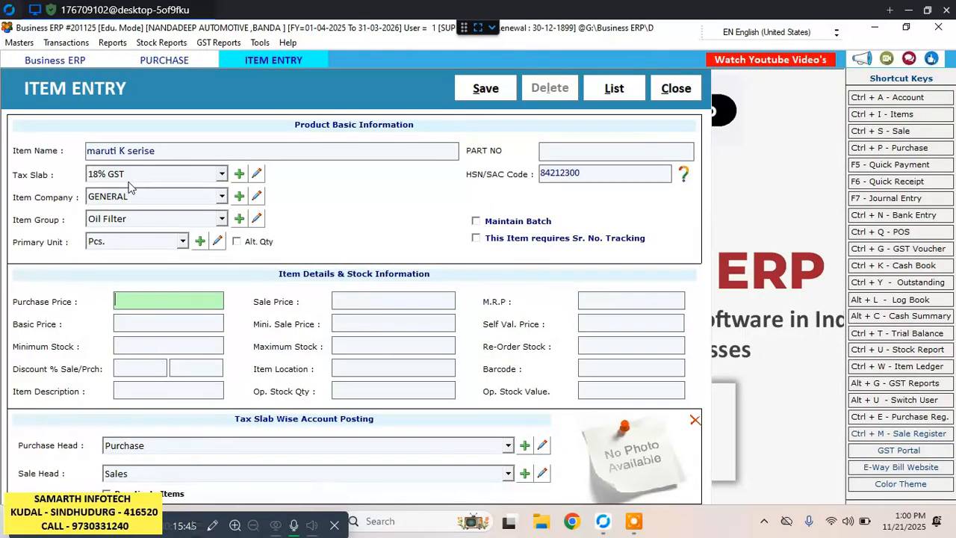
text(65)
key(Tab)
key(Tab)
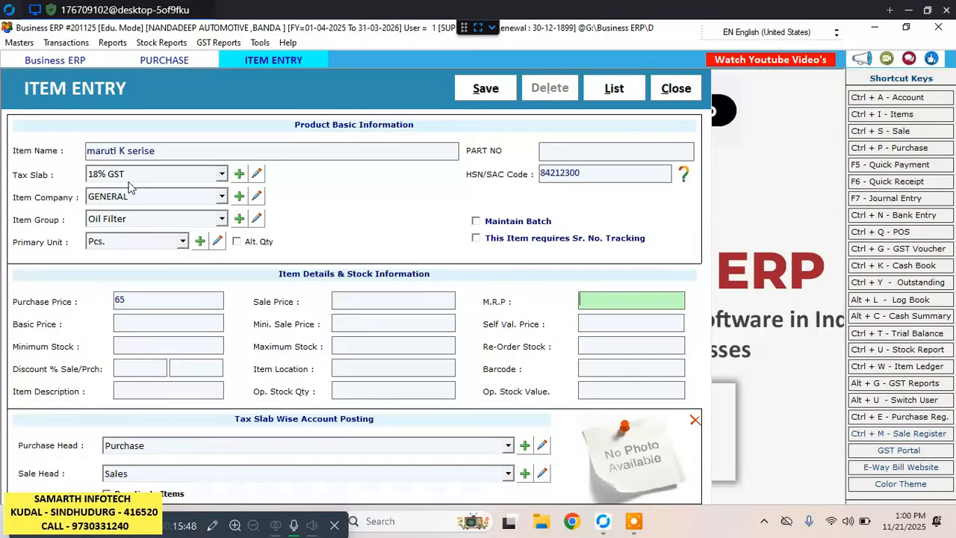
Save the maruti K serise item and start another new item from the purchase bill, naming it "wagonR /Alto".
click(469, 90)
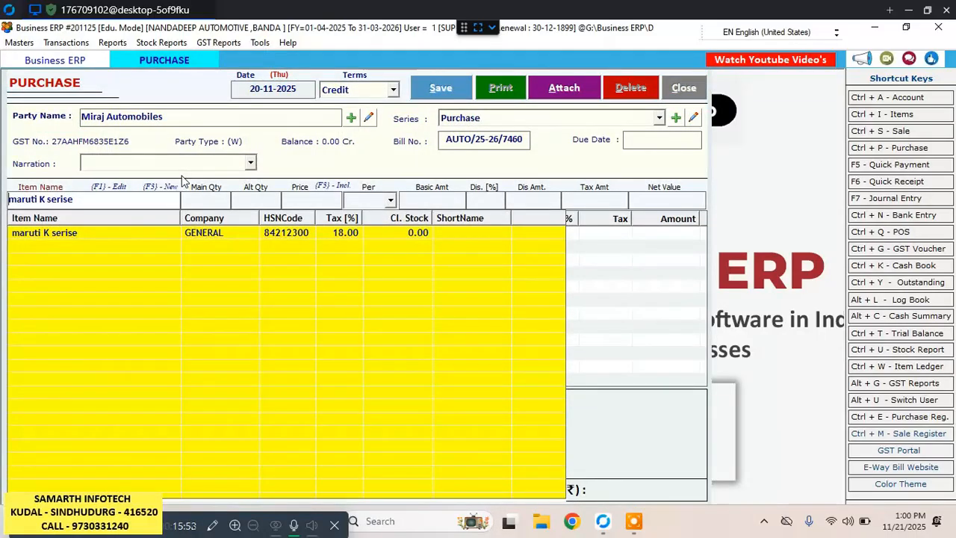
key(F3)
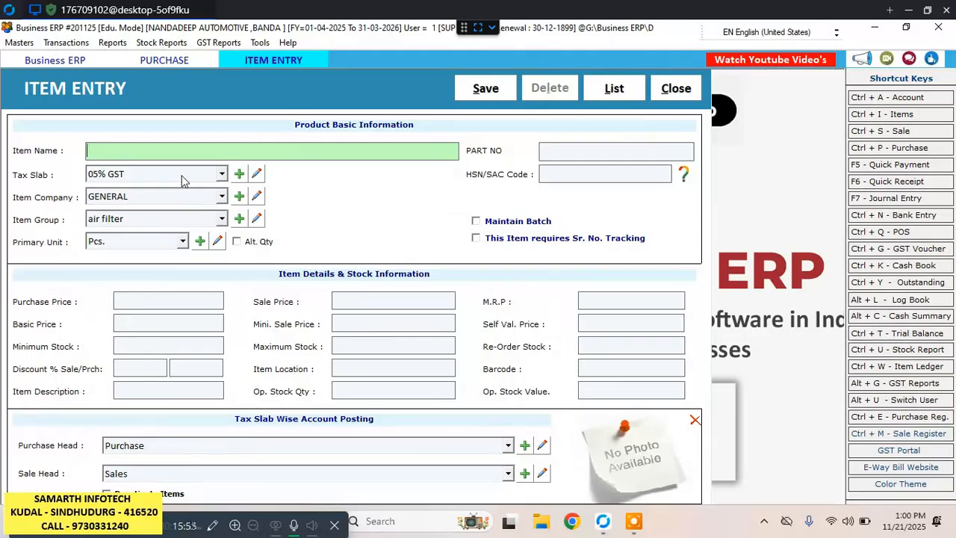
text(wago)
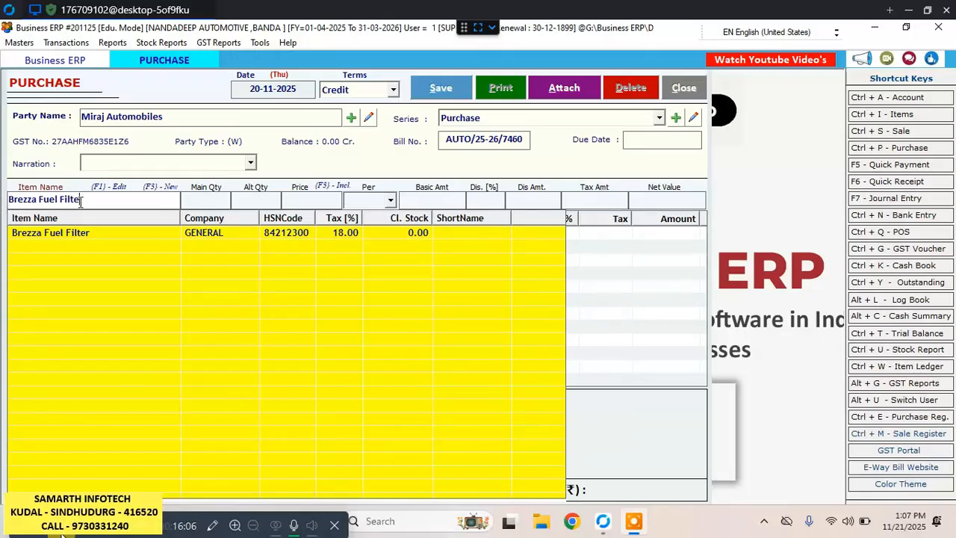
Clear Brezza Fuel Filter from the bill's item line and select Maruti vitara breza air filter instead.
key(BackSpace)
key(BackSpace)
key(BackSpace)
key(BackSpace)
key(BackSpace)
key(BackSpace)
key(BackSpace)
key(BackSpace)
key(BackSpace)
key(BackSpace)
key(BackSpace)
key(BackSpace)
key(BackSpace)
key(BackSpace)
key(BackSpace)
key(BackSpace)
key(BackSpace)
key(BackSpace)
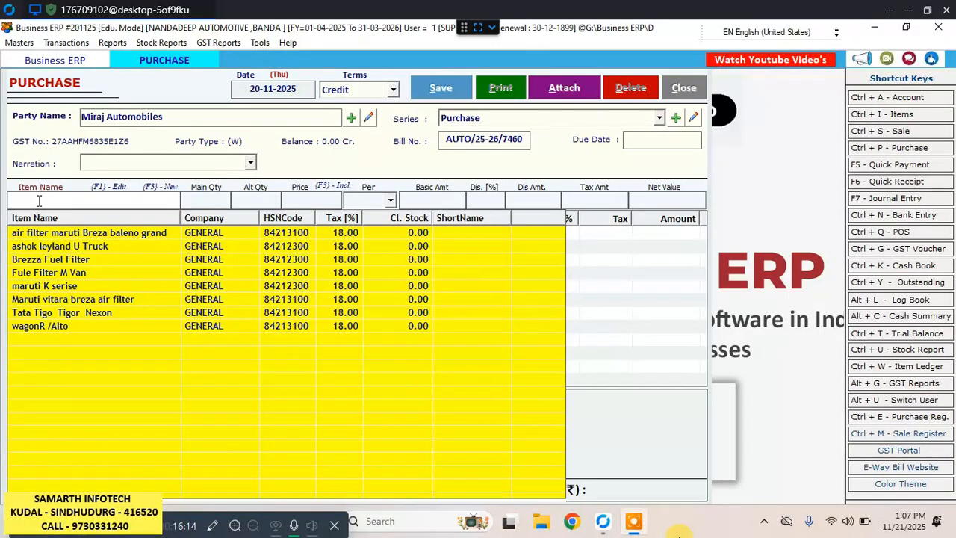
text(m)
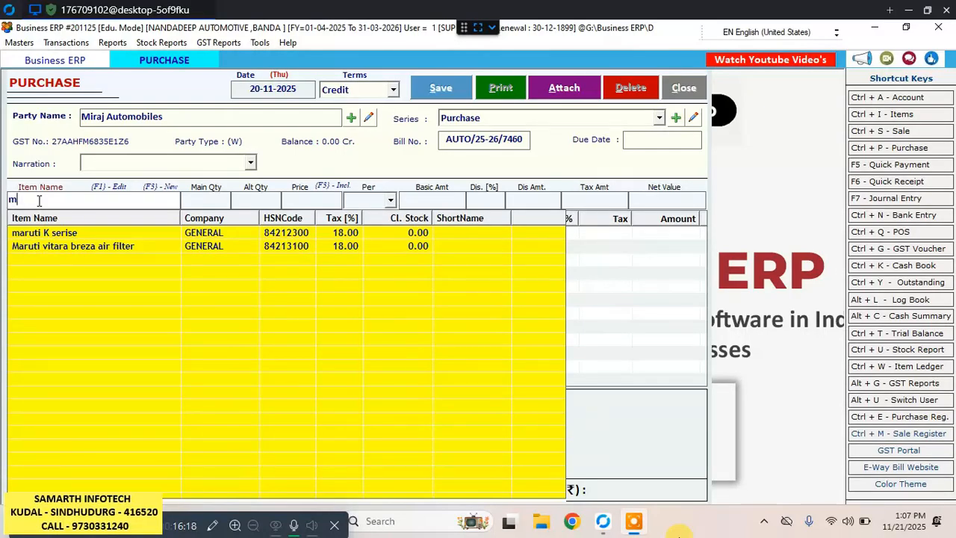
key(Down)
key(Down)
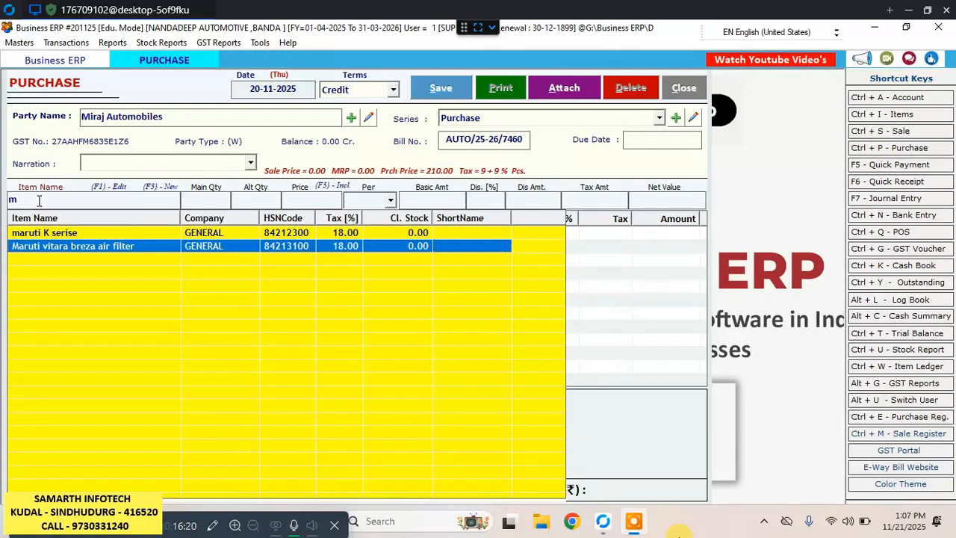
key(Return)
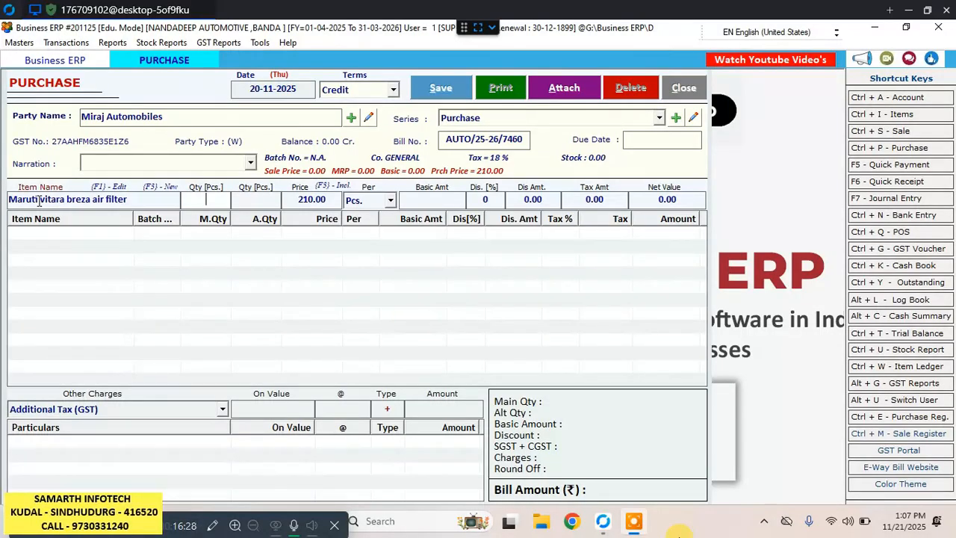
Enter quantity 2 for the Maruti vitara breza air filter, keep price 210 with no discount, and add the line to the bill.
text(2)
key(Return)
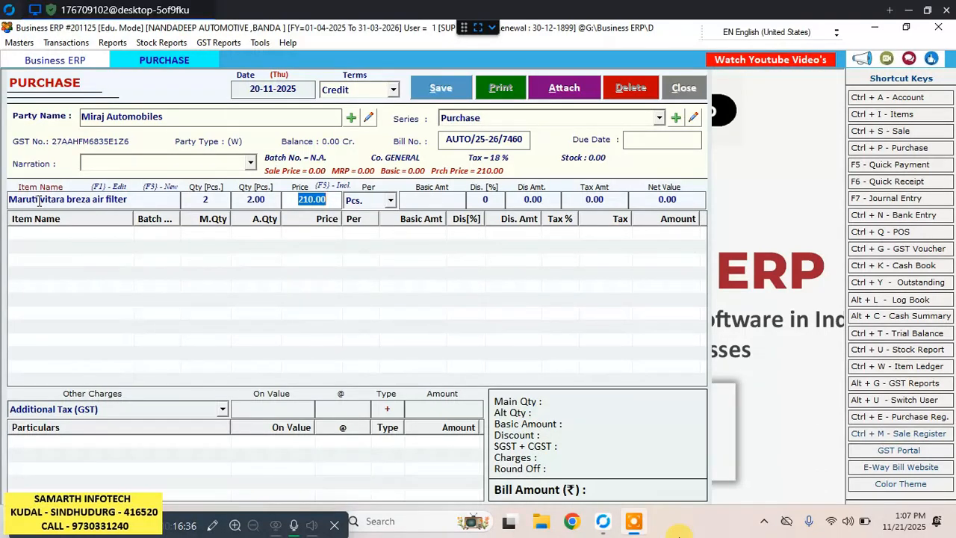
key(Return)
key(Return)
key(Return)
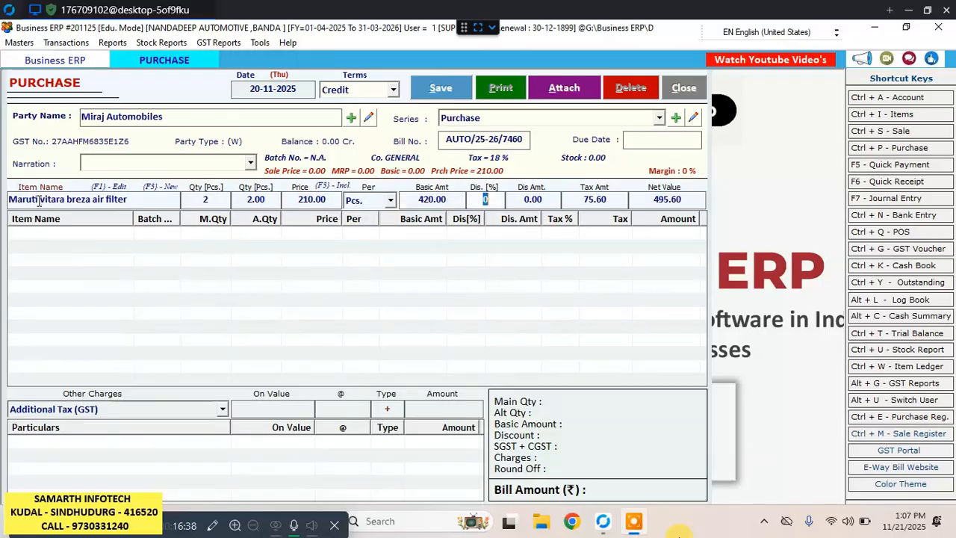
key(Return)
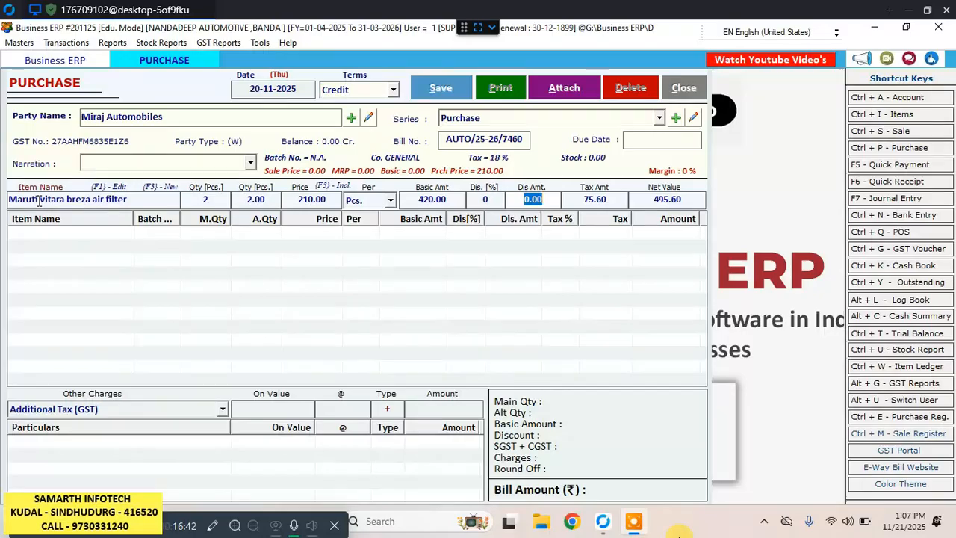
key(Return)
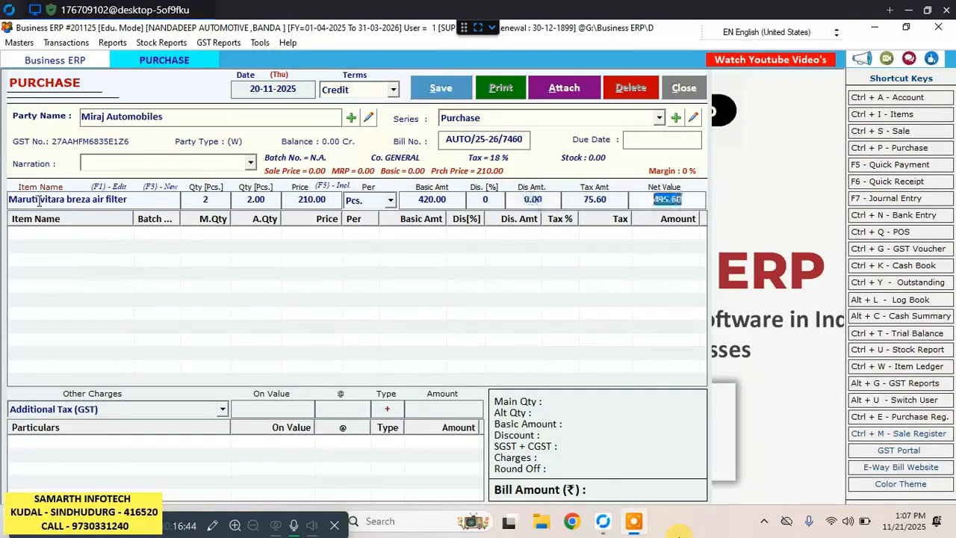
key(Return)
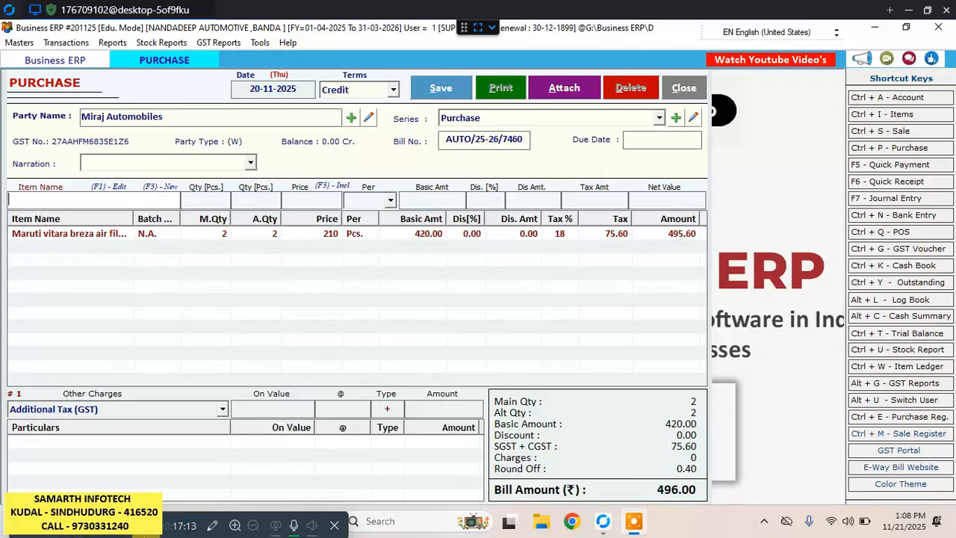
Add air filter maruti Breza baleno grand to the bill with quantity 1, keeping price 180 and no discount.
text(ai)
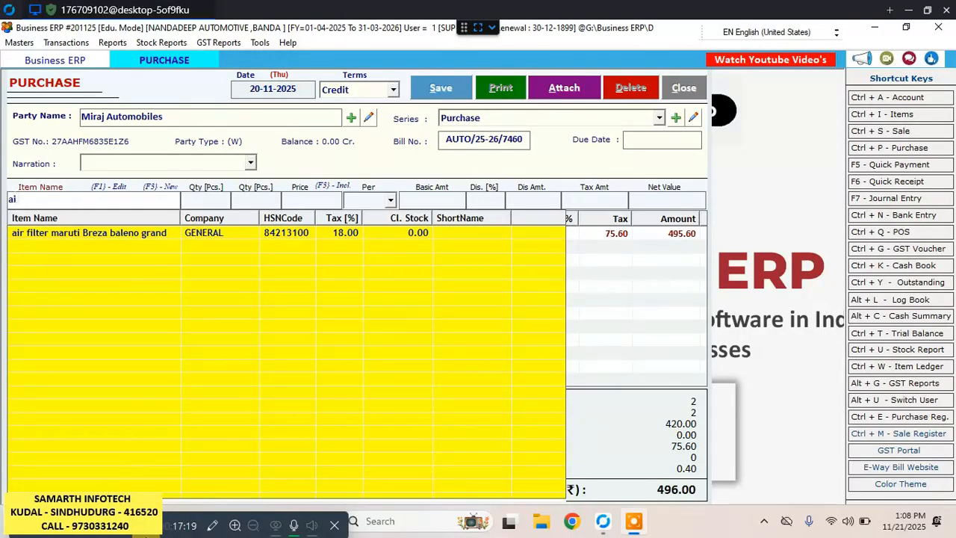
key(Down)
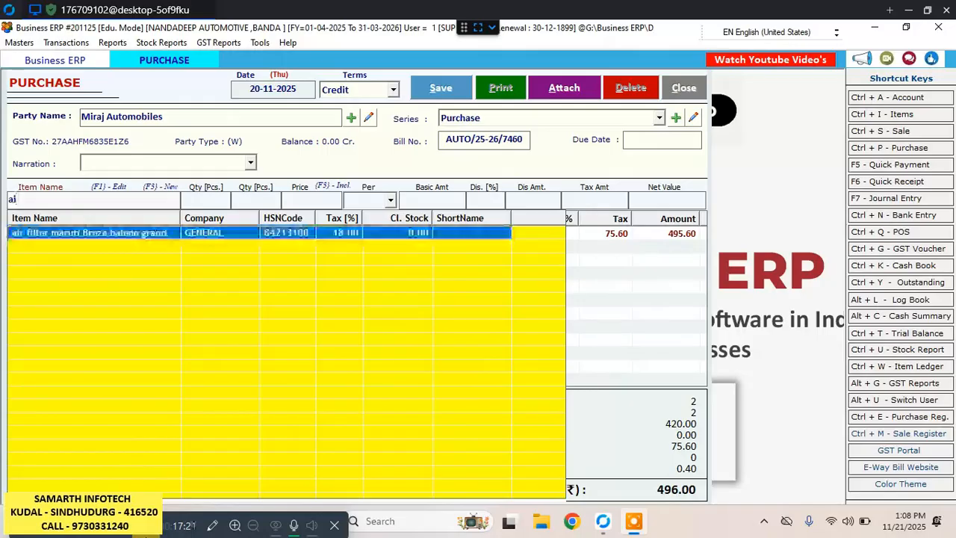
key(Return)
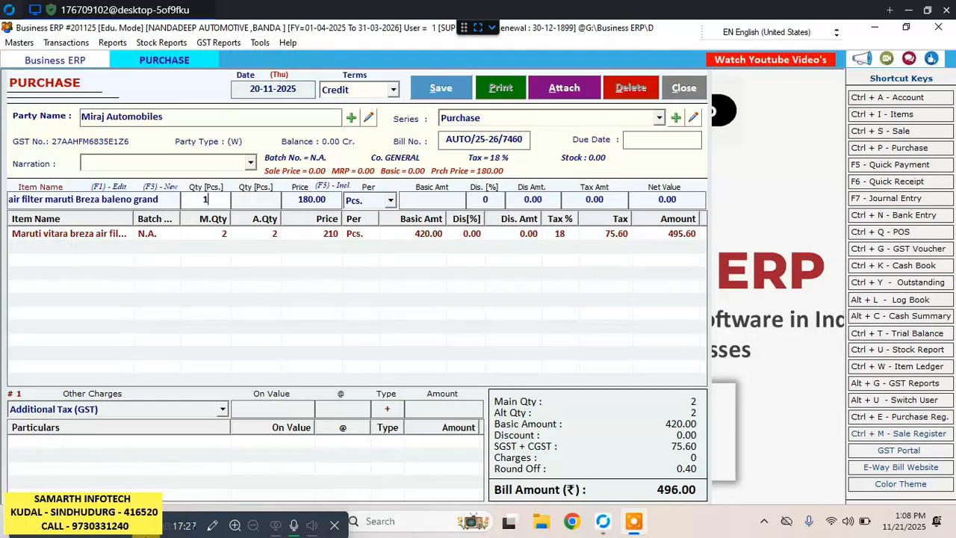
text(1)
key(Return)
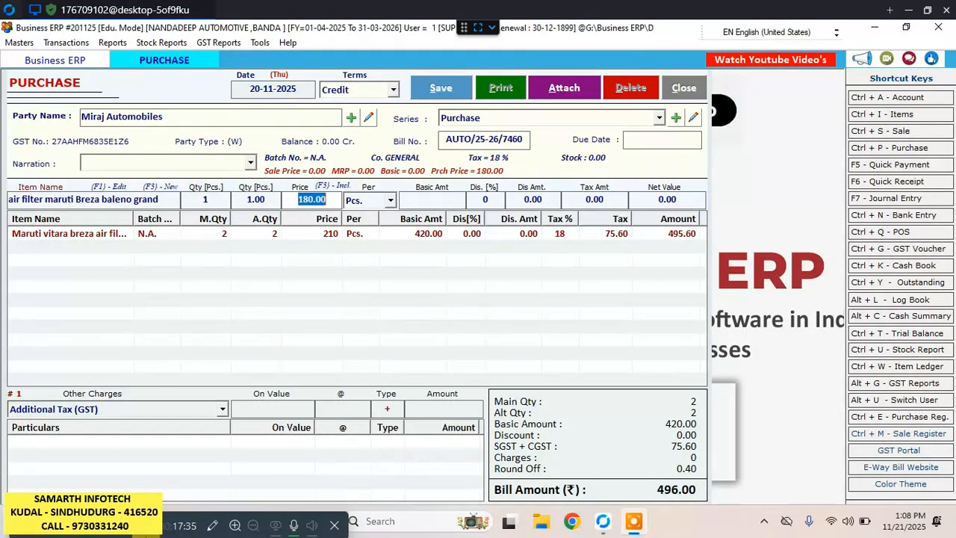
key(Return)
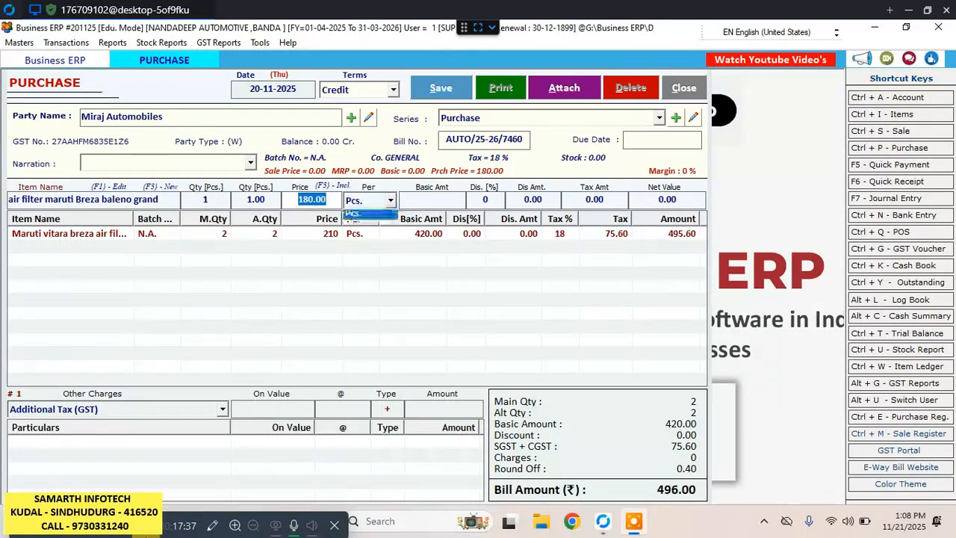
key(Return)
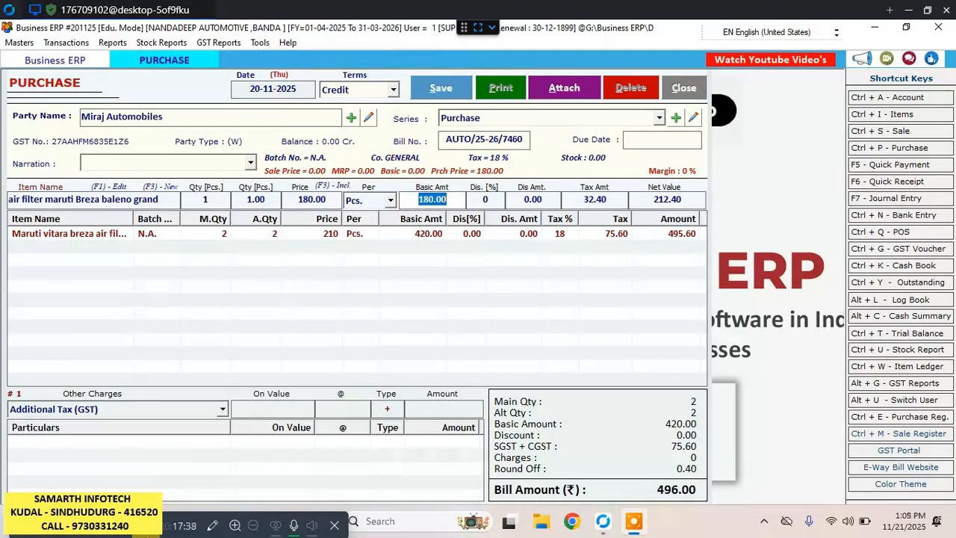
key(Return)
key(Return)
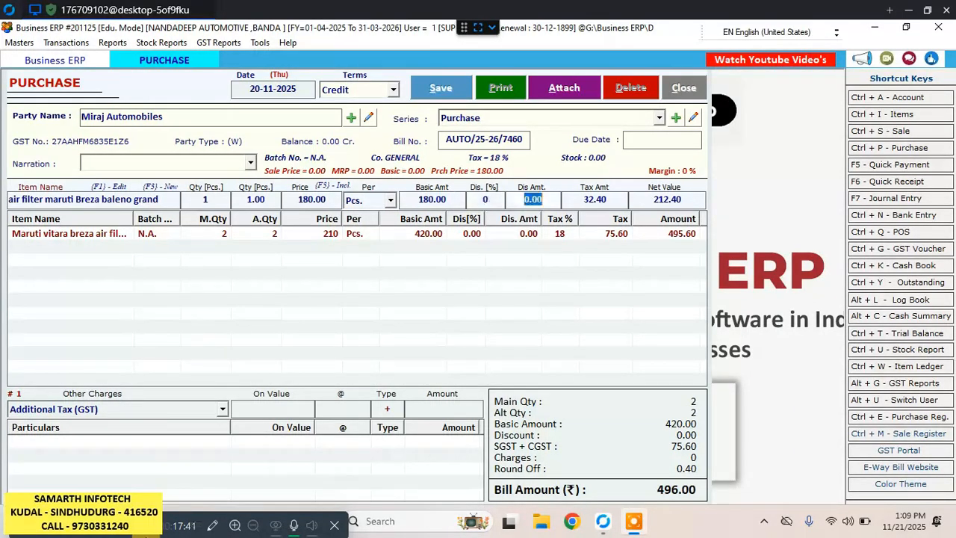
key(Return)
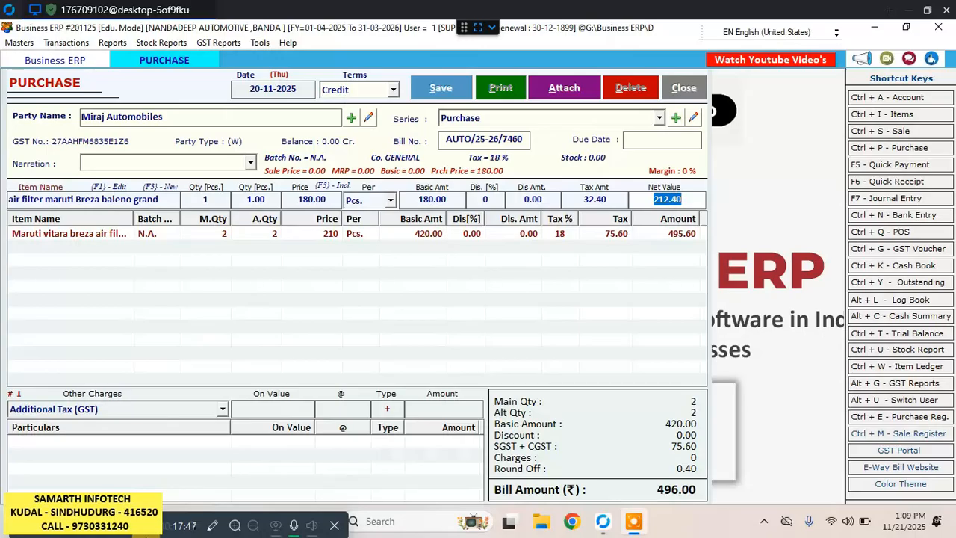
key(Return)
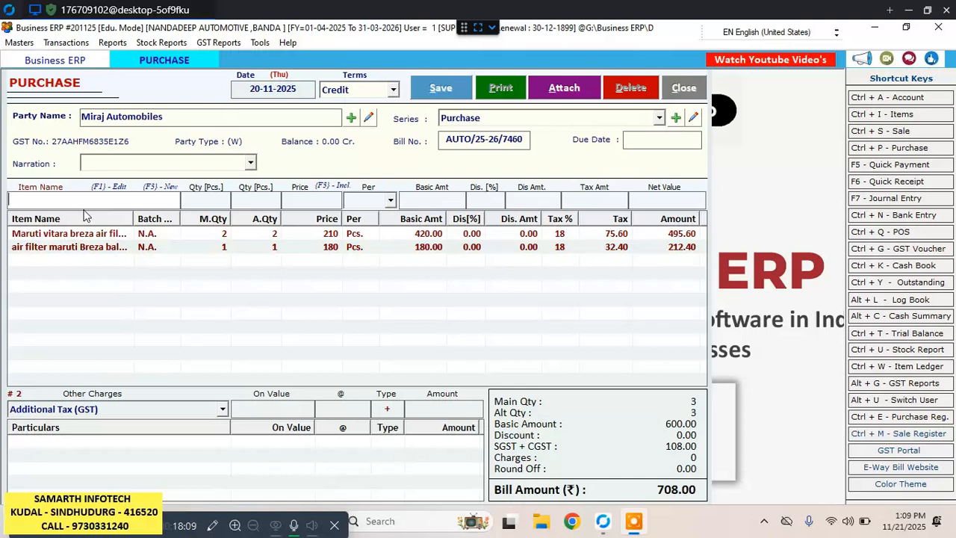
Add maruti K serise to the bill with quantity 5, keeping price 65 and no discount.
text(mar)
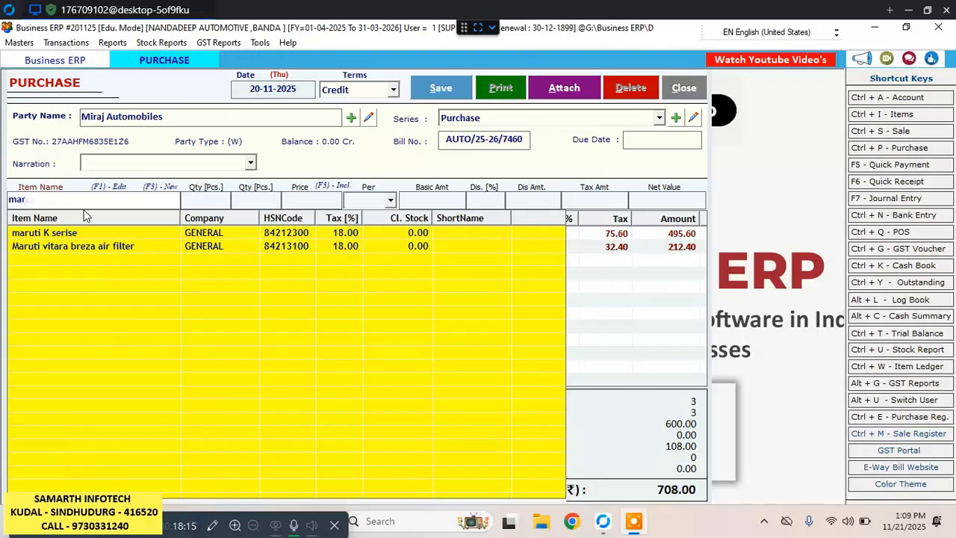
key(Down)
key(Return)
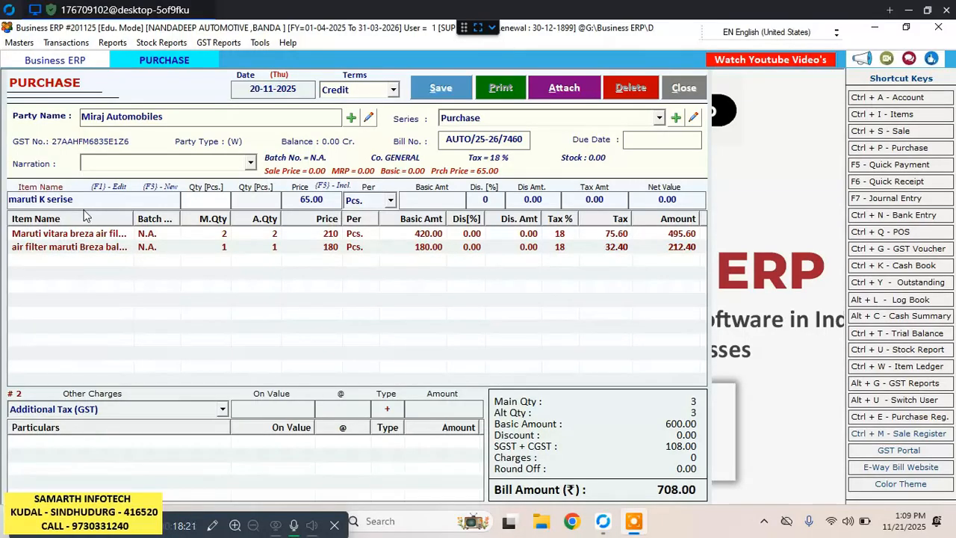
text(5)
key(Return)
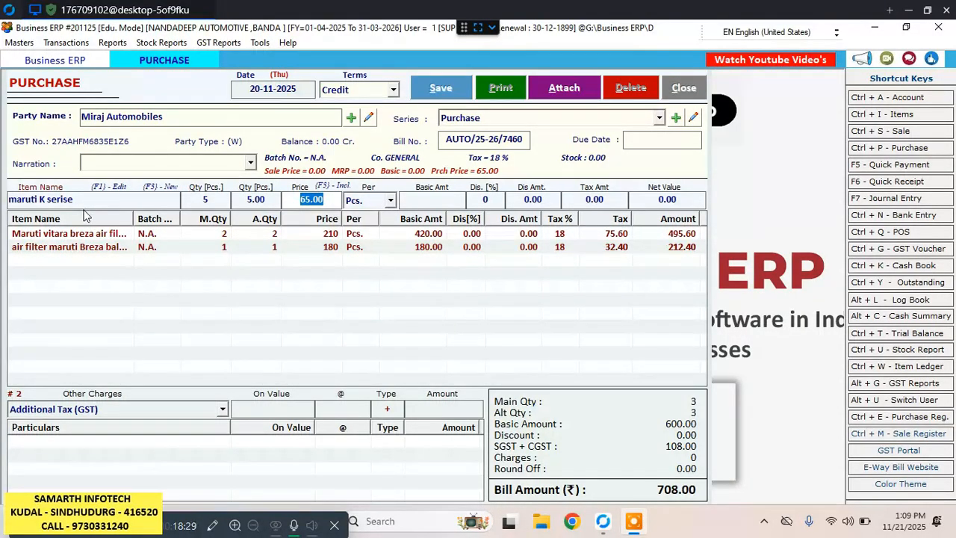
key(Return)
key(Return)
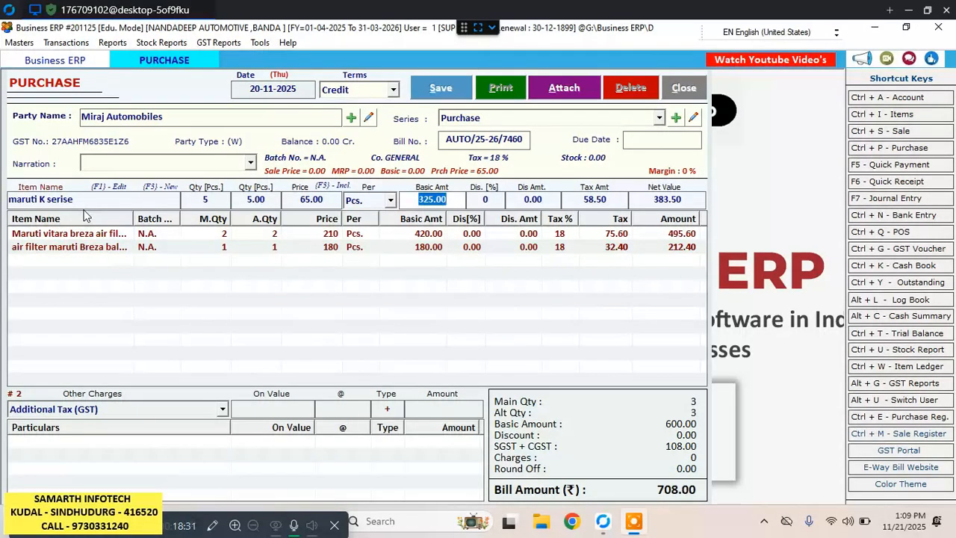
key(Return)
key(Return)
key(Return)
key(Return)
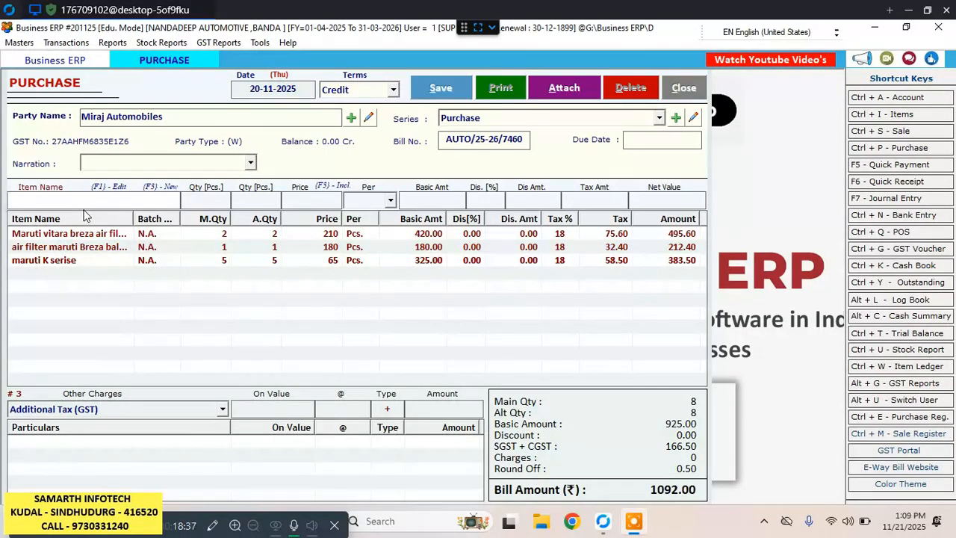
Add wagonR /Alto to the bill with quantity 1, keeping price 466 and no discount.
text(wa)
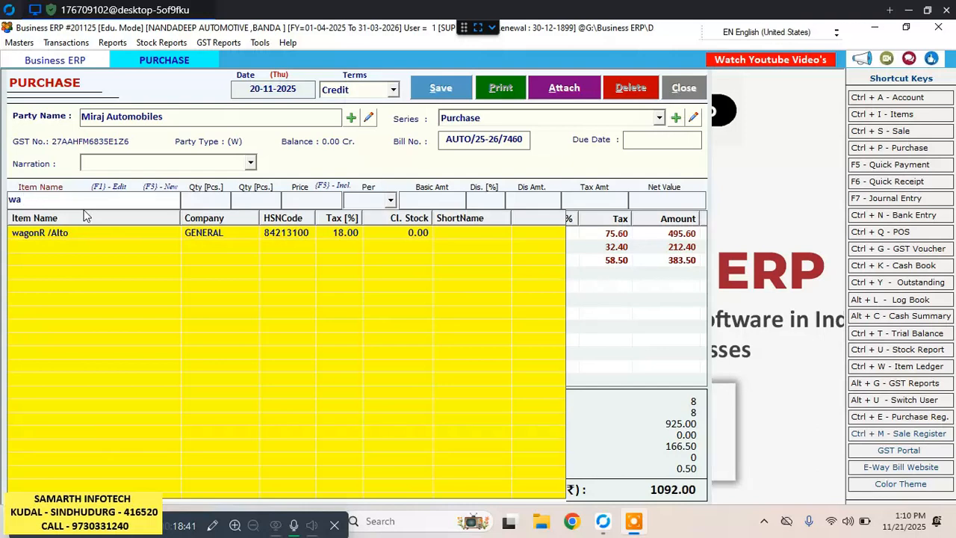
key(Down)
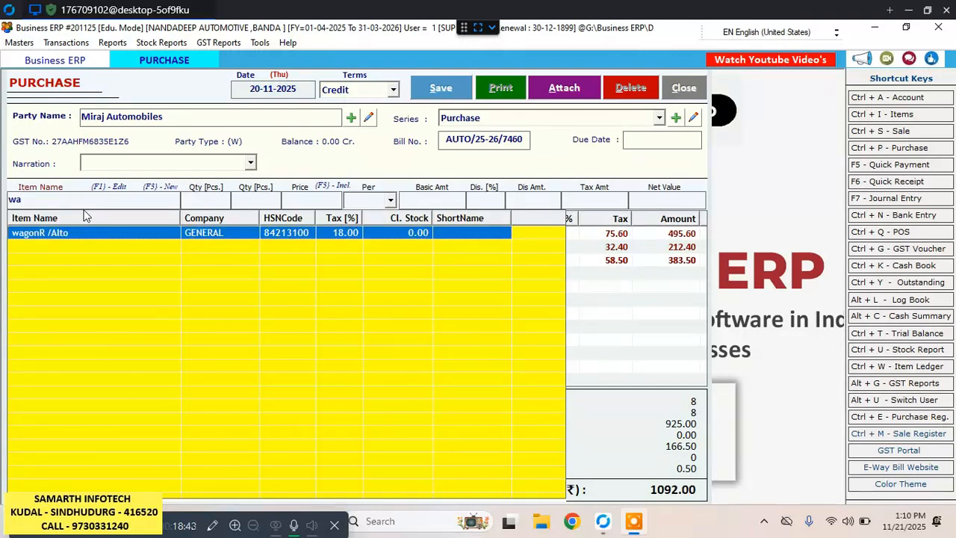
key(Return)
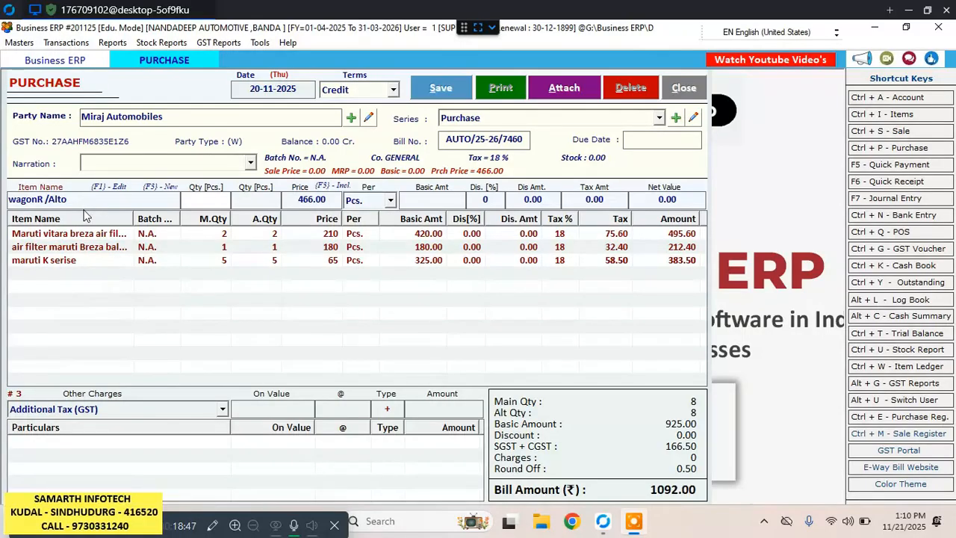
text(1)
key(Return)
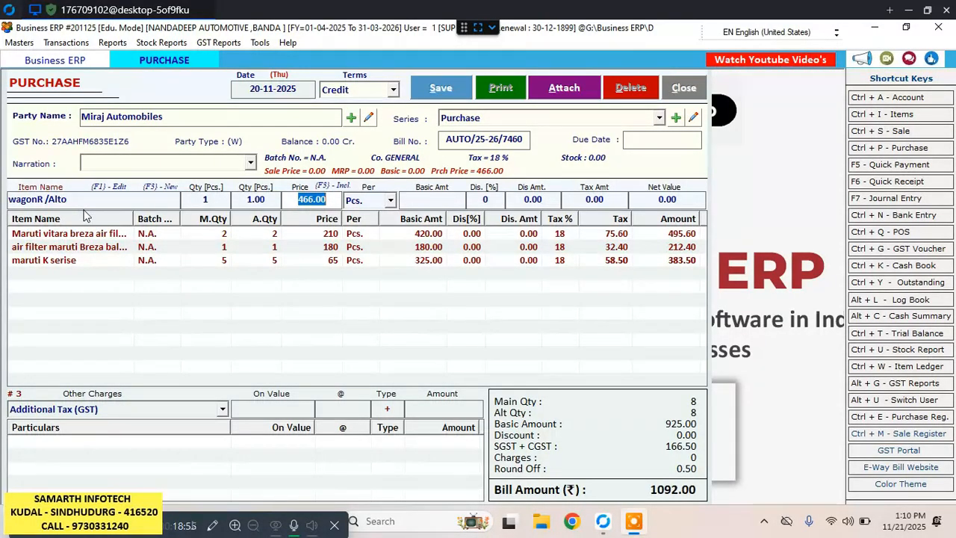
key(Return)
key(Return)
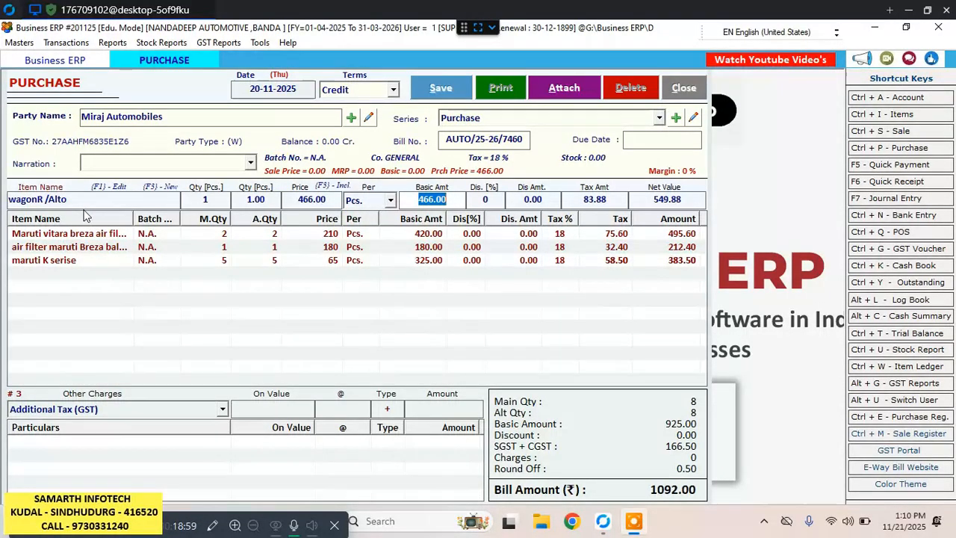
key(Return)
key(Return)
key(Return)
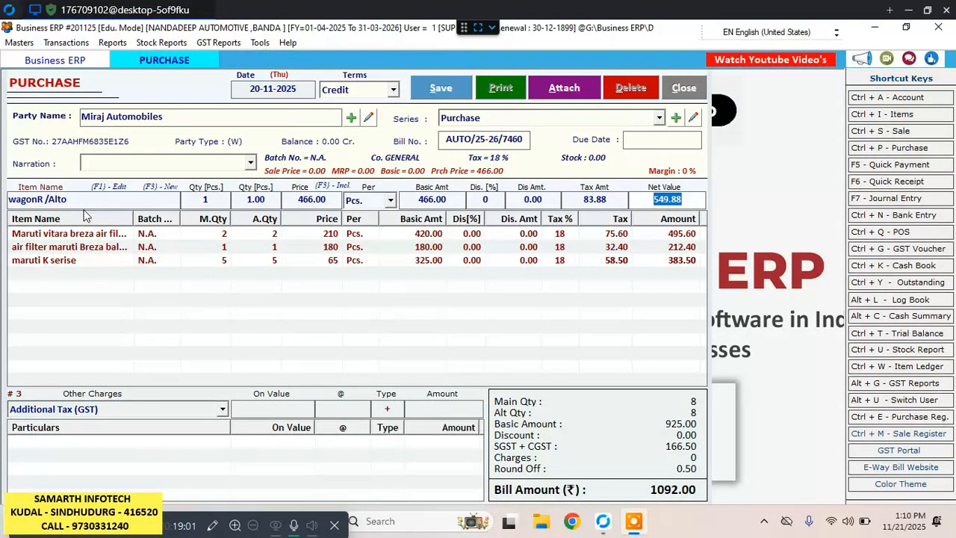
key(Return)
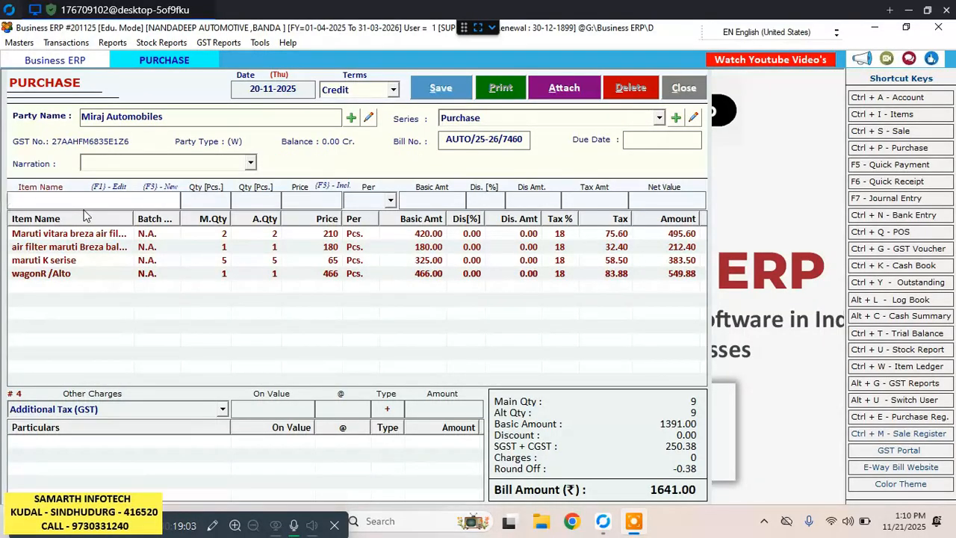
Add Tata Tigo Tigor Nexon to the bill with quantity 1, keeping price 119 and no discount.
text(ta)
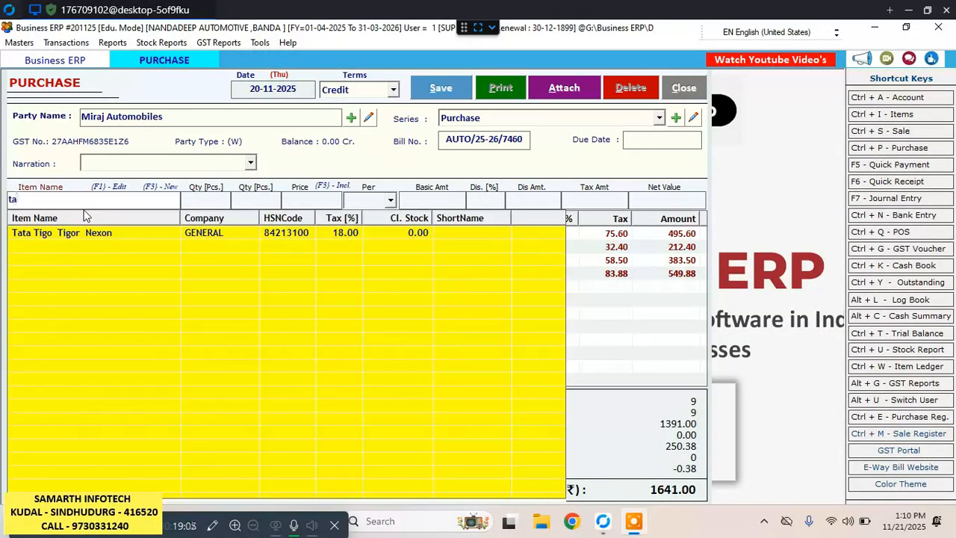
key(Down)
key(Return)
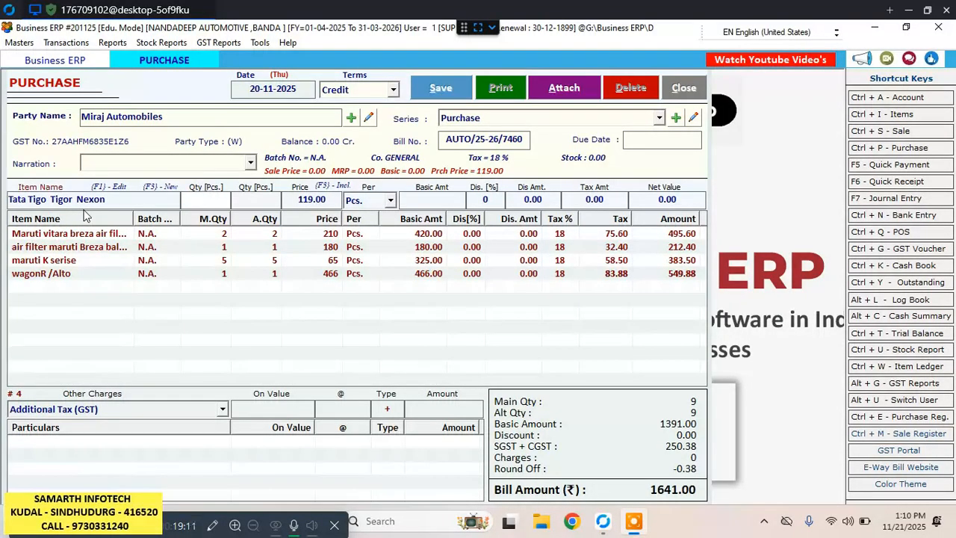
text(1)
key(Return)
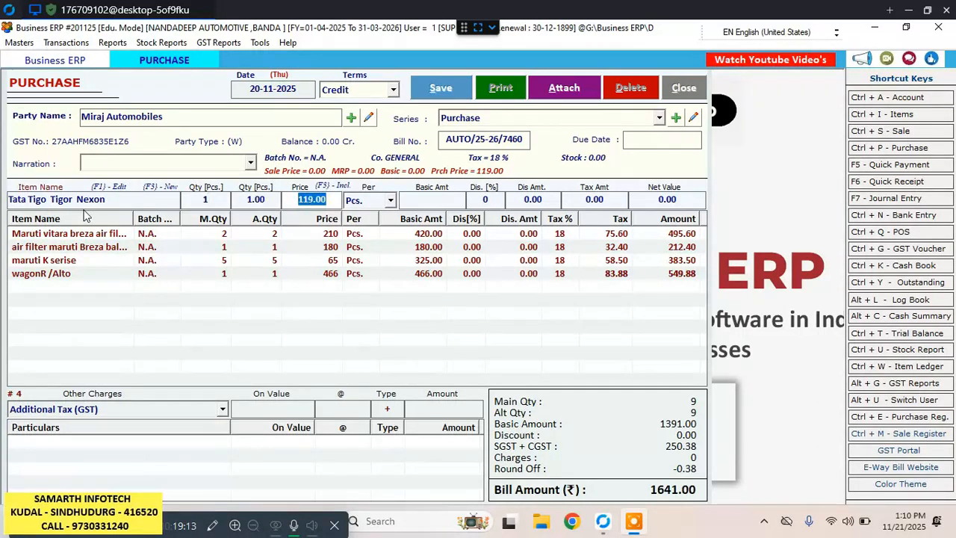
key(Return)
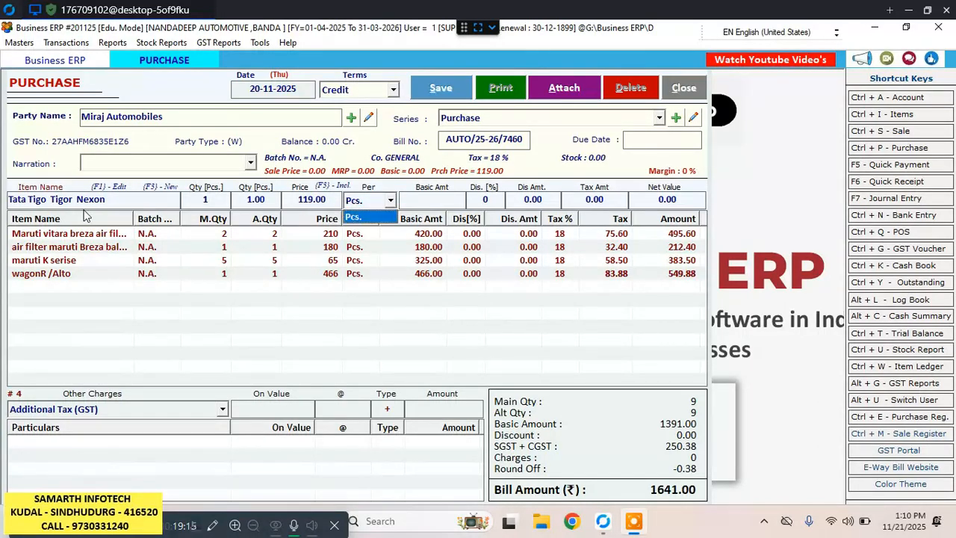
key(Return)
key(Return)
key(Return)
key(Return)
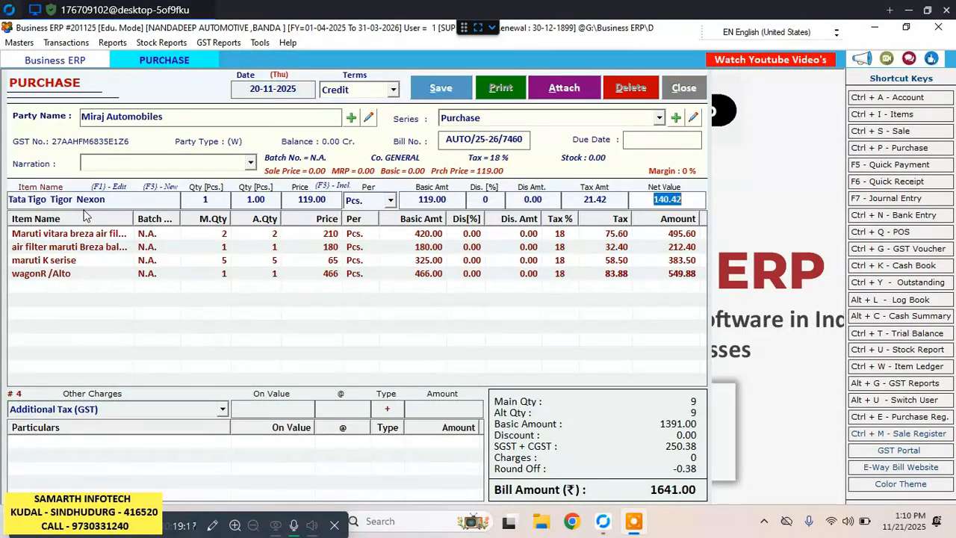
key(Return)
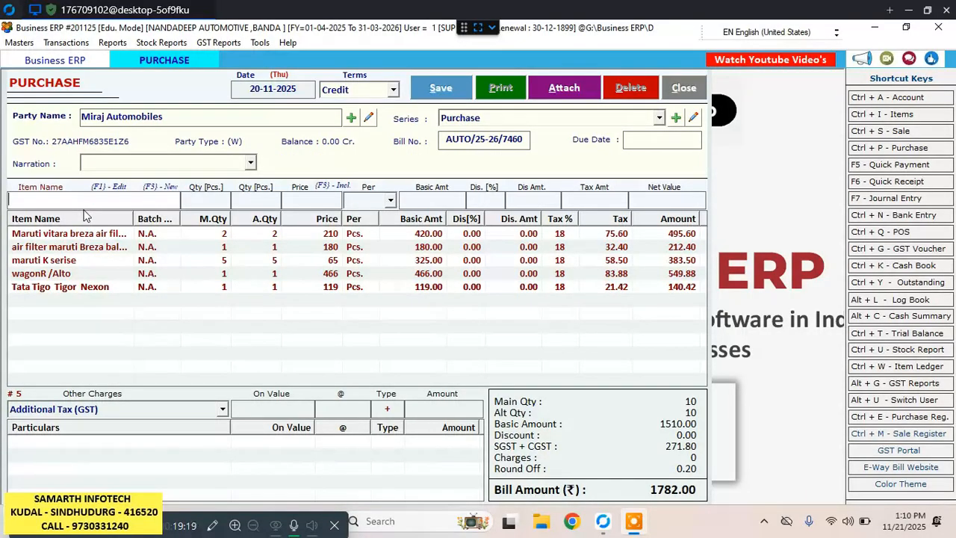
Add ashok leyland U Truck to the bill with quantity 1, keeping price 112 and no discount.
text(a)
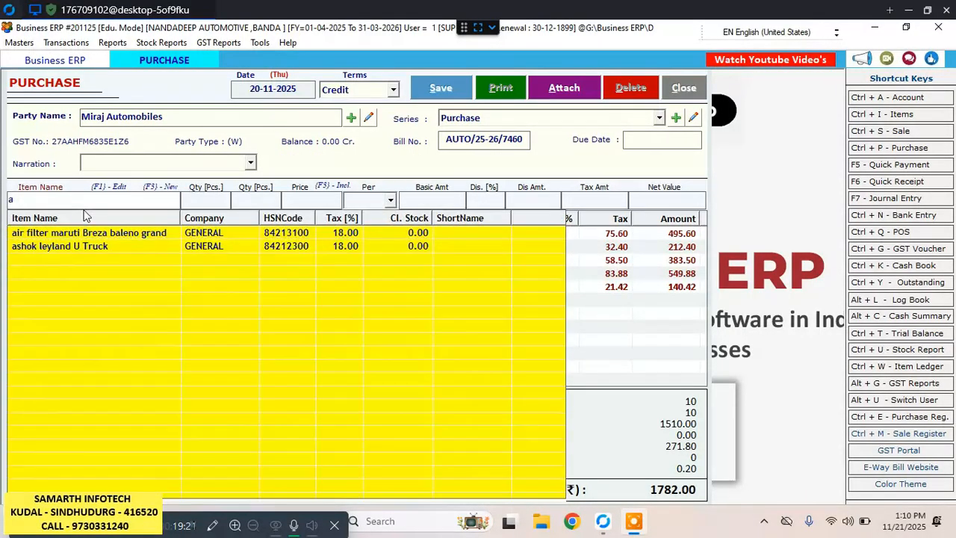
text(sh)
key(Down)
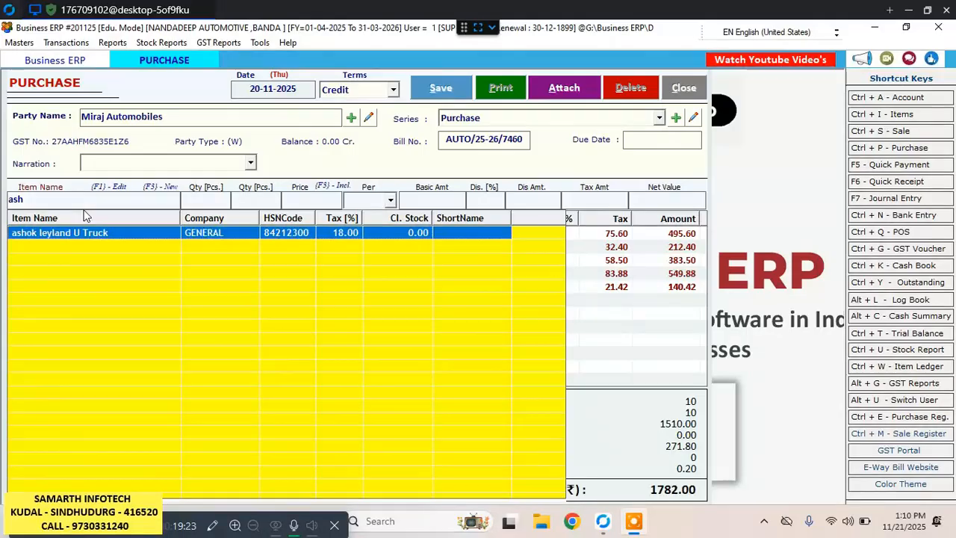
key(Return)
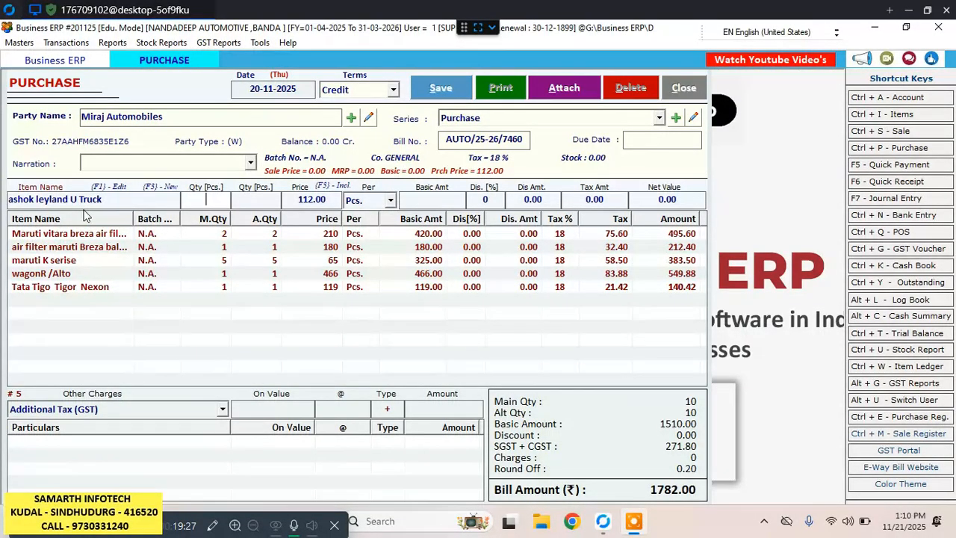
text(1)
key(Return)
key(Return)
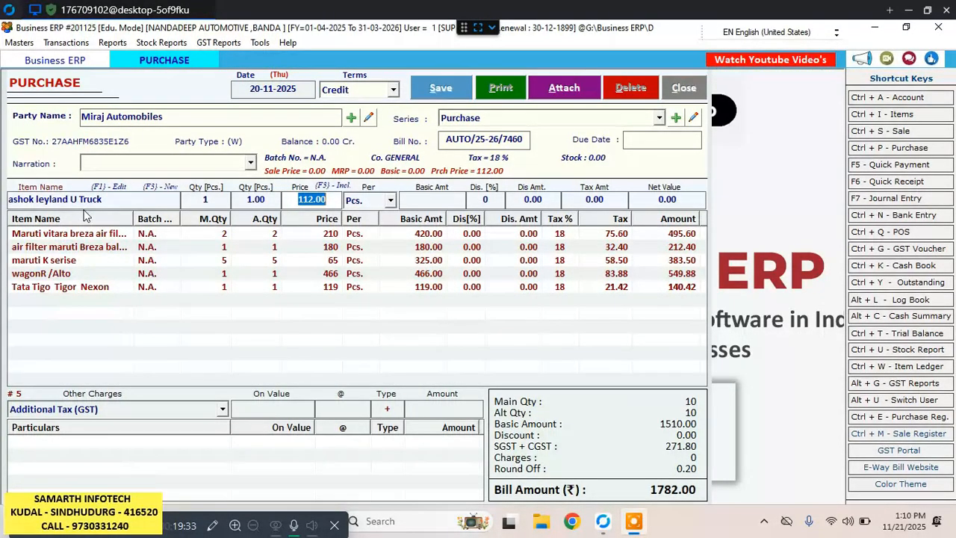
key(Return)
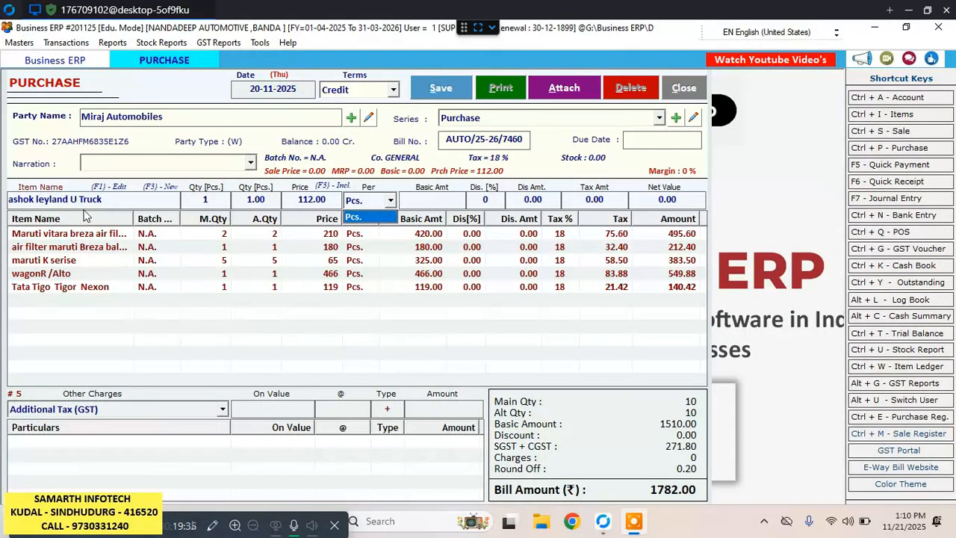
key(Return)
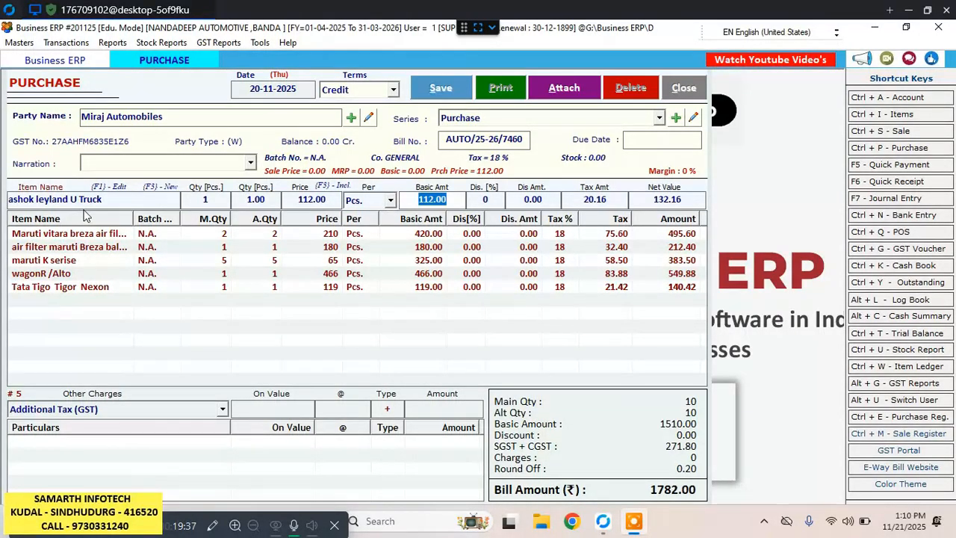
key(Return)
key(Return)
key(Return)
key(Return)
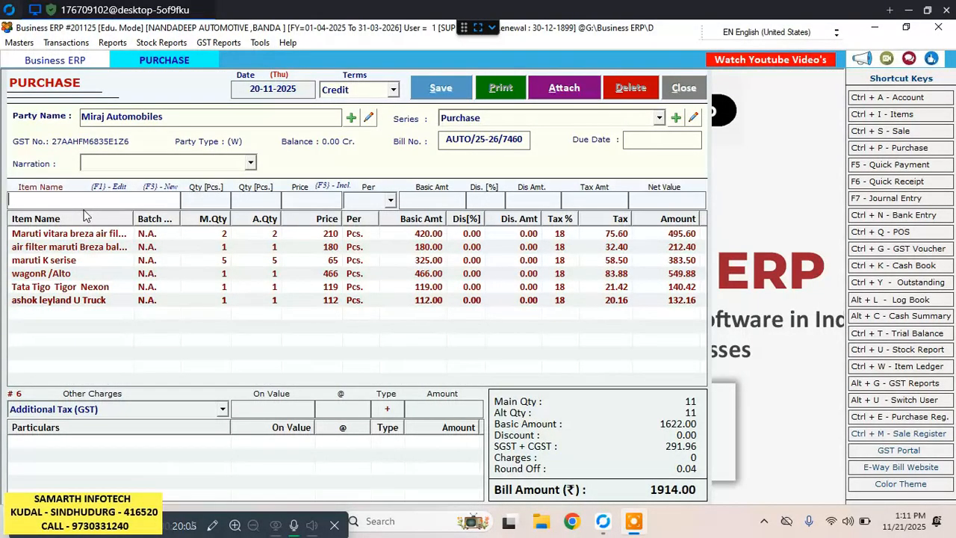
Add a second ashok leyland U Truck line to the bill with quantity 2, price 639 and no discount.
text(a)
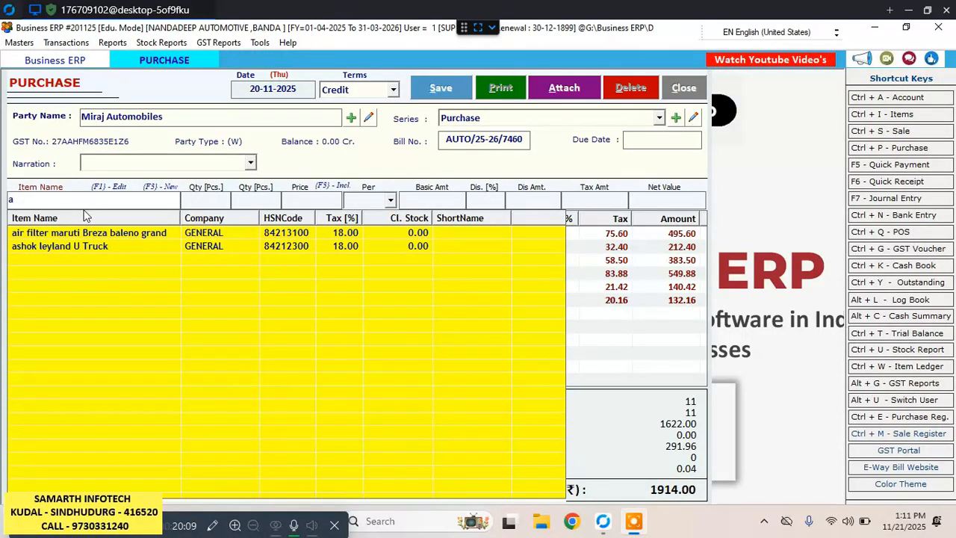
key(Down)
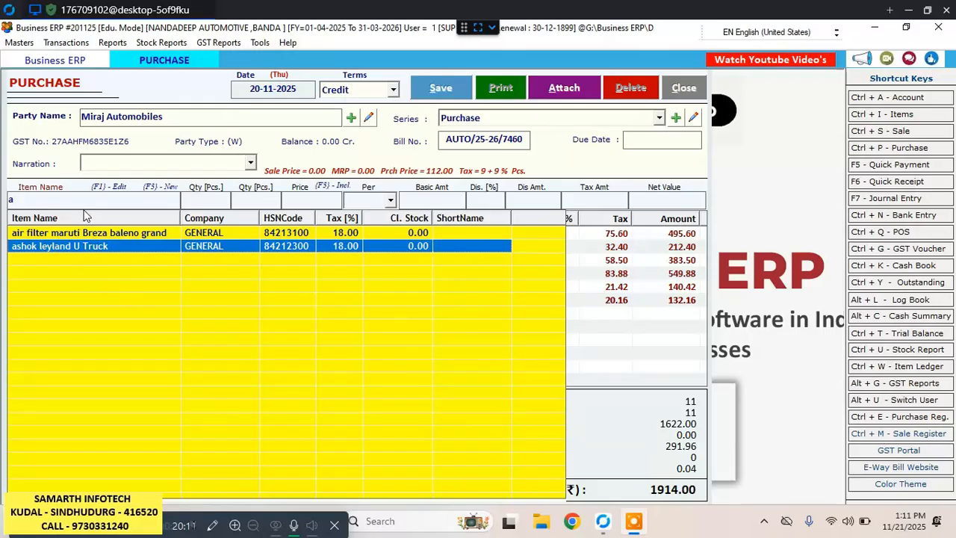
key(Return)
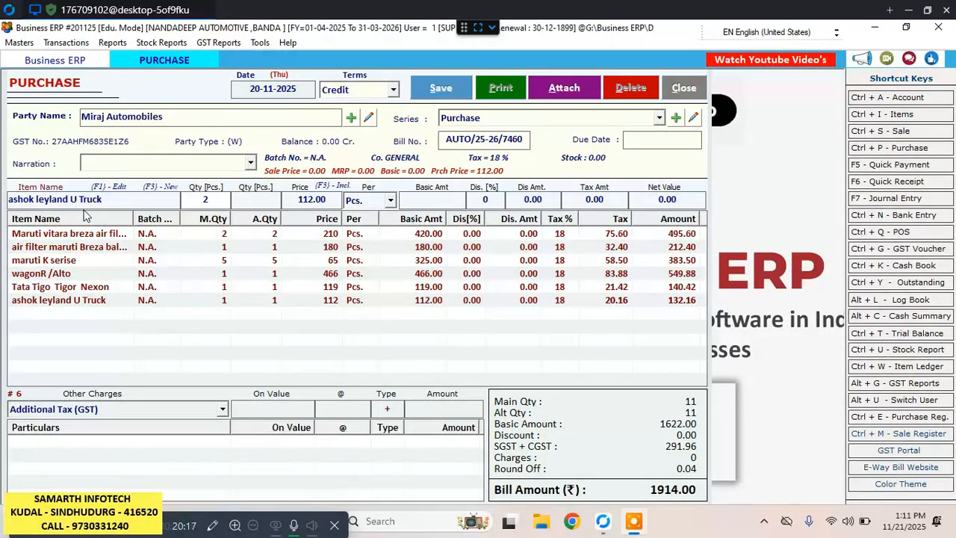
text(2)
key(Return)
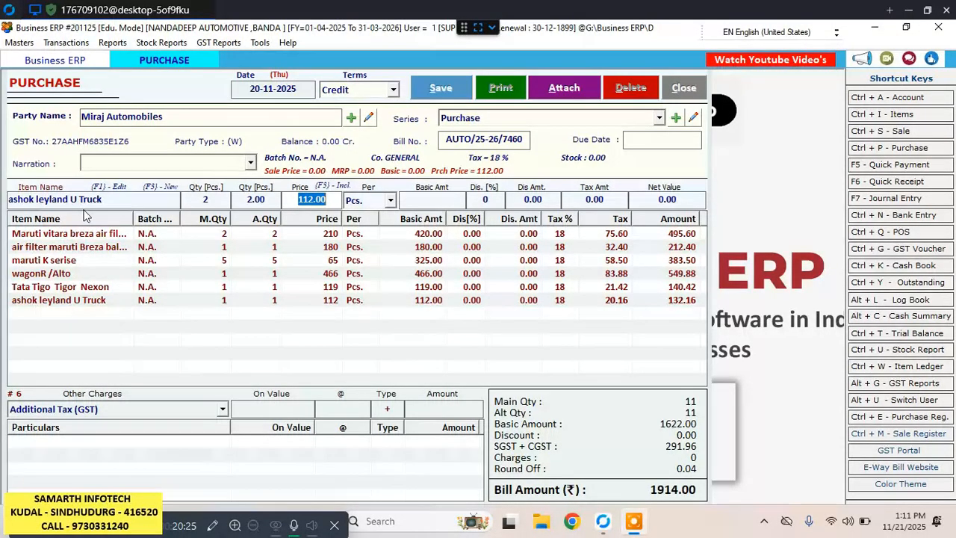
text(639)
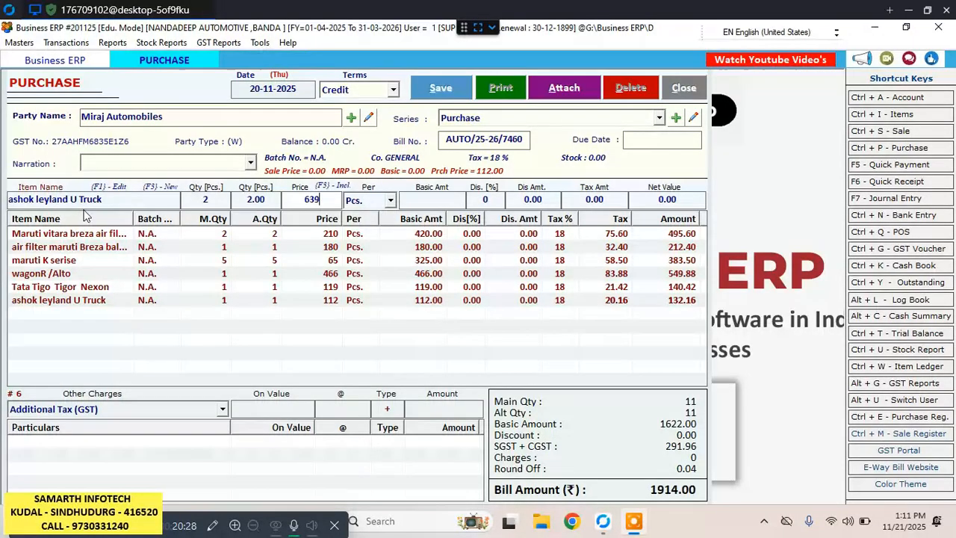
key(Return)
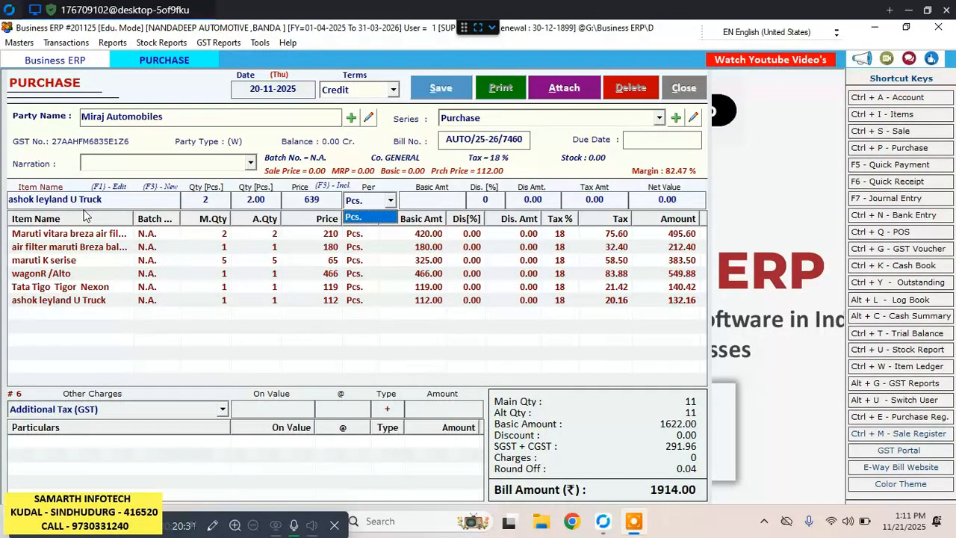
key(Return)
key(Return)
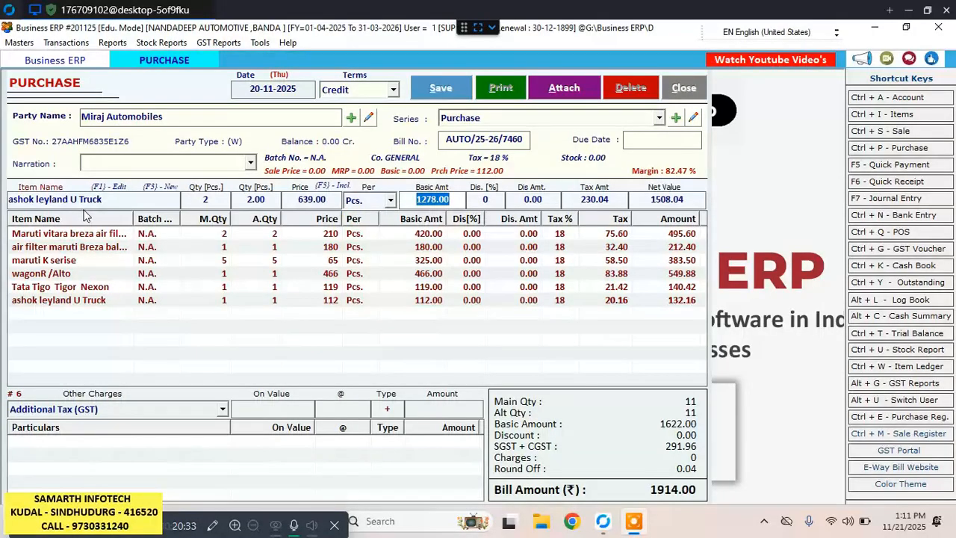
key(Return)
key(Return)
key(Return)
key(Return)
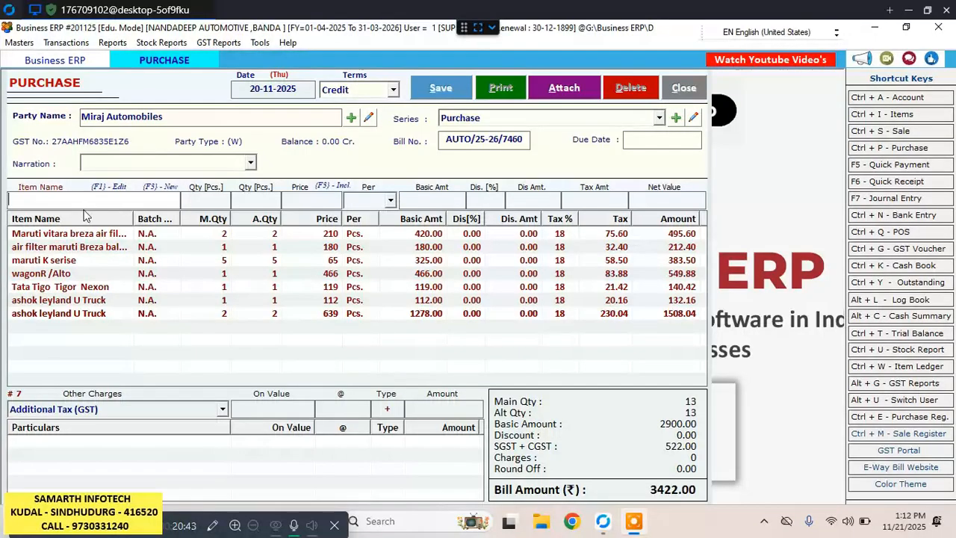
Add Fule Filter M Van to the bill with quantity 2, keeping price 50 and no discount.
text(fu)
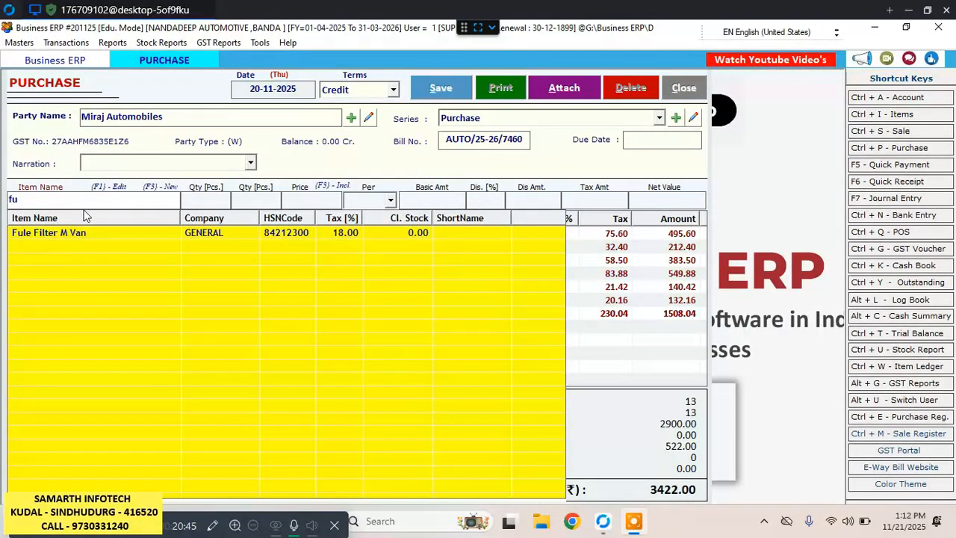
key(Down)
key(Return)
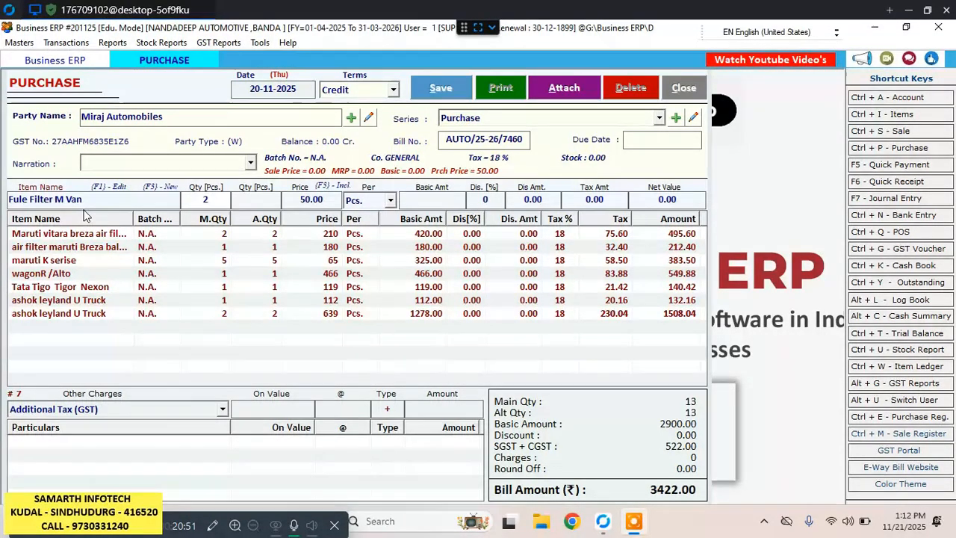
text(2)
key(Return)
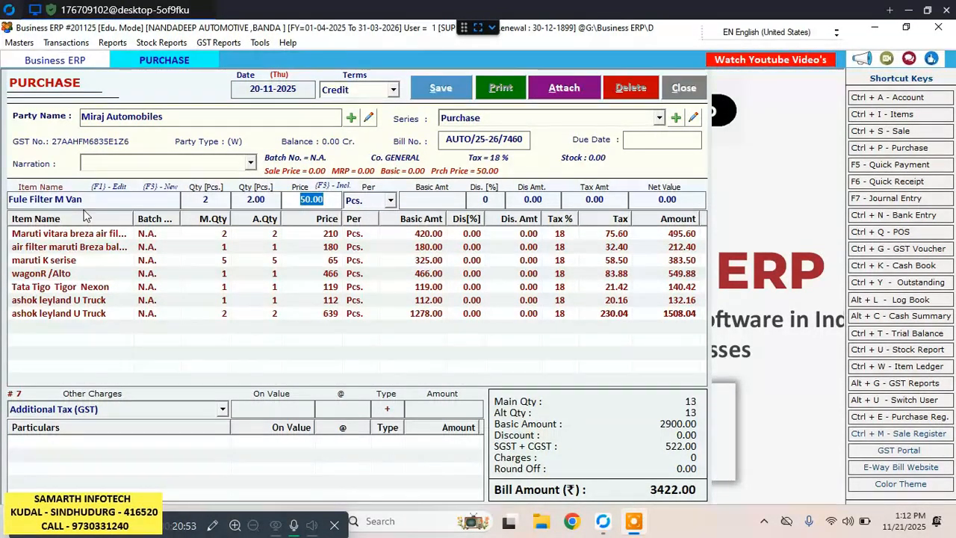
key(Return)
key(Return)
key(Return)
key(Return)
key(Return)
key(Return)
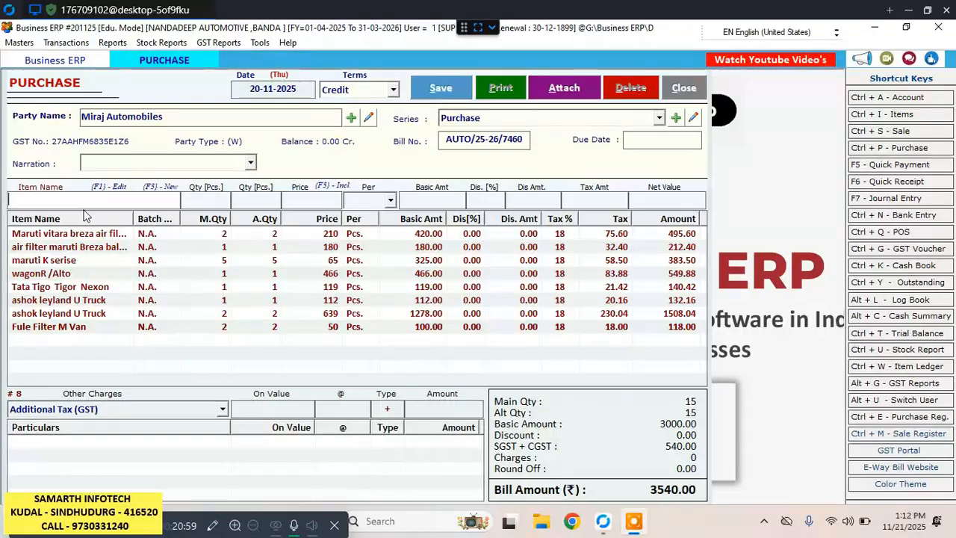
Search the item list for the next fuel filter by the name "fule".
text(fr)
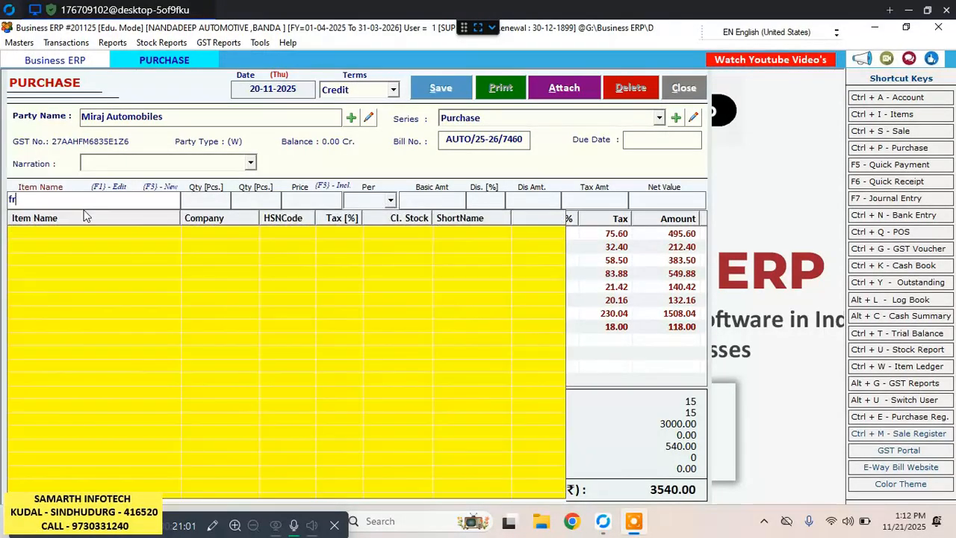
key(BackSpace)
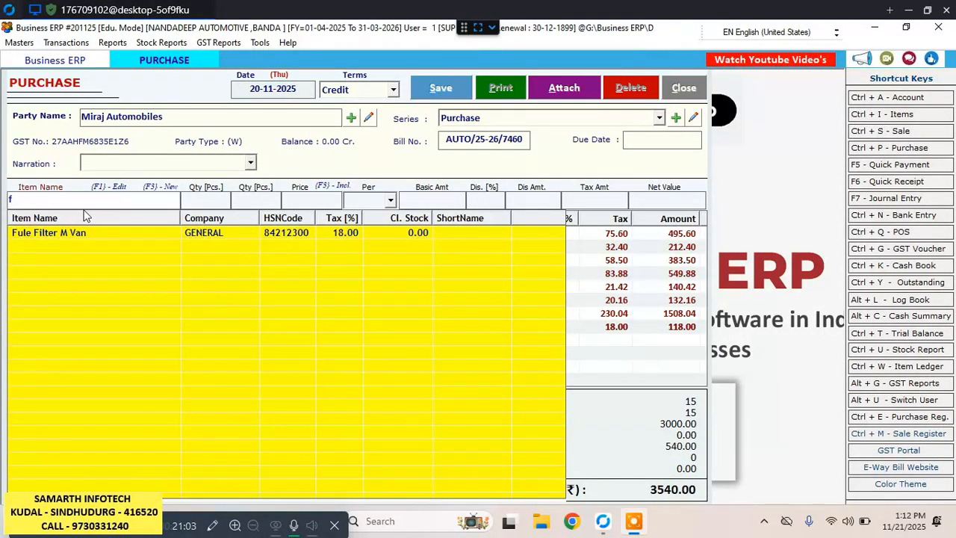
text(u)
key(BackSpace)
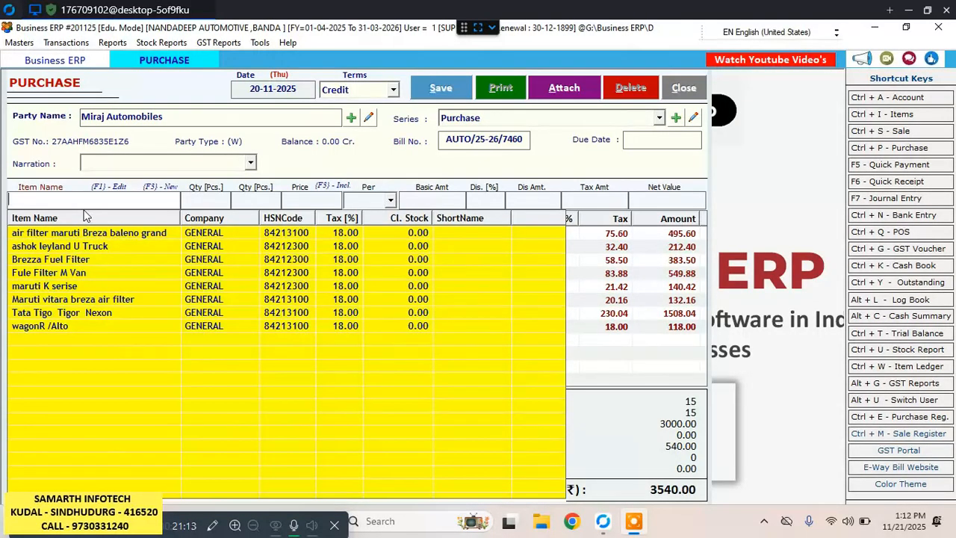
text(ful)
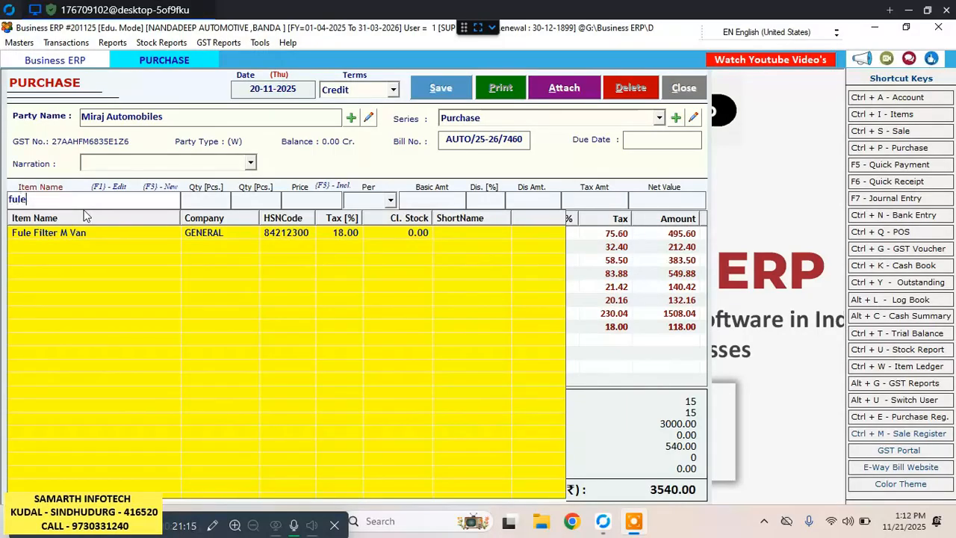
text(e)
key(BackSpace)
key(BackSpace)
key(BackSpace)
key(BackSpace)
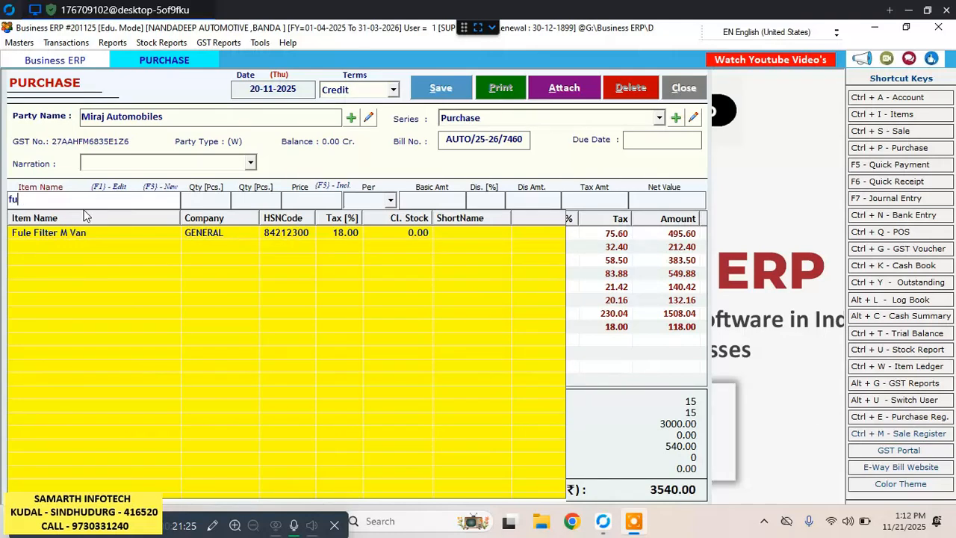
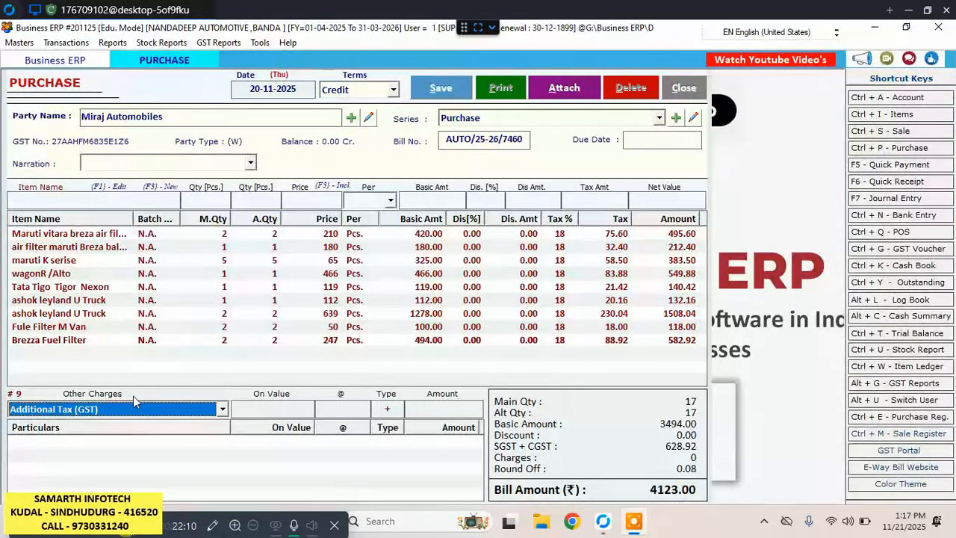
click(223, 410)
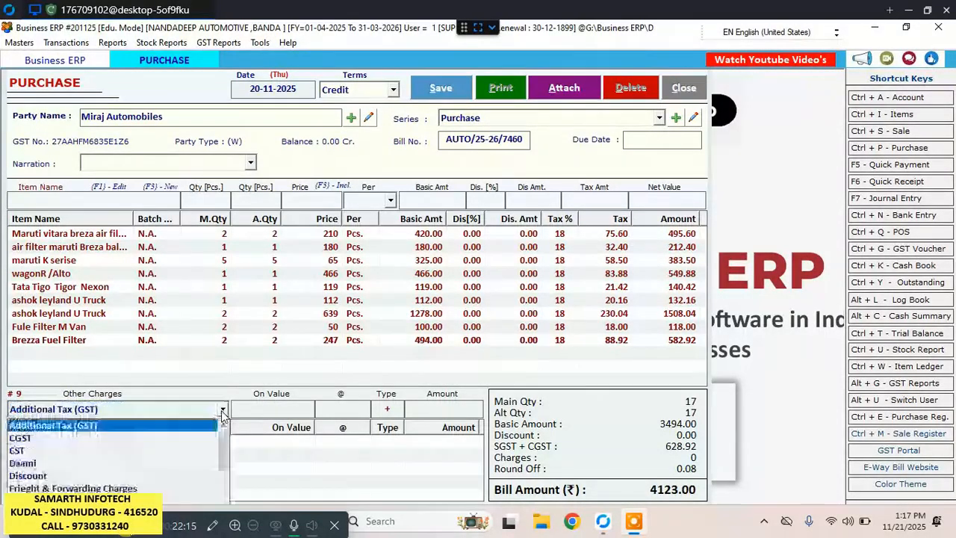
click(159, 427)
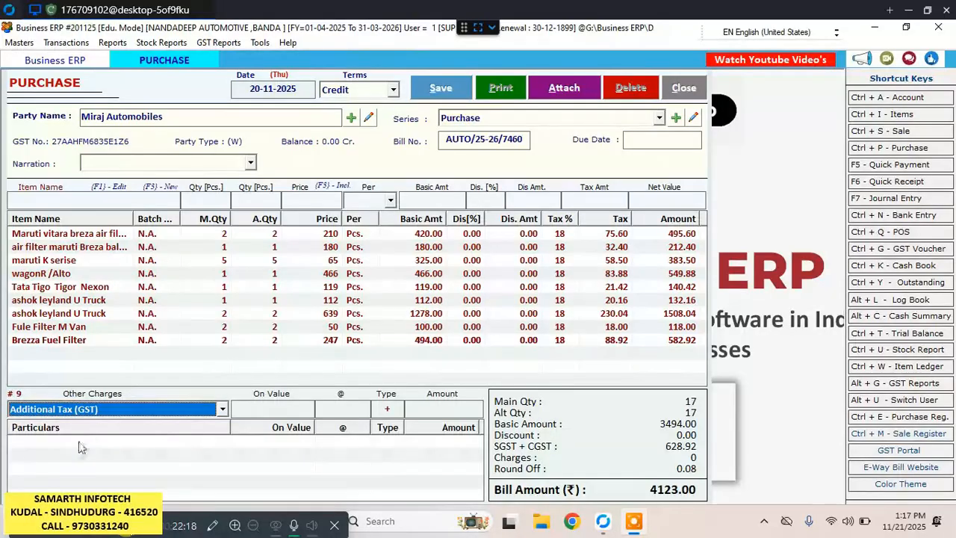
click(222, 410)
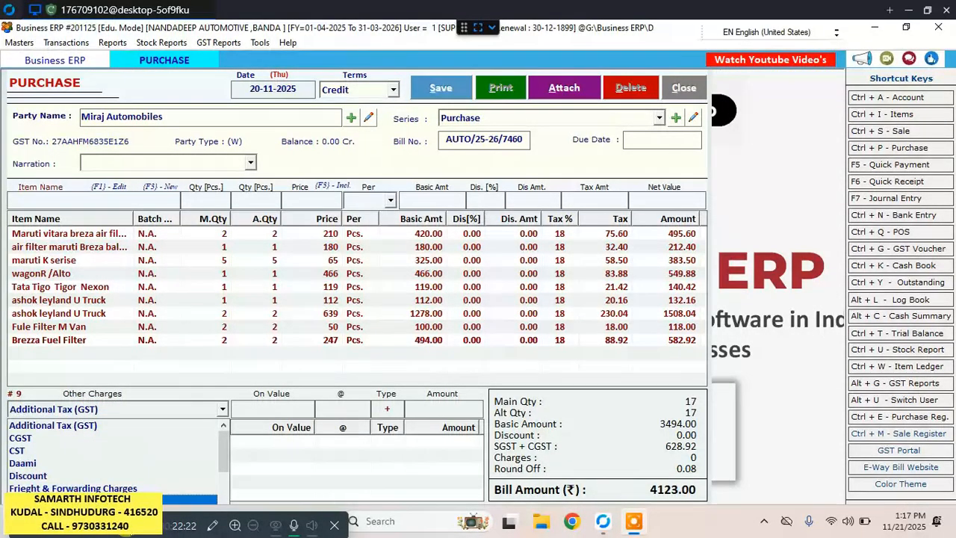
click(258, 476)
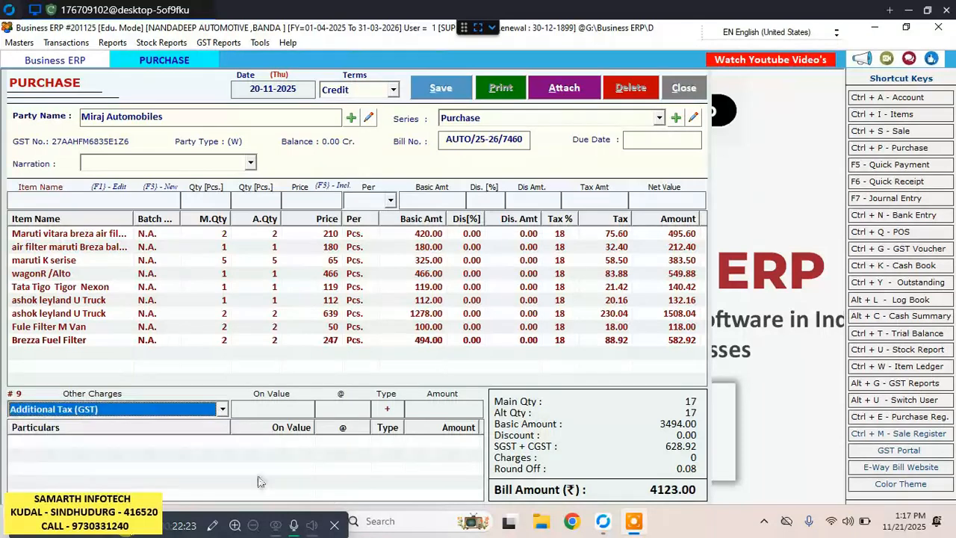
click(101, 470)
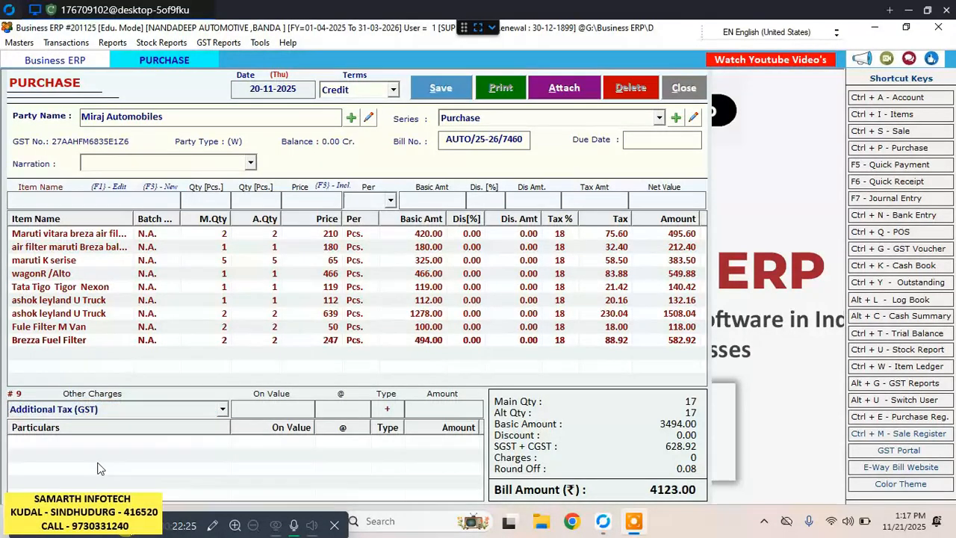
Add a Frieght & Forwarding Charges line of 35 to the bill's other charges and delete that line again.
click(221, 411)
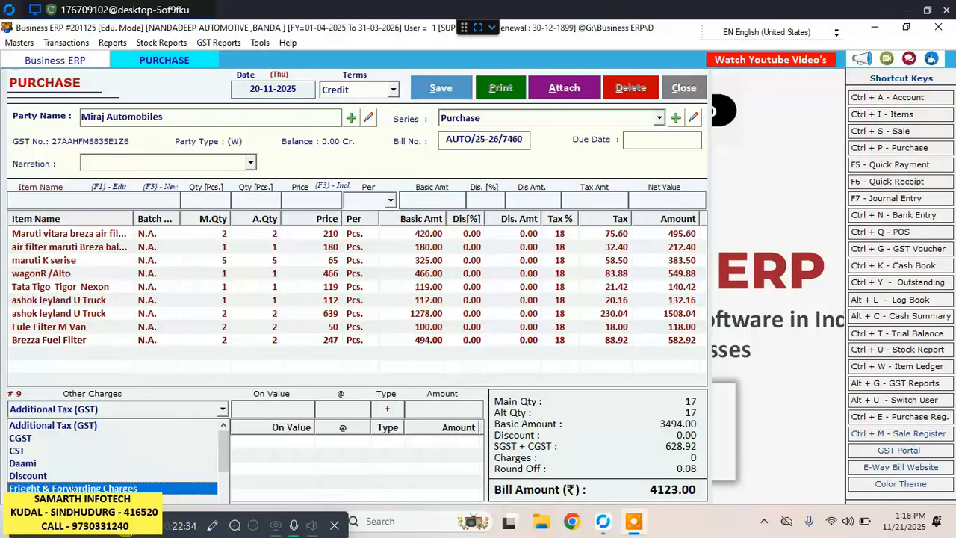
click(72, 487)
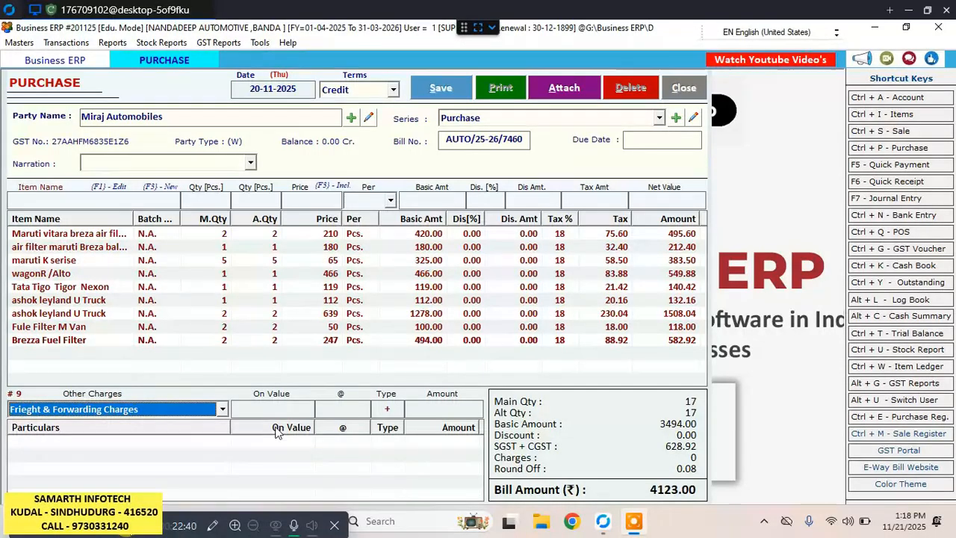
key(Return)
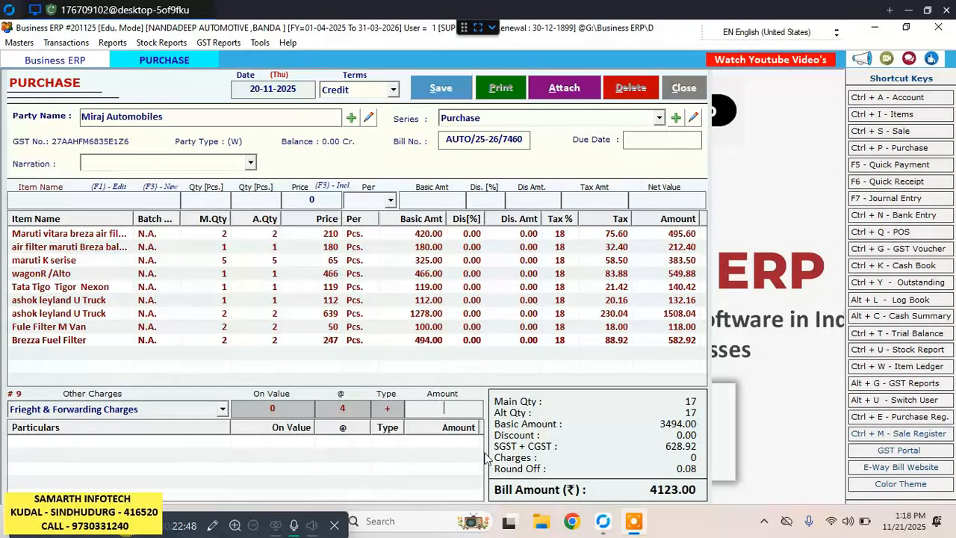
text(35)
key(Return)
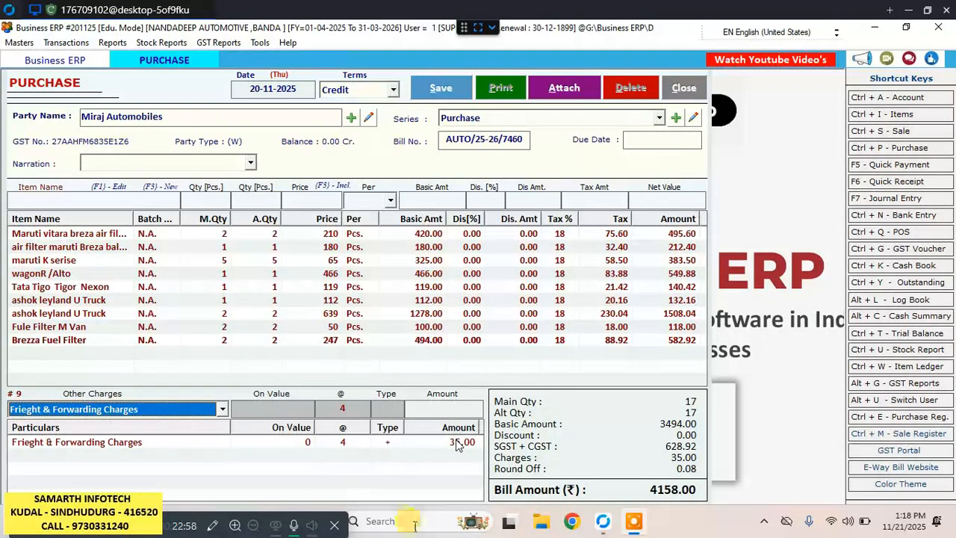
click(142, 444)
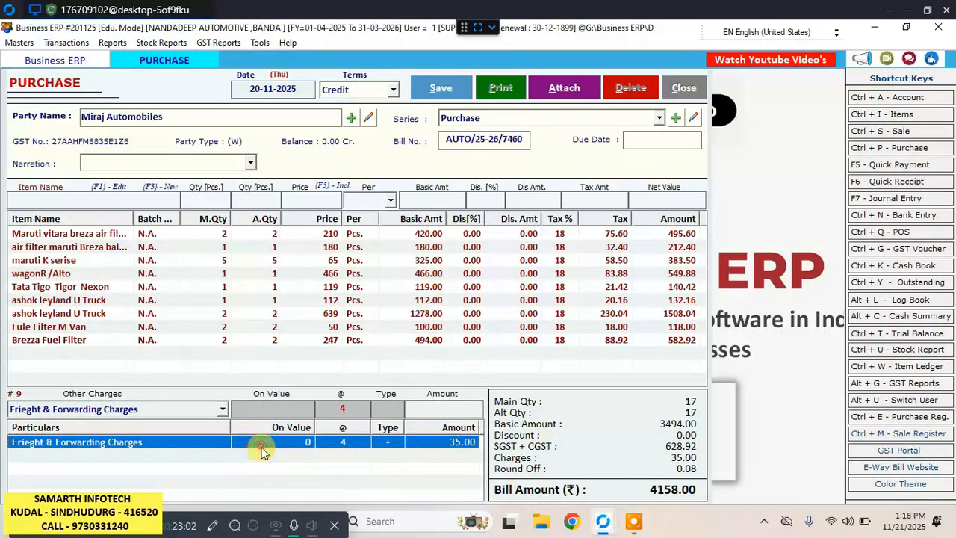
key(Delete)
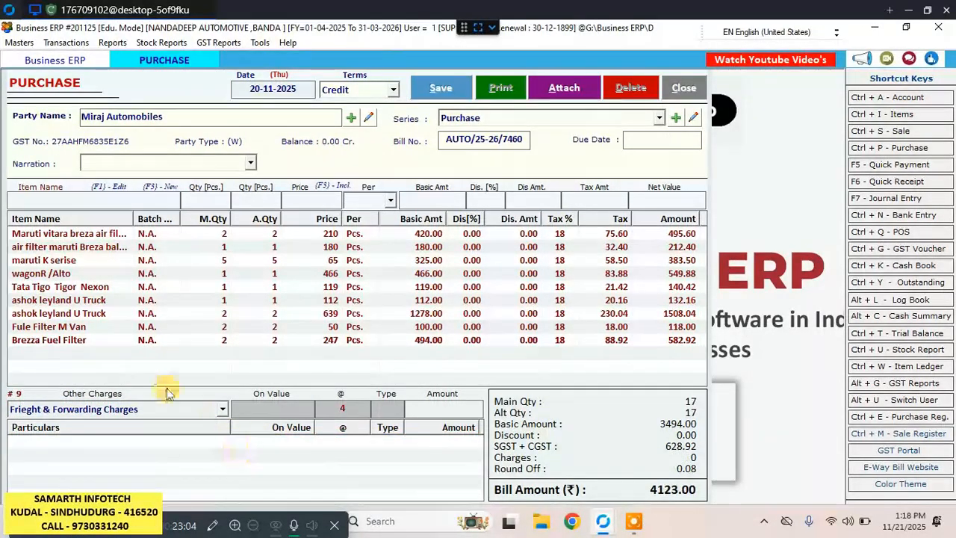
Edit the Frieght & Forwarding Charges head to make GST applicable with the 18% GST slab and HSN/SAC code 996811, updating the record.
click(198, 410)
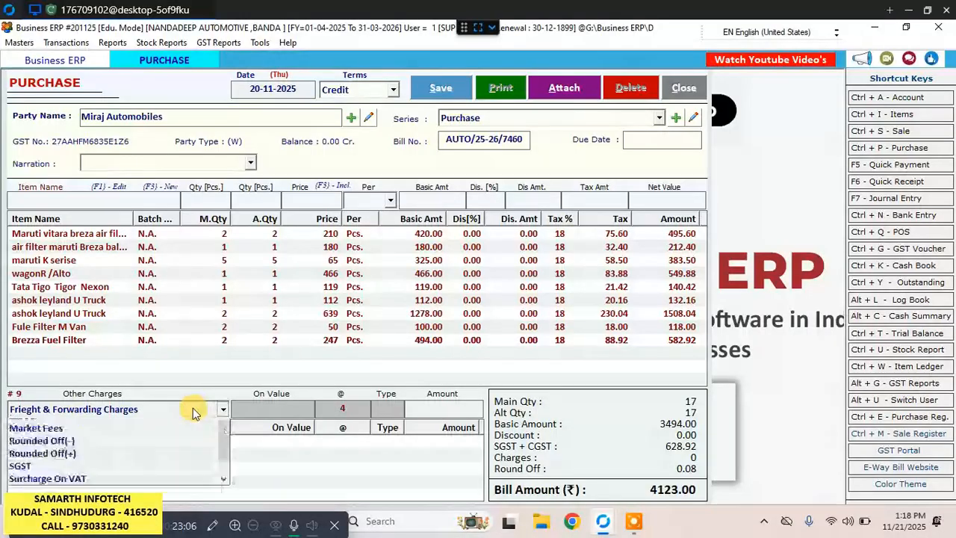
click(198, 410)
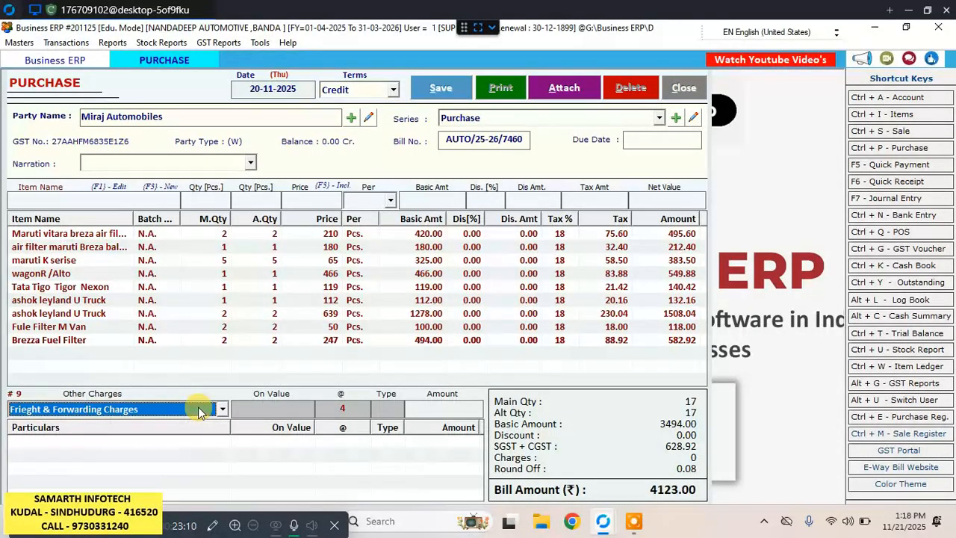
key(F1)
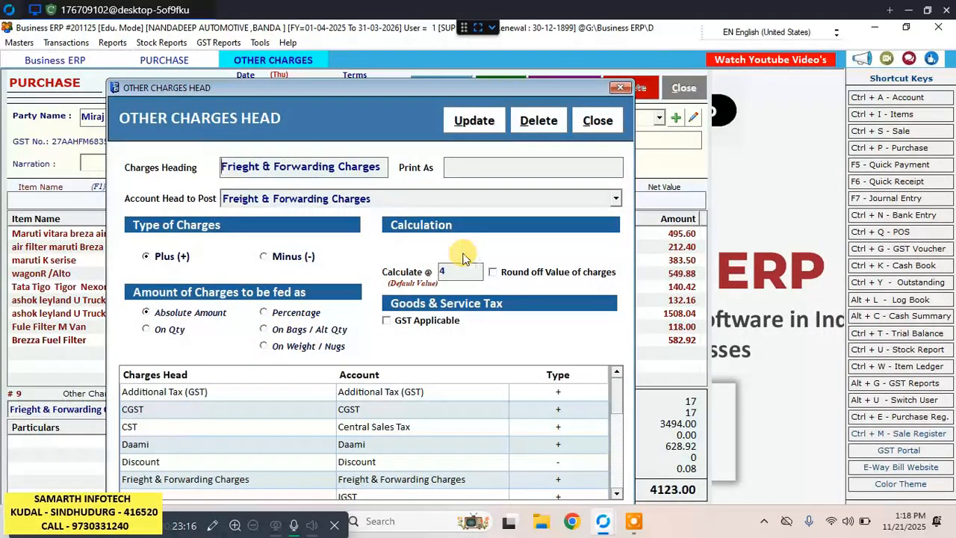
mouse_move(474, 520)
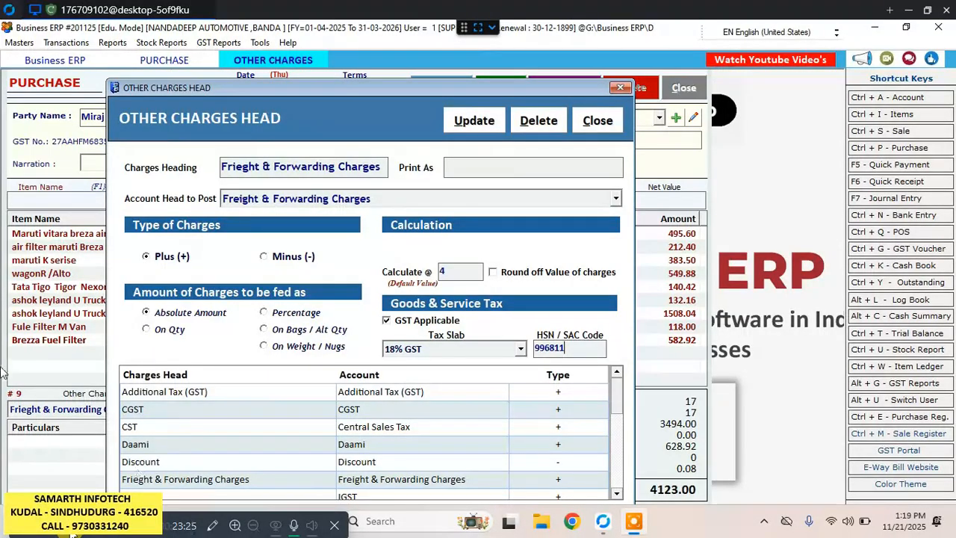
click(478, 122)
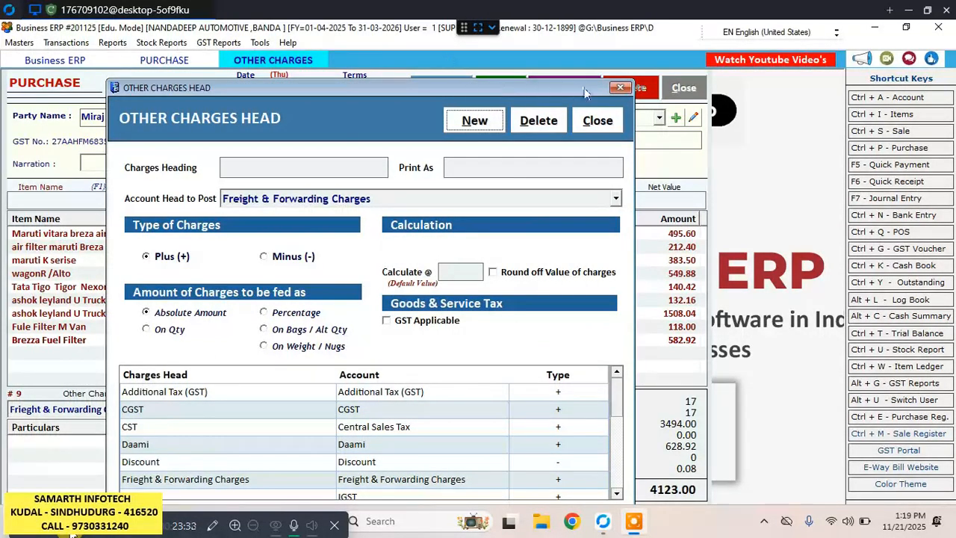
click(620, 87)
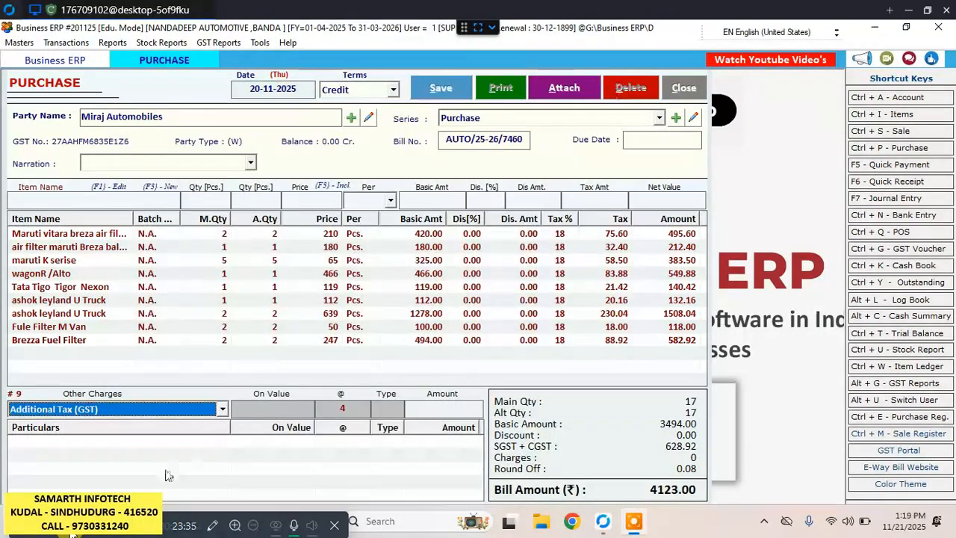
Add Frieght & Forwarding Charges to the bill with an expense value of 35, accepting the calculated GST amounts.
click(422, 411)
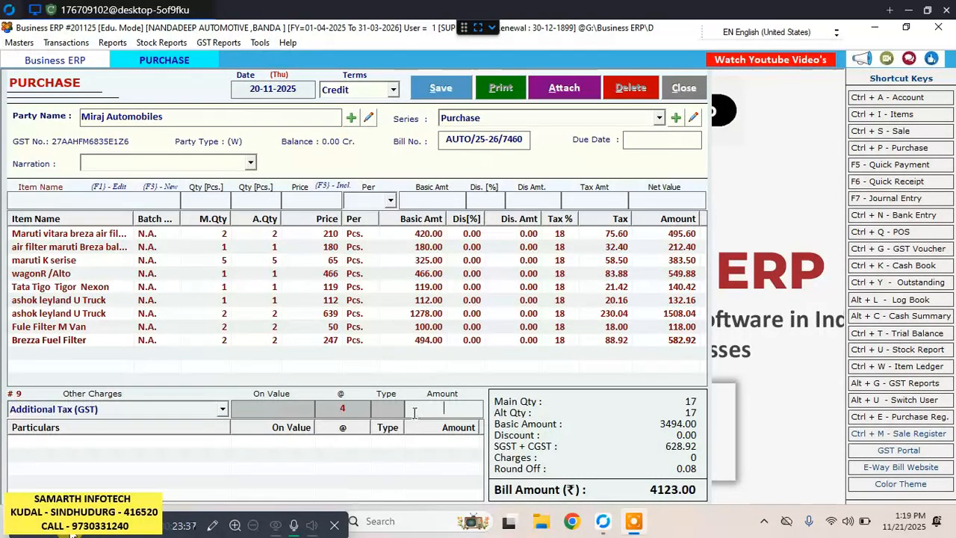
click(223, 409)
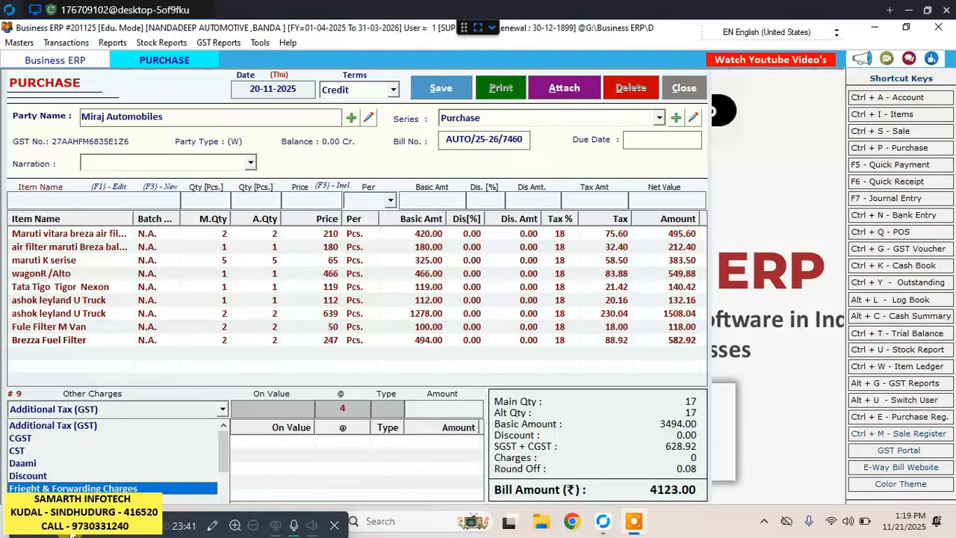
key(Return)
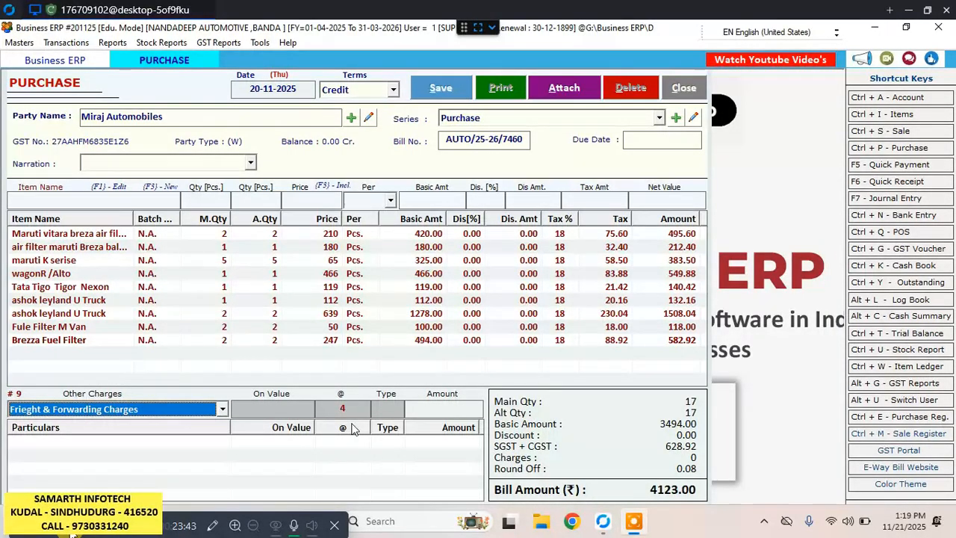
key(Return)
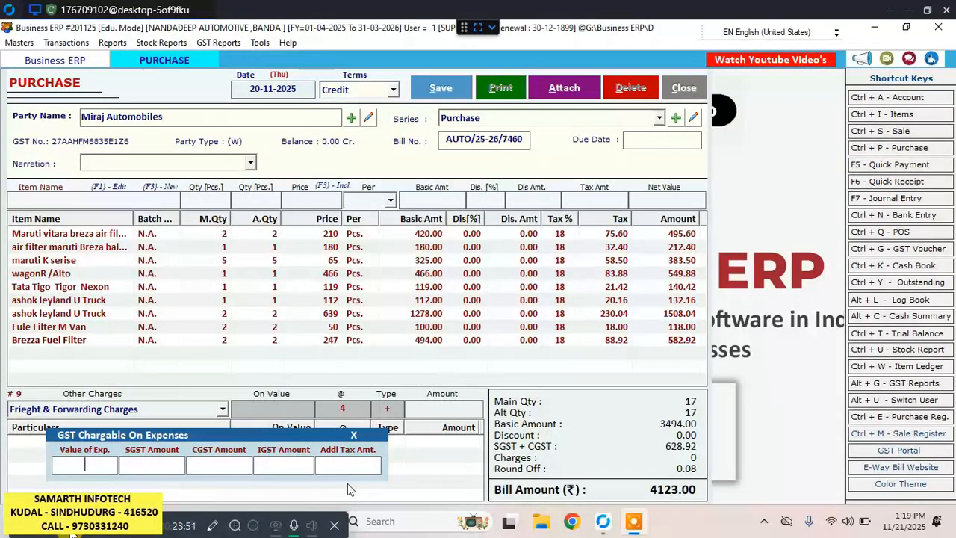
text(35)
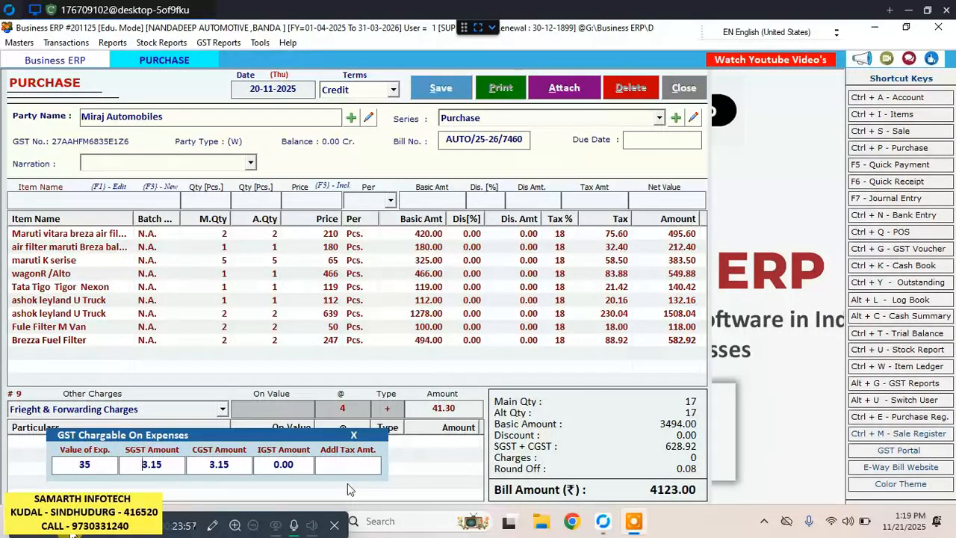
key(Return)
key(Return)
key(Return)
key(Return)
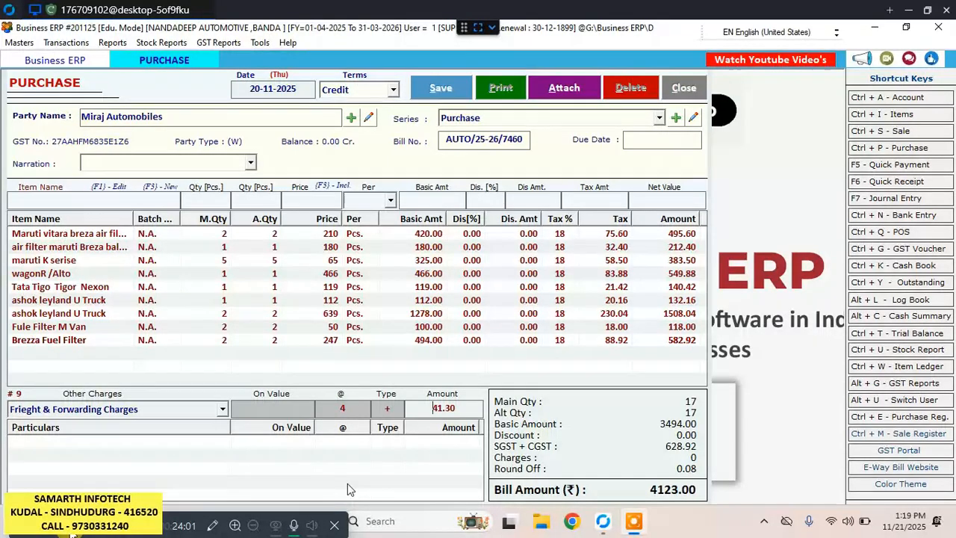
key(Return)
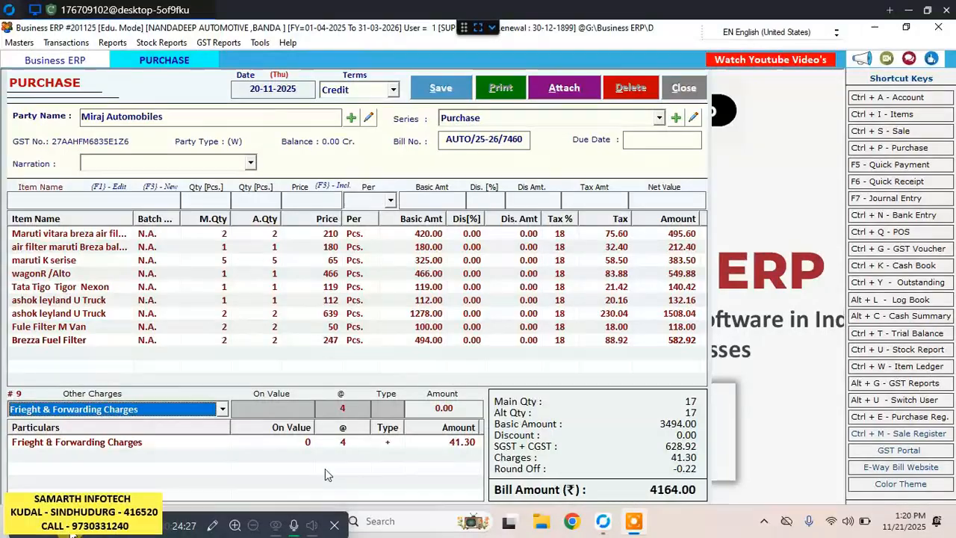
Save the purchase bill and close the purchase entry form.
click(444, 80)
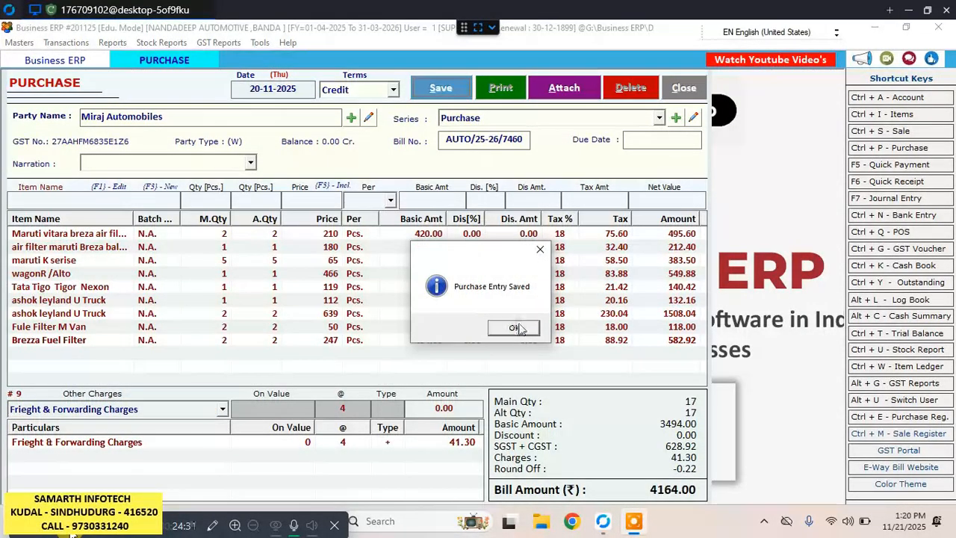
click(514, 328)
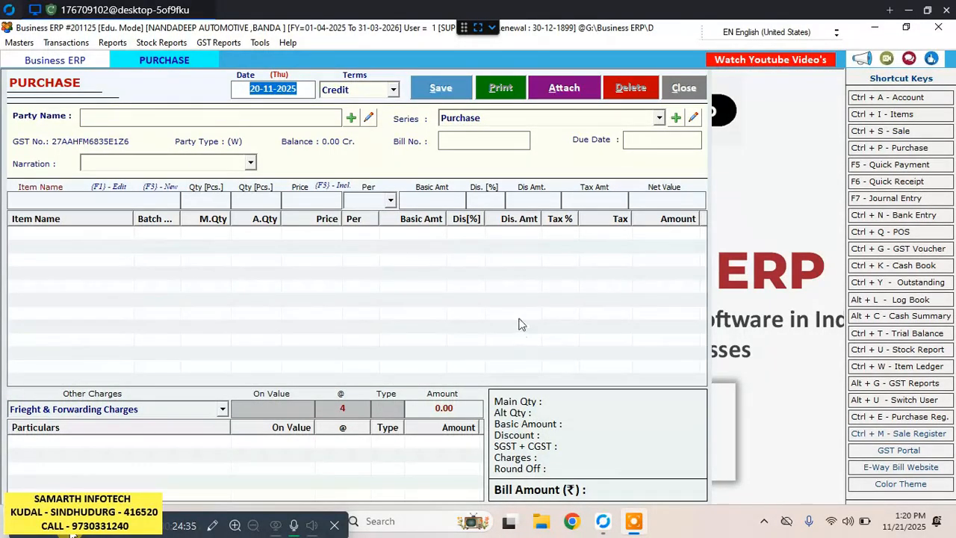
click(699, 93)
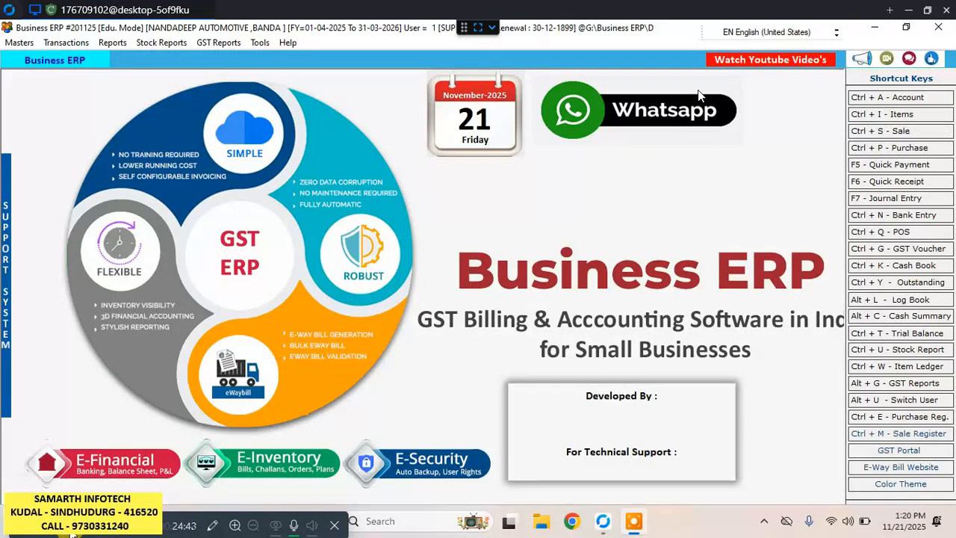
Generate the stock report for 01-04-2025 to 20-11-2025, check the purchased items' stock, and close it.
click(165, 45)
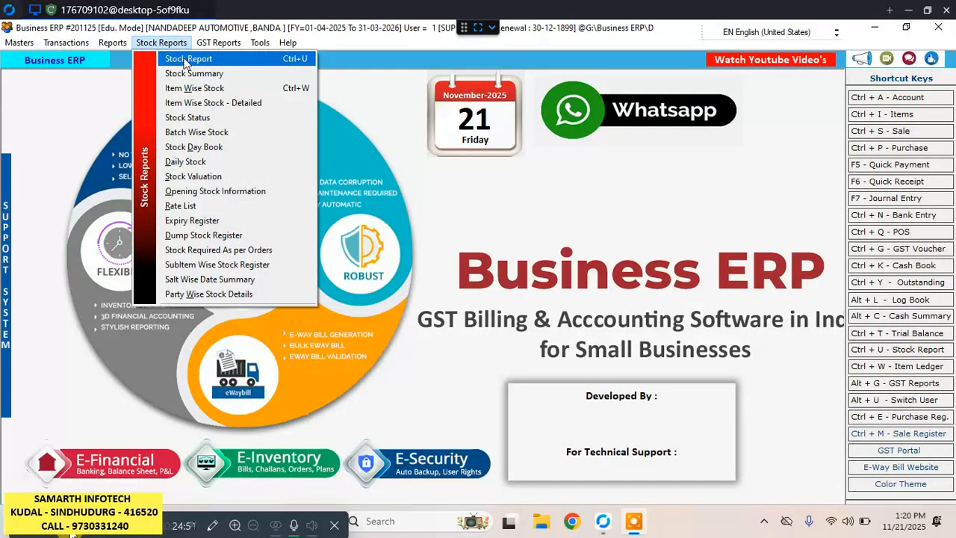
click(187, 59)
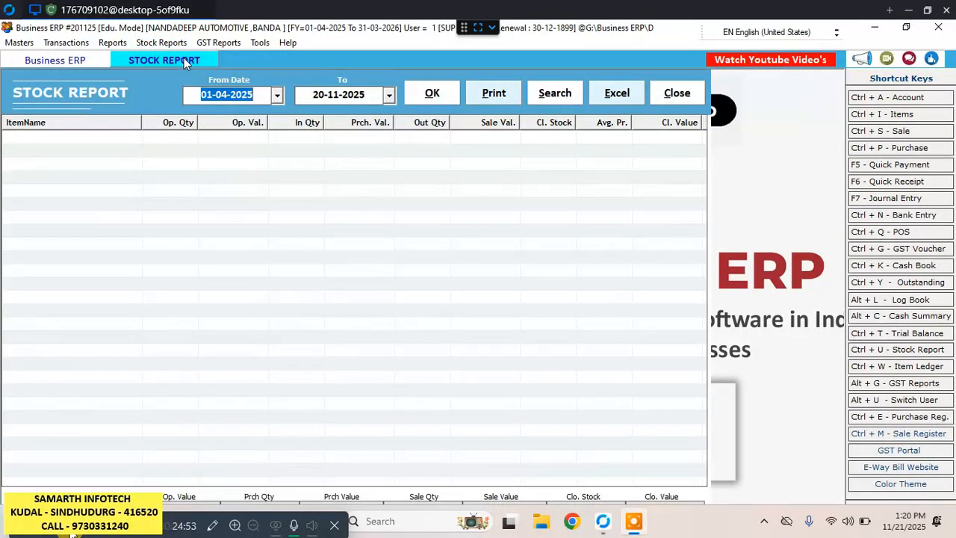
click(441, 94)
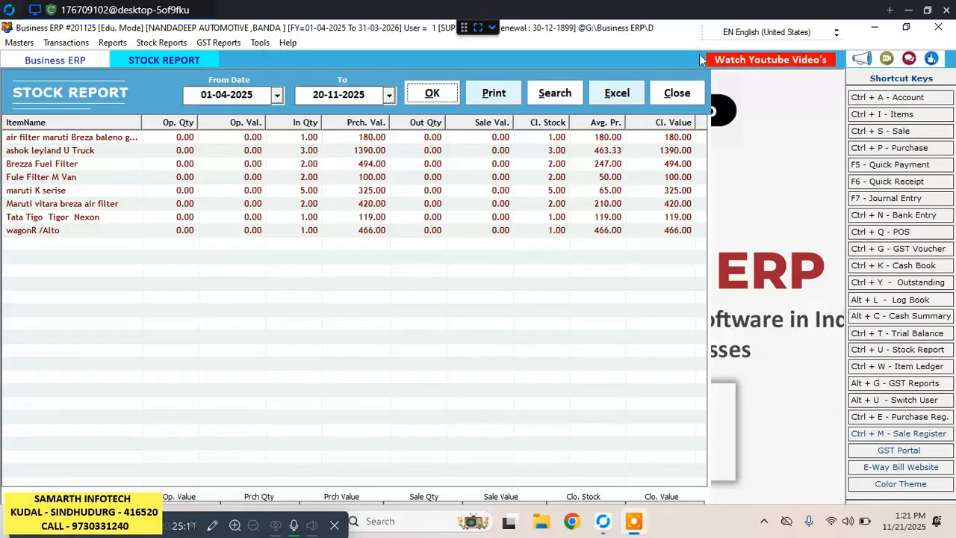
click(682, 96)
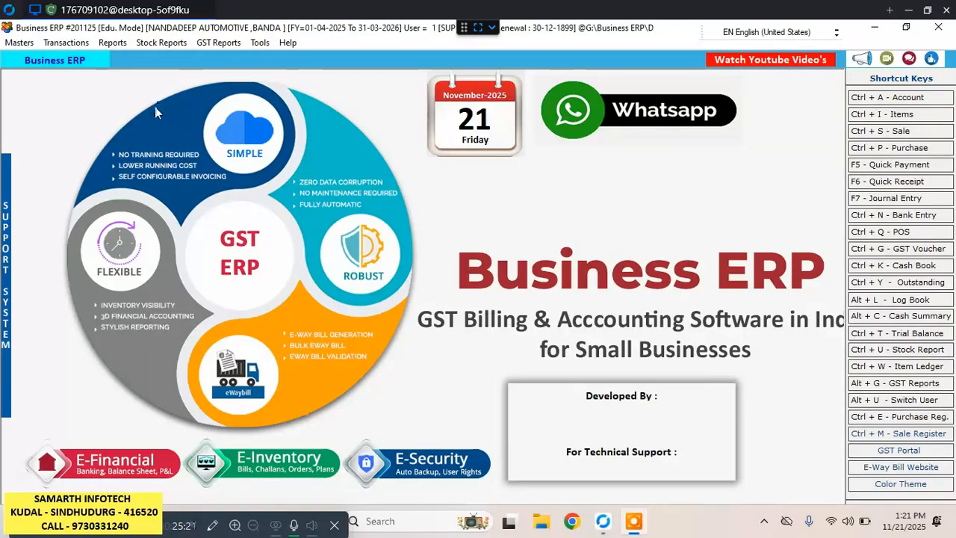
Open the purchase bills list and show the bills from 20-11-2025 to 21-11-2025.
click(84, 45)
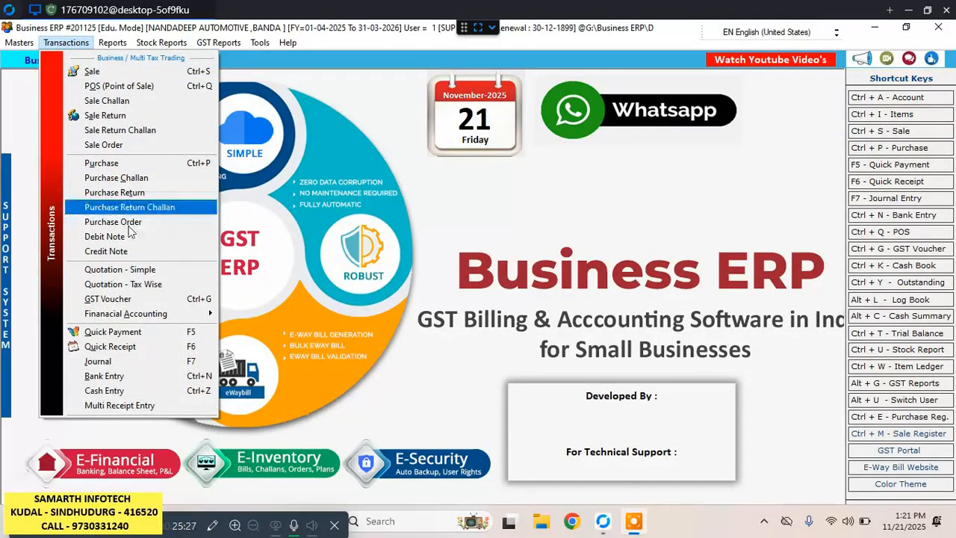
click(113, 163)
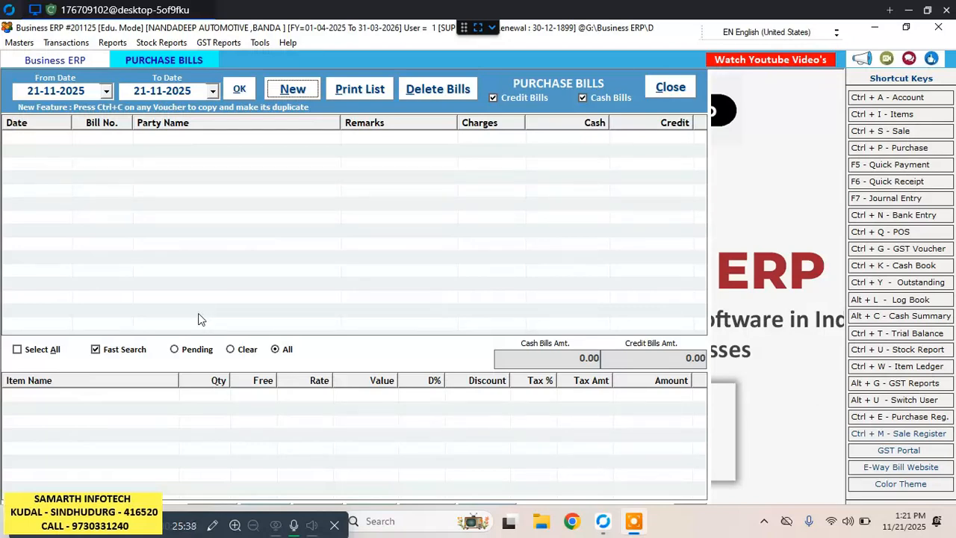
click(39, 91)
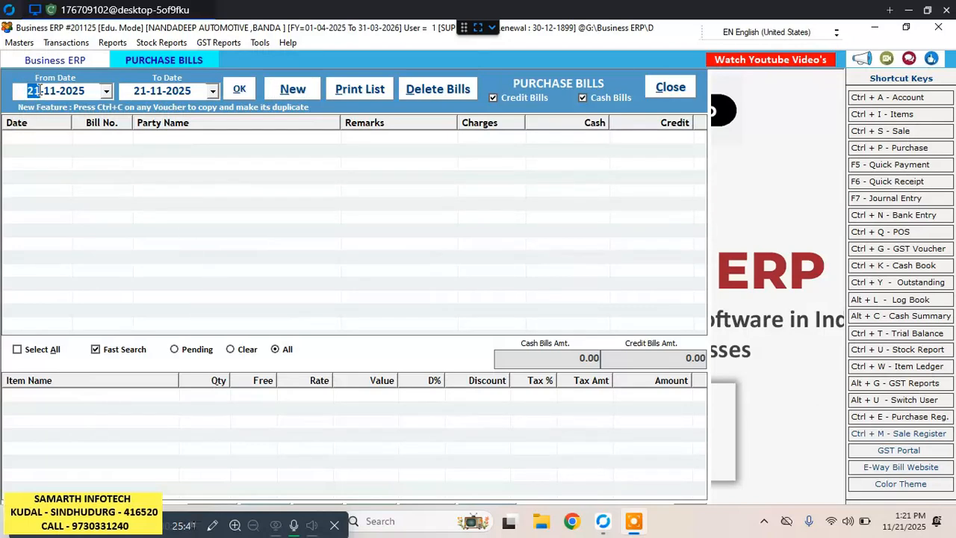
text(20)
key(Tab)
key(Tab)
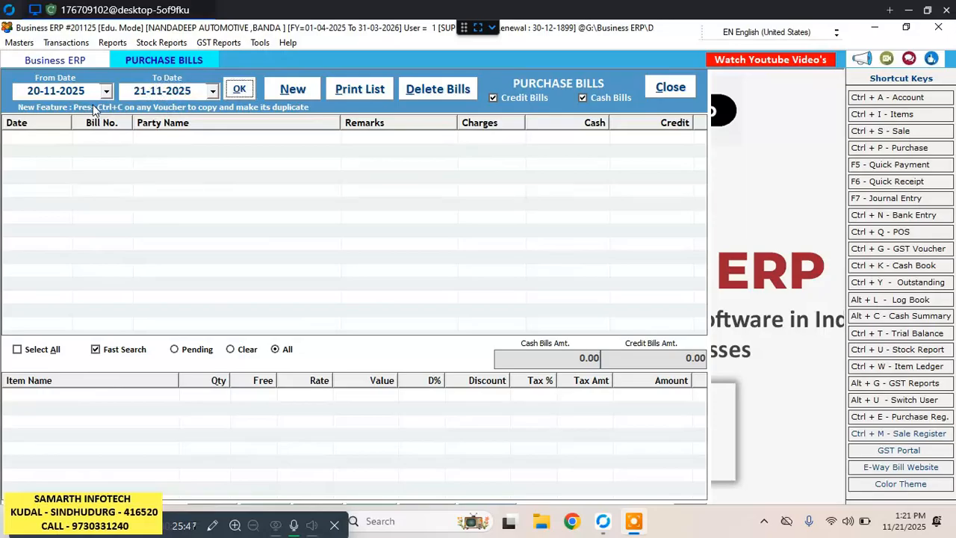
key(Return)
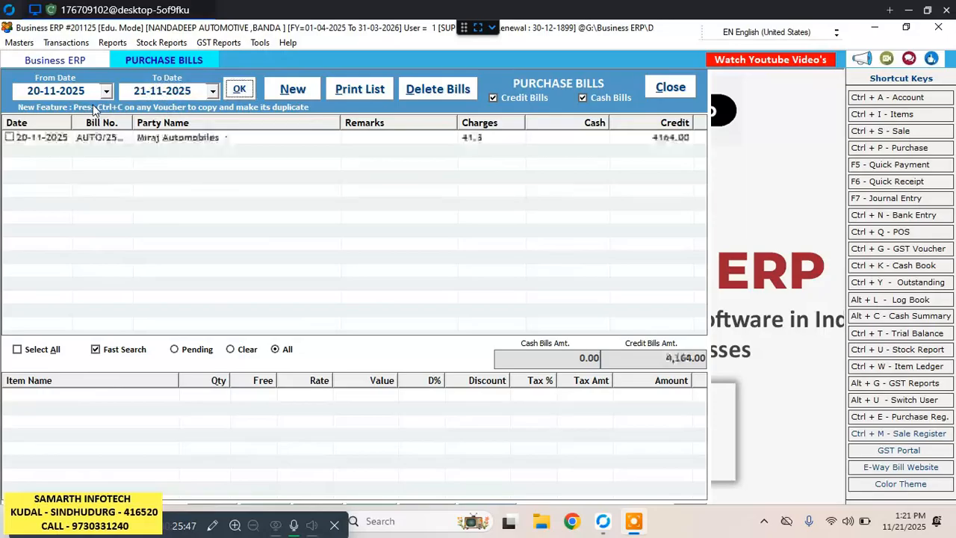
Open the Miraj Automobiles purchase bill, review its items and freight charge, and close it without updating.
double_click(248, 138)
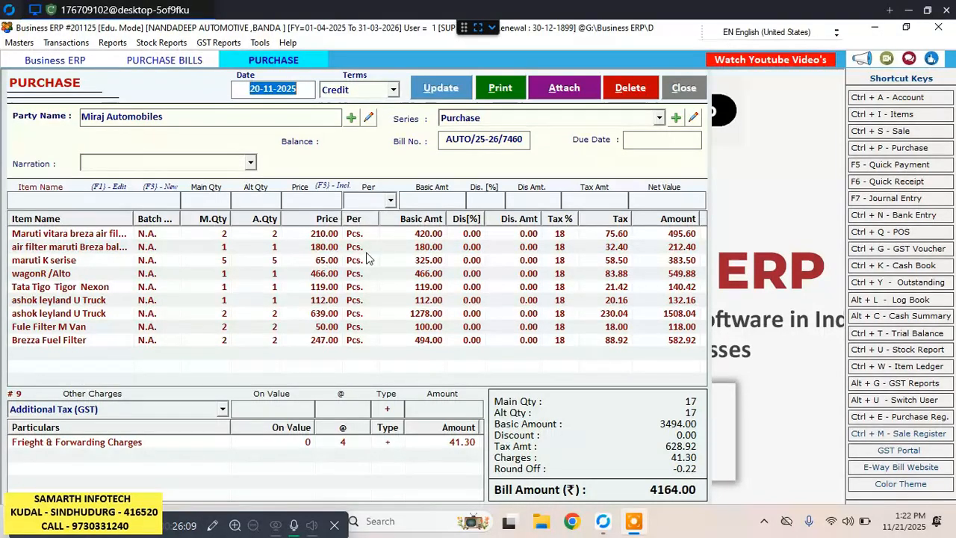
click(326, 235)
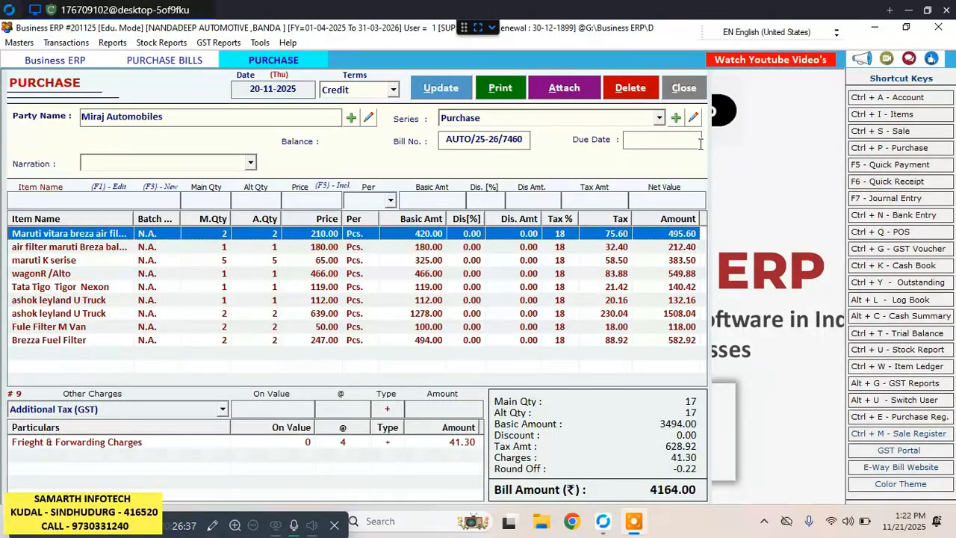
click(677, 87)
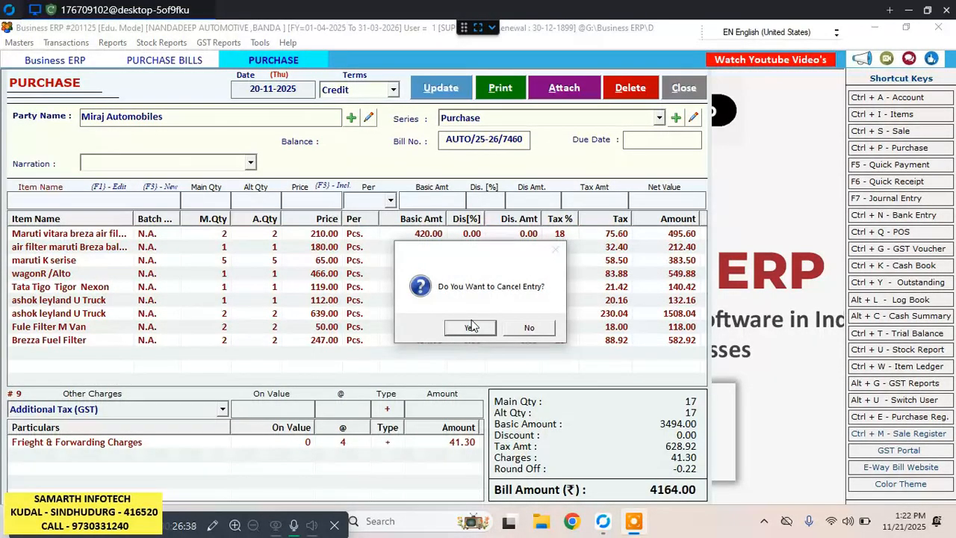
click(471, 326)
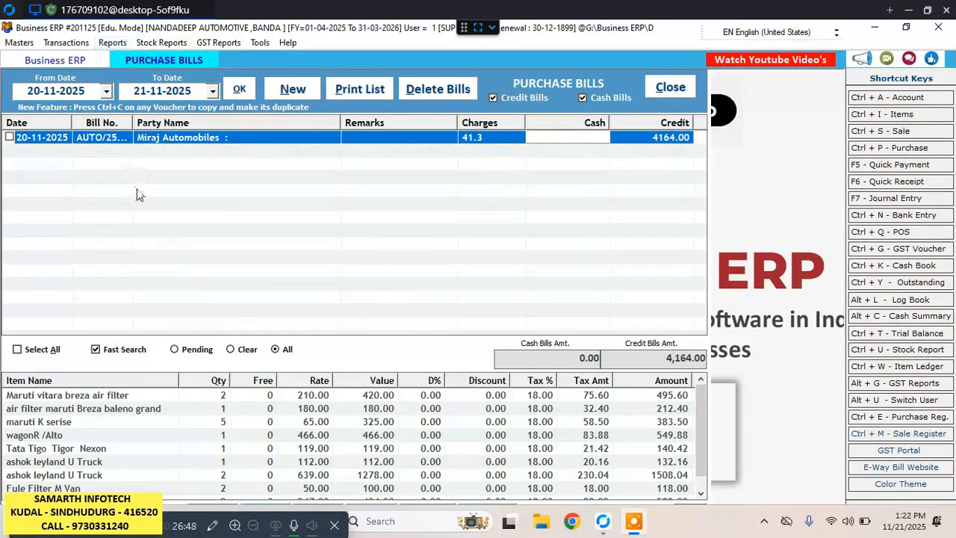
click(307, 92)
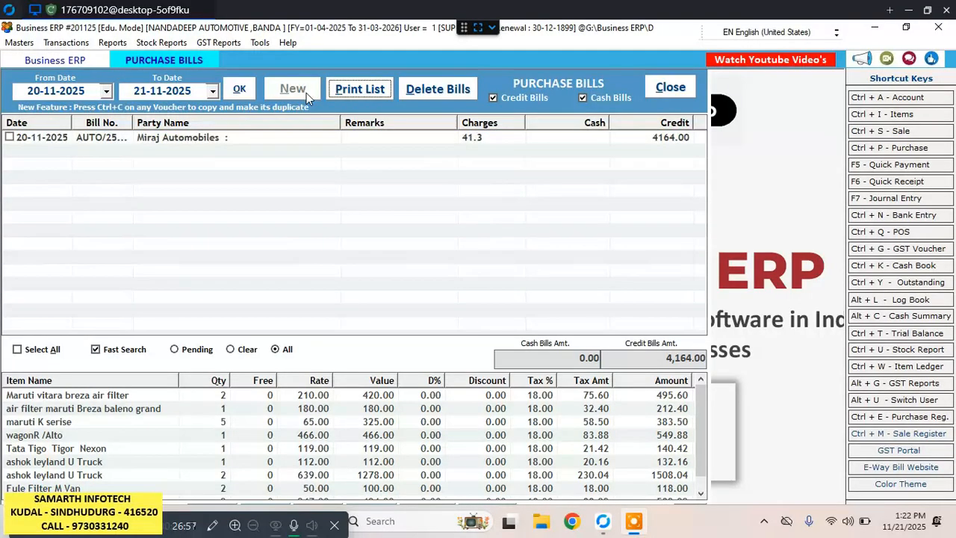
click(121, 117)
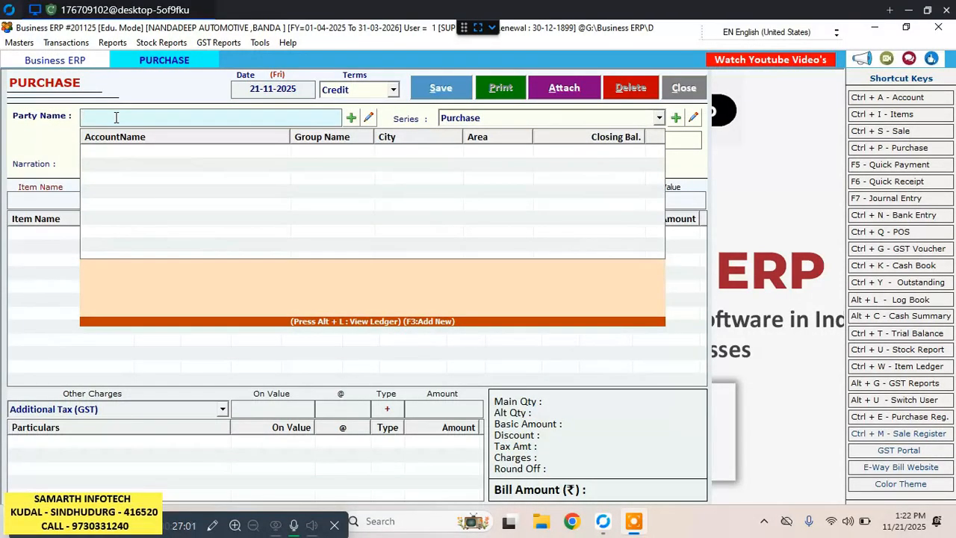
click(260, 95)
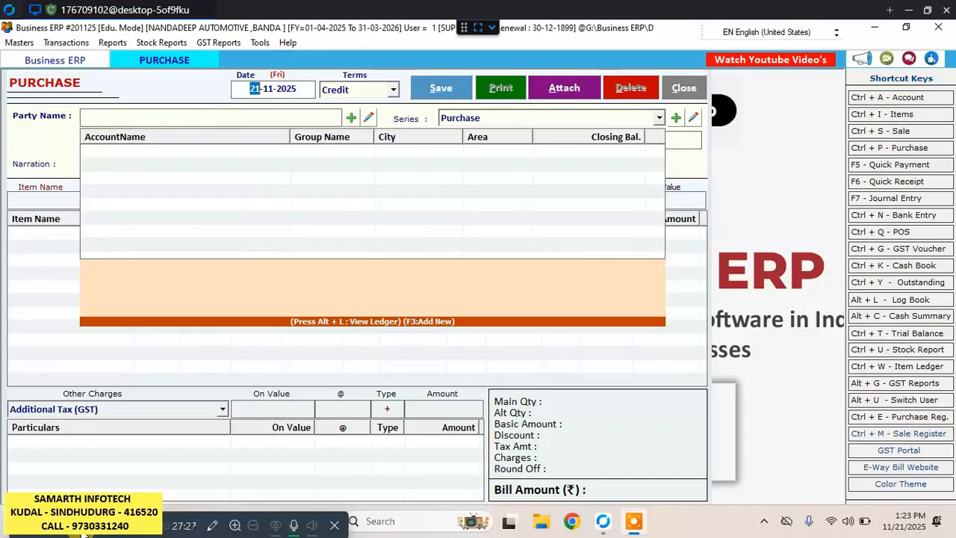
key(Escape)
key(Escape)
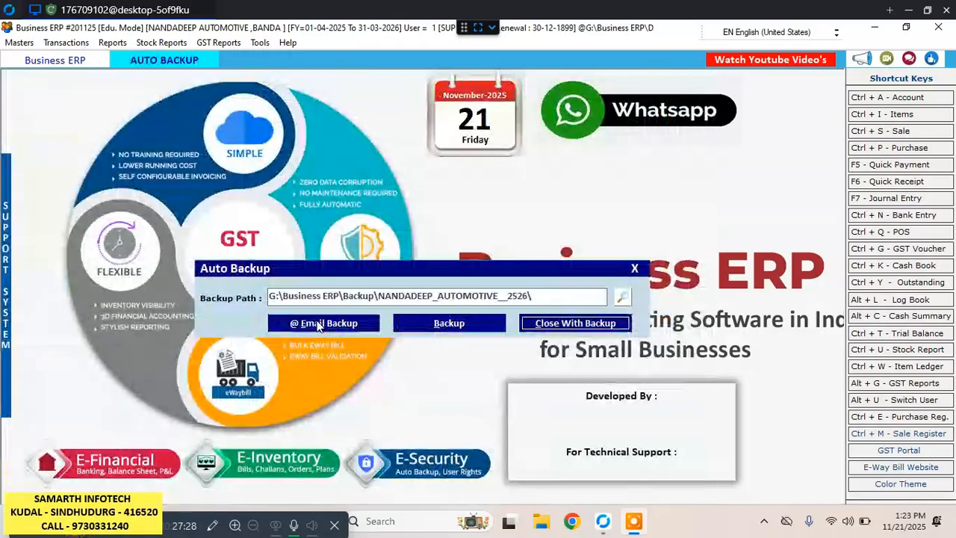
Send the company data backup by e-mail to the preset recipient with the subject "Backup Date : 21-11-2025".
click(319, 325)
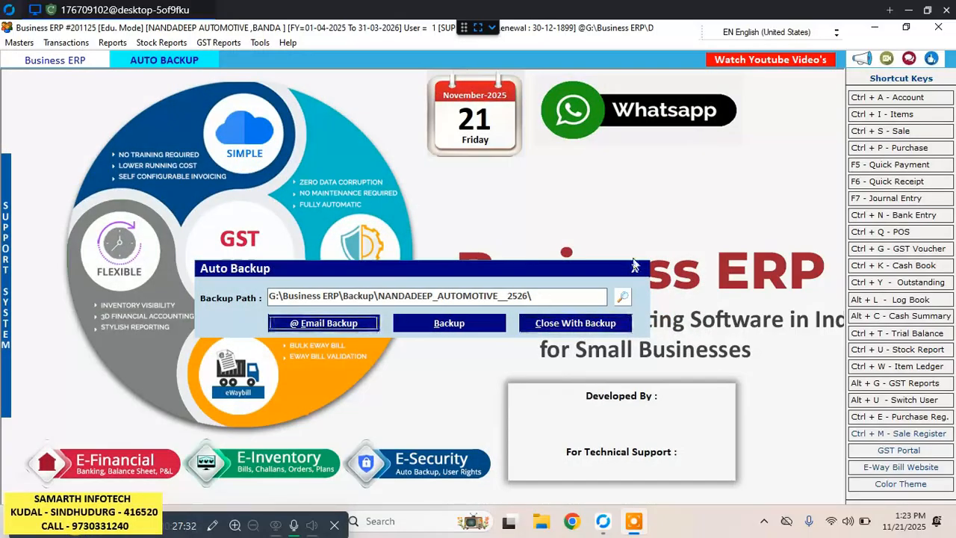
click(332, 328)
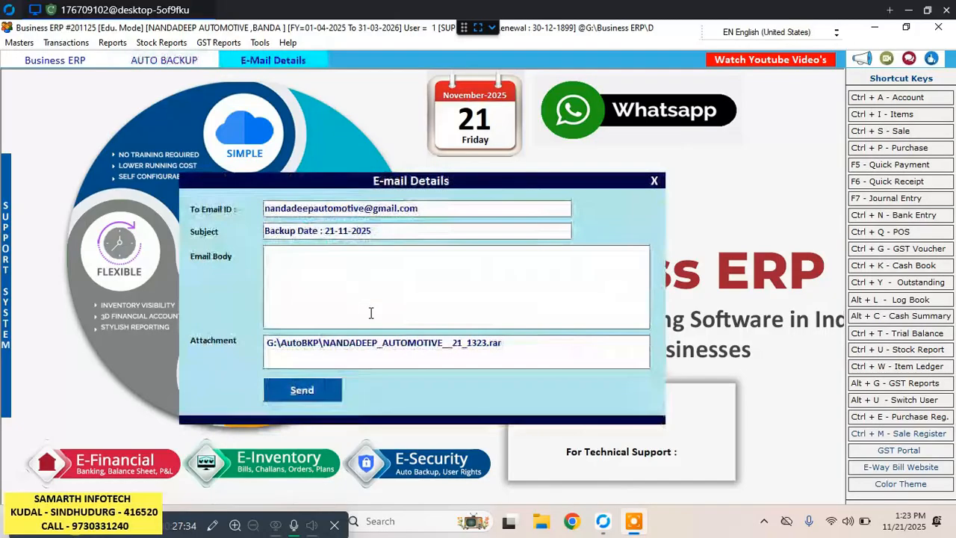
click(314, 390)
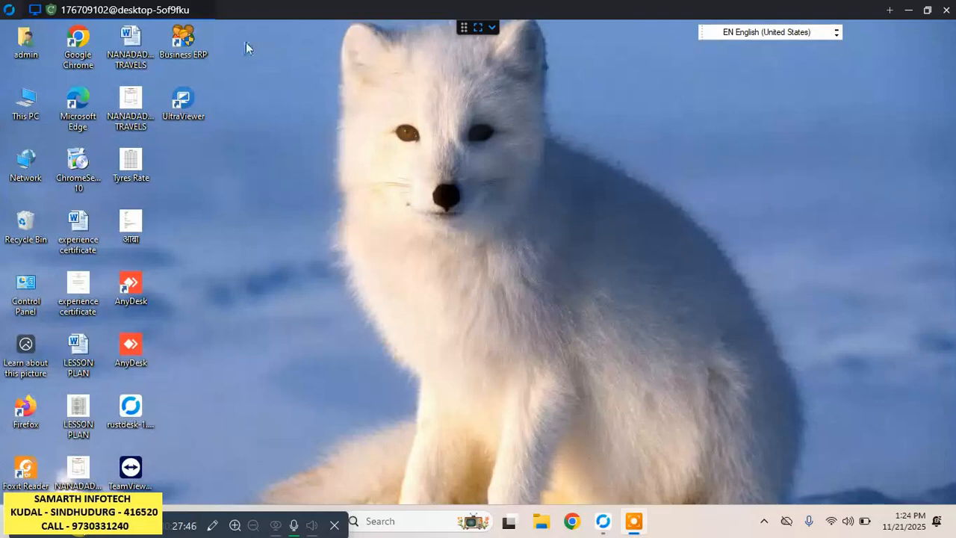
Refresh the desktop, relaunch Business ERP past the updates reminder, and choose the NANDADEEP AUTOMOTIVE company.
right_click(383, 209)
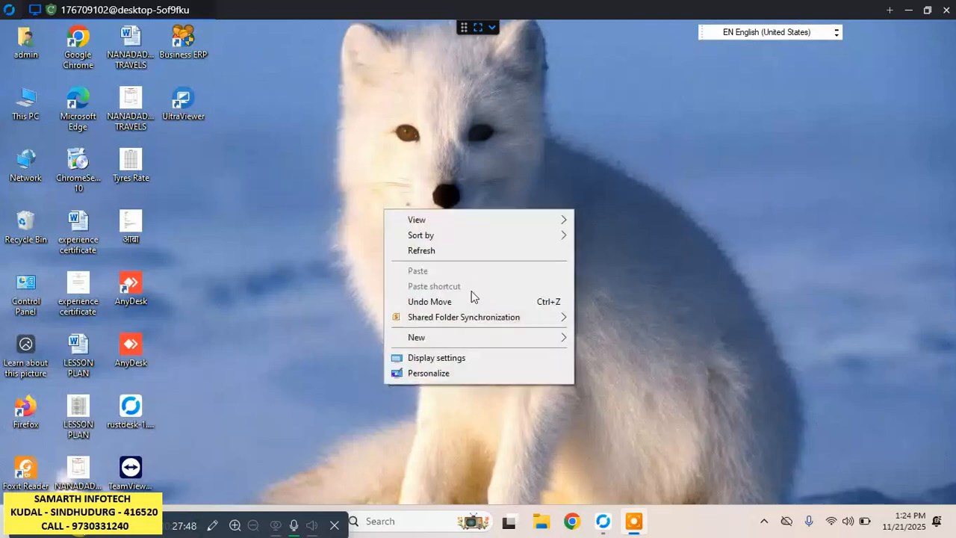
click(449, 251)
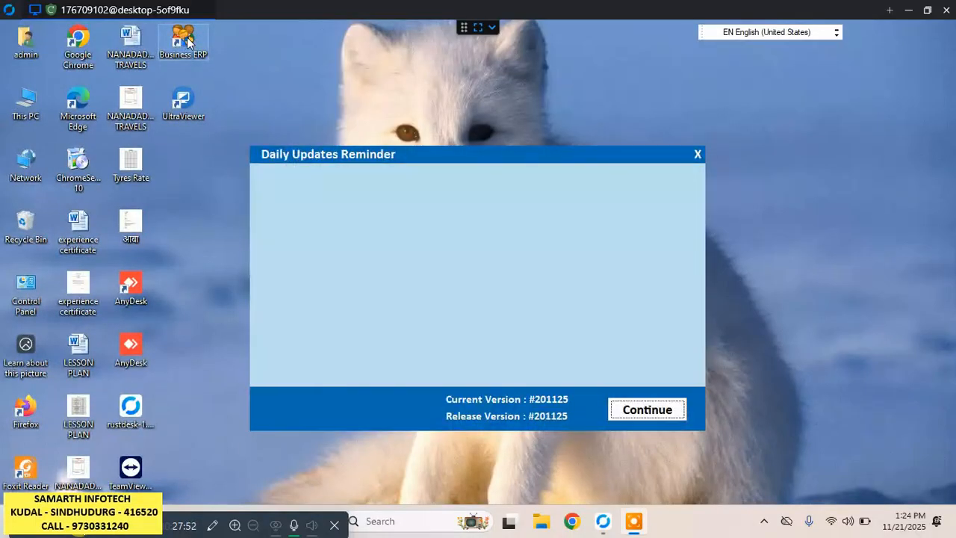
click(627, 413)
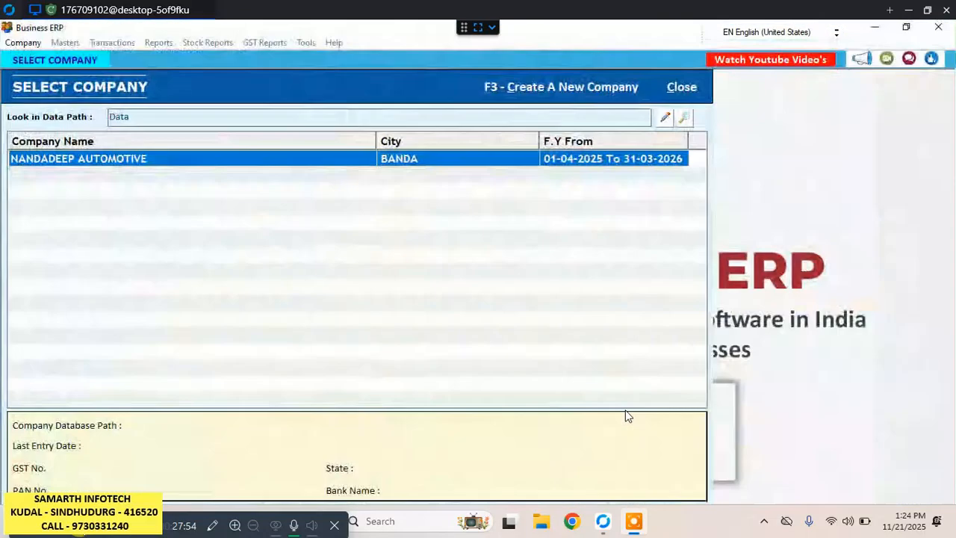
double_click(209, 164)
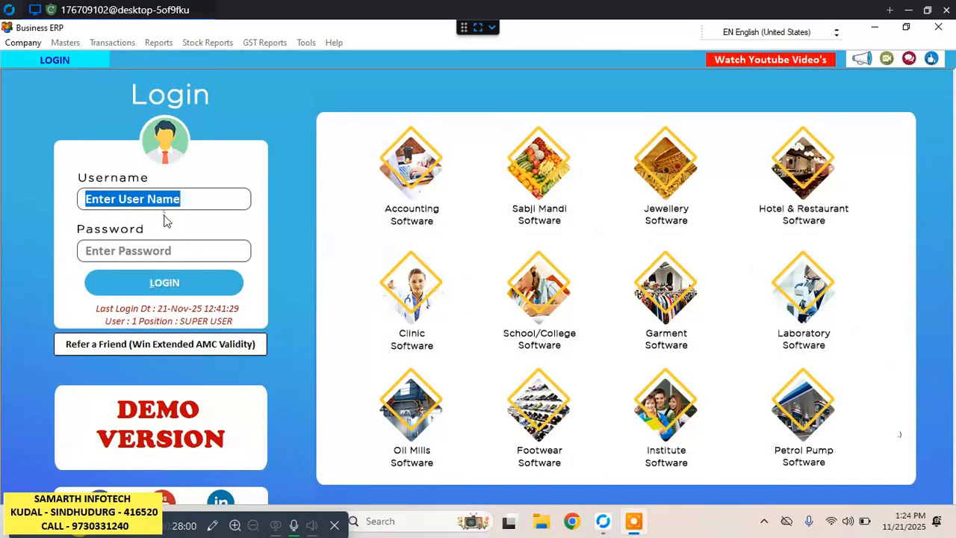
Log in with username 1 and the account password, re-entering the password before submitting.
text(1)
click(156, 249)
text(****)
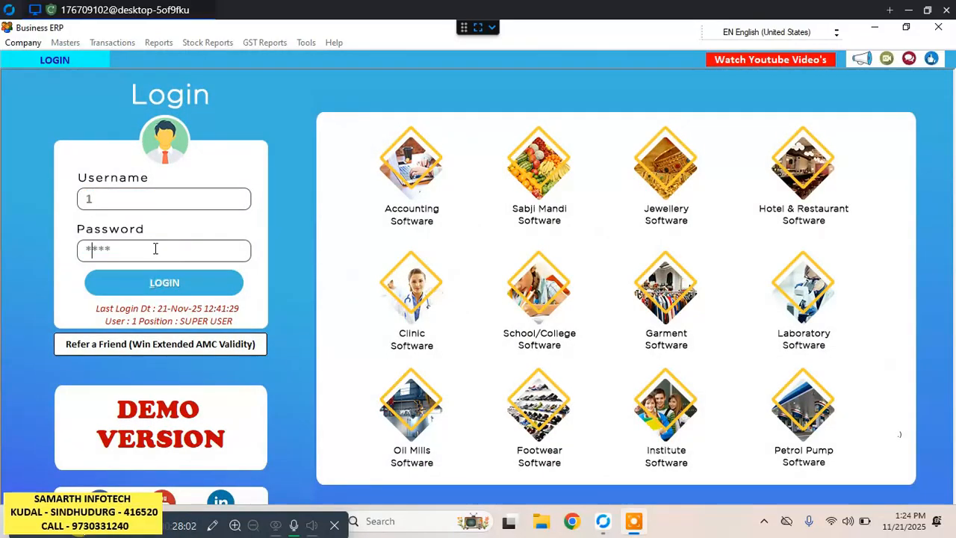
click(127, 284)
click(113, 252)
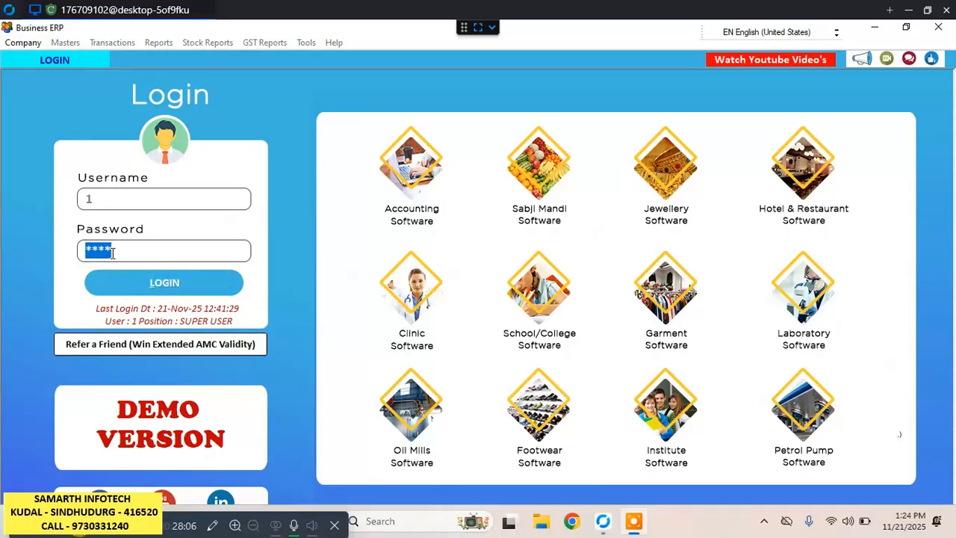
key(BackSpace)
text(*)
click(149, 278)
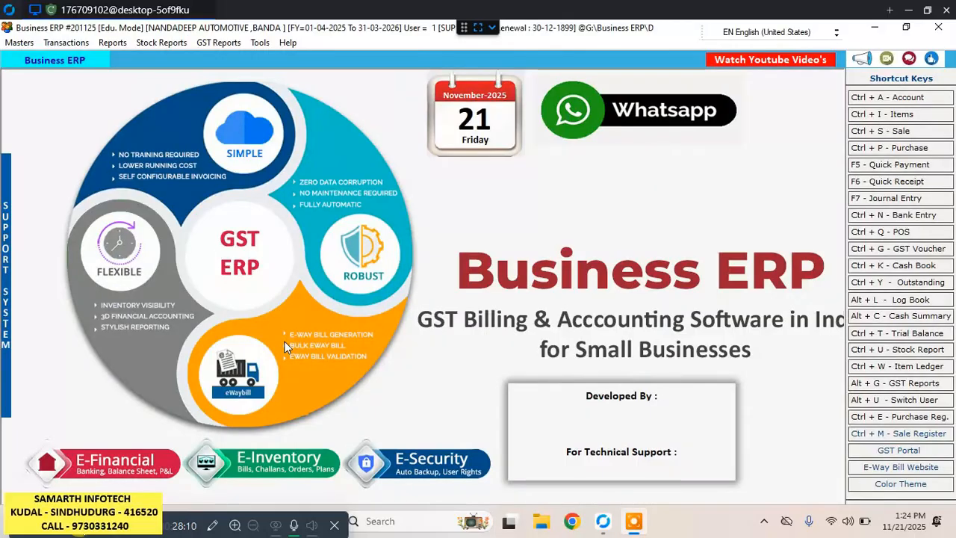
Start a new purchase bill dated 14-11-2025 with Credit terms.
click(73, 46)
click(119, 221)
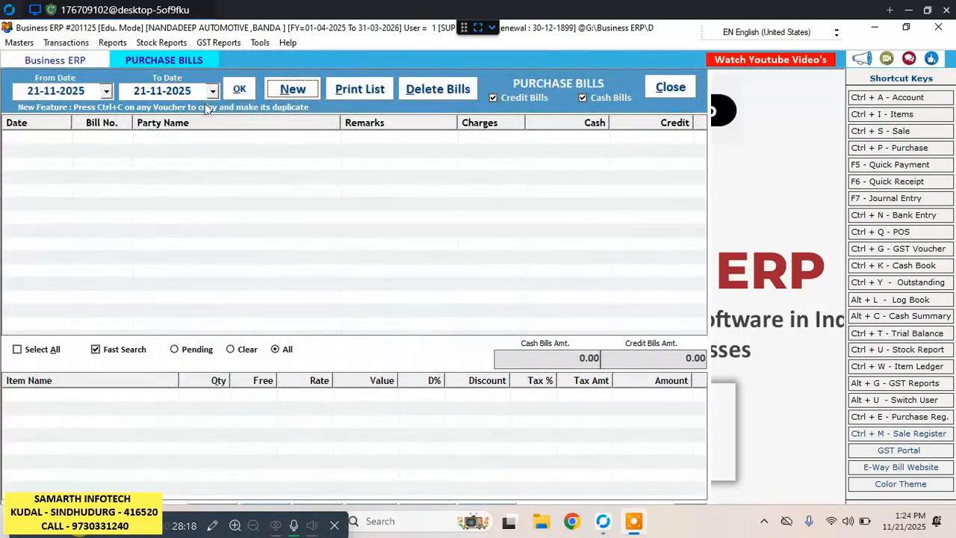
click(288, 89)
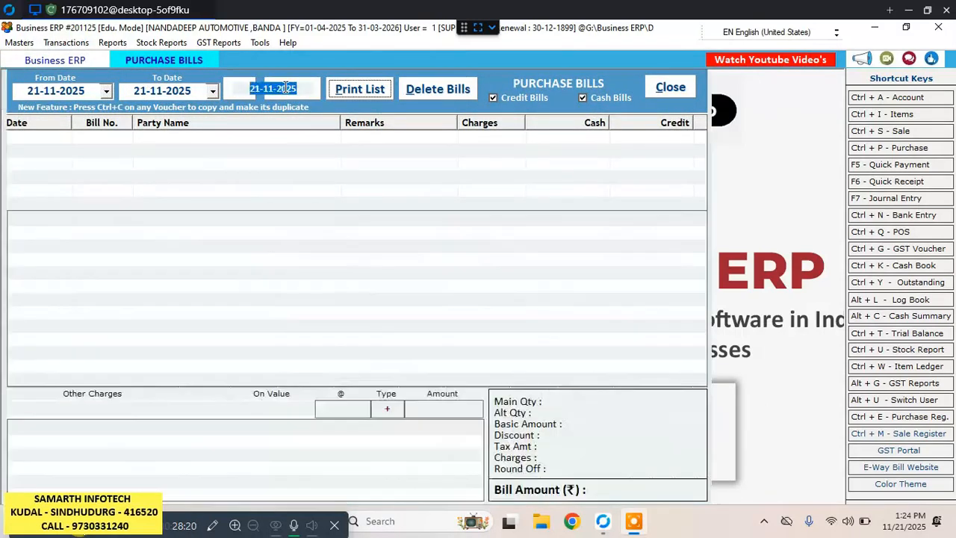
click(258, 88)
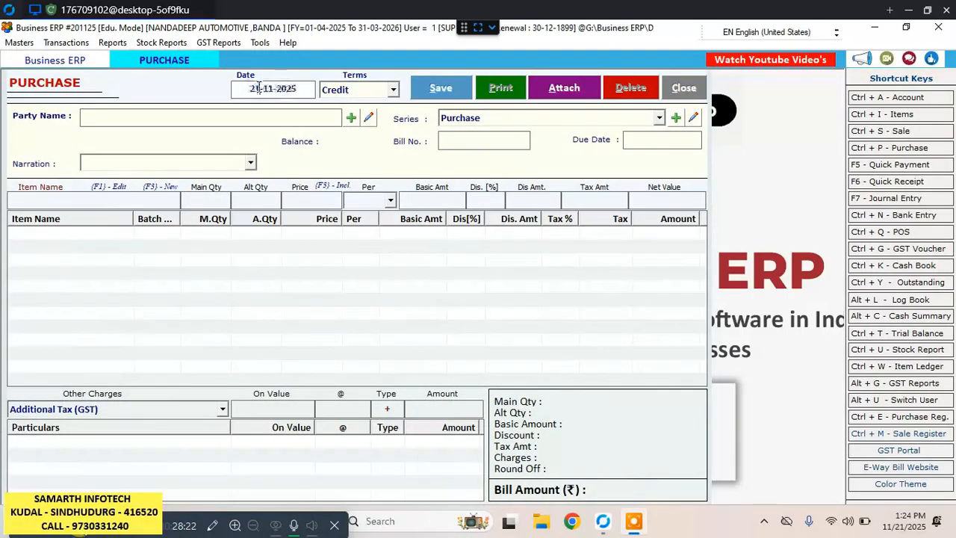
key(BackSpace)
key(BackSpace)
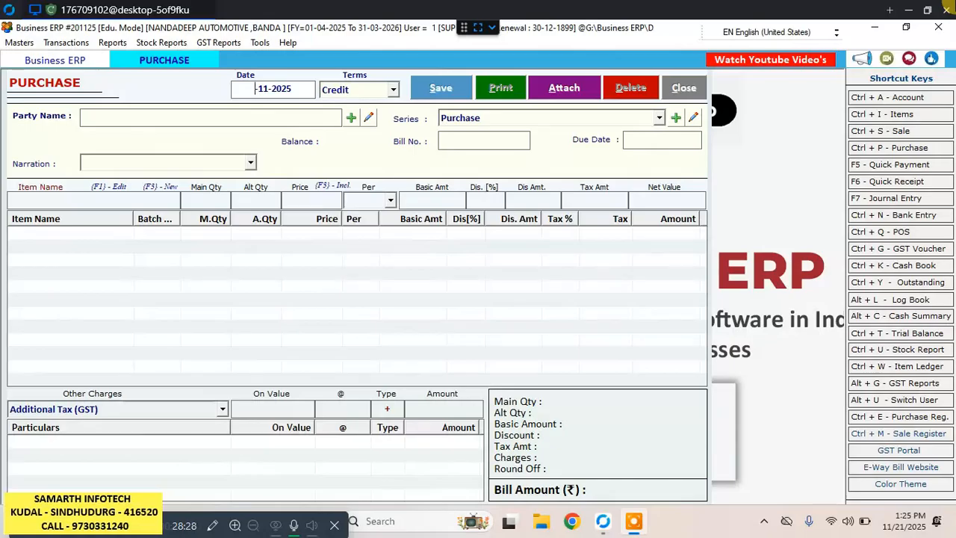
text(1-20)
key(BackSpace)
text(4)
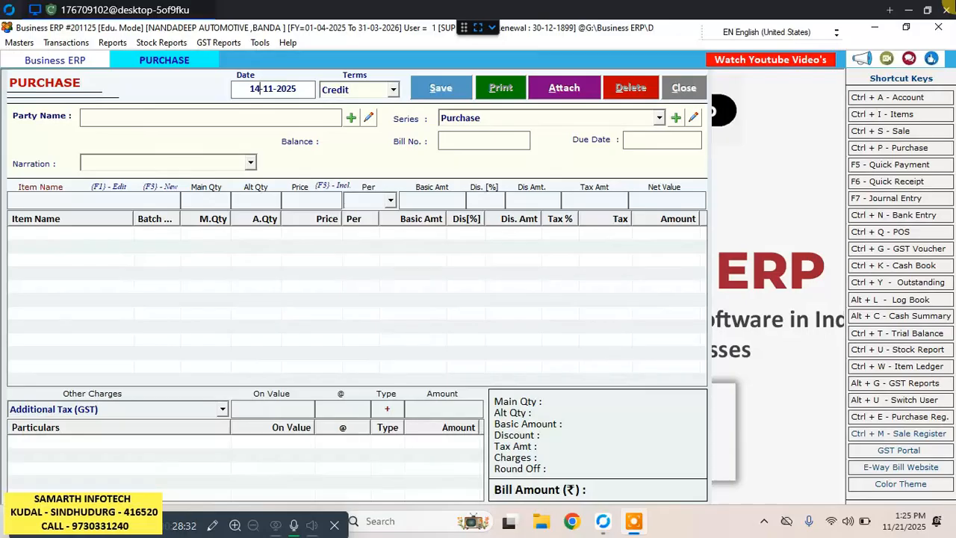
key(Return)
key(Return)
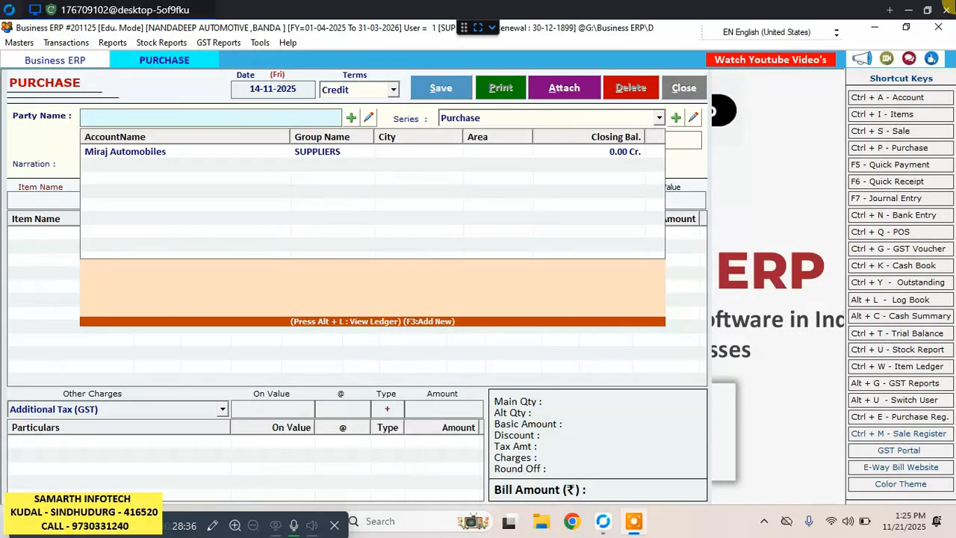
Create a party account named Om Sai Distributors in the SUPPLIERS group for the purchase bill.
text(o)
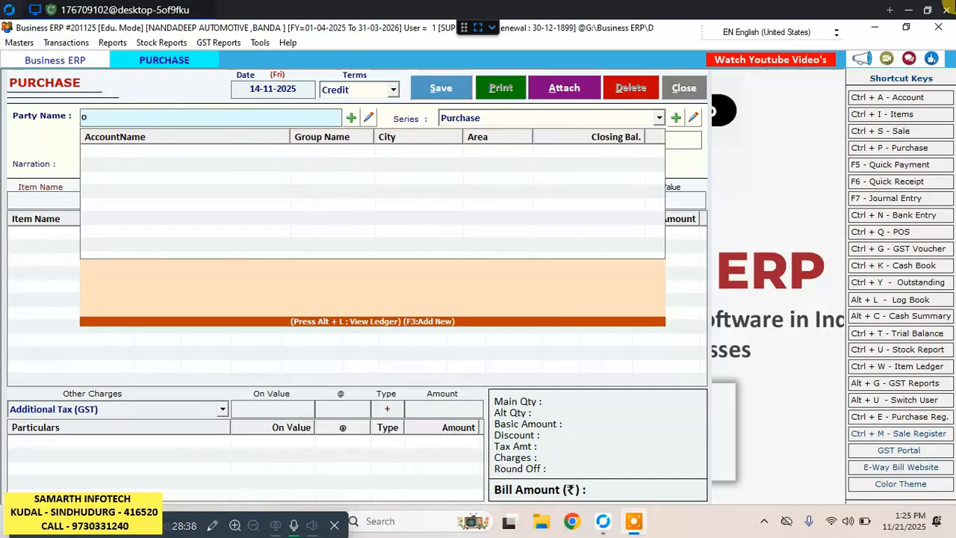
key(BackSpace)
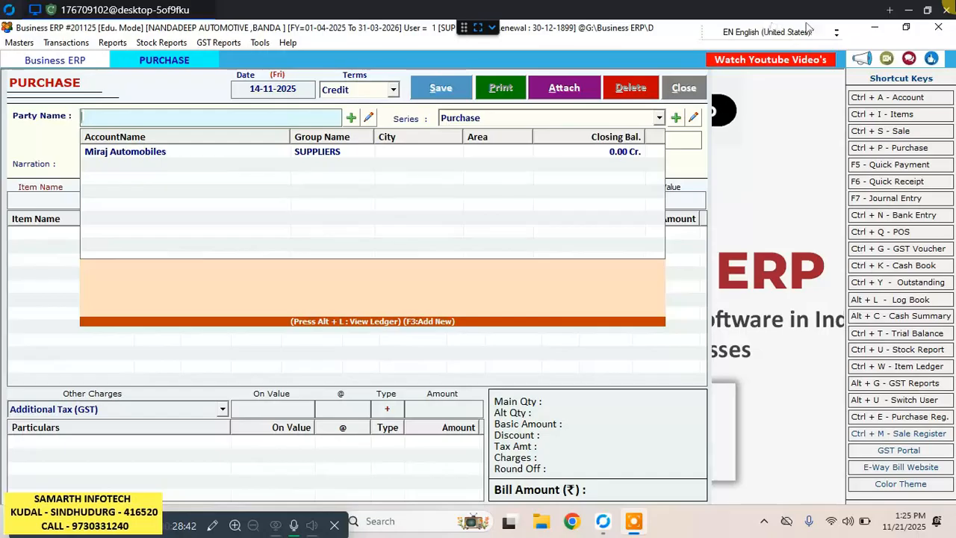
click(354, 117)
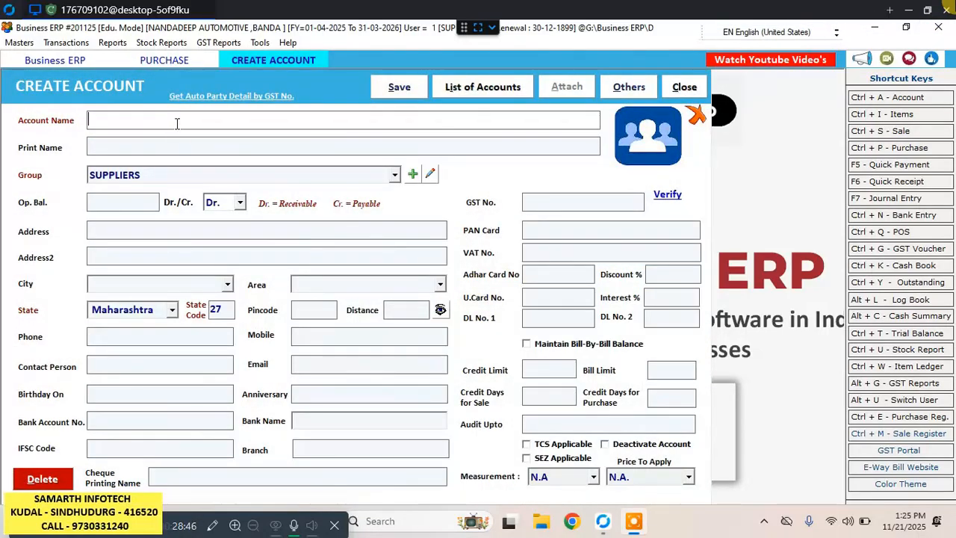
text(om sai)
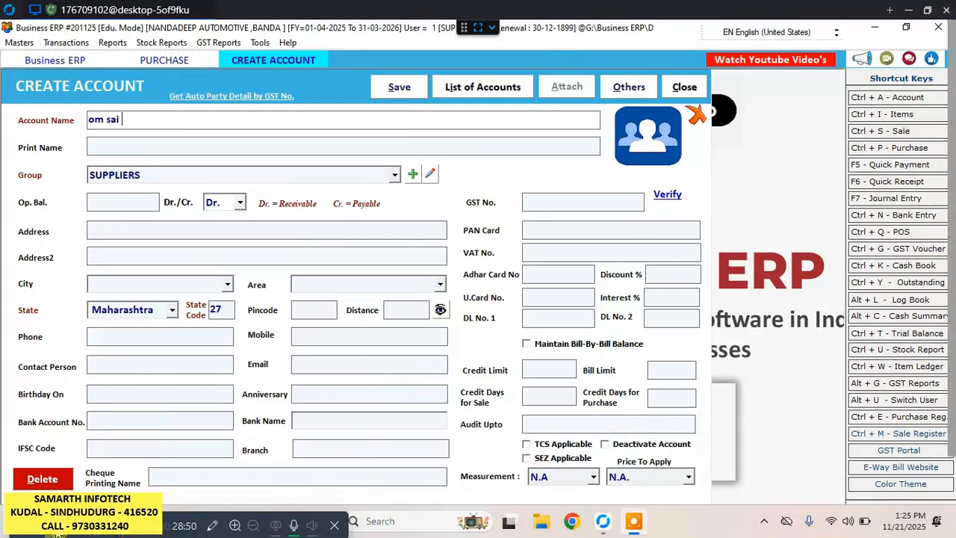
text( D)
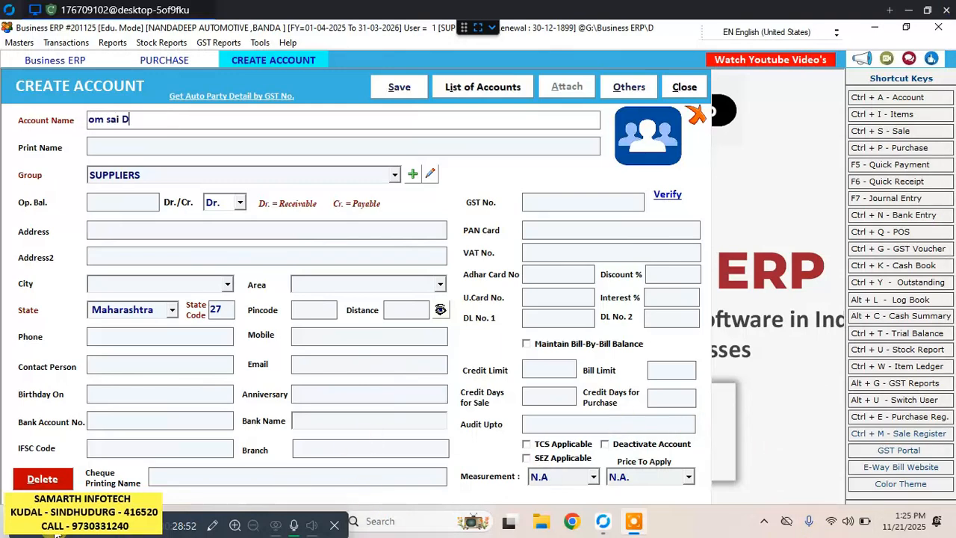
text(i)
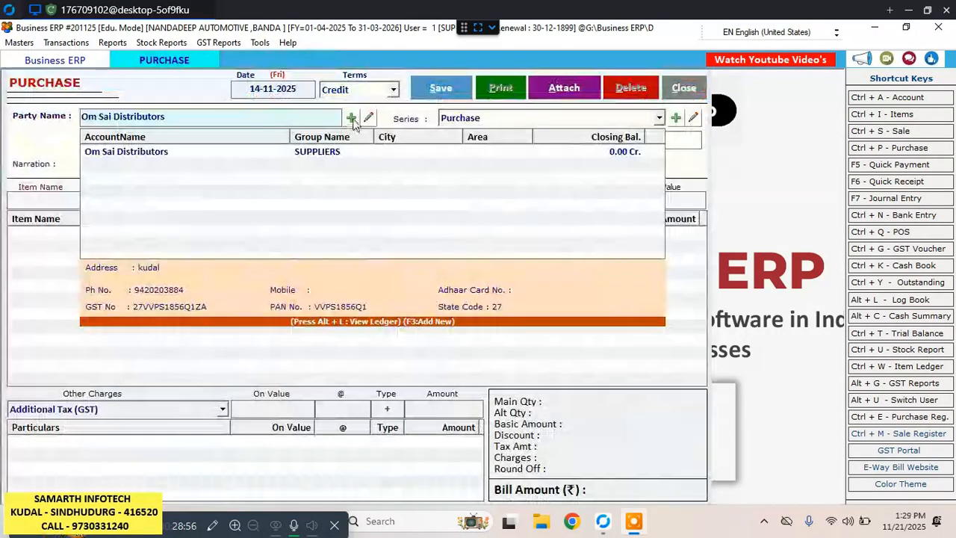
Select Om Sai Distributors as the party, keep the Purchase series, and enter bill number 3268/25-26 without bill-date or due-date details.
click(270, 146)
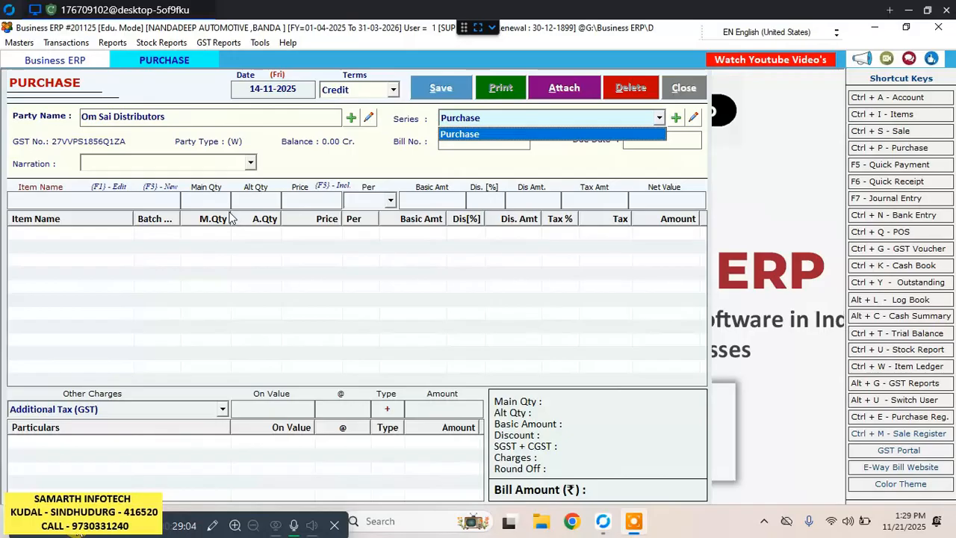
key(Return)
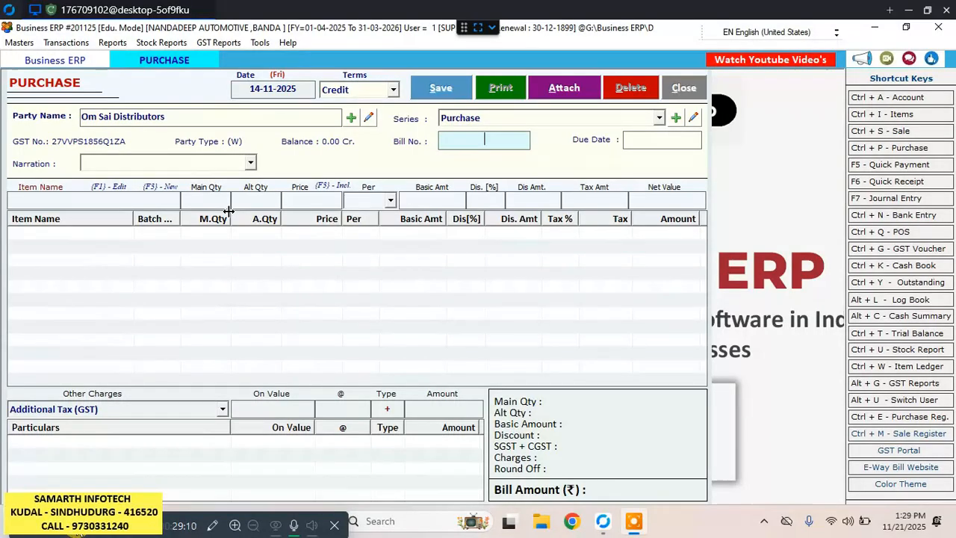
text(3268/25-26)
key(Return)
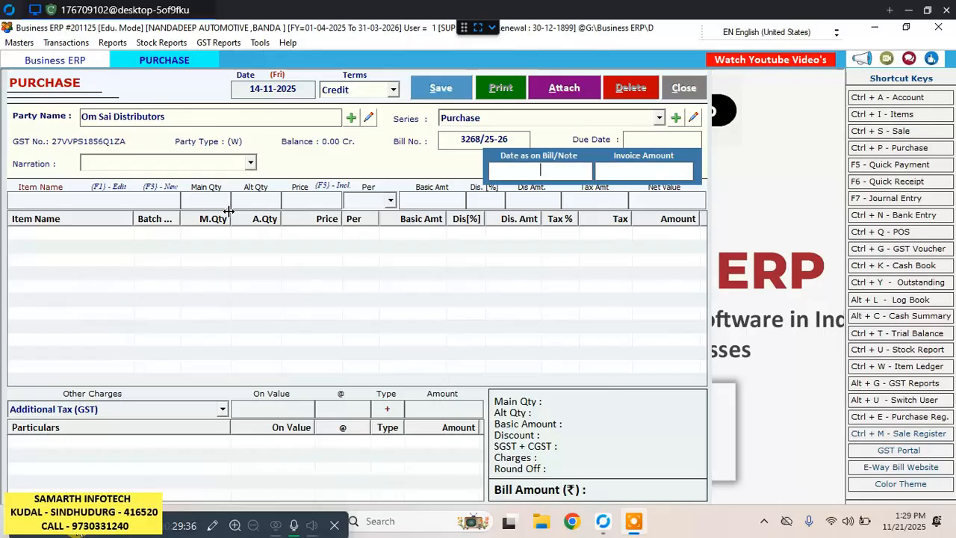
key(Return)
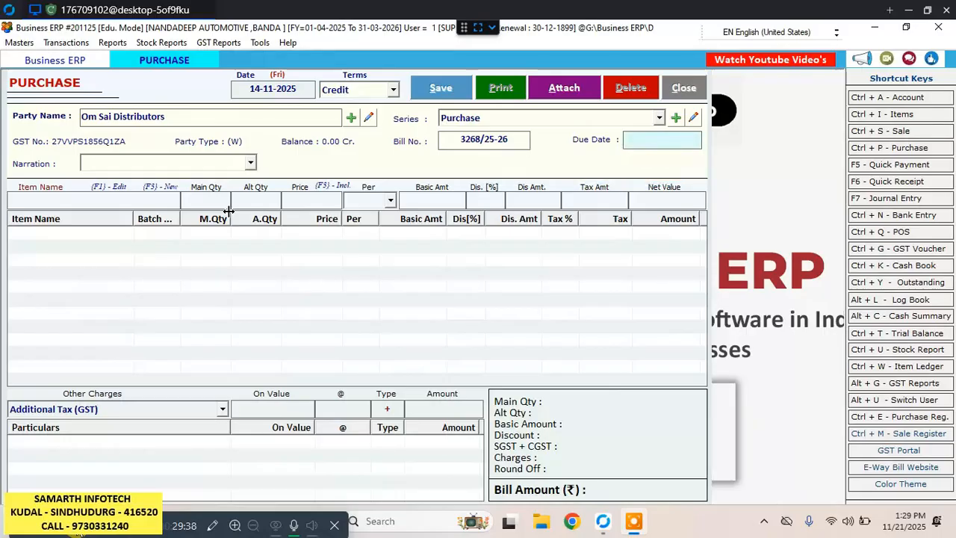
key(Return)
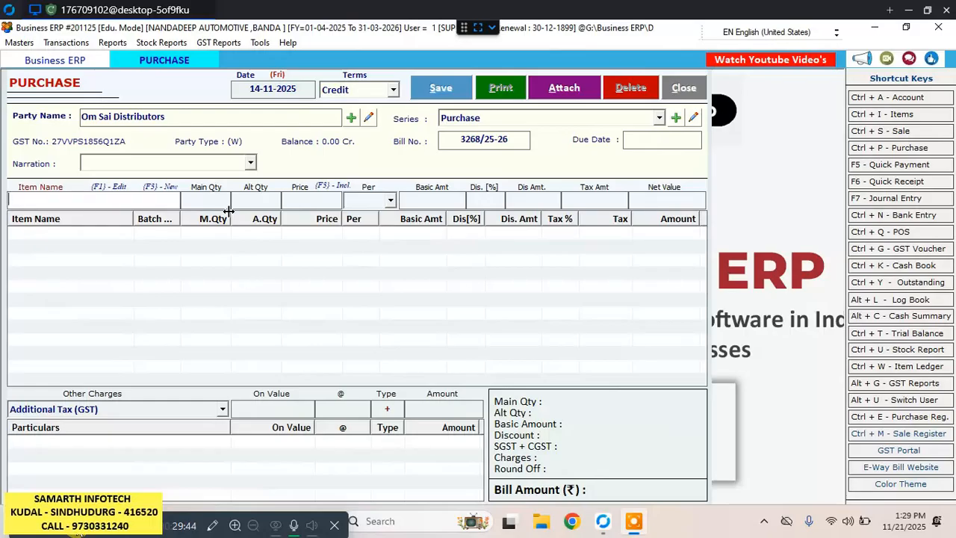
Start a new item from the purchase bill and name it Max pro 15w-40 plus 15 ltr.
key(F3)
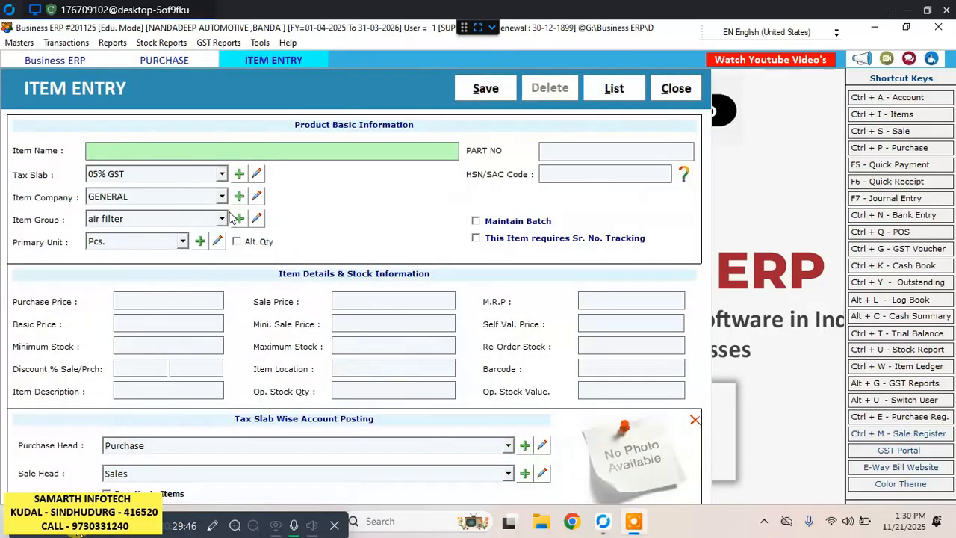
text(M)
text(a)
text(ax)
text( pro )
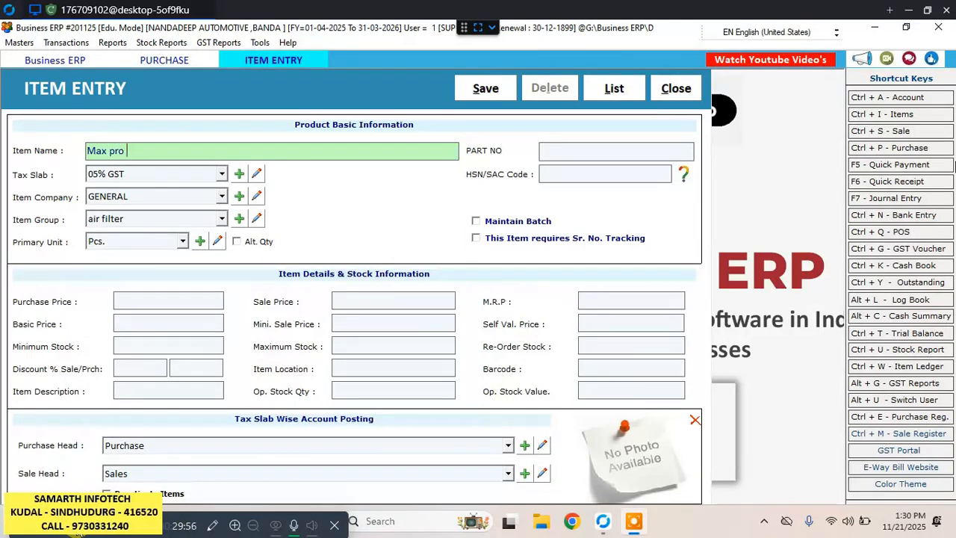
text(15w-40 plus)
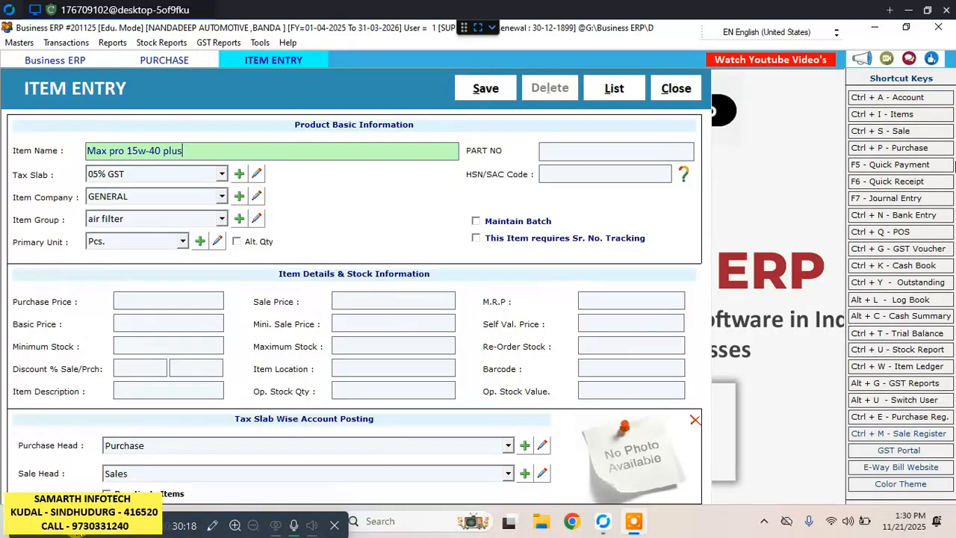
text(15 ltr)
key(Tab)
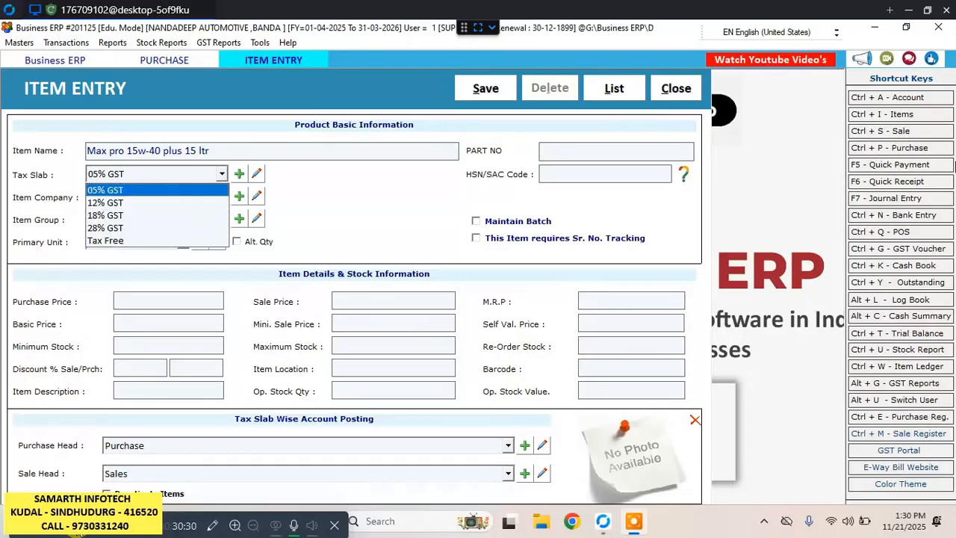
Set the new item's tax slab to 18% GST and keep GENERAL as its company.
key(Down)
key(Down)
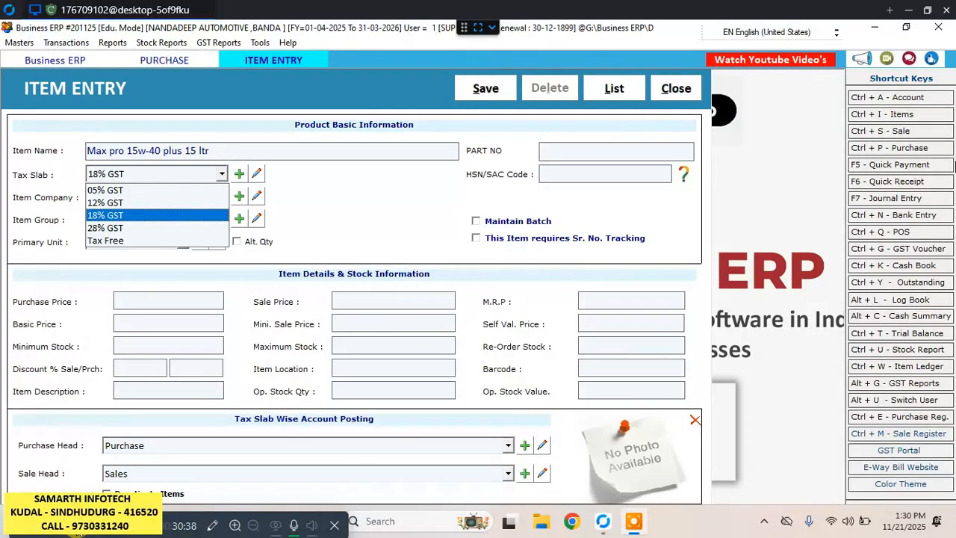
key(Return)
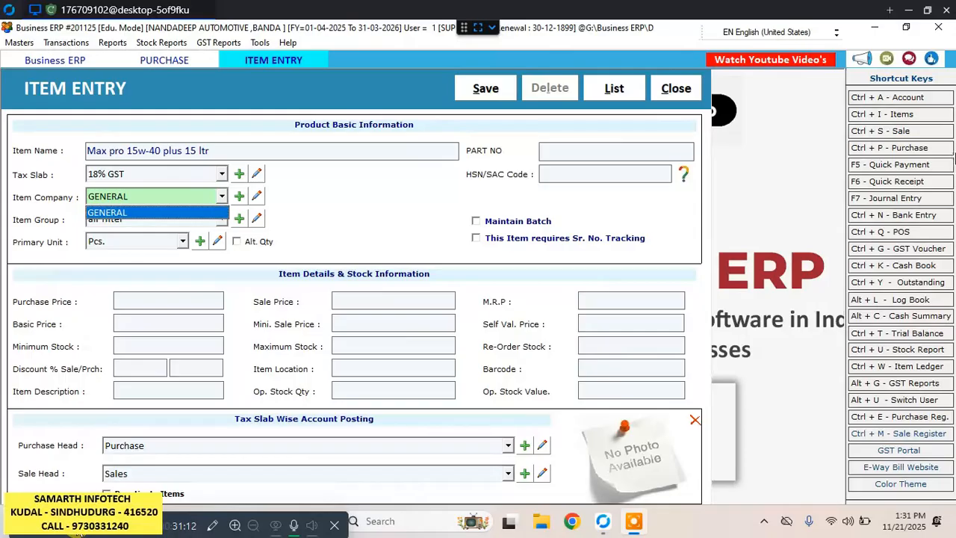
key(Return)
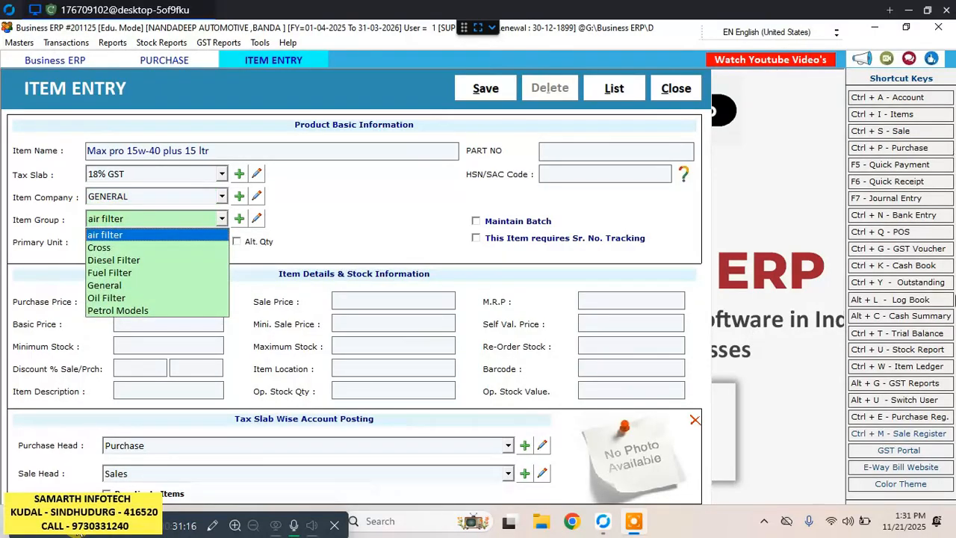
Create an item group named oil and return to the item entry.
click(239, 219)
click(239, 219)
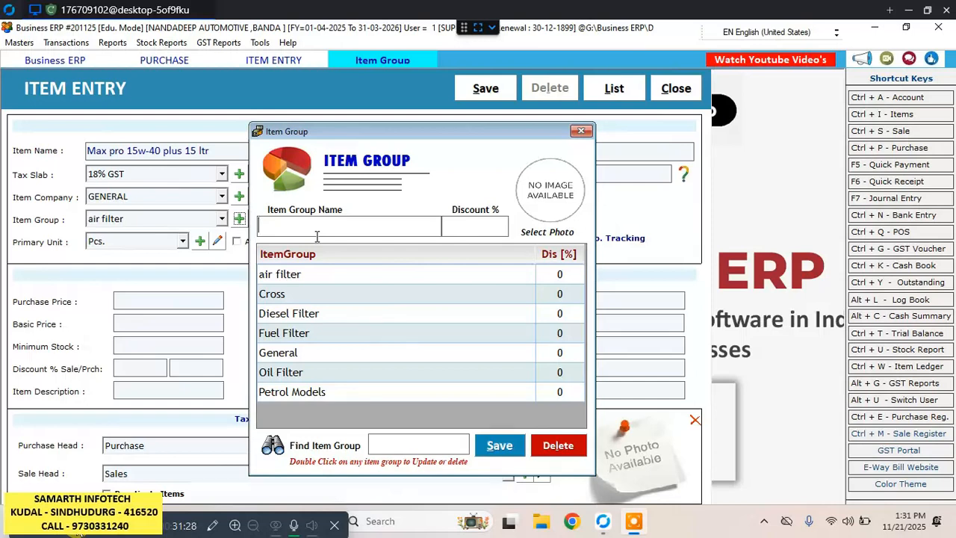
text(oil)
key(Return)
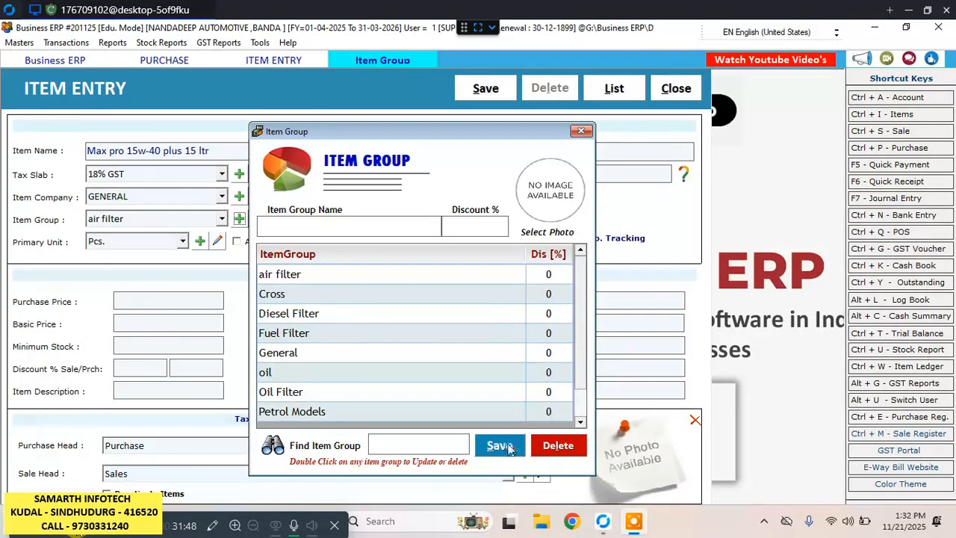
key(Return)
click(525, 330)
click(581, 132)
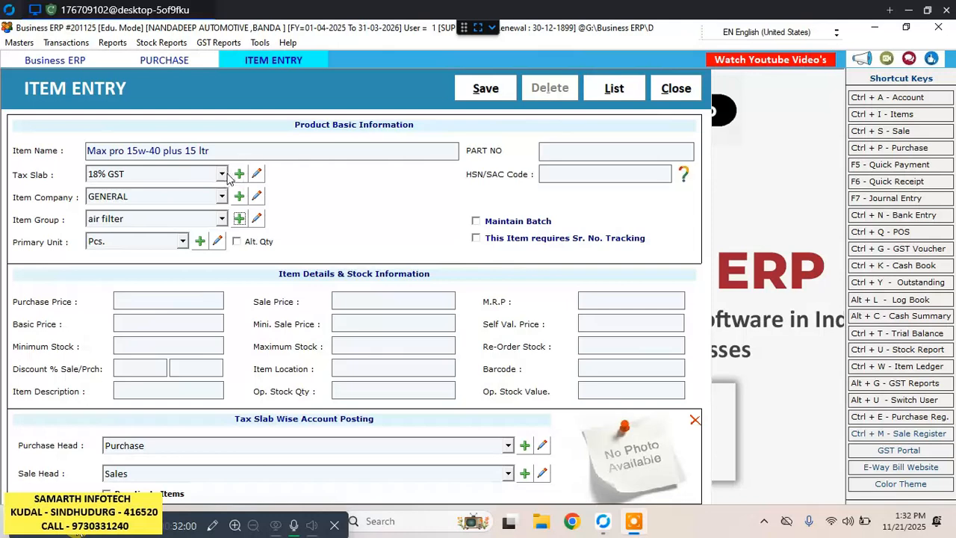
Assign the Max pro item to the oil group and keep Pcs. as its primary unit.
click(260, 154)
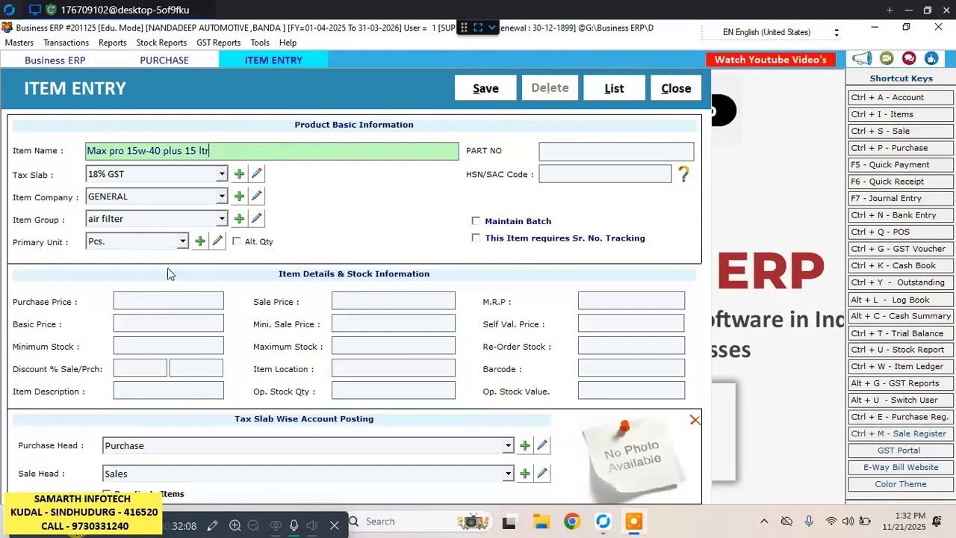
click(222, 218)
click(96, 298)
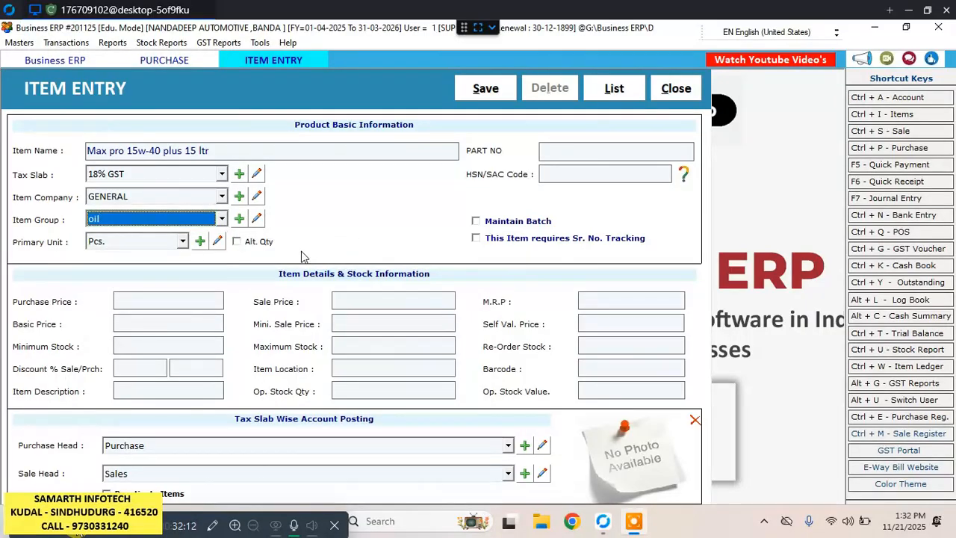
key(Return)
key(Return)
key(Return)
key(Return)
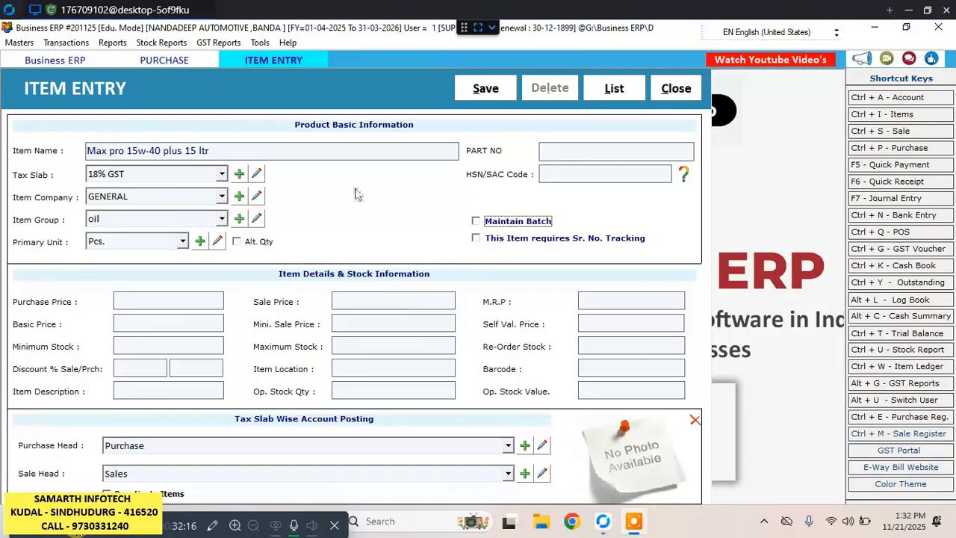
Set the item's HSN/SAC code to 27101972, leaving batch and serial number tracking off.
click(582, 176)
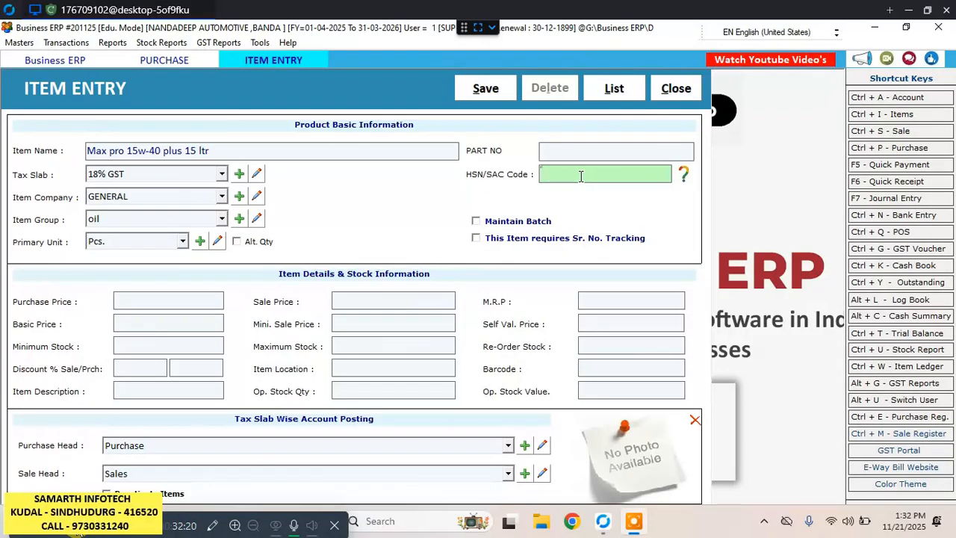
text(27101972)
key(Tab)
key(Tab)
key(Tab)
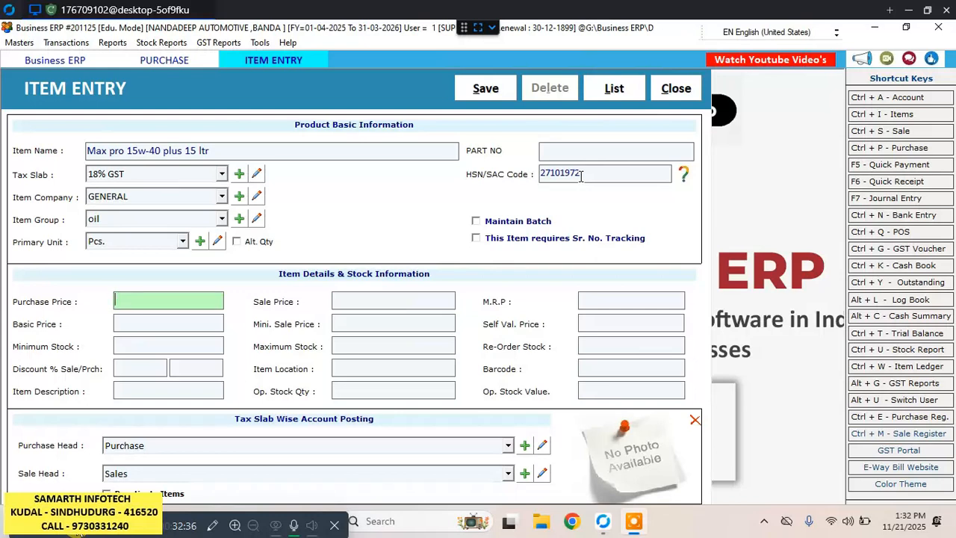
Set the item's purchase price to 4059, leave the other prices blank, and save the item.
text(4059)
key(Return)
key(Return)
key(Return)
key(Return)
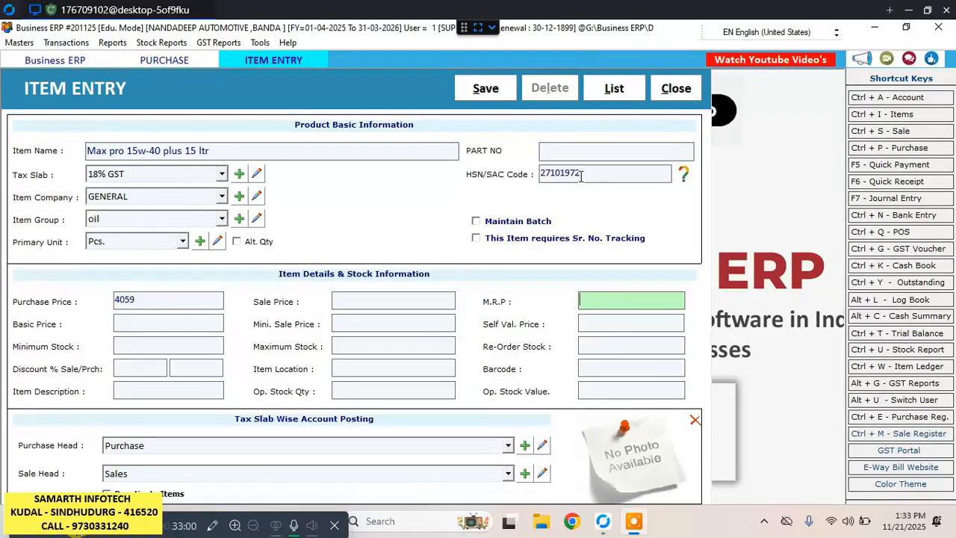
key(Return)
key(Return)
key(Return)
key(Return)
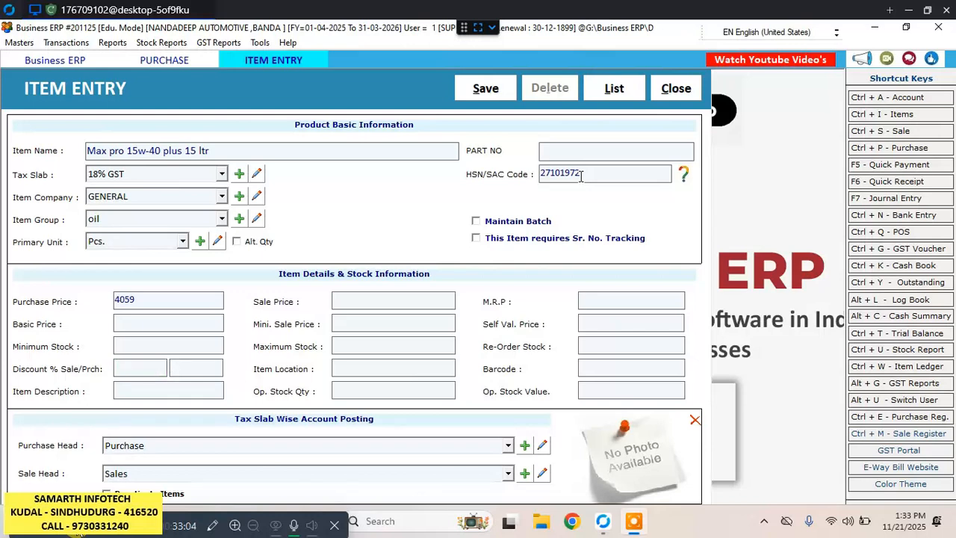
click(511, 93)
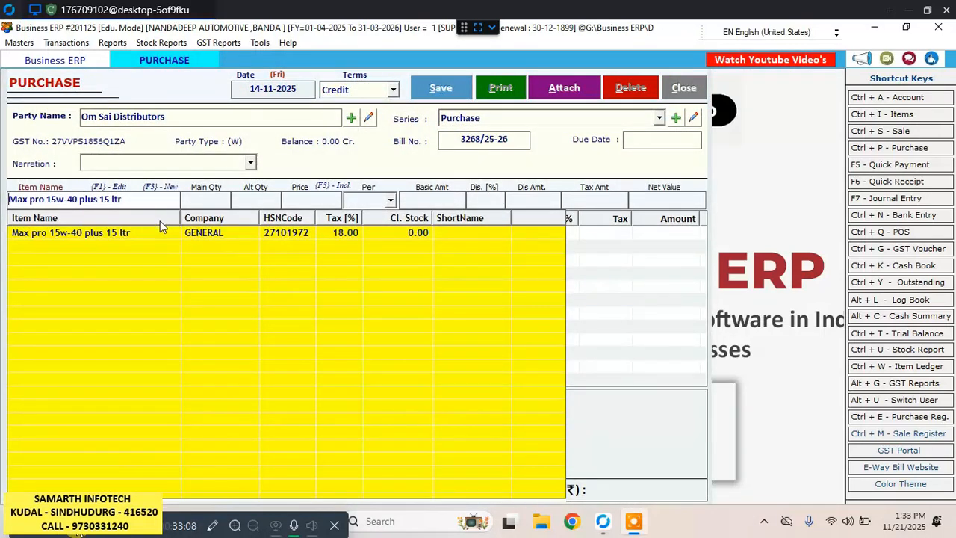
Open another new item entry from the purchase bill and begin its name with "power".
key(F3)
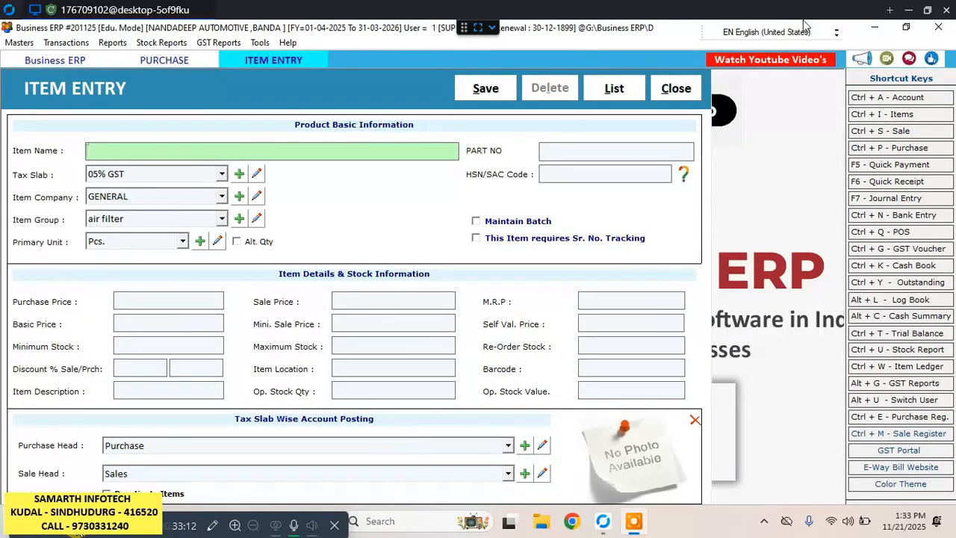
text(power)
key(BackSpace)
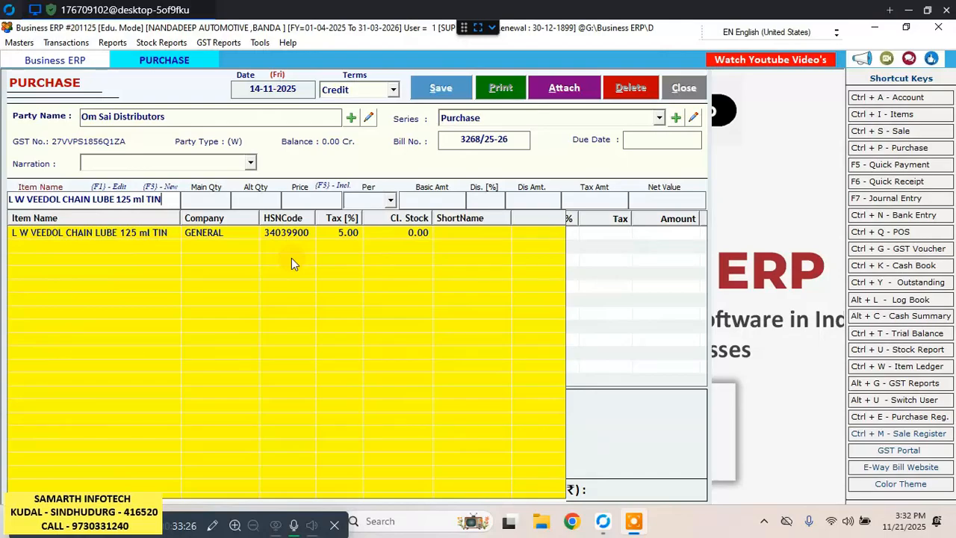
Clear the item name on the bill line, search for "ma", and select Max pro 15w-40 plus 15 ltr.
key(BackSpace)
key(BackSpace)
key(BackSpace)
key(BackSpace)
key(BackSpace)
key(BackSpace)
key(BackSpace)
key(BackSpace)
key(BackSpace)
key(BackSpace)
key(BackSpace)
key(BackSpace)
key(BackSpace)
key(BackSpace)
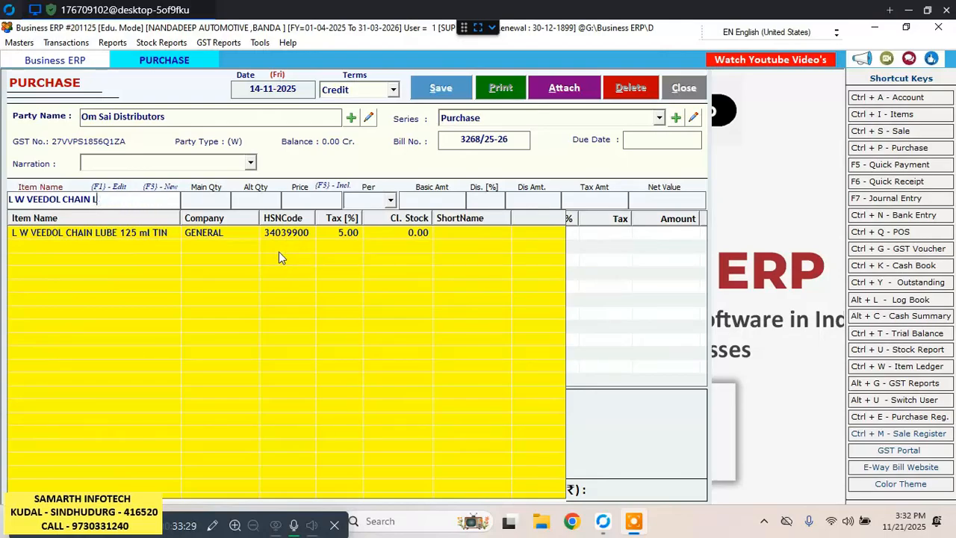
key(BackSpace)
key(BackSpace)
key(BackSpace)
key(BackSpace)
key(BackSpace)
key(BackSpace)
key(BackSpace)
key(BackSpace)
key(BackSpace)
key(BackSpace)
key(BackSpace)
key(BackSpace)
key(BackSpace)
key(BackSpace)
key(BackSpace)
key(BackSpace)
key(BackSpace)
key(BackSpace)
text(ma)
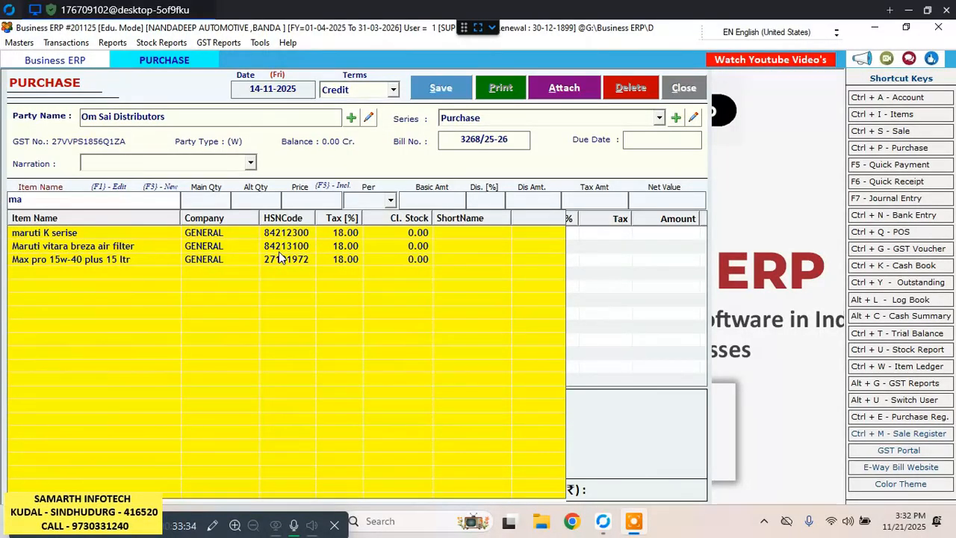
key(Down)
key(Down)
key(Down)
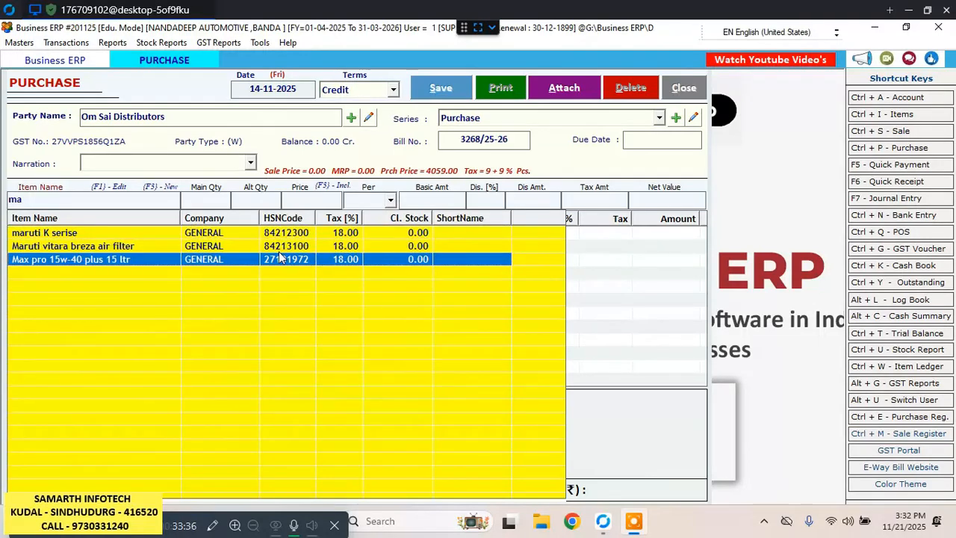
key(Return)
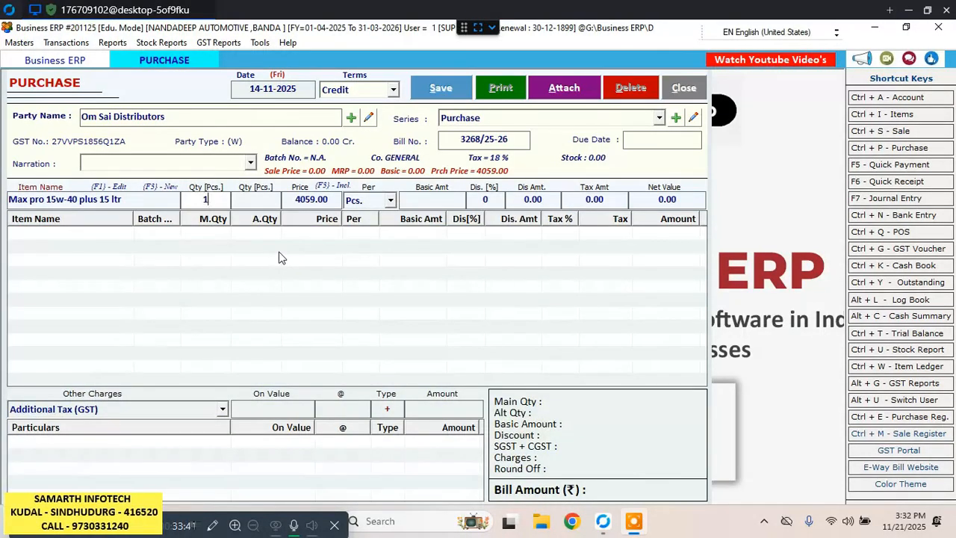
Add the Max pro line to the bill with quantity 1 at 4059.00 per Pcs. and no discount.
text(1)
key(Return)
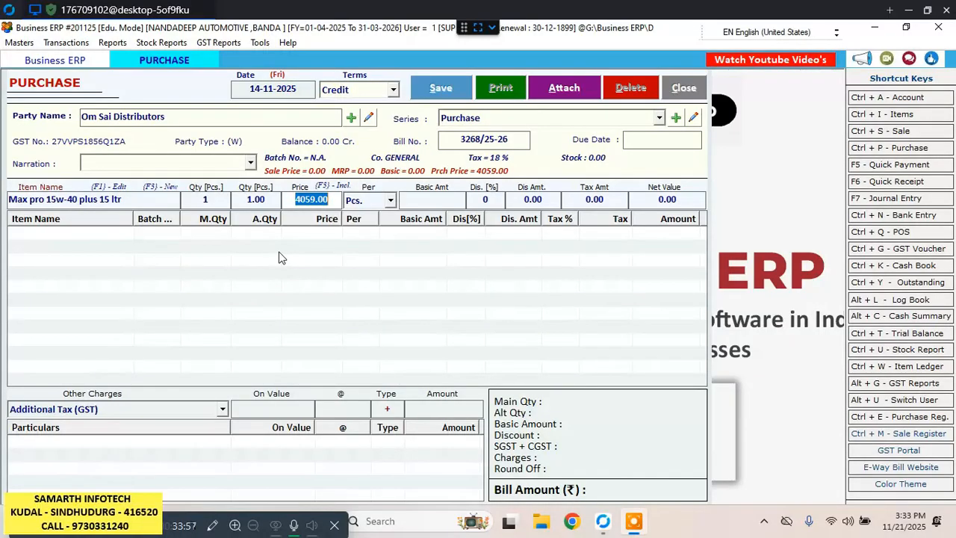
key(Return)
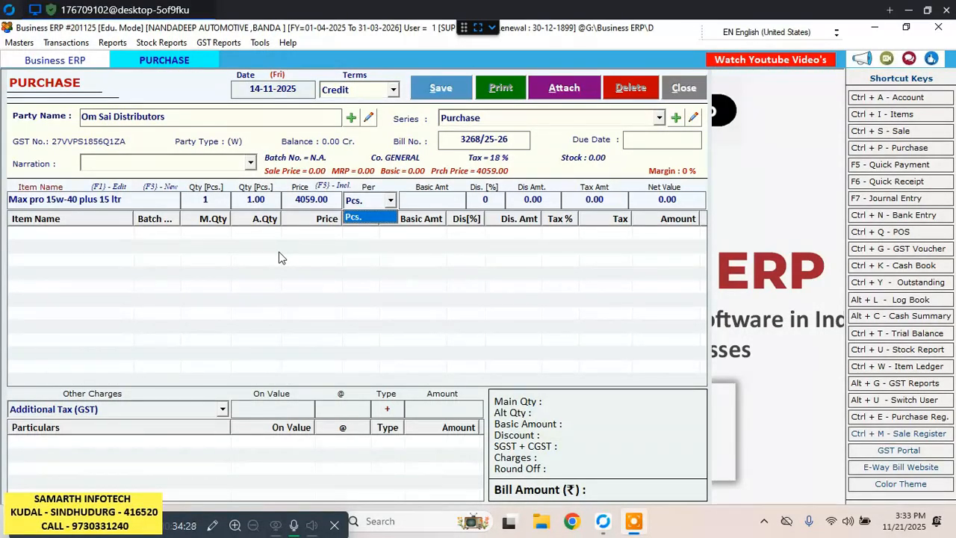
key(Return)
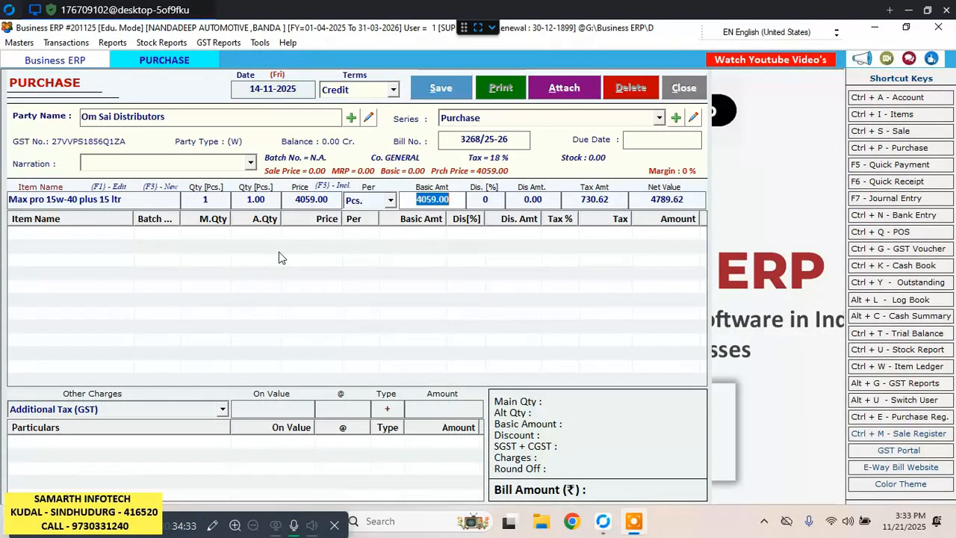
key(Return)
key(Return)
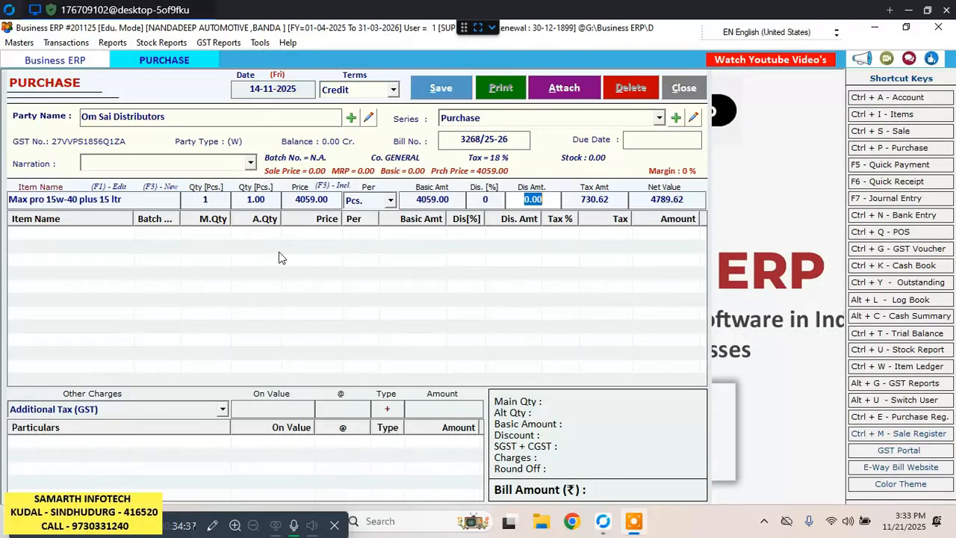
key(Return)
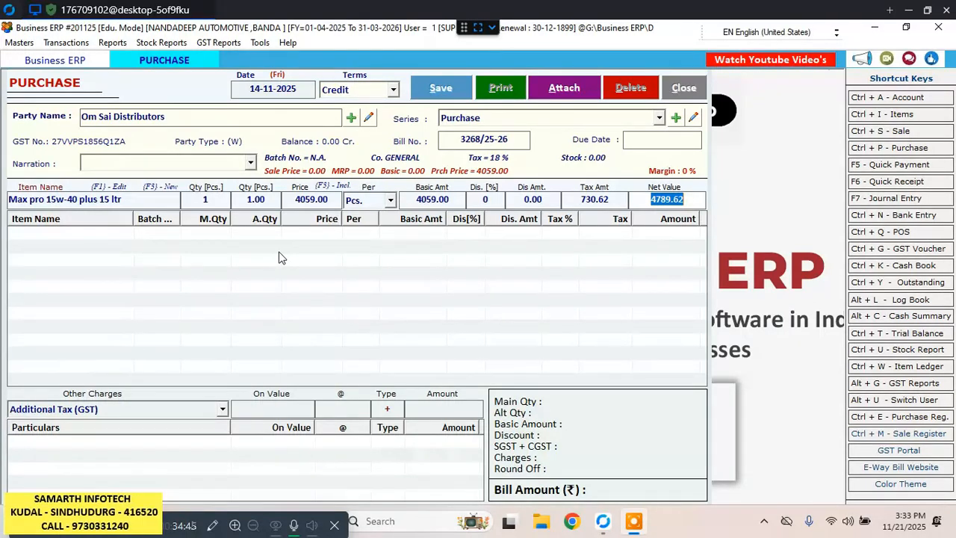
key(Return)
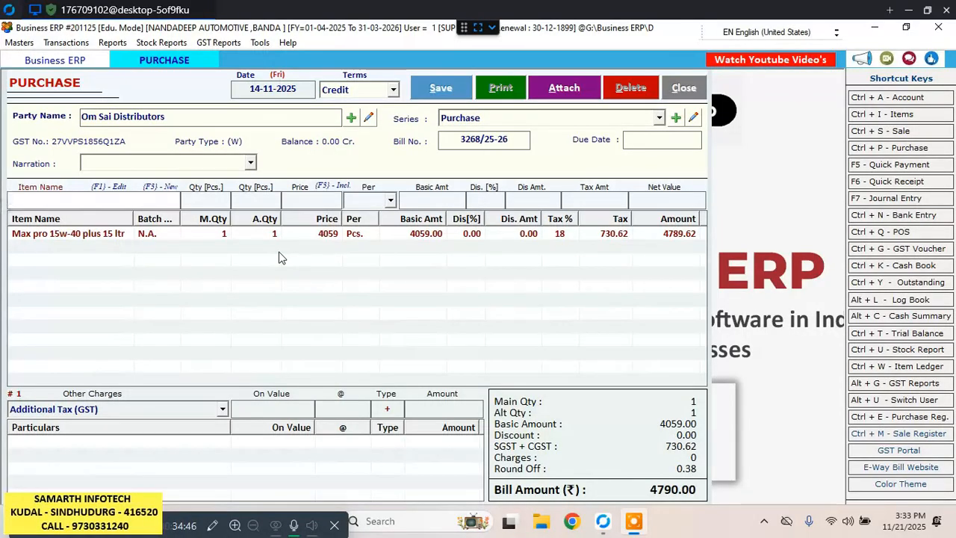
Add powertron 5w30 SN 3.5 L TIN to the purchase bill with quantity 2 at 1076.25 per Pcs. and no discount.
text(po)
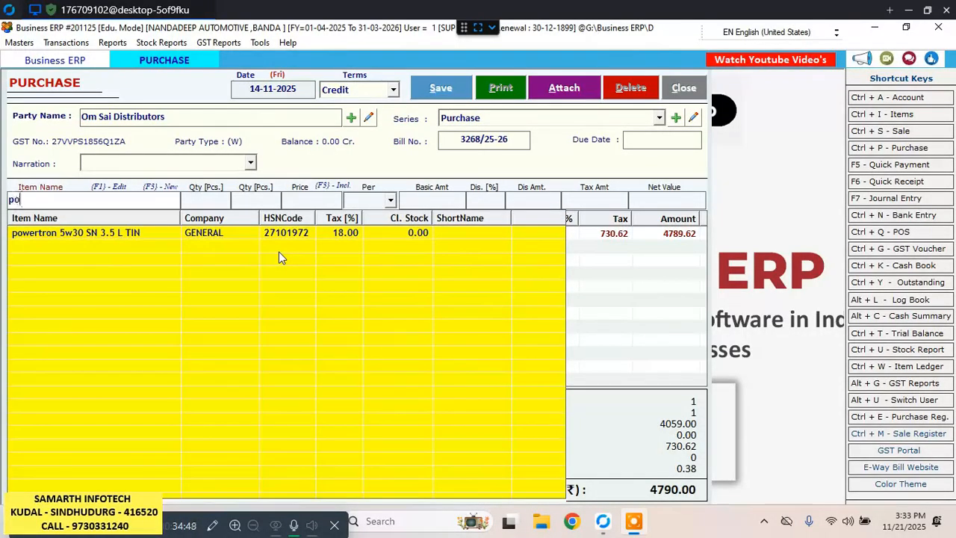
text(we)
key(Down)
key(Return)
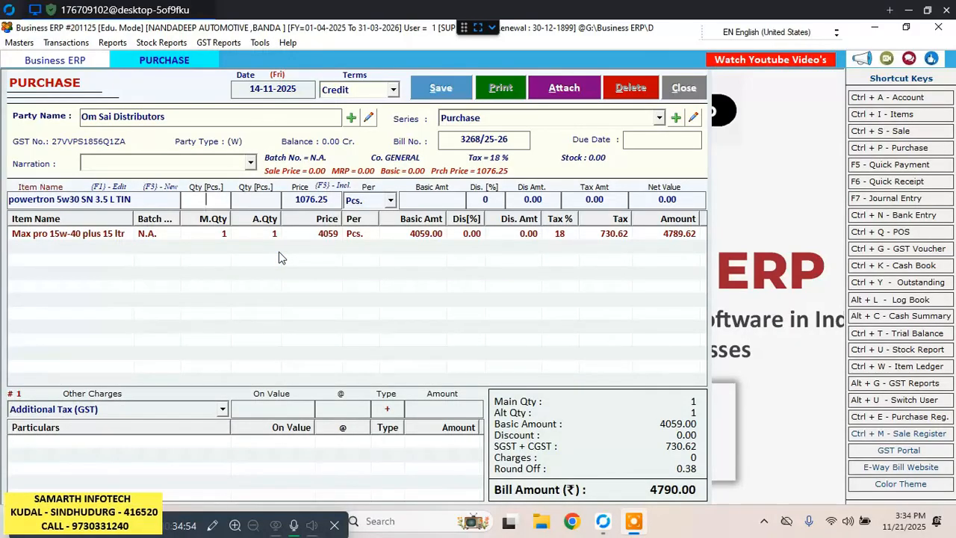
text(2)
key(Return)
key(Return)
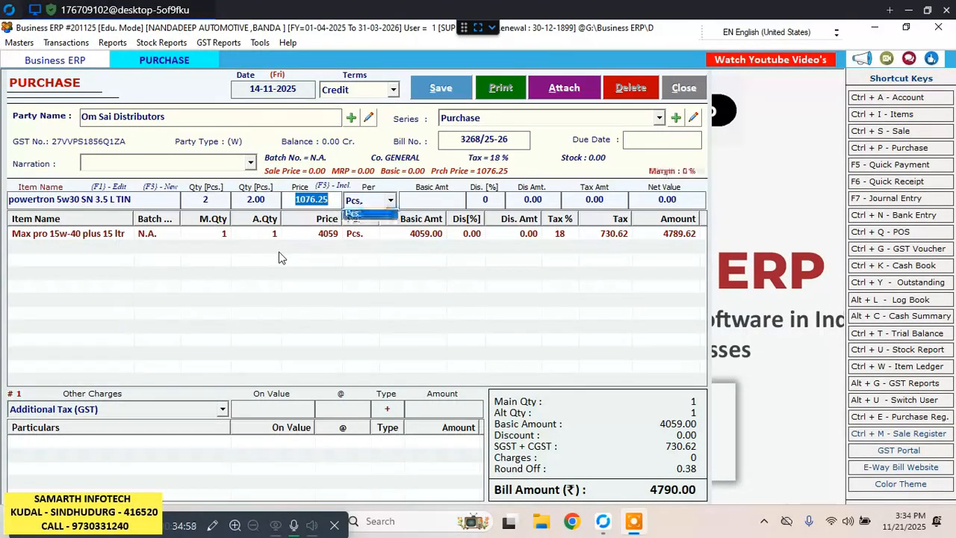
key(Return)
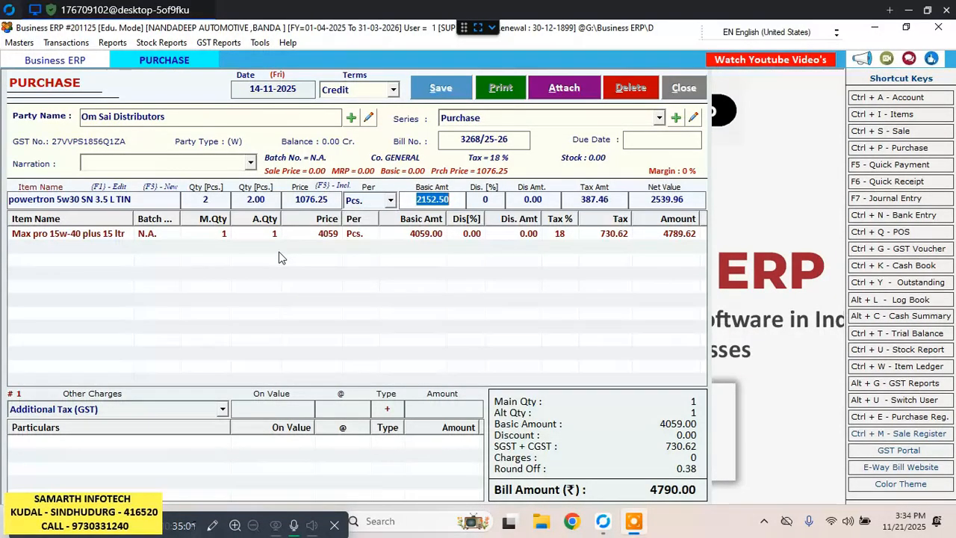
key(Return)
key(Return)
key(Return)
key(Return)
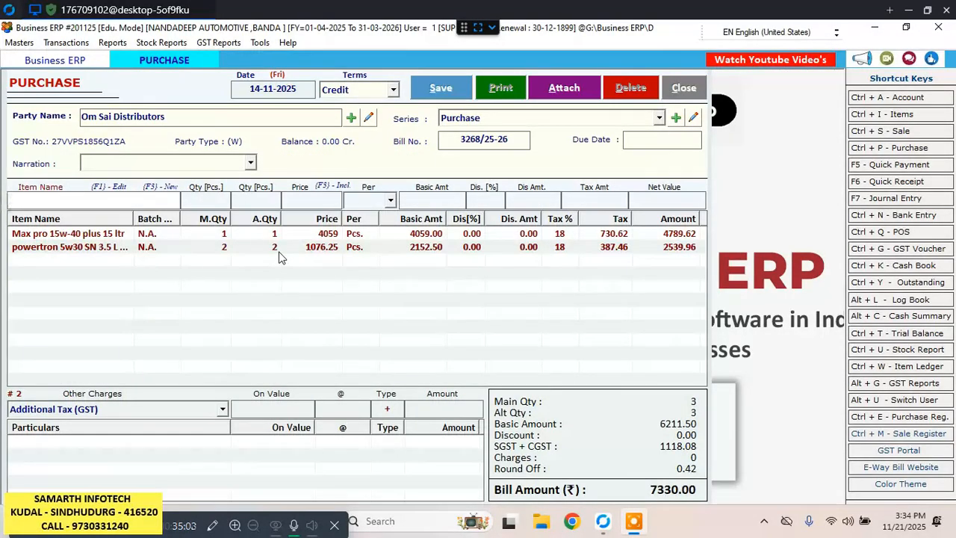
Add TAKE OFF 2T to the purchase bill with quantity 1 at 2101.60 per Pcs. and no discount.
text(ta)
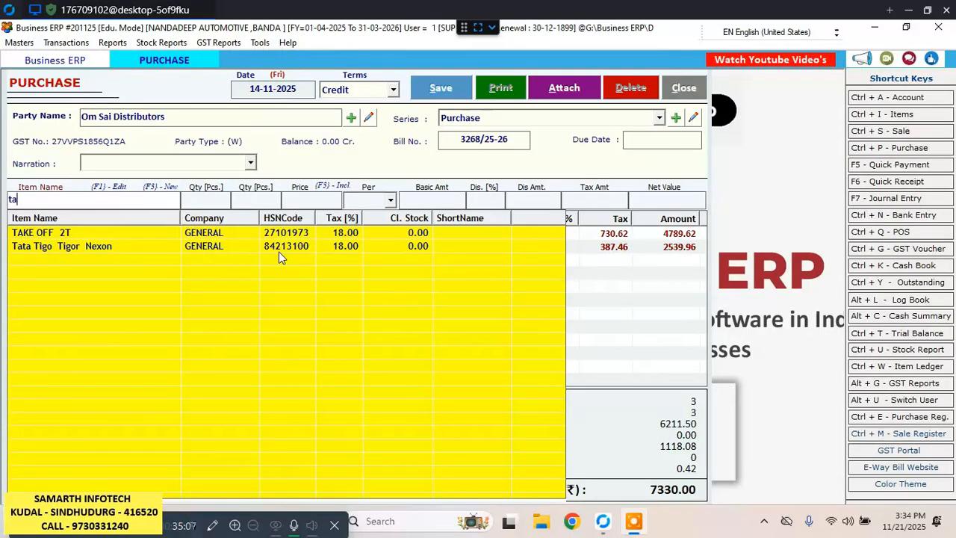
key(Down)
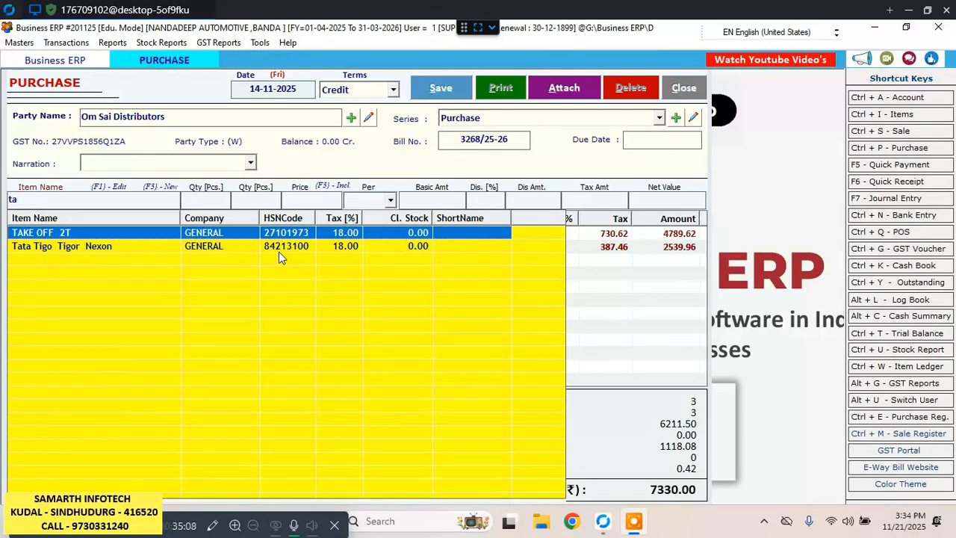
key(Return)
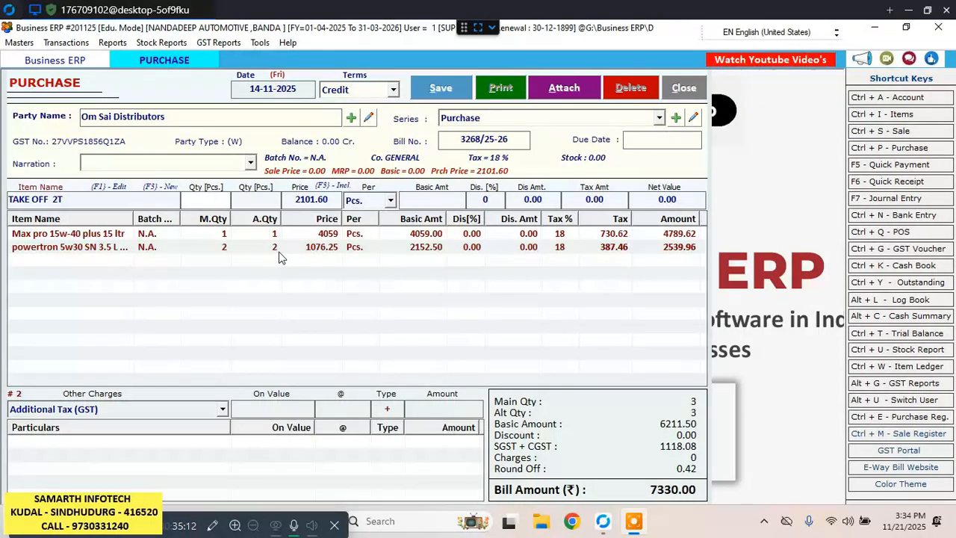
text(1)
key(Return)
key(Return)
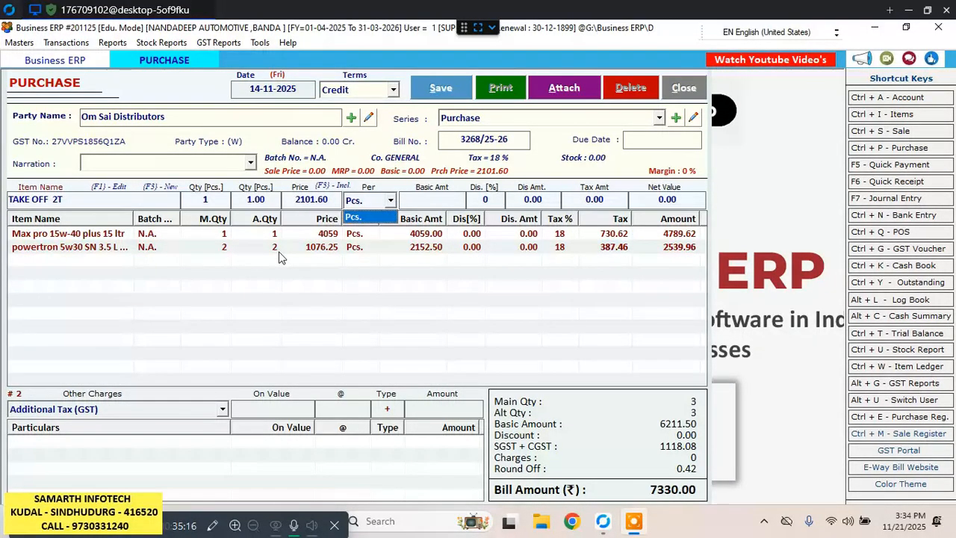
key(Return)
key(Return)
key(Return)
key(Return)
key(Return)
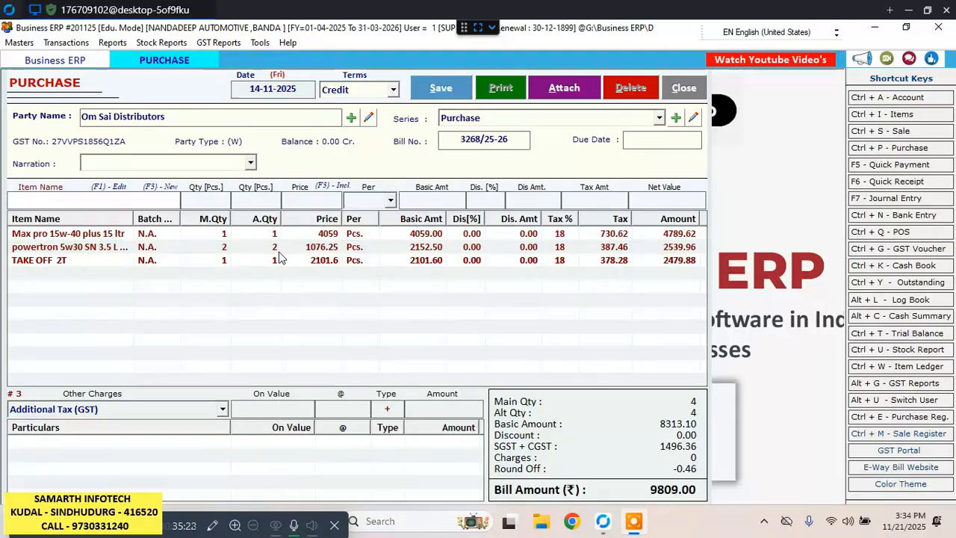
Add SPRINT 20W40 CF/SF to the purchase bill with quantity 1 at 1822.00 per Pcs. and no discount.
text(sp)
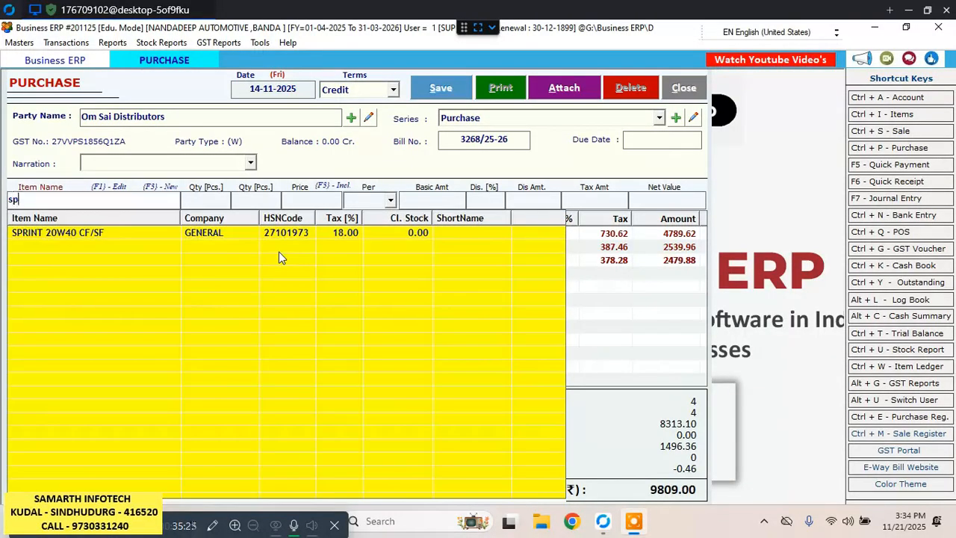
key(Down)
key(Return)
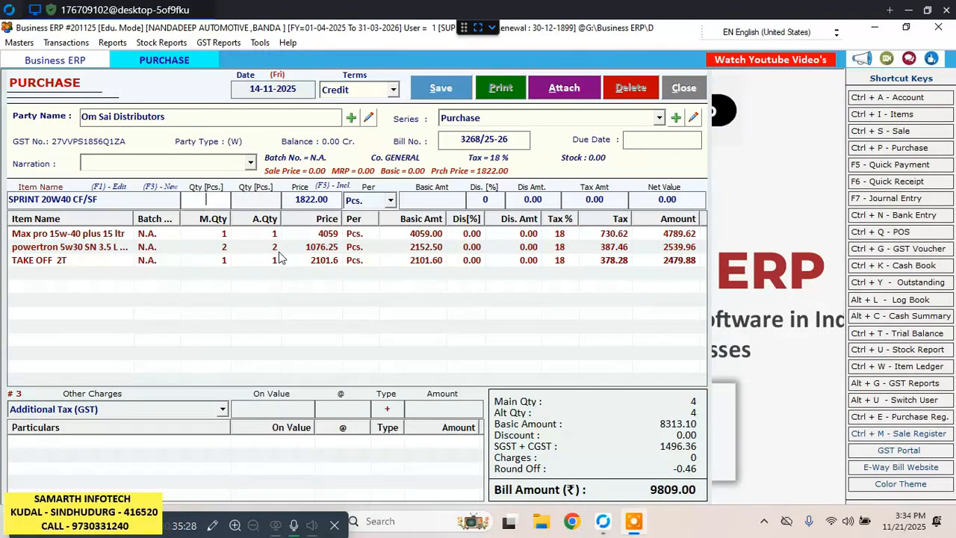
text(1)
key(Return)
key(Return)
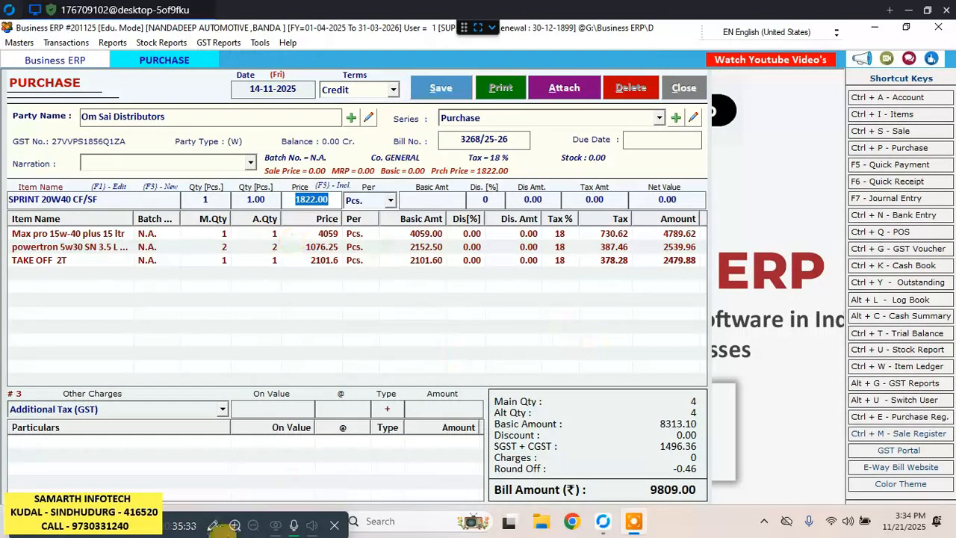
key(Return)
key(Return)
key(Return)
key(Return)
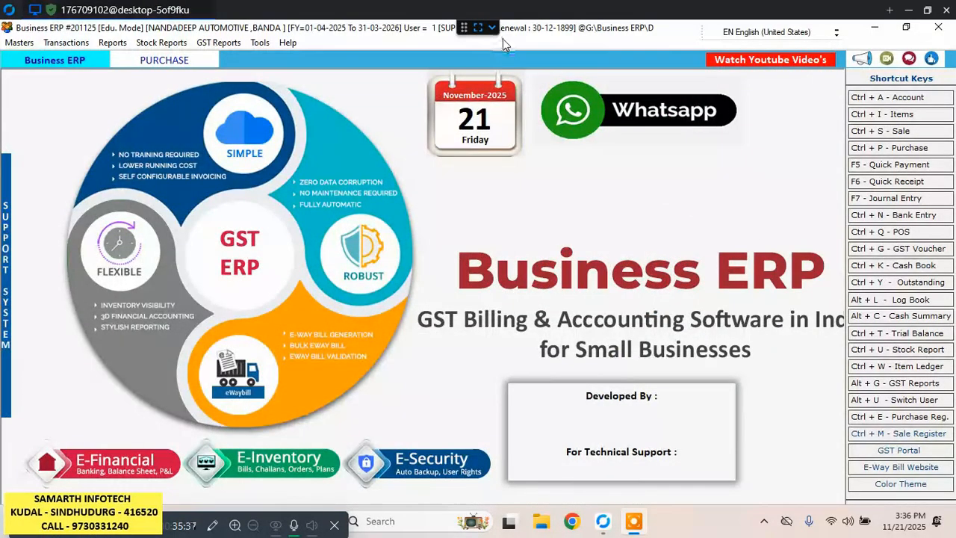
Return from the home page to the open Om Sai Distributors purchase bill.
click(193, 65)
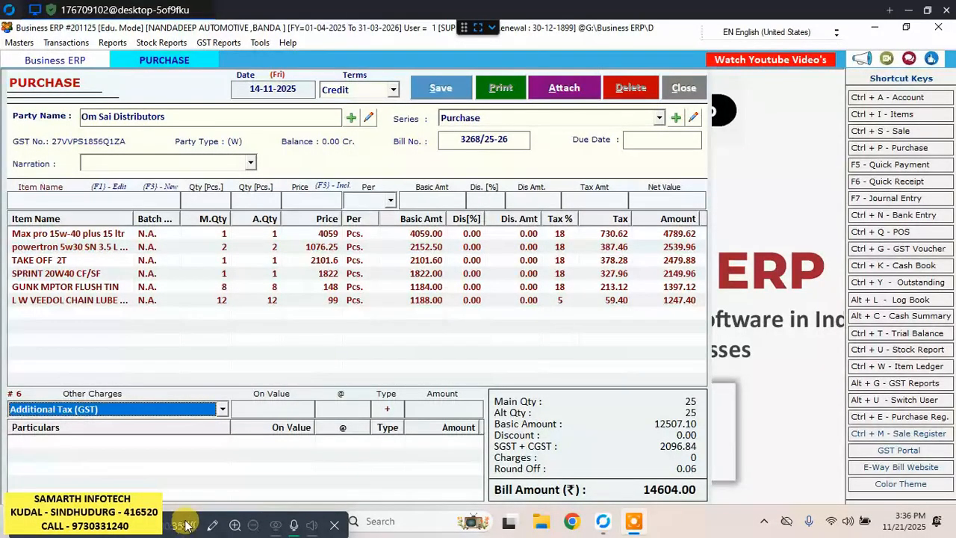
mouse_move(184, 521)
key(Escape)
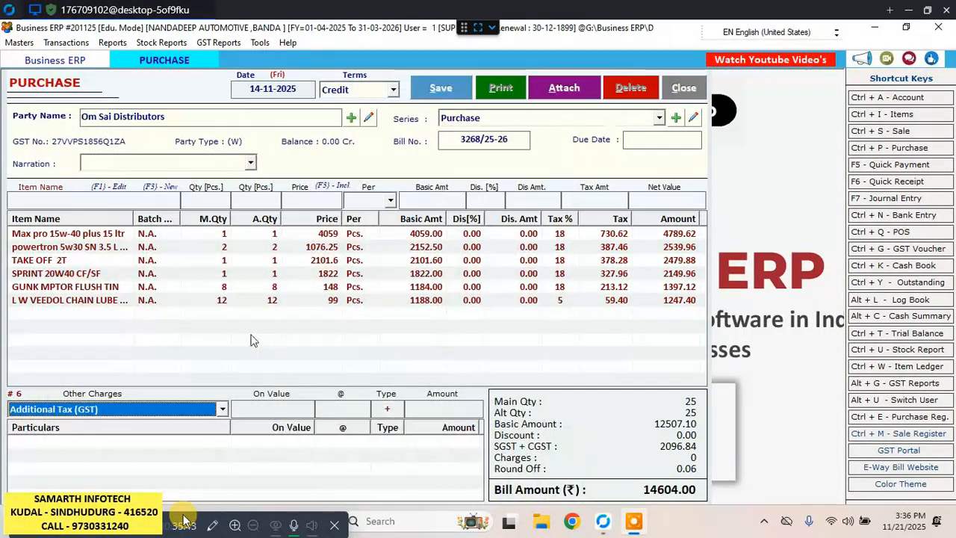
Apply a 5% Discount under the bill's other charges and delete that charge line again.
click(223, 410)
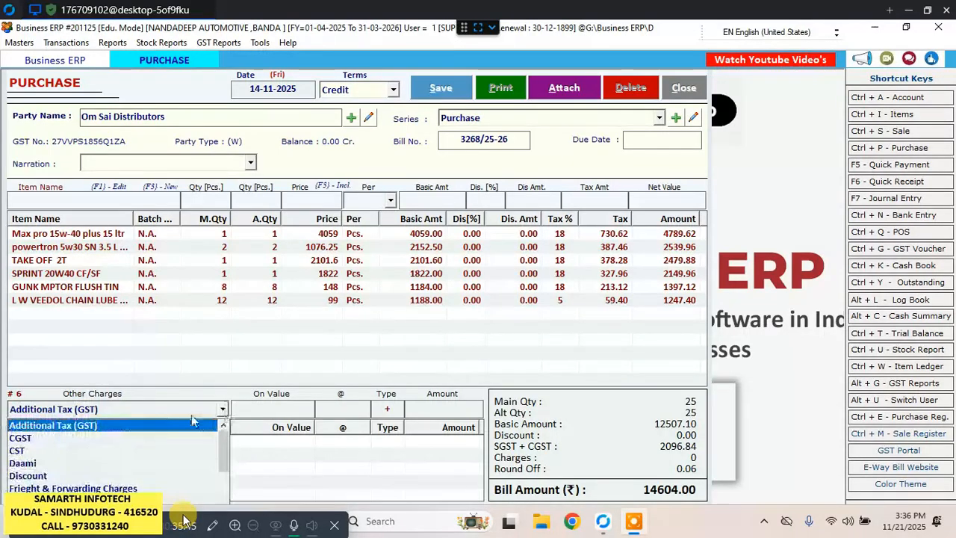
click(61, 476)
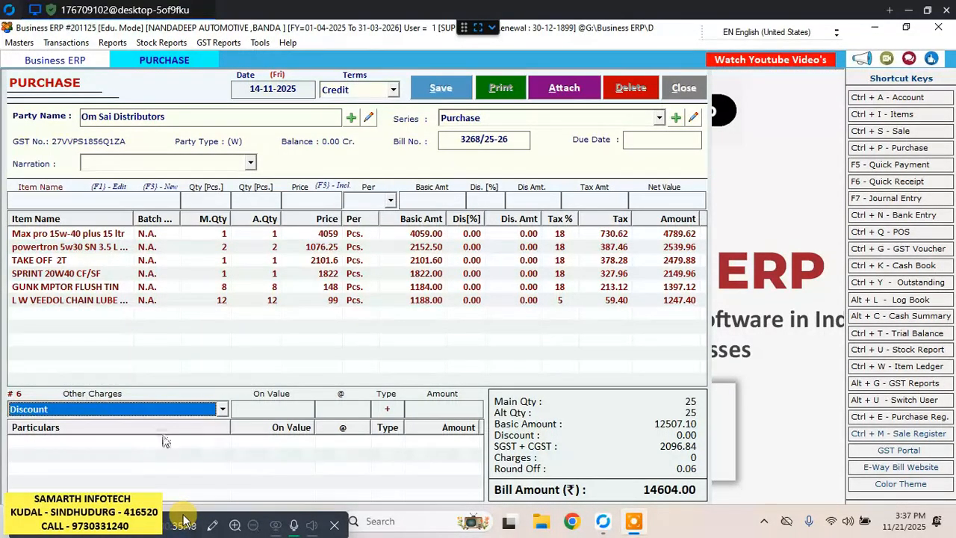
key(Return)
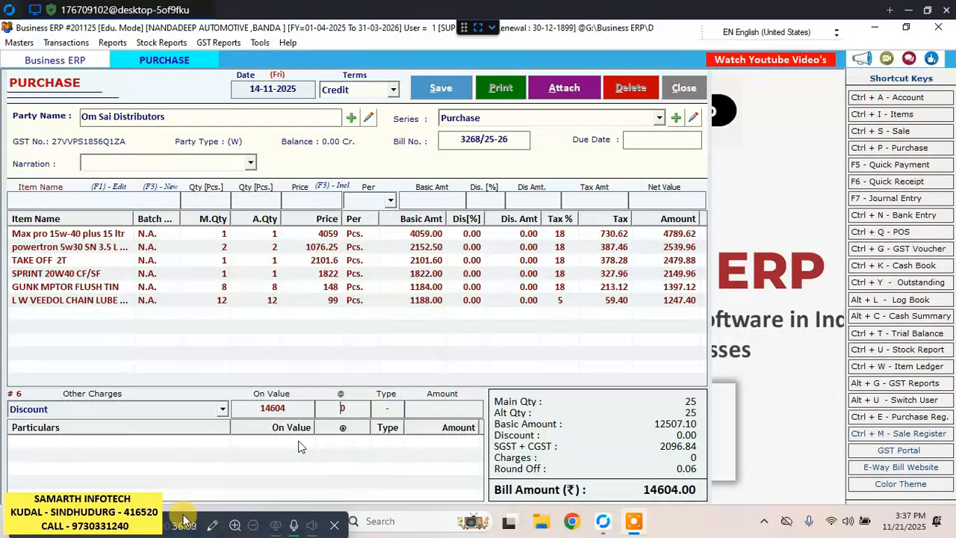
text(5)
key(BackSpace)
key(BackSpace)
text(5)
key(Return)
key(Return)
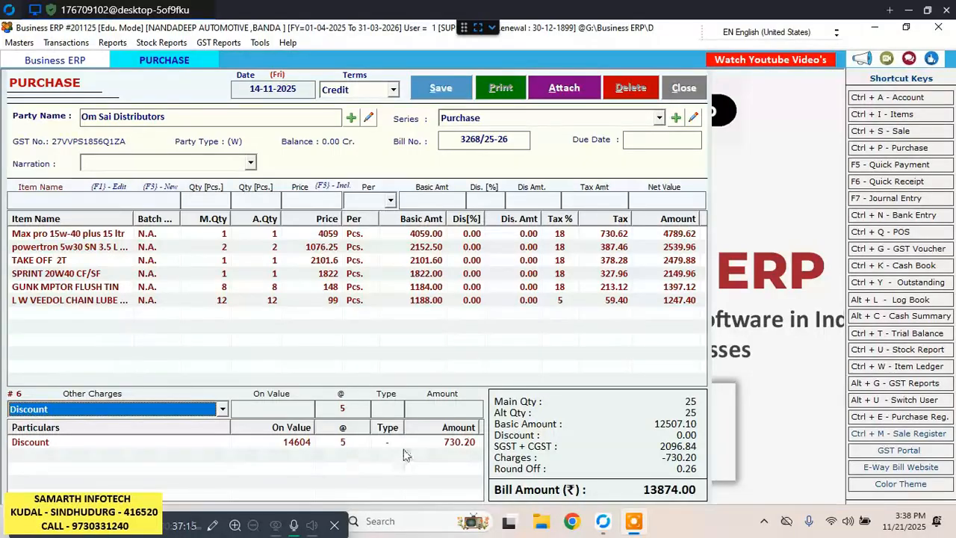
click(342, 445)
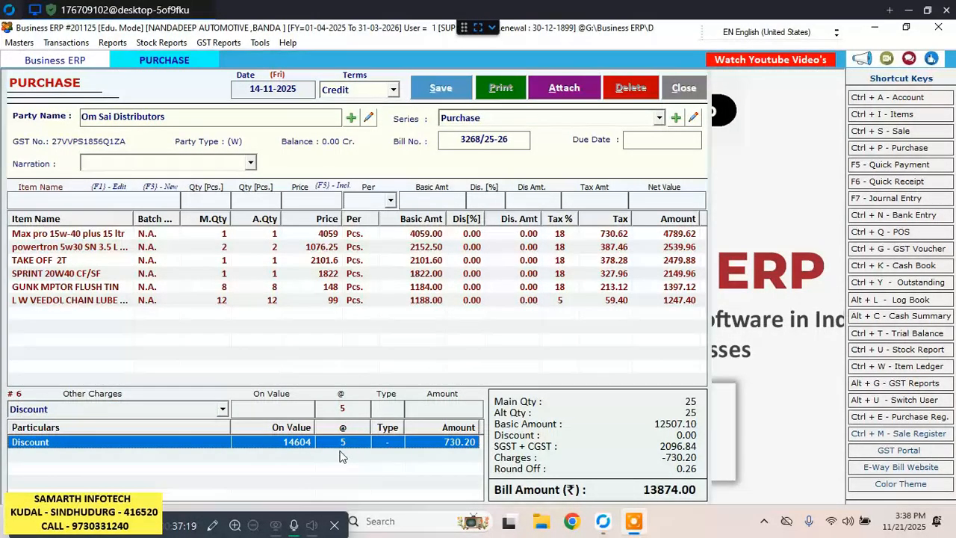
key(Delete)
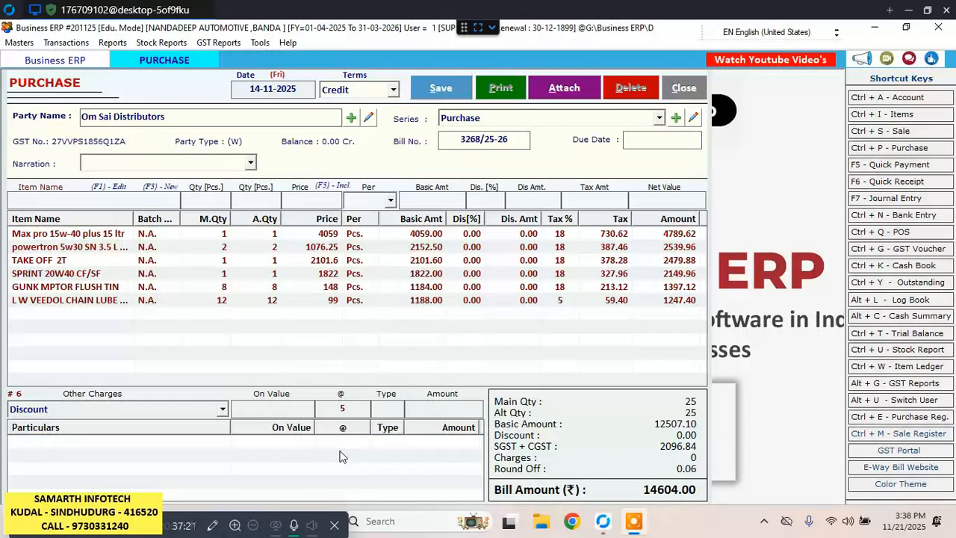
Add a flat Discount of 50 under the bill's other charges, leaving its percentage rate at 0.
click(222, 410)
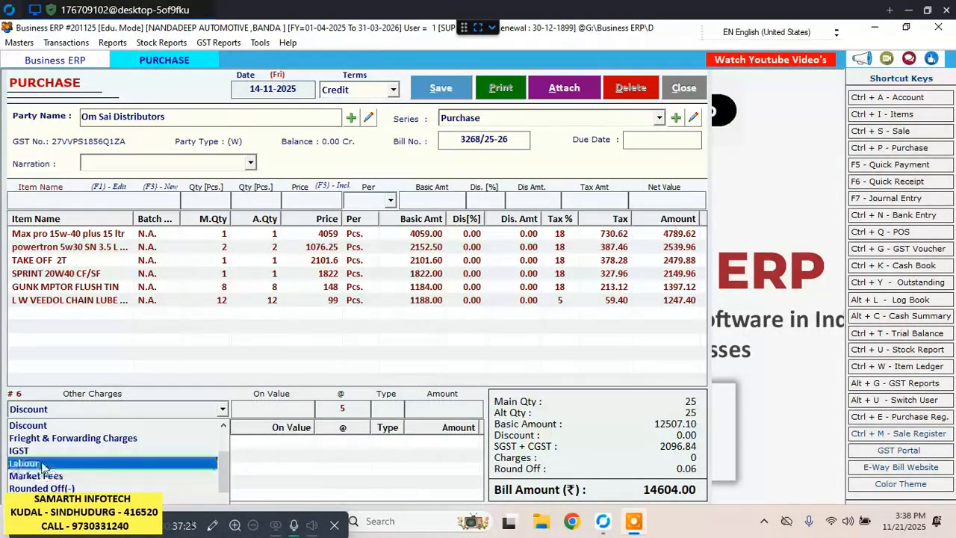
click(53, 430)
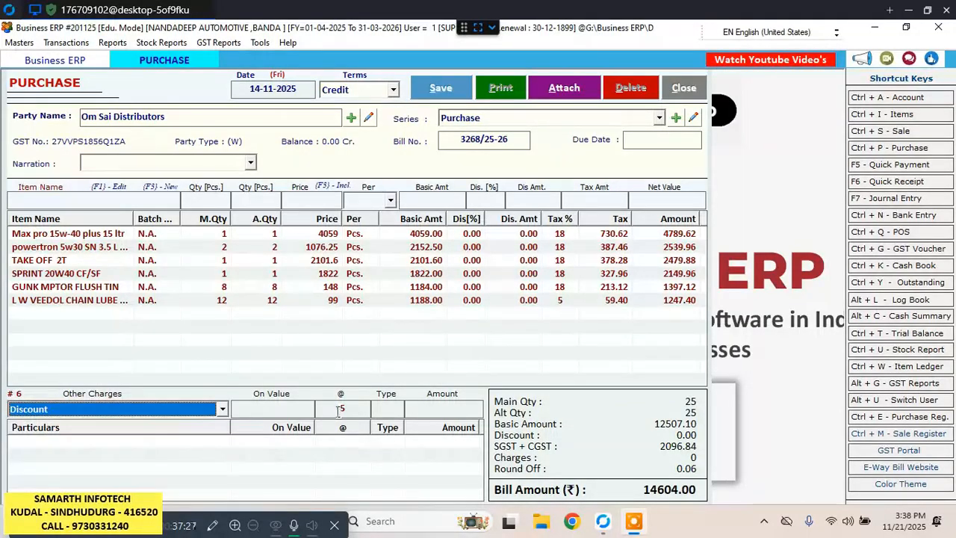
click(267, 417)
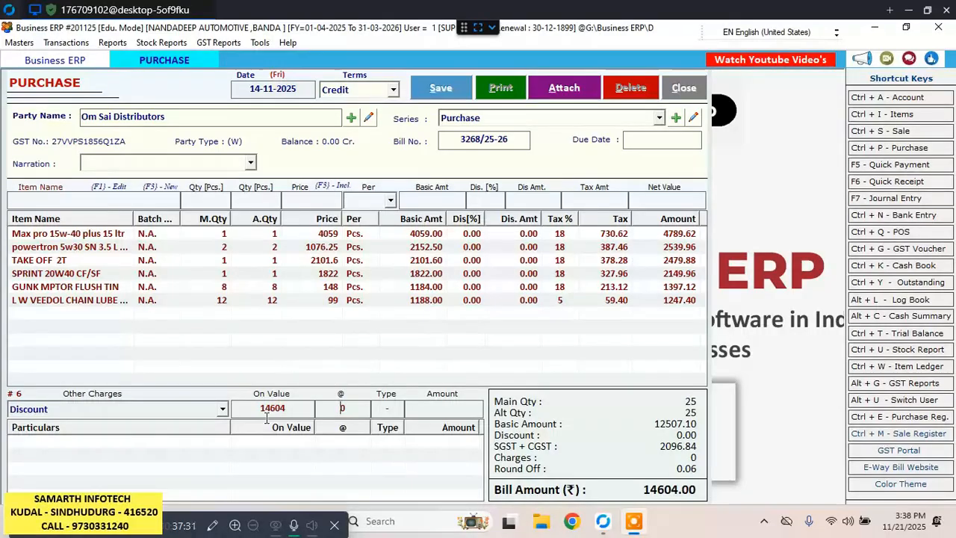
key(Return)
text(500)
key(BackSpace)
key(Return)
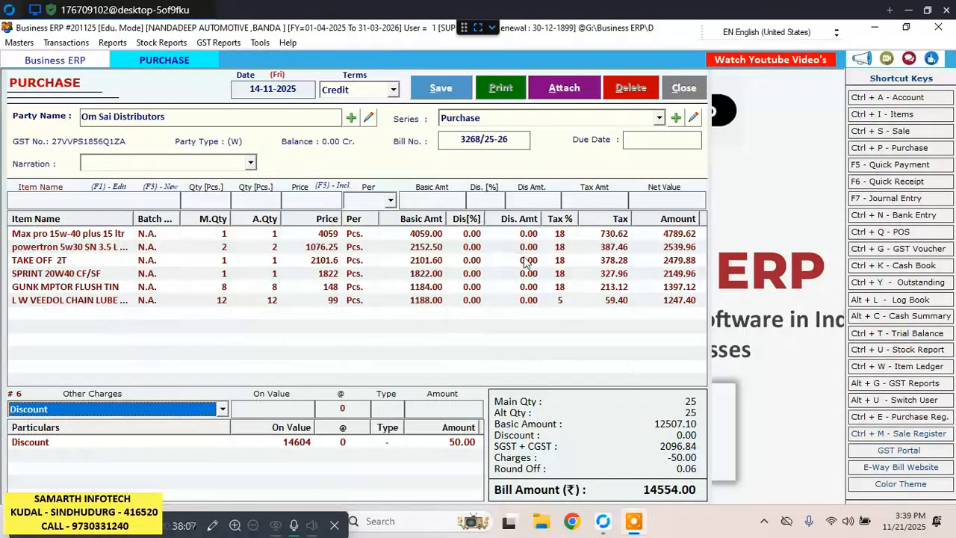
Delete the L W VEEDOL CHAIN LUBE line from the bill and select that 125 ml TIN item again for a new line.
click(566, 302)
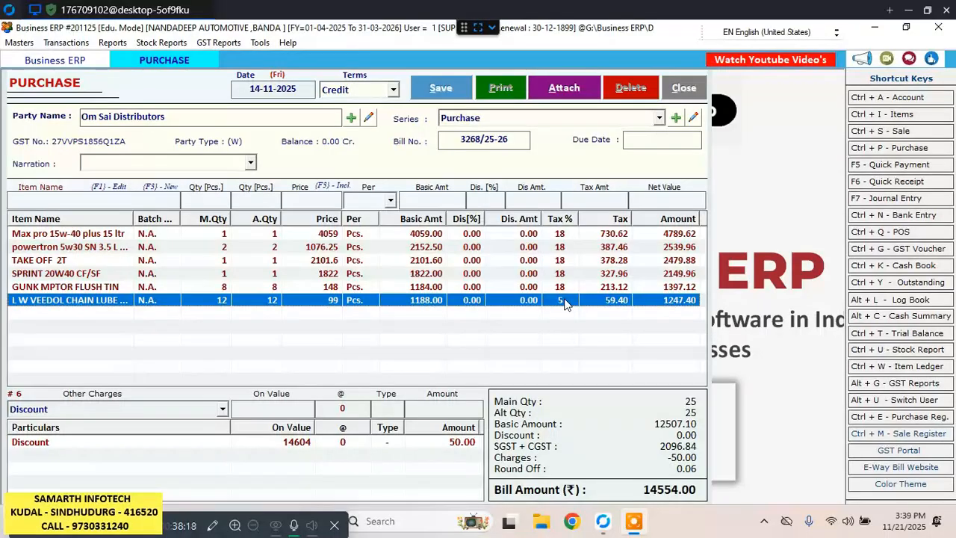
key(Delete)
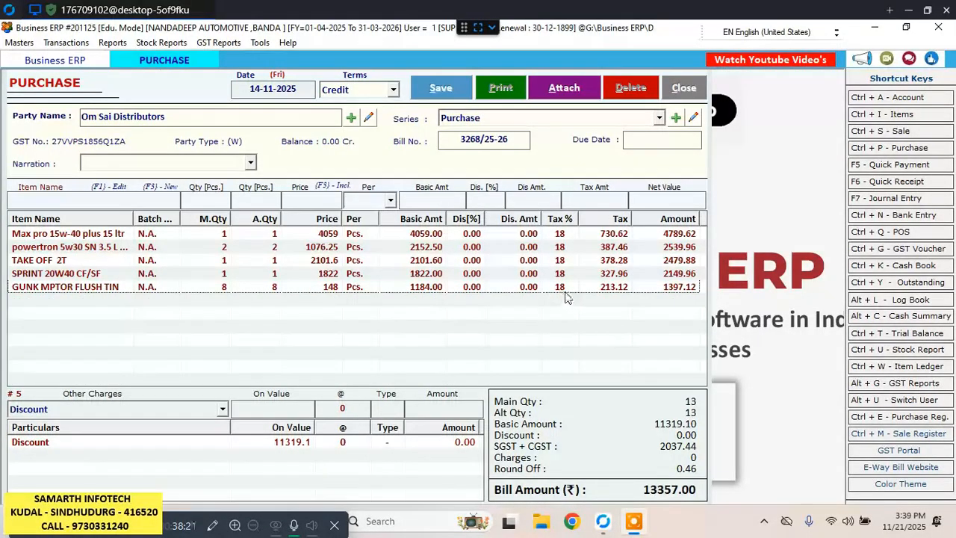
click(81, 198)
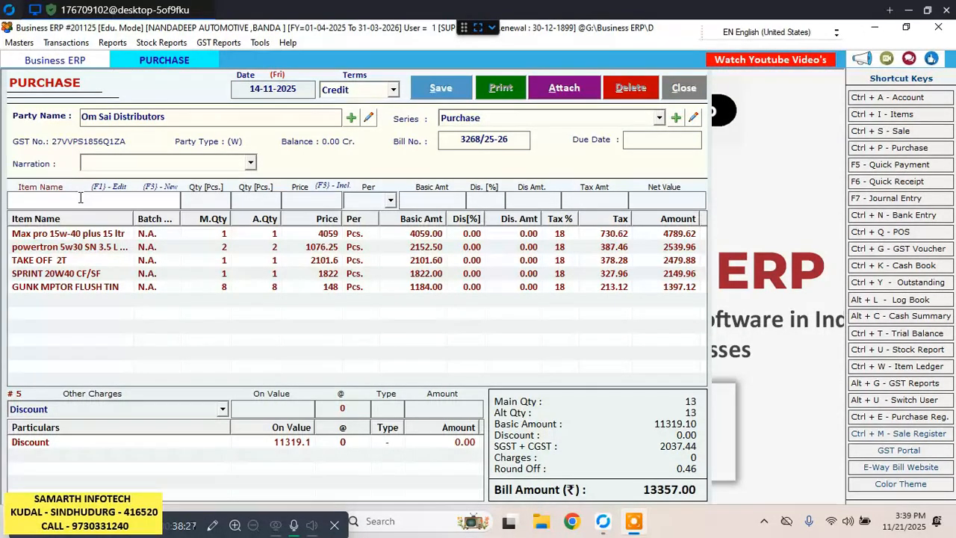
text(l)
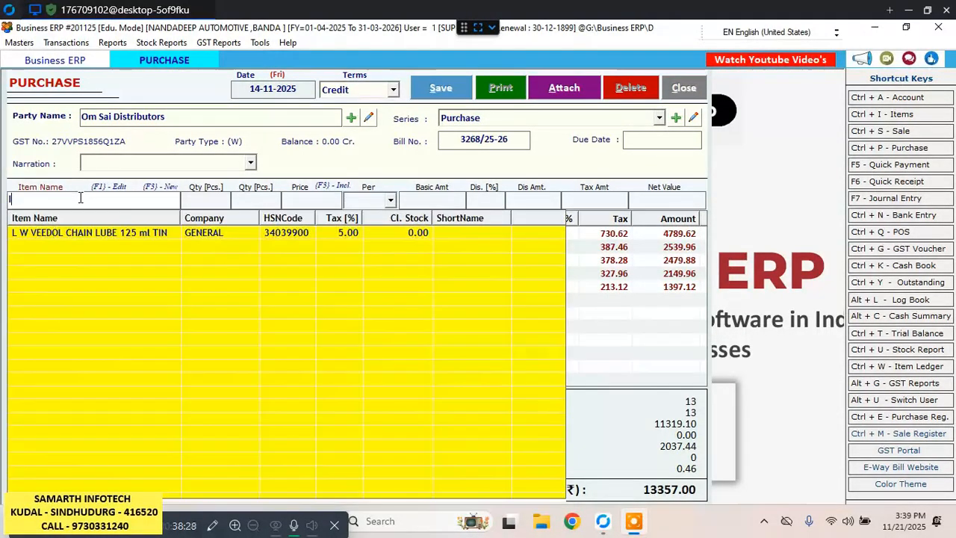
key(Down)
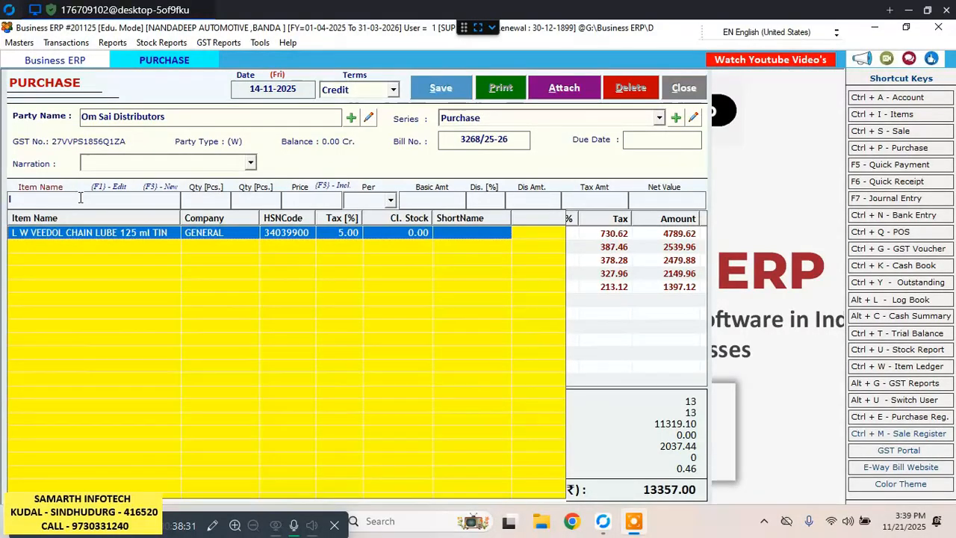
key(Return)
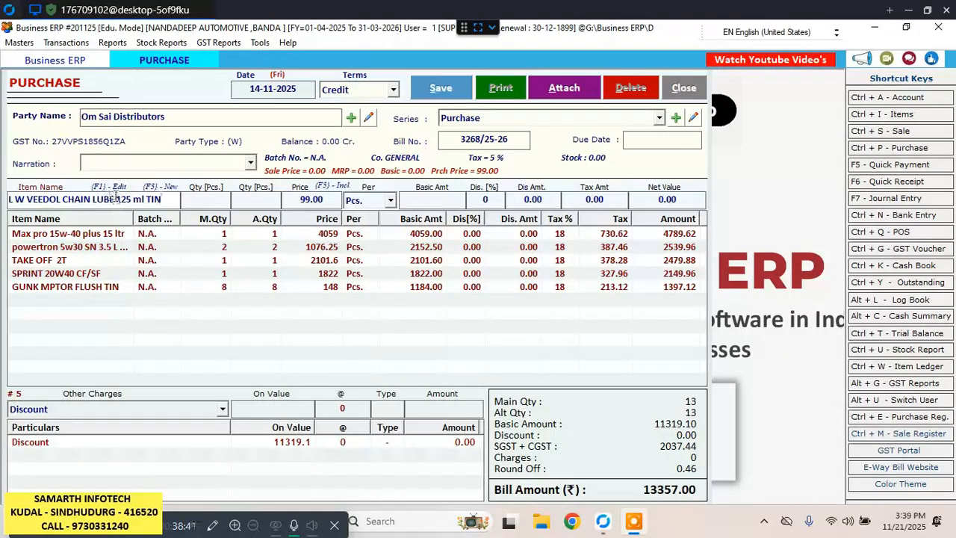
Change the L W VEEDOL CHAIN LUBE 125 ml TIN item's tax slab to 18% GST and update the item.
key(F1)
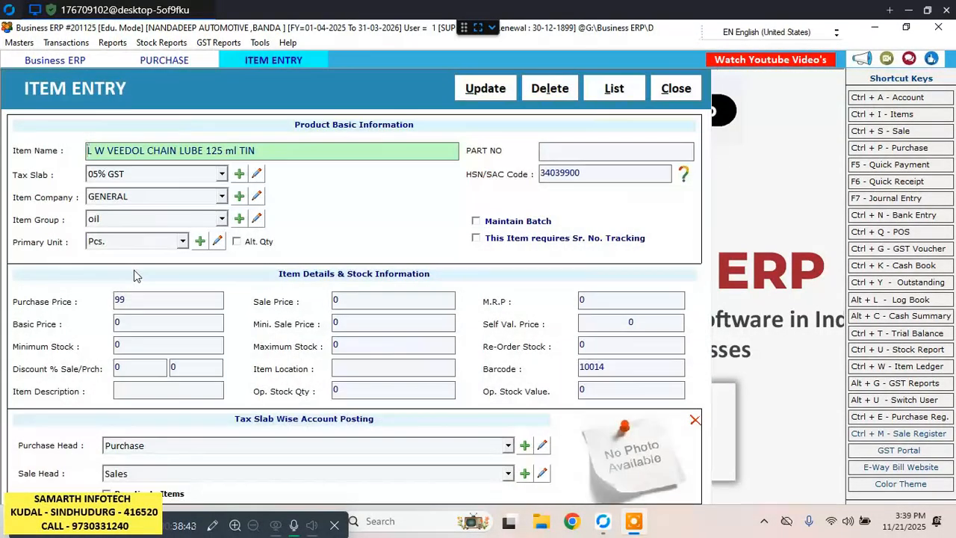
click(221, 177)
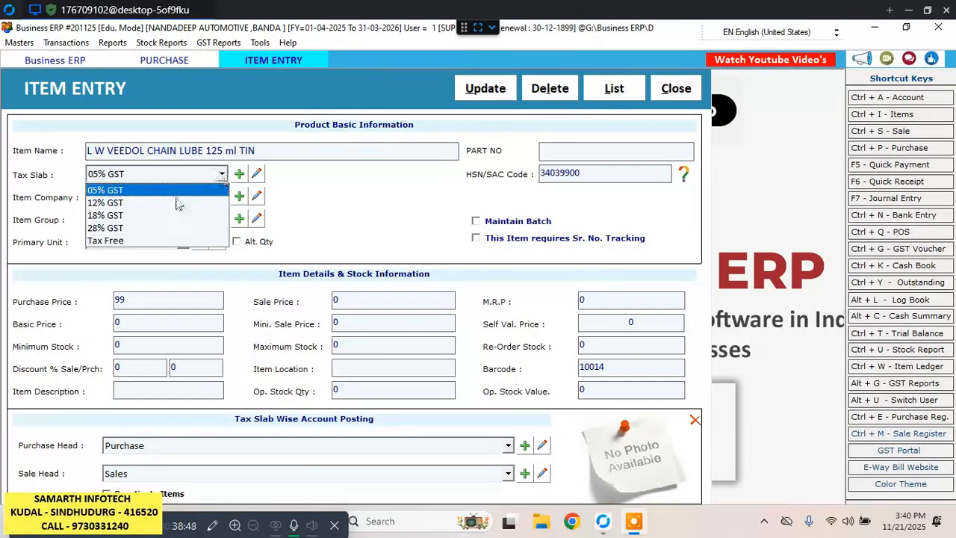
click(112, 214)
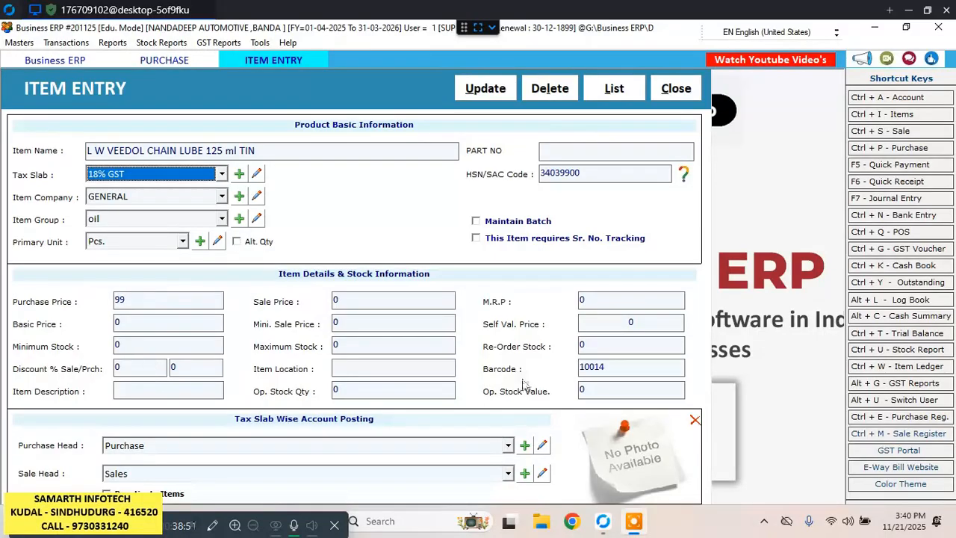
click(510, 89)
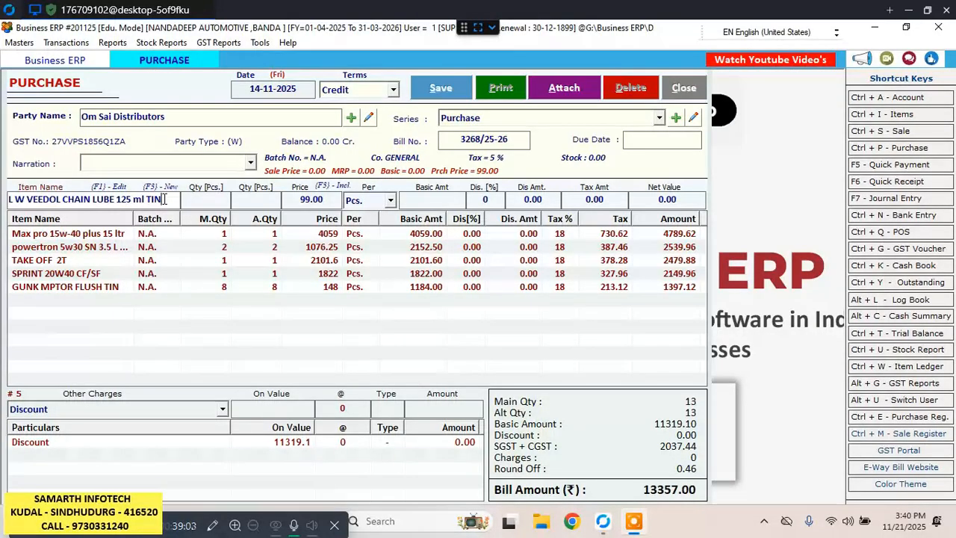
Reselect L W VEEDOL CHAIN LUBE 125 ml TIN and add it to the bill with quantity 12 Pcs. at price 99.
key(BackSpace)
key(BackSpace)
key(BackSpace)
key(BackSpace)
key(BackSpace)
key(BackSpace)
key(BackSpace)
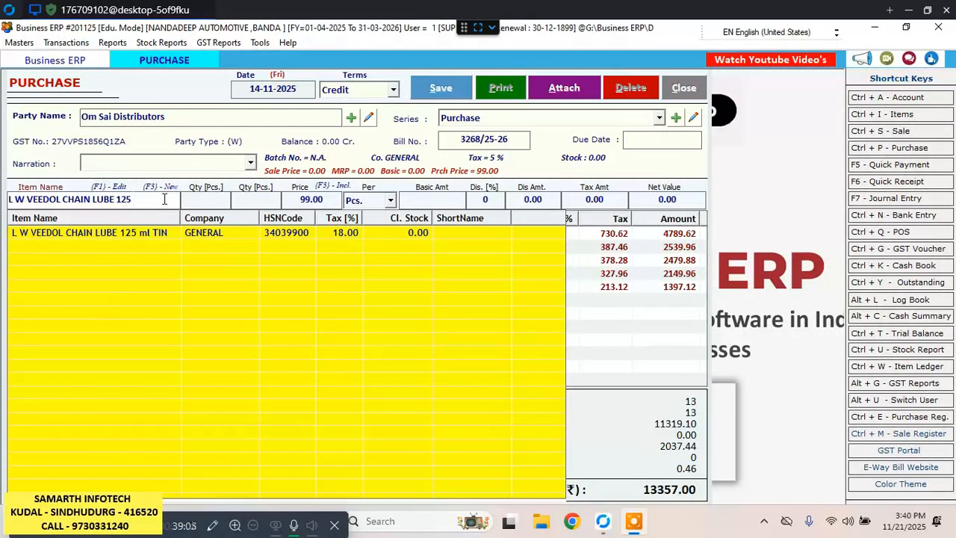
key(Return)
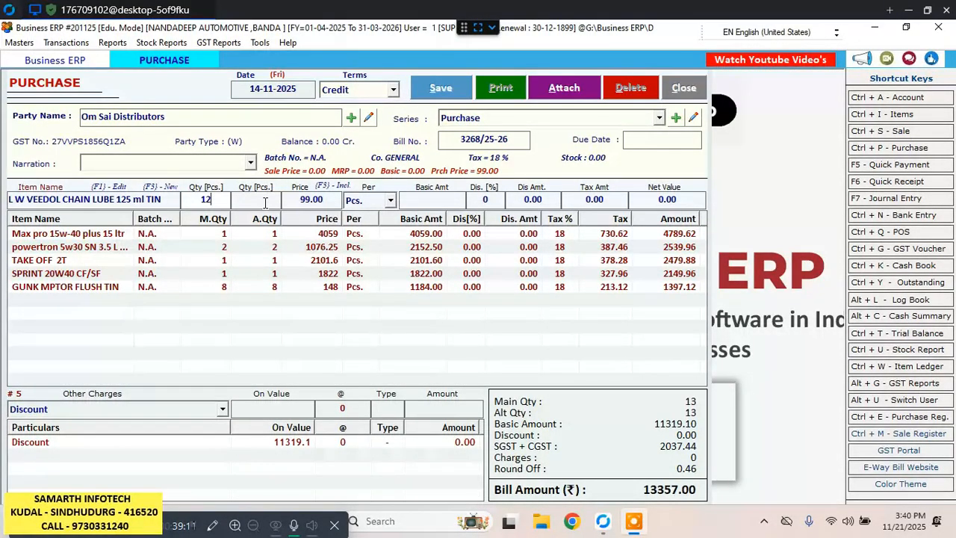
key(Return)
key(Return)
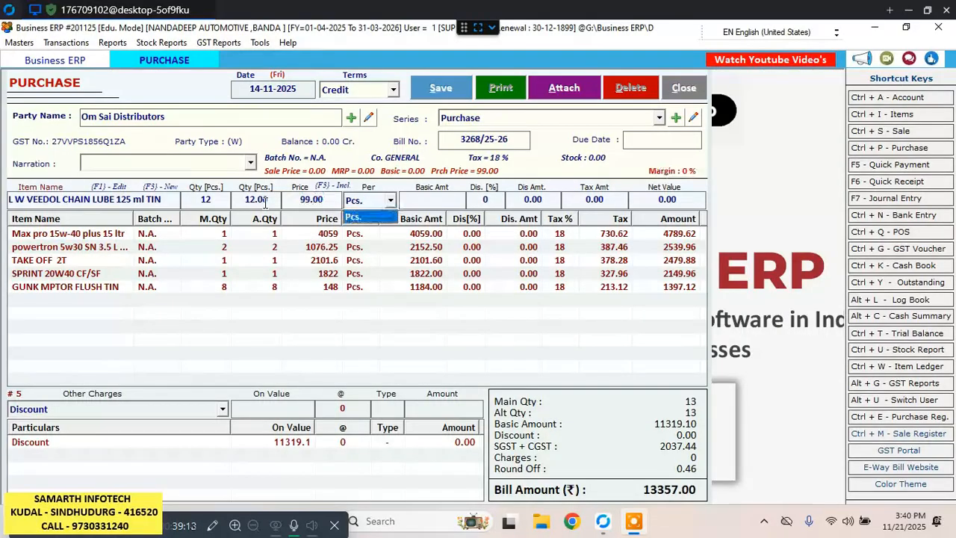
key(Return)
key(Return)
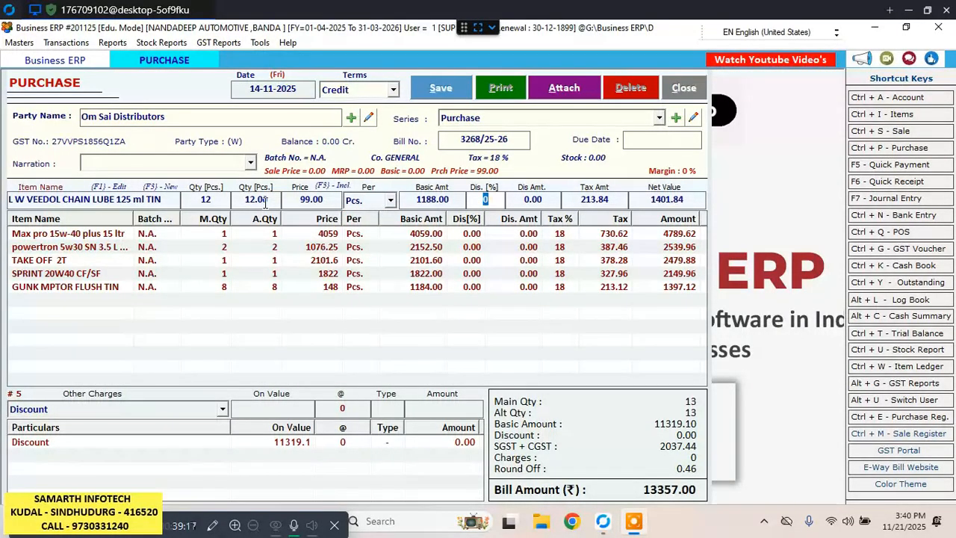
key(Return)
key(Return)
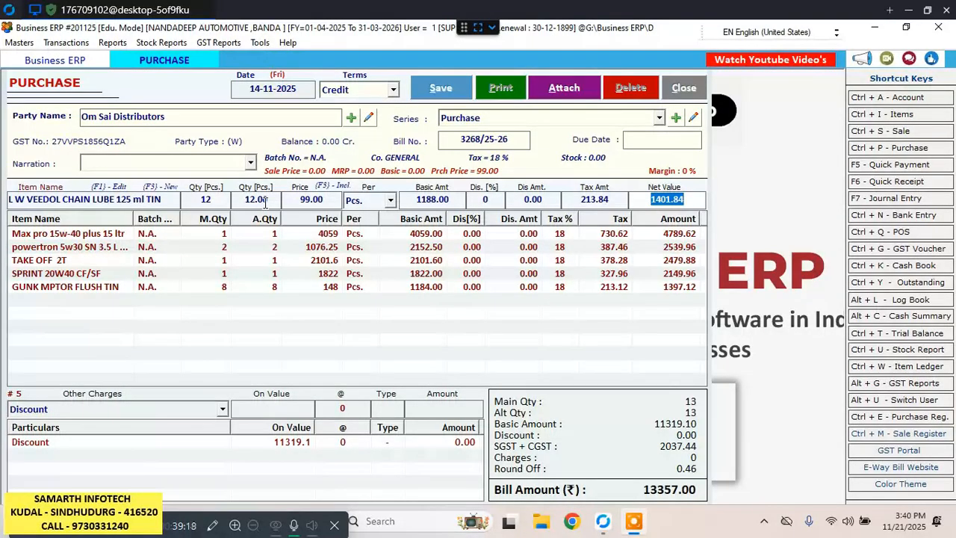
key(Return)
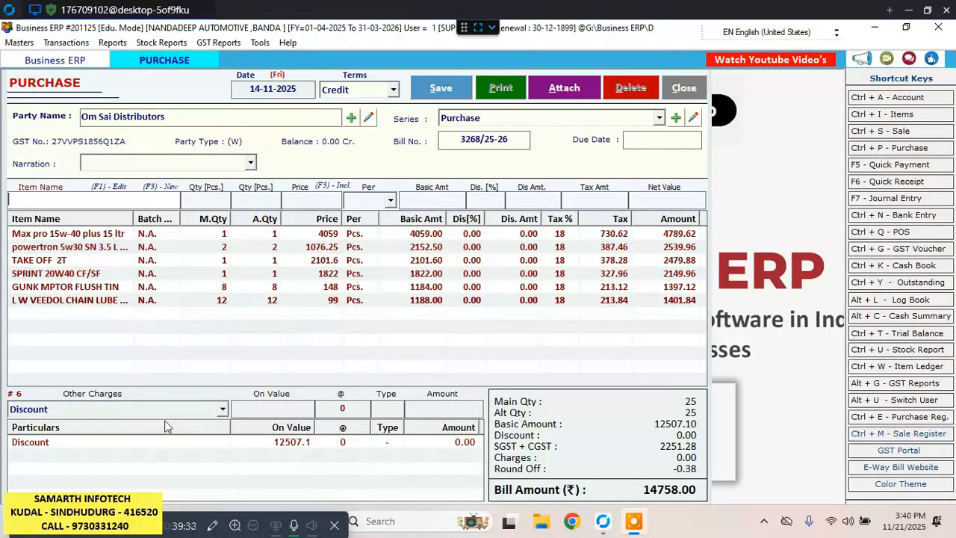
Delete the existing Discount line from the bill's other charges.
click(222, 408)
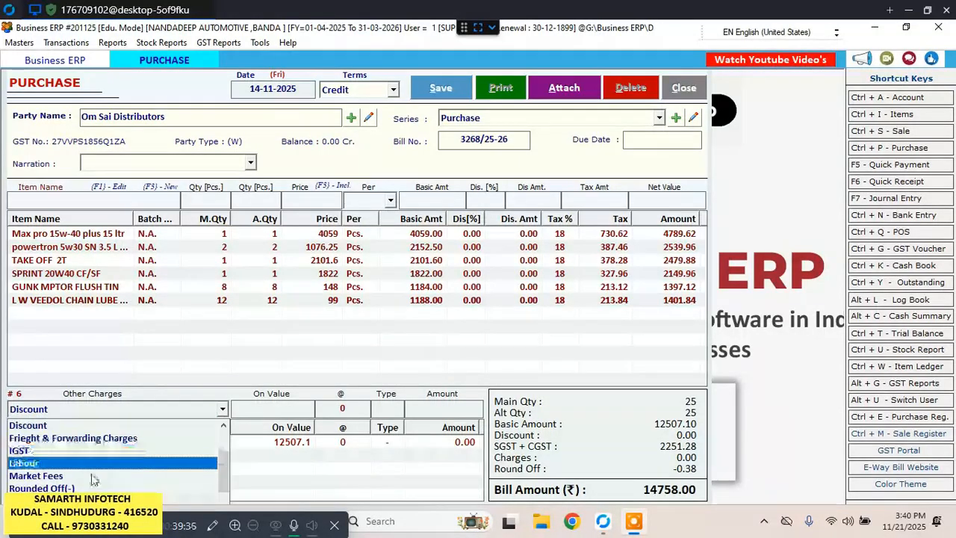
click(59, 425)
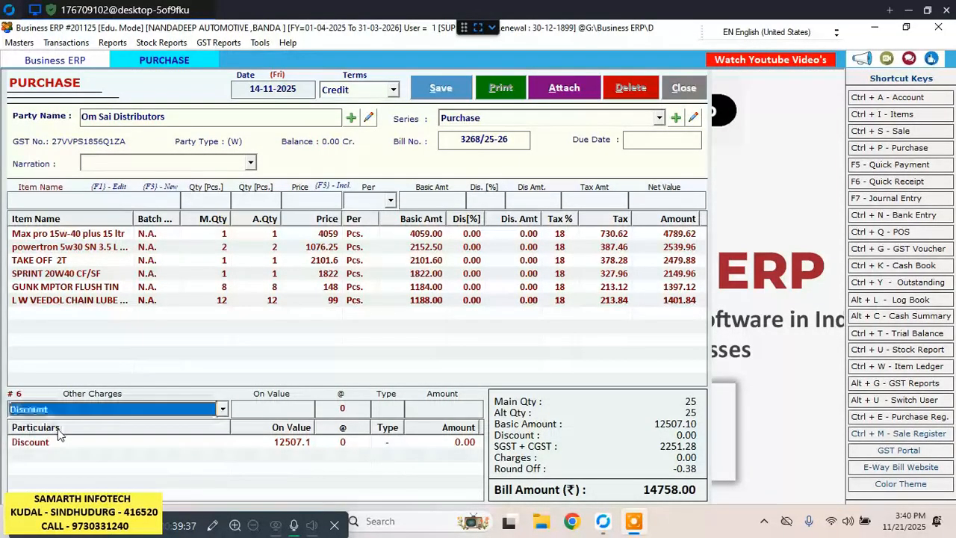
click(252, 445)
key(Delete)
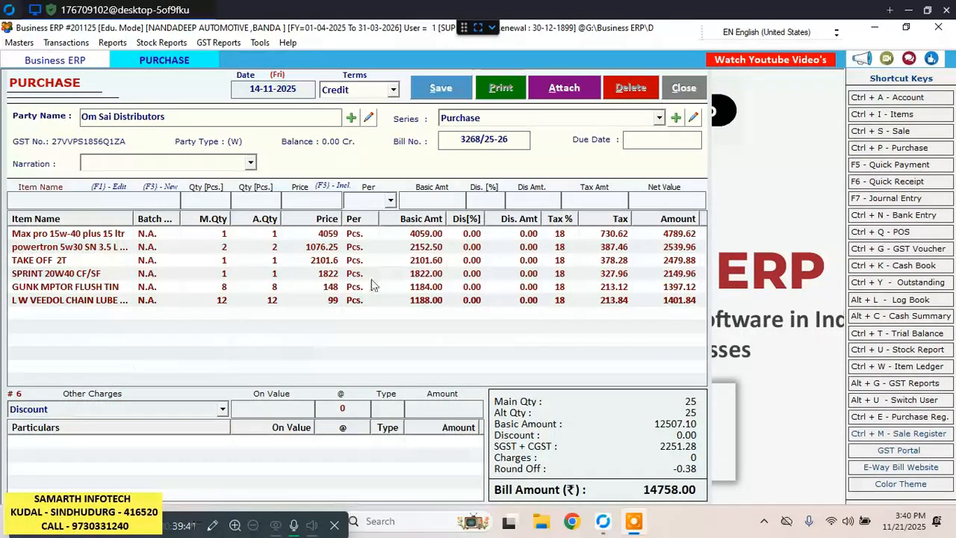
Add a Discount charge of 50 on the value 14758, with the percentage rate left at 0.
click(222, 409)
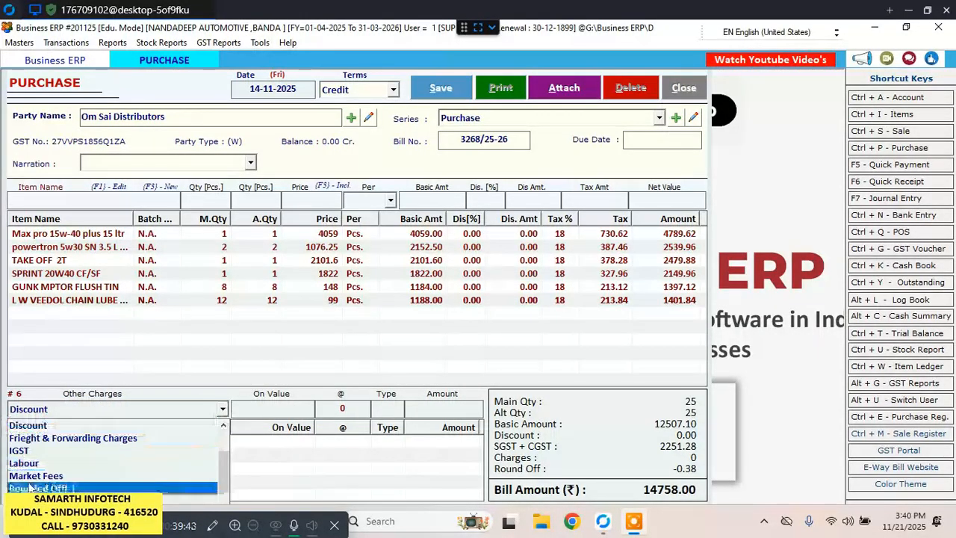
click(33, 425)
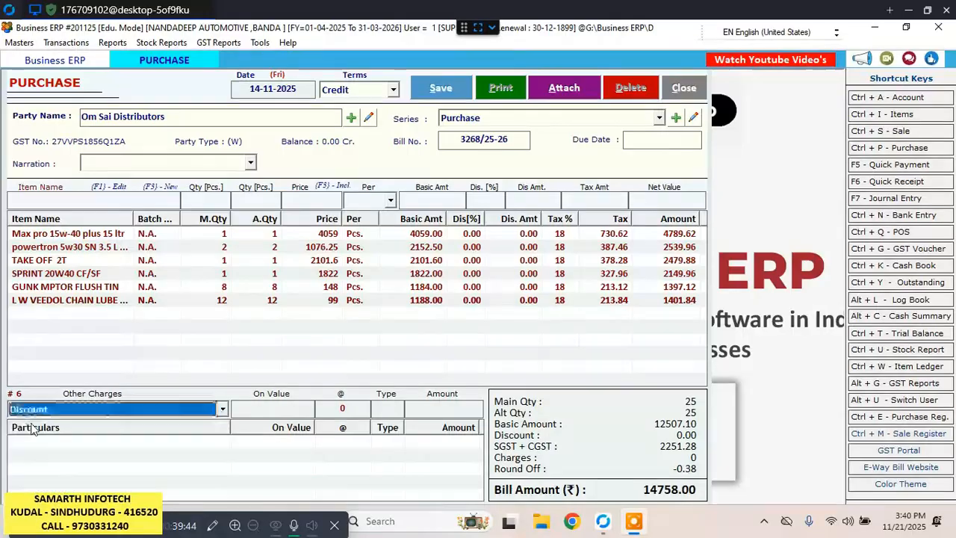
click(288, 408)
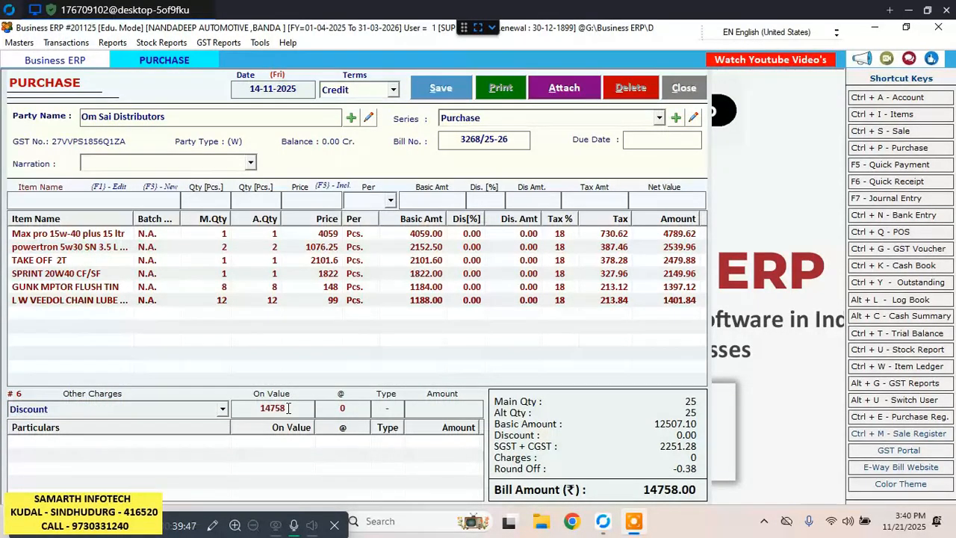
key(Return)
text(50.00)
key(Return)
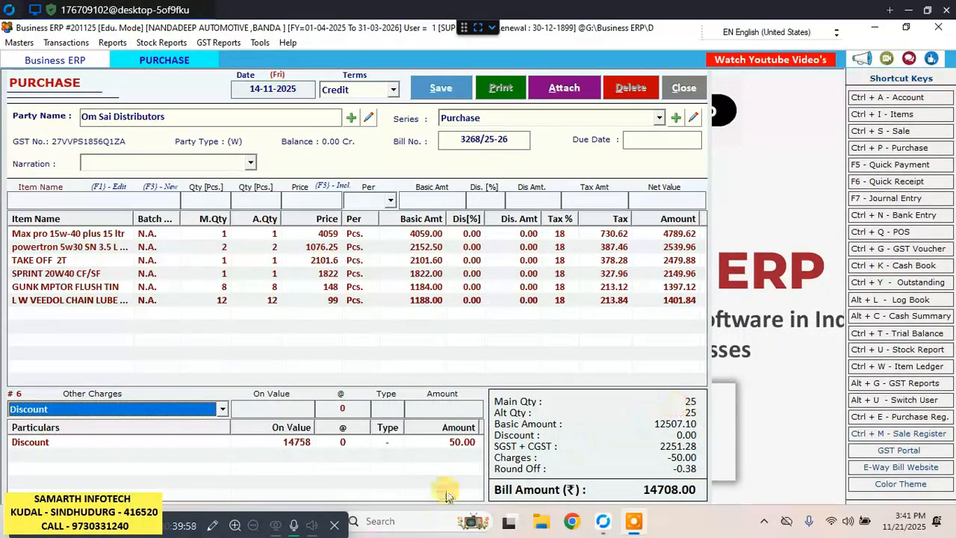
Start a new item from the purchase bill and name it TAKE OFF 4 T PLUS 20W40.
click(114, 207)
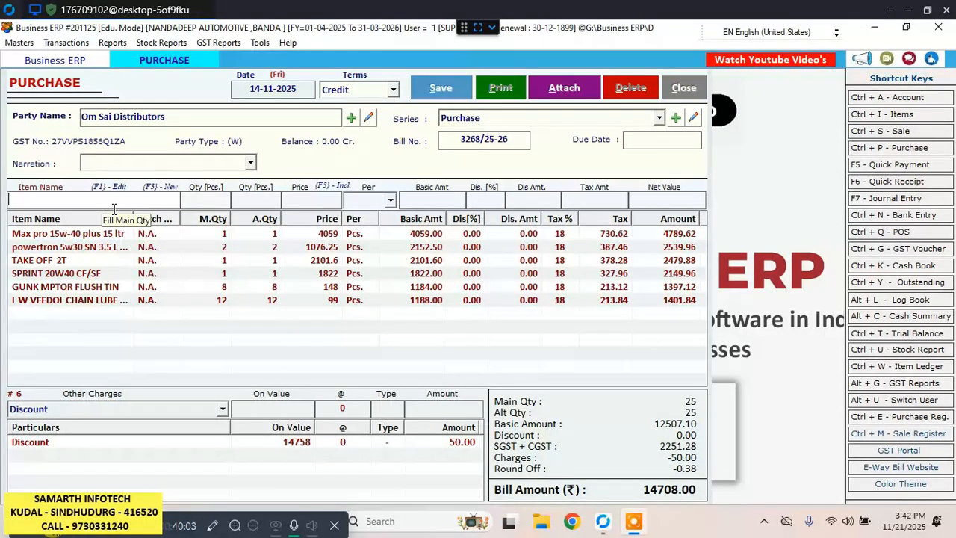
text(t)
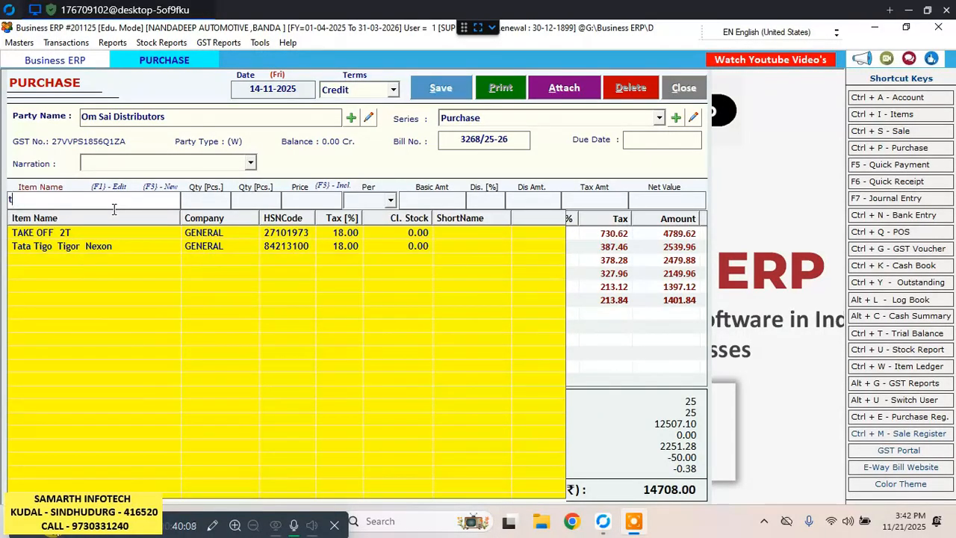
key(BackSpace)
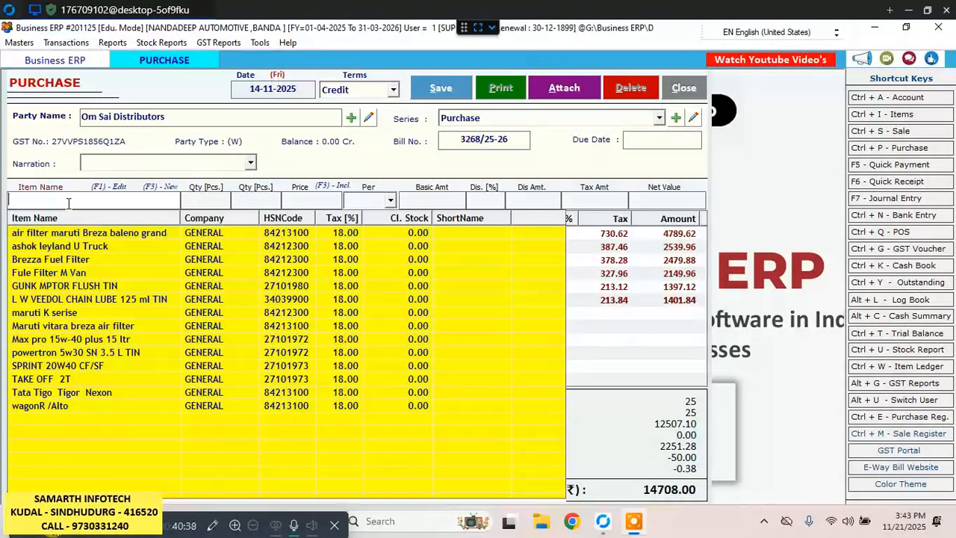
key(F3)
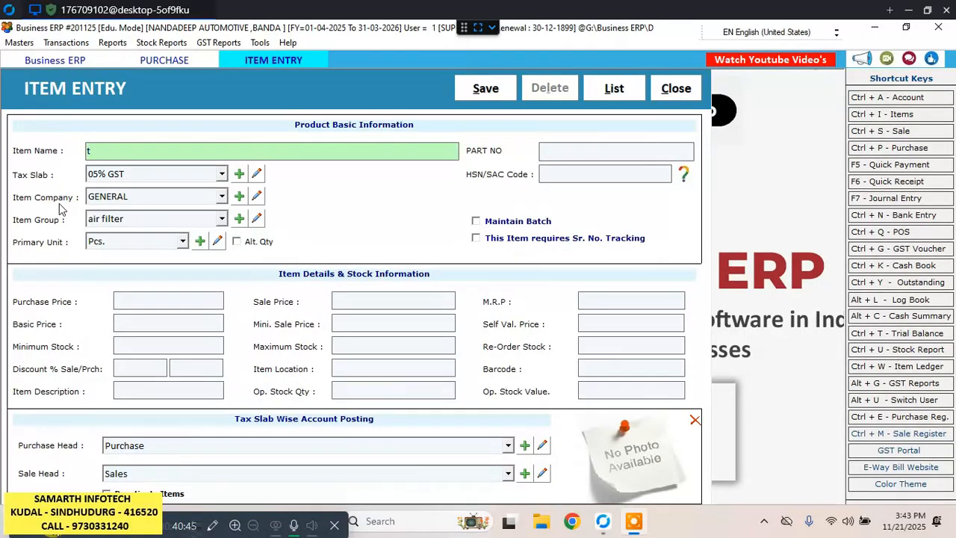
text(TAKE OFF 4 T)
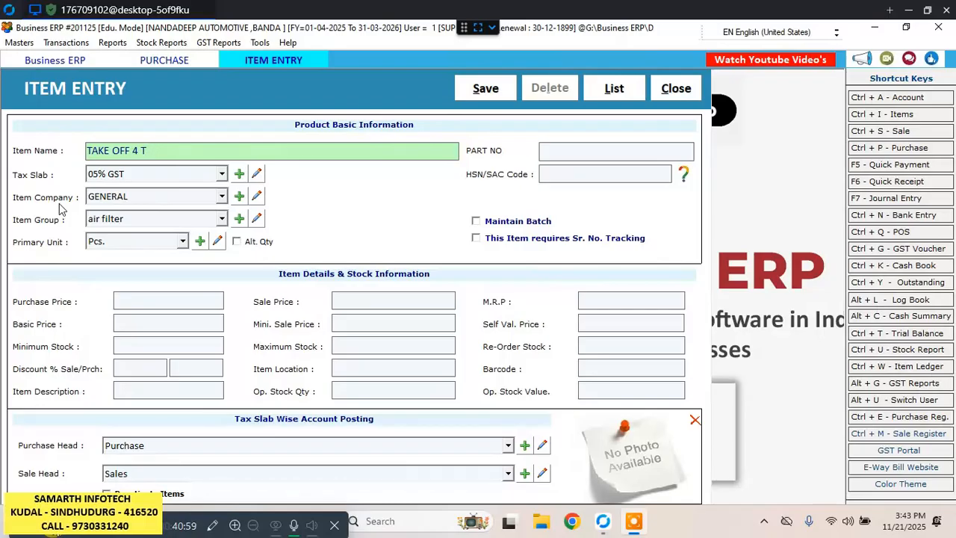
text( PLUS 20W40)
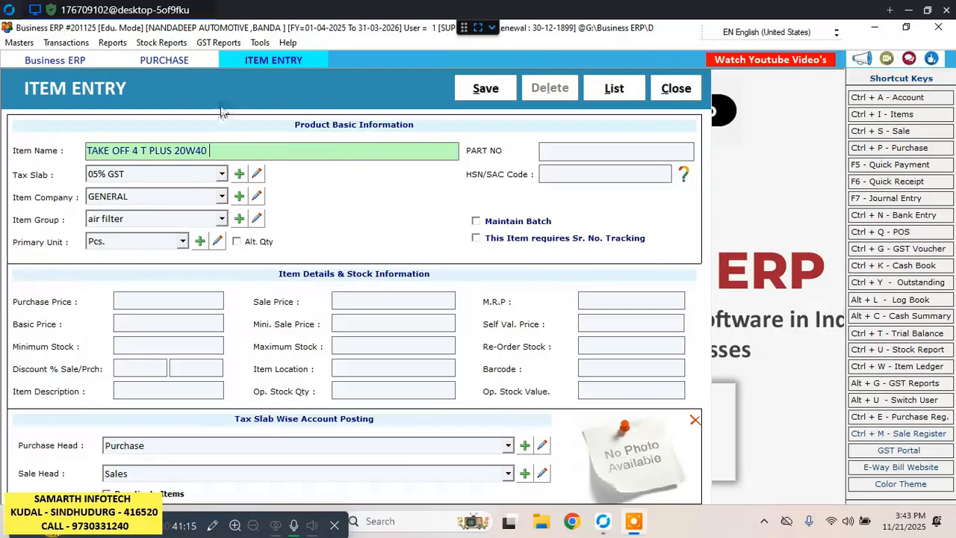
Assign the new item the 18% GST tax slab and the oil group, keeping company GENERAL and unit Pcs.
click(221, 177)
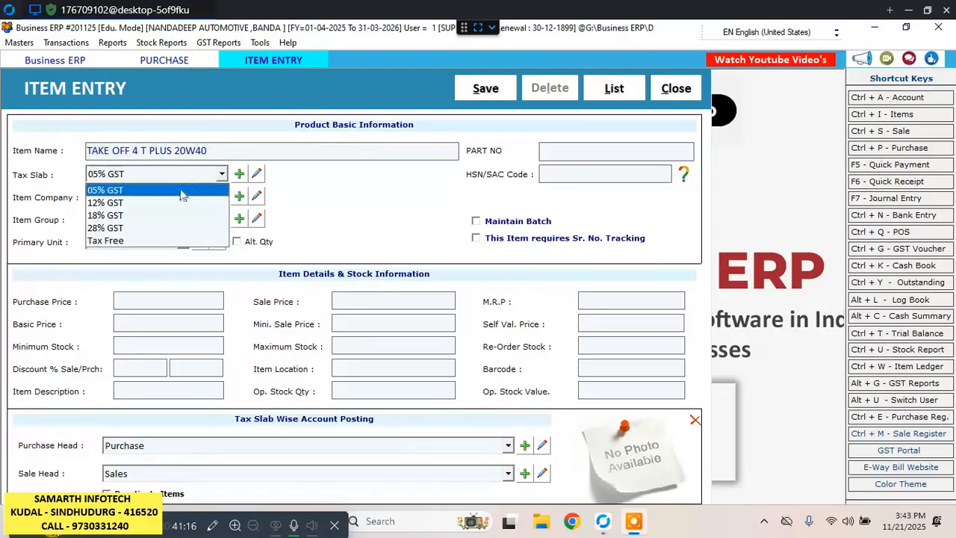
click(126, 214)
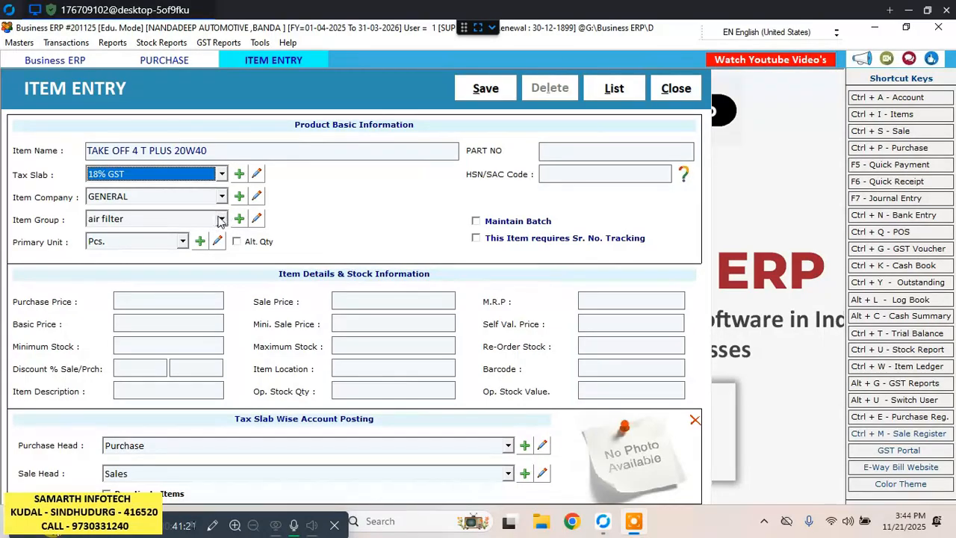
key(Return)
key(Return)
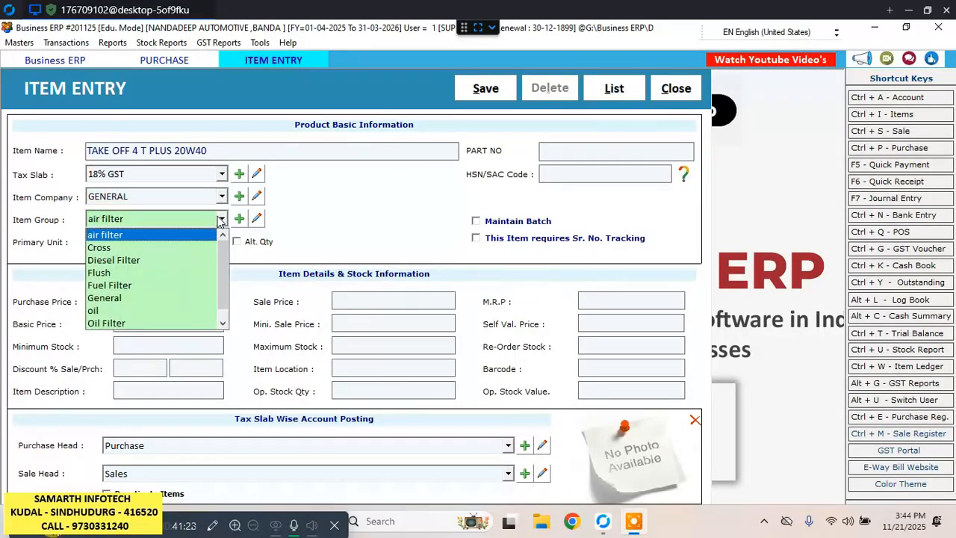
key(Down)
key(Down)
key(Down)
key(Down)
key(Down)
key(Down)
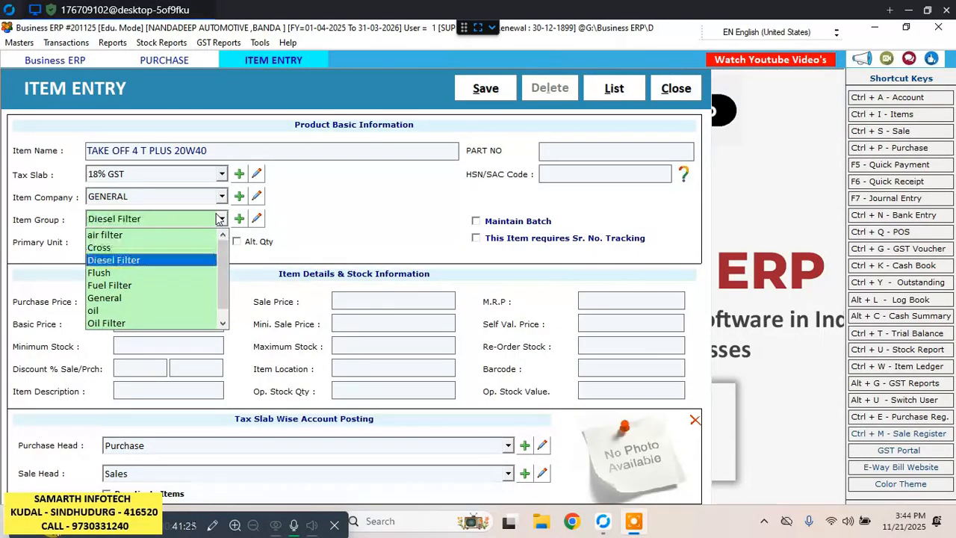
key(Return)
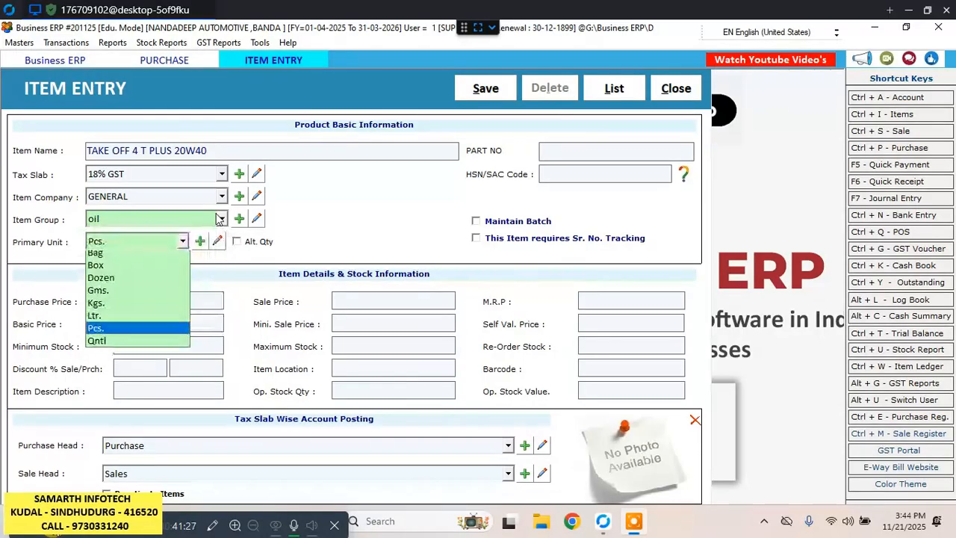
key(Return)
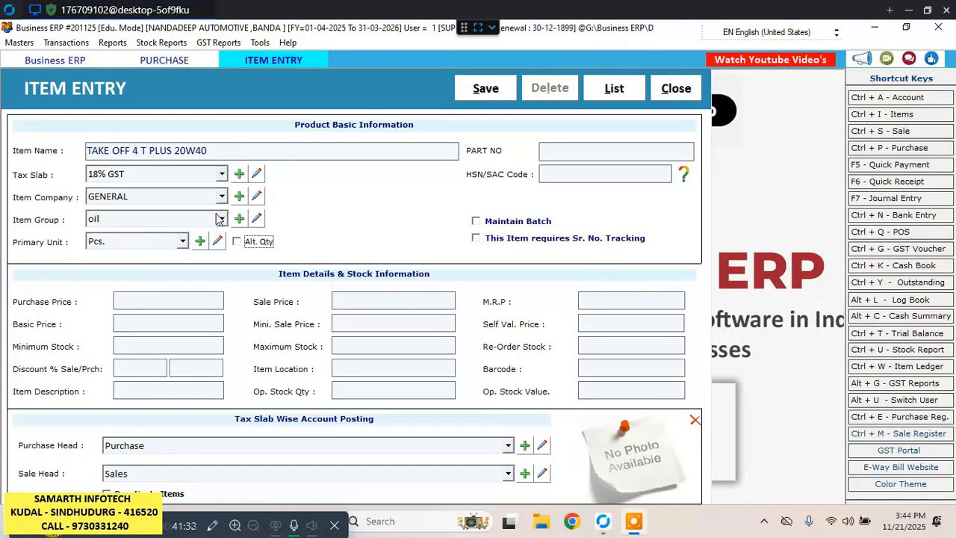
key(Return)
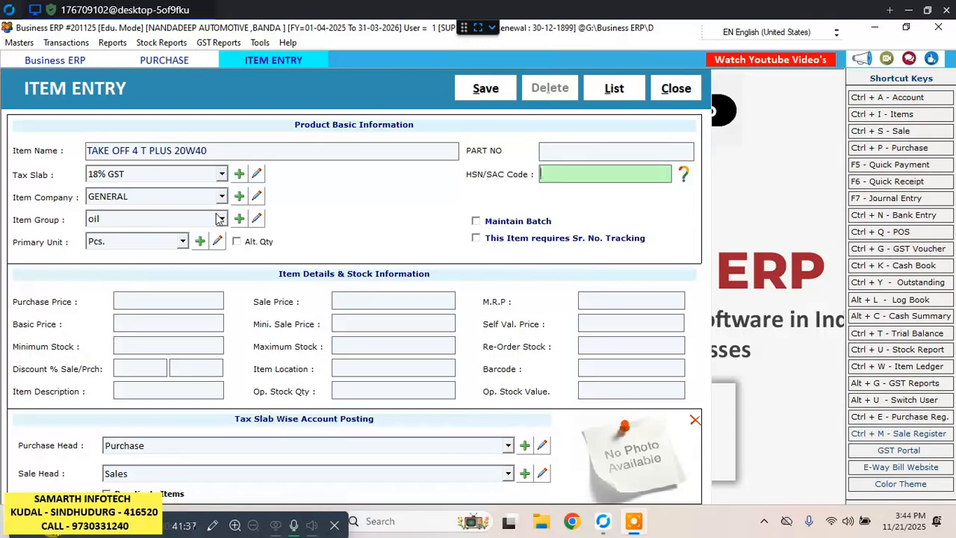
Enter HSN/SAC code 27101972 and purchase price 275 for the new item and save it.
text(27101972)
key(Return)
key(Return)
key(Return)
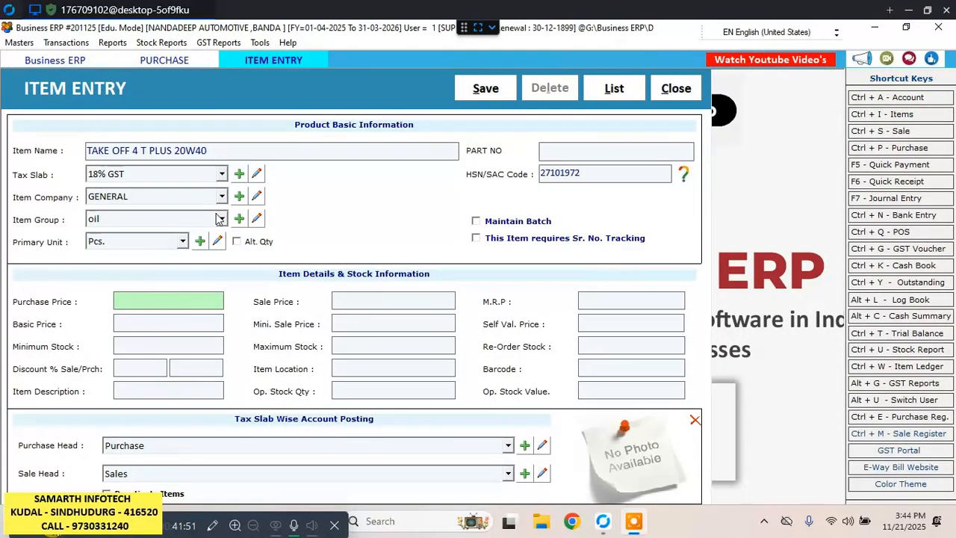
text(275)
key(Return)
key(Return)
key(Return)
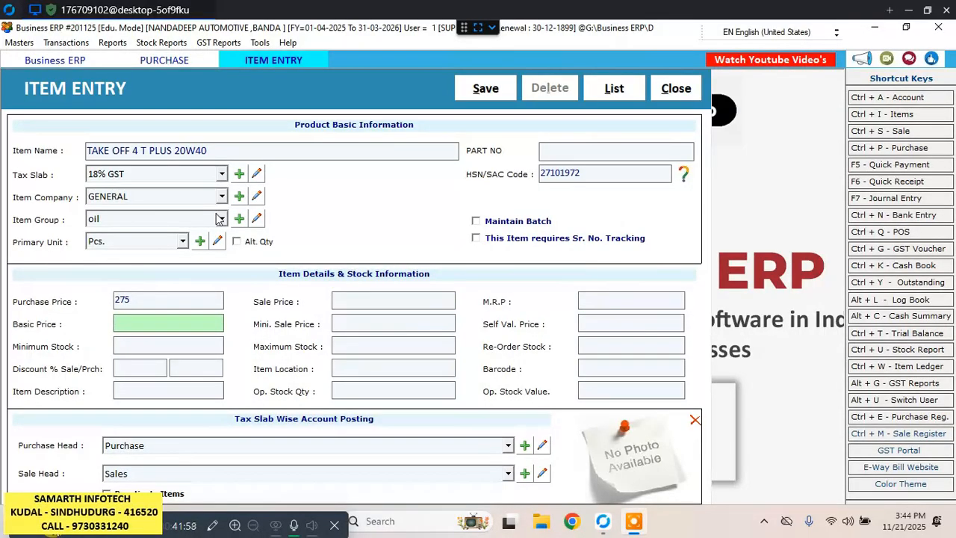
click(508, 88)
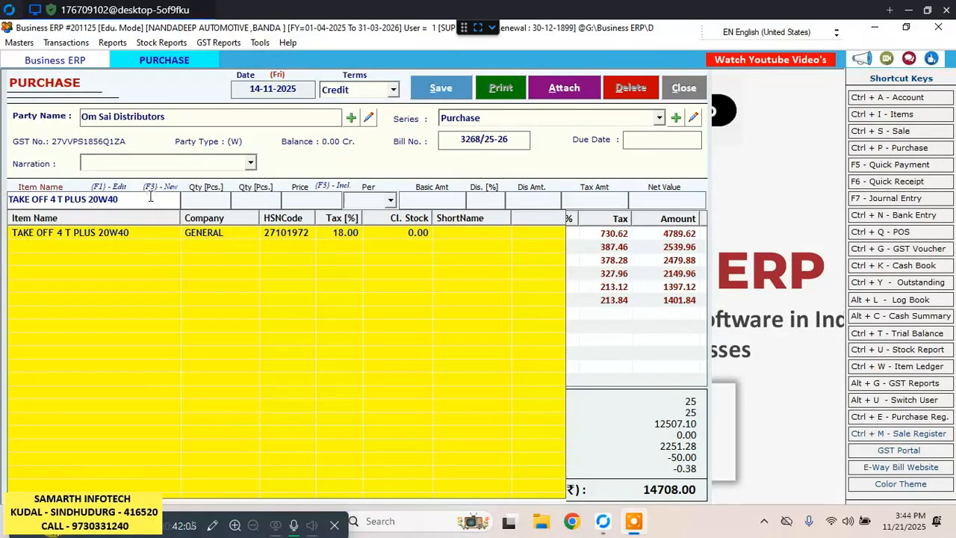
Add 5 Pcs of TAKE OFF 4 T PLUS 20W40 at price 275 to the purchase bill, without an item discount.
click(131, 231)
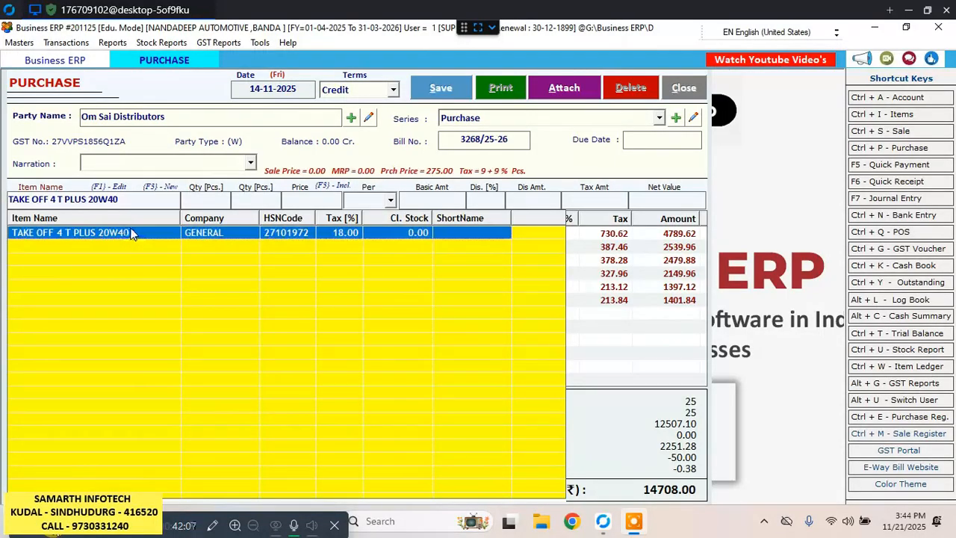
key(Return)
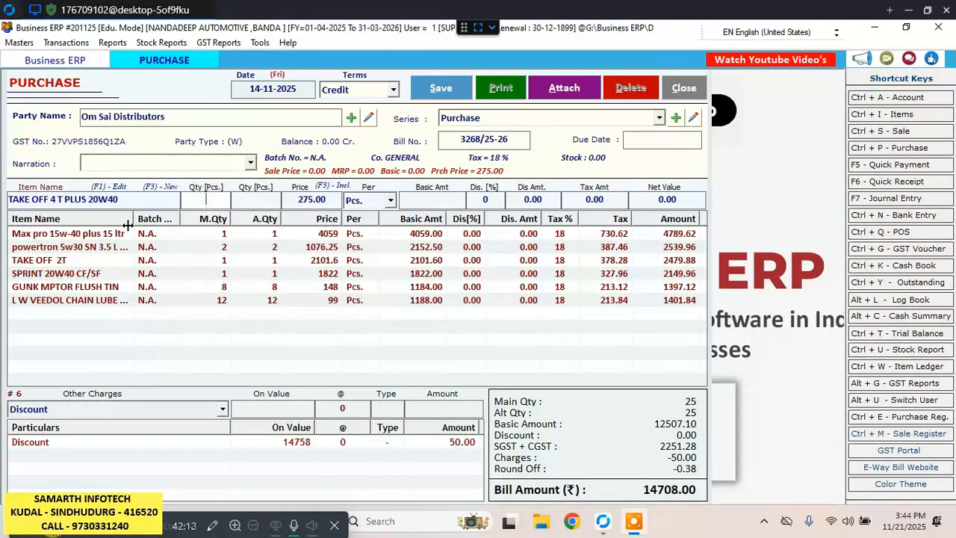
text(5)
key(Return)
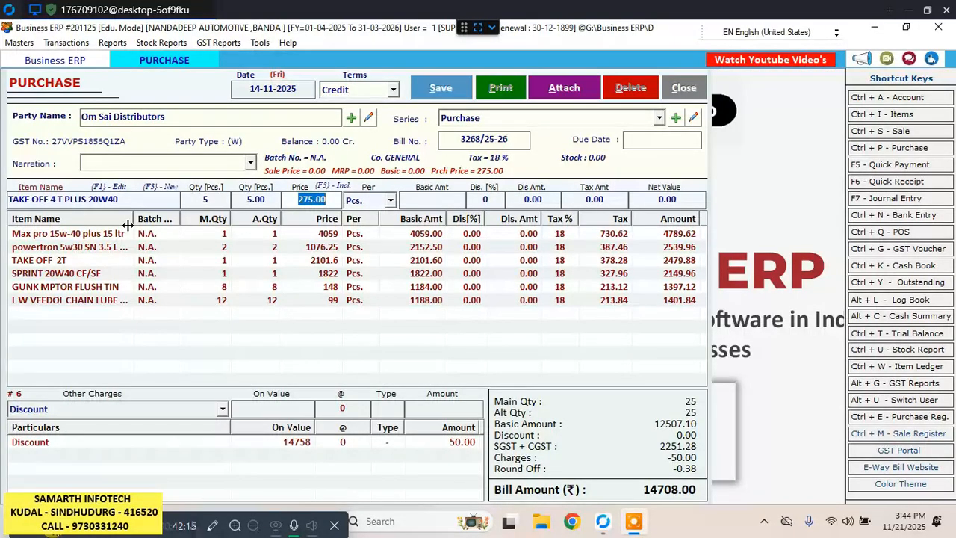
key(Return)
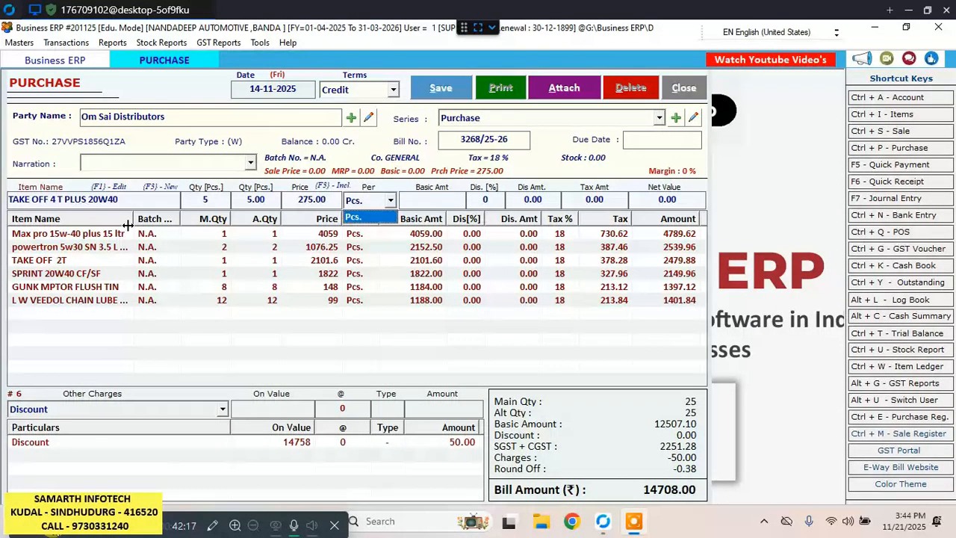
key(Return)
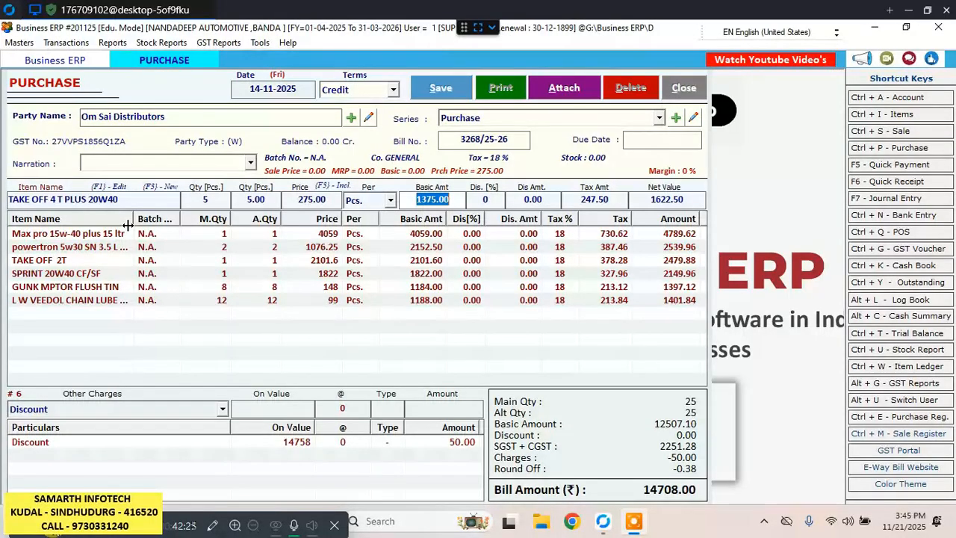
key(Return)
key(Return)
key(Return)
key(Return)
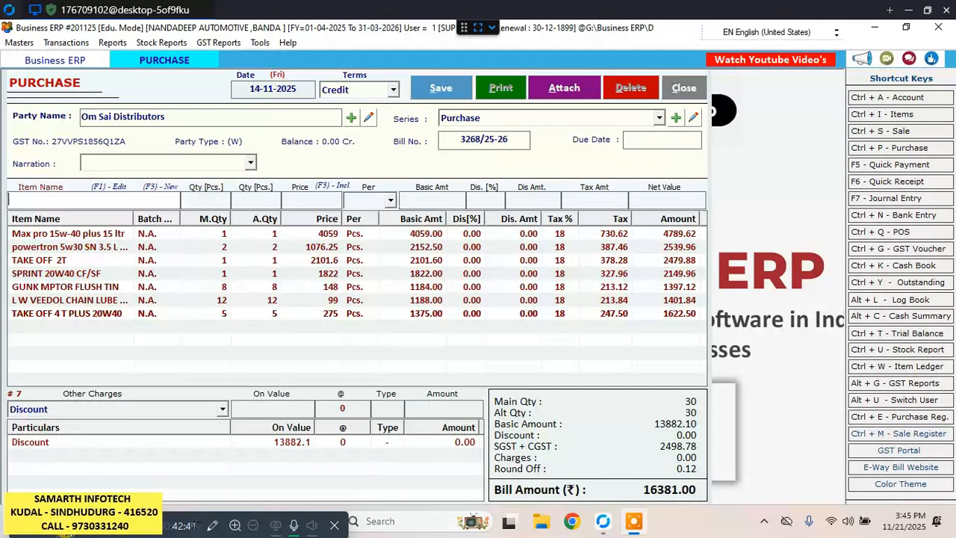
Edit the existing Discount charge to an amount of 50 on the value 16381, keeping the percentage rate at 0.
click(223, 411)
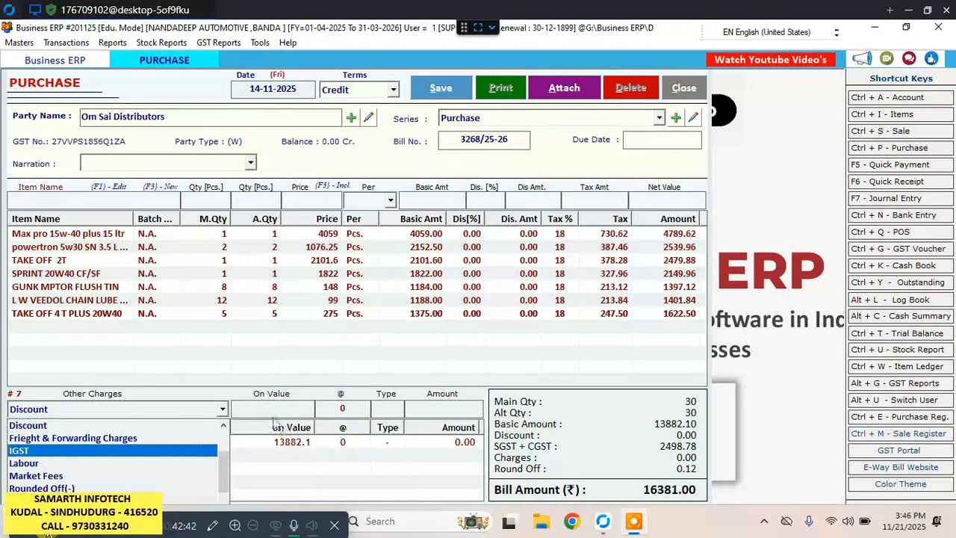
click(254, 446)
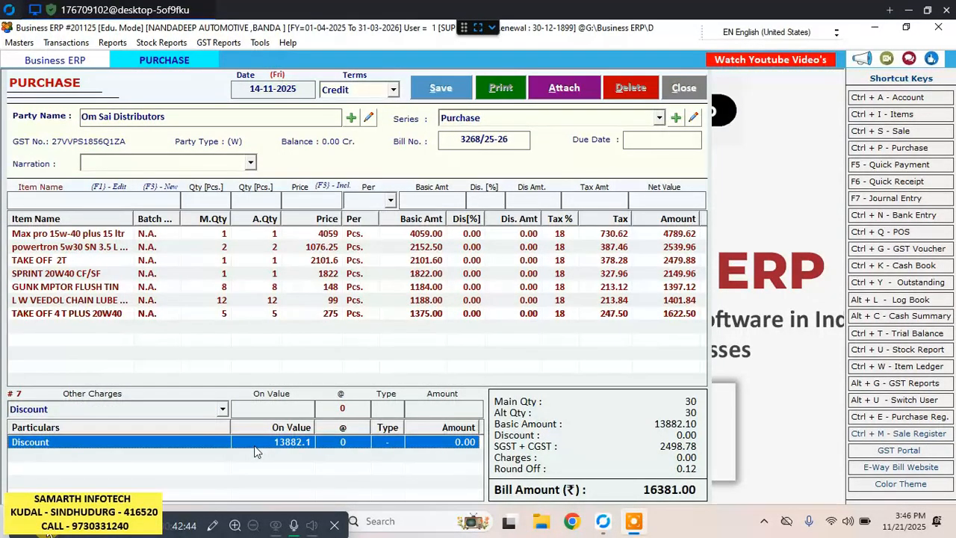
double_click(195, 446)
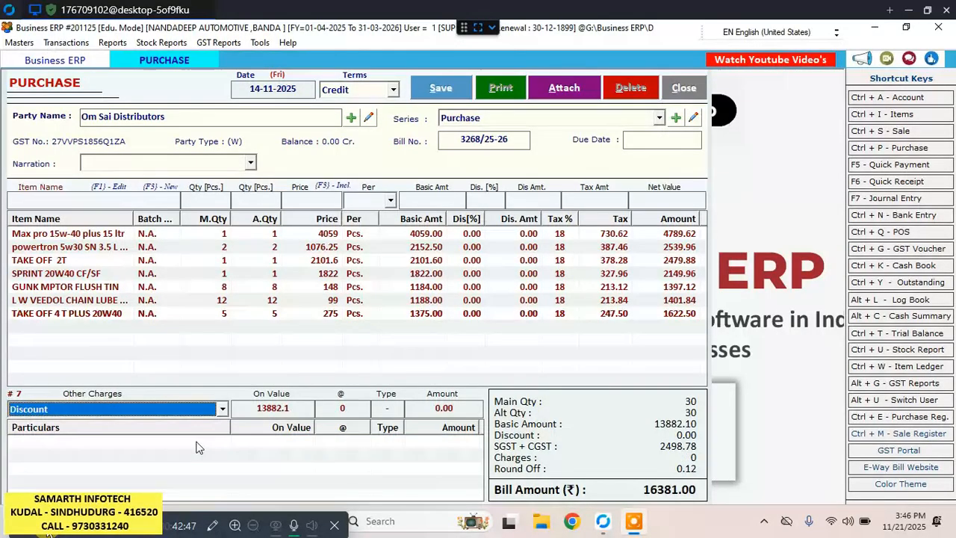
double_click(283, 403)
key(Return)
key(Return)
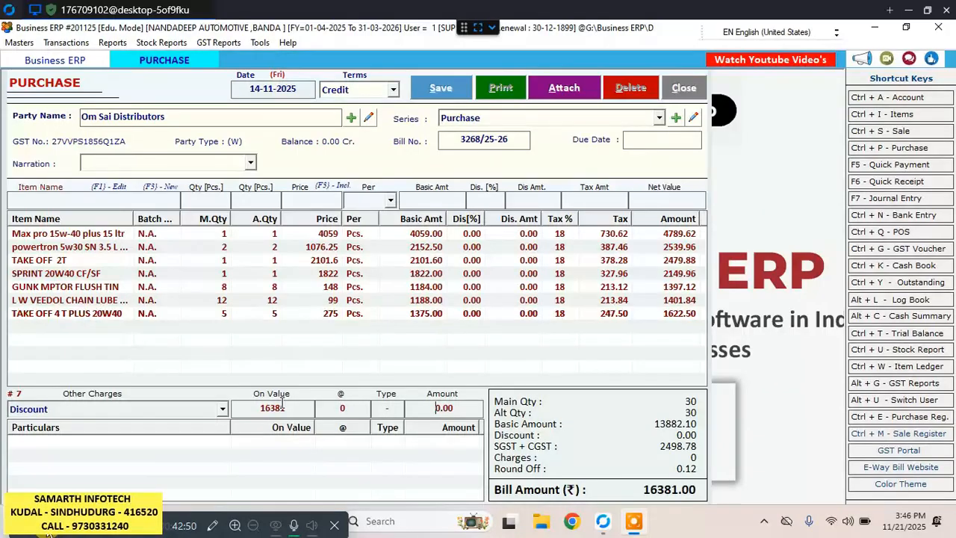
text(50)
key(Return)
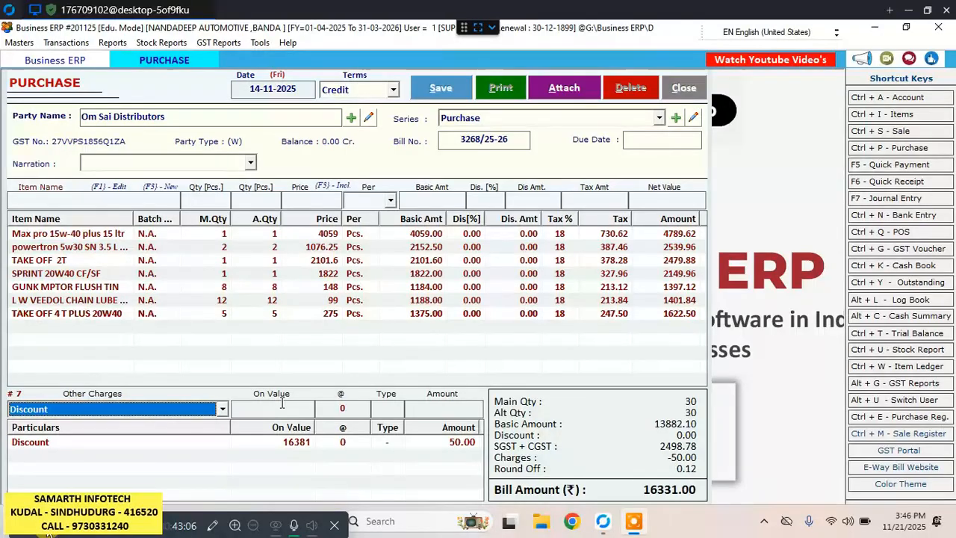
Save the Om Sai Distributors purchase bill and close the purchase entry form.
click(441, 89)
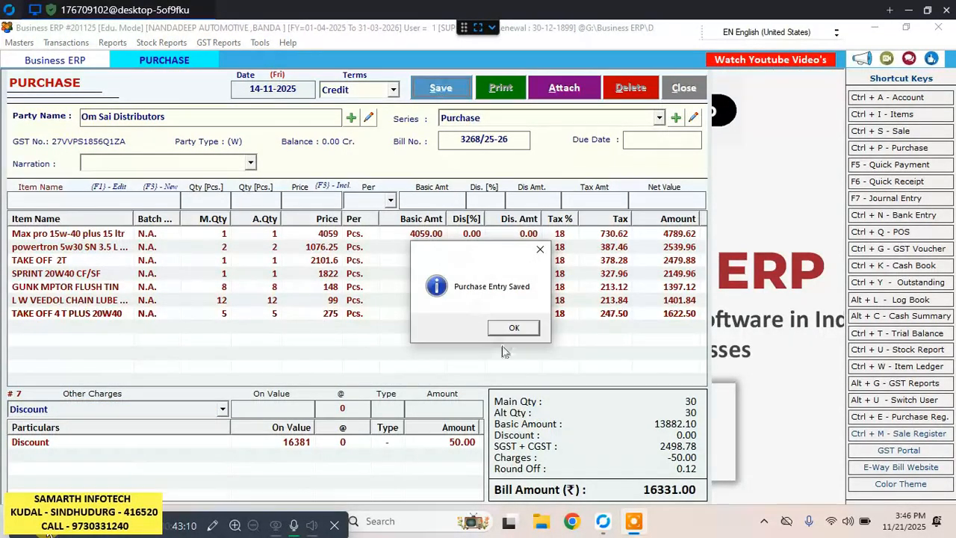
click(514, 329)
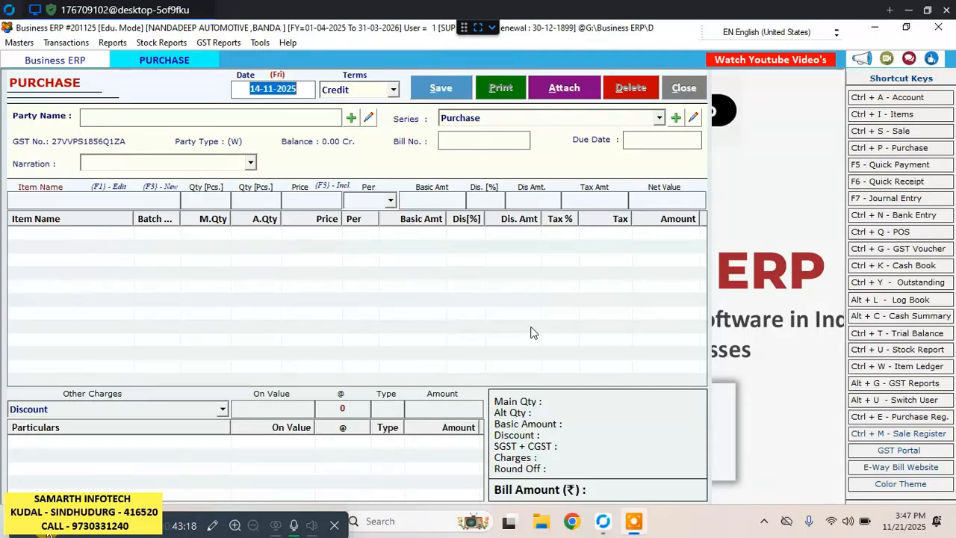
click(694, 89)
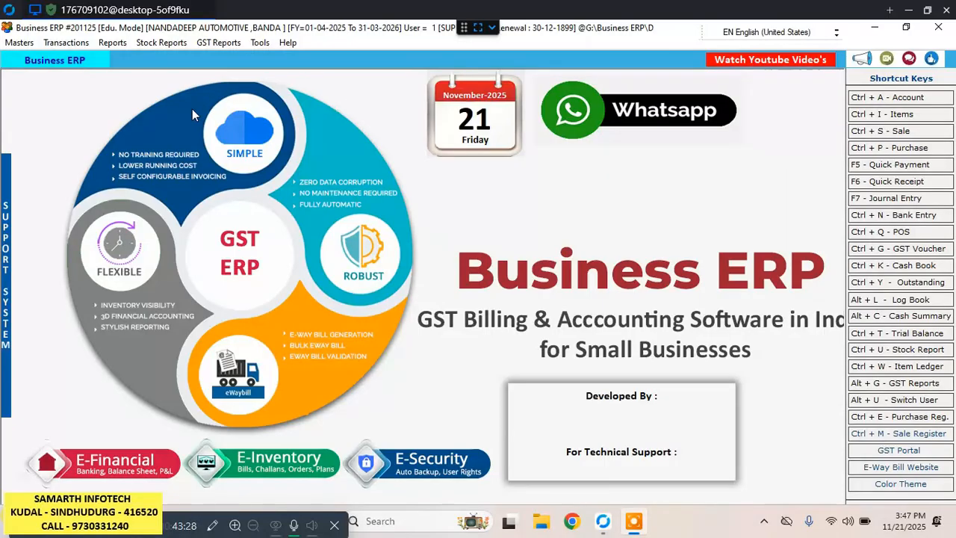
Generate the stock report for 01-04-2025 to 20-11-2025, review the items' purchased quantities and closing stock, and close it.
click(172, 45)
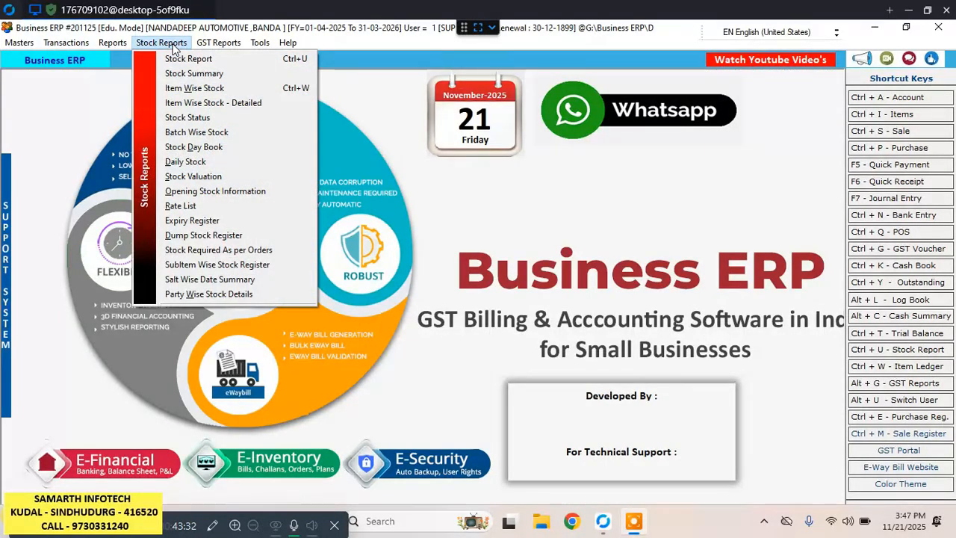
click(192, 59)
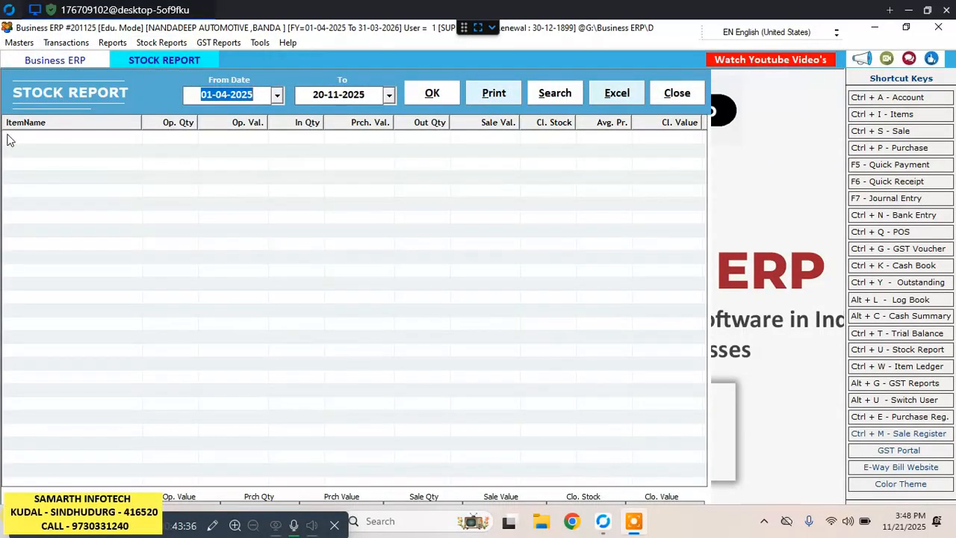
key(Return)
key(Return)
key(Return)
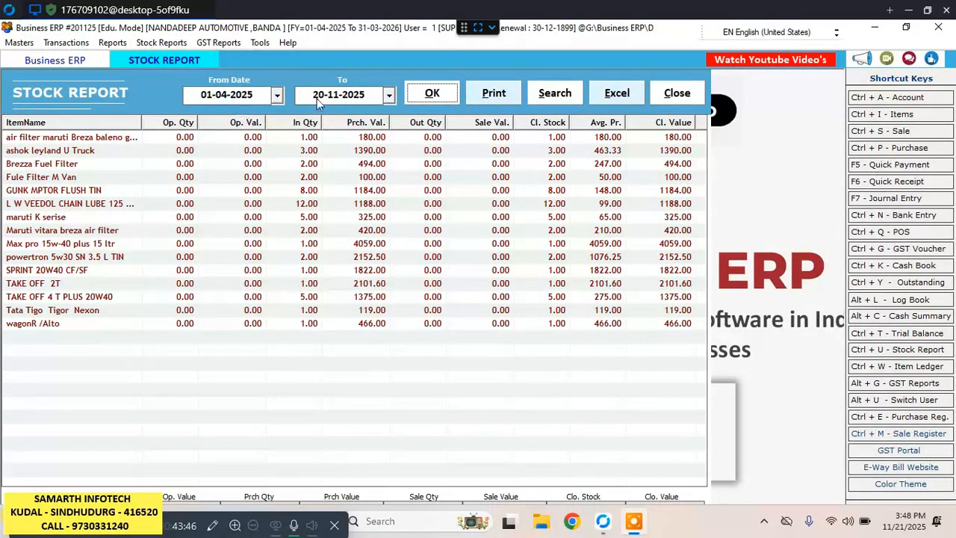
click(695, 100)
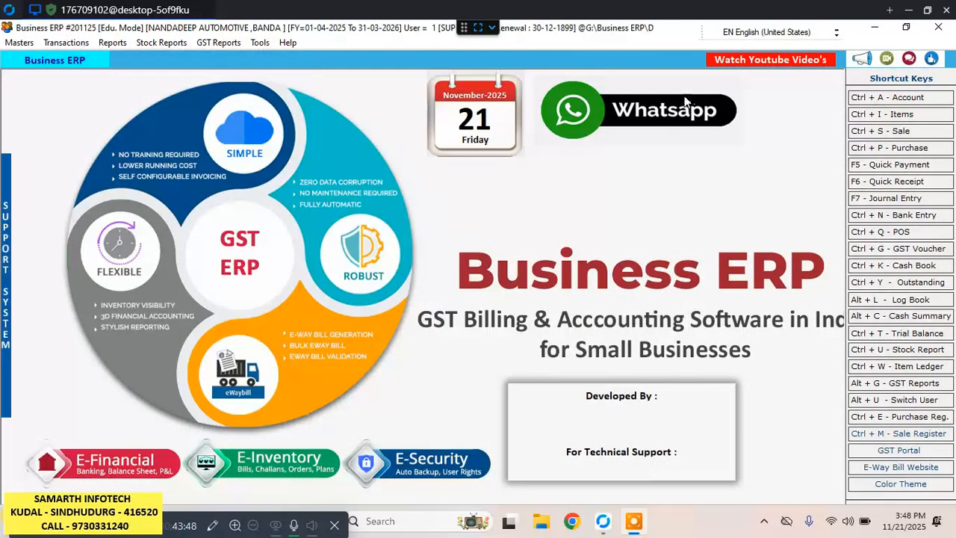
Start a new sale bill dated 21-11-2025 with Credit terms and GST SERIES.
click(892, 135)
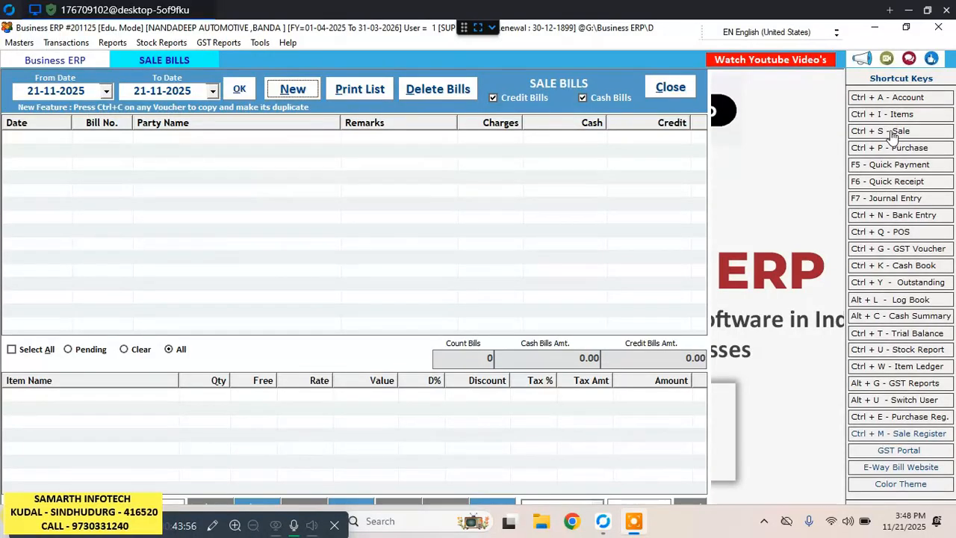
click(296, 89)
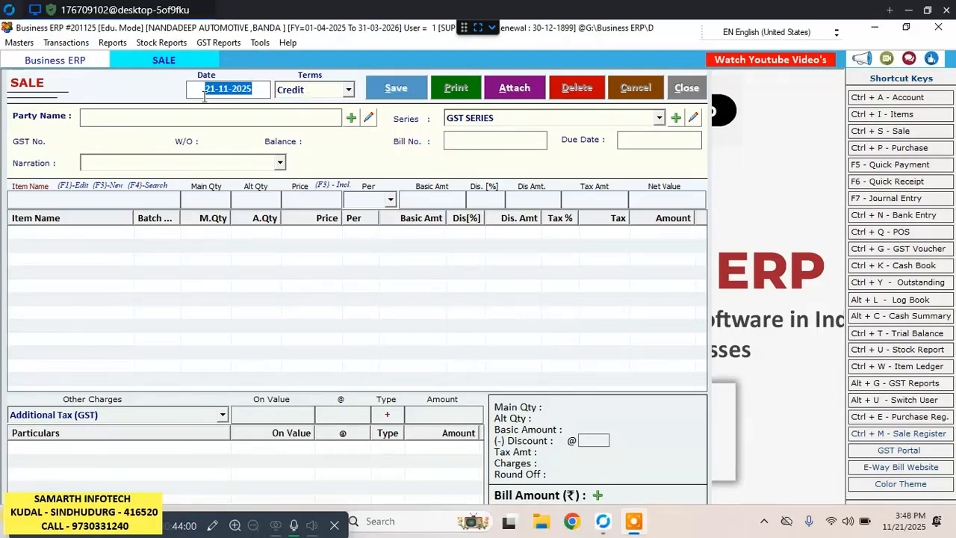
click(214, 89)
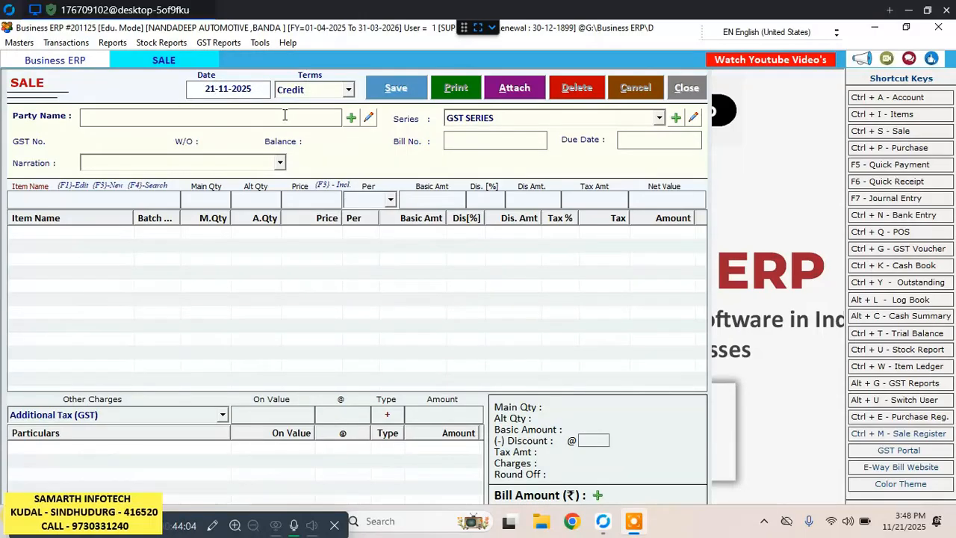
key(Return)
key(Return)
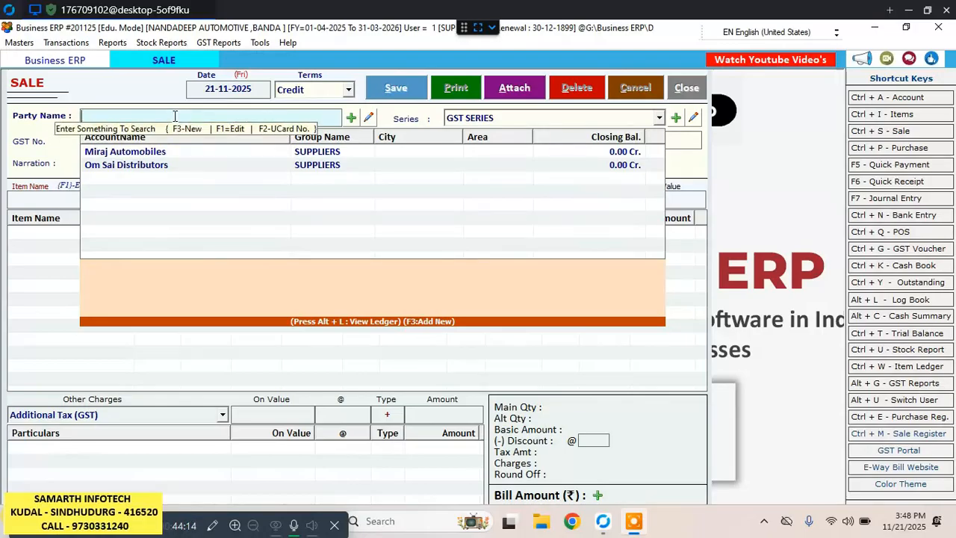
Start a new CUSTOMERS account from the sale bill's party field and enter the customer's full name as account name.
text(NIKI)
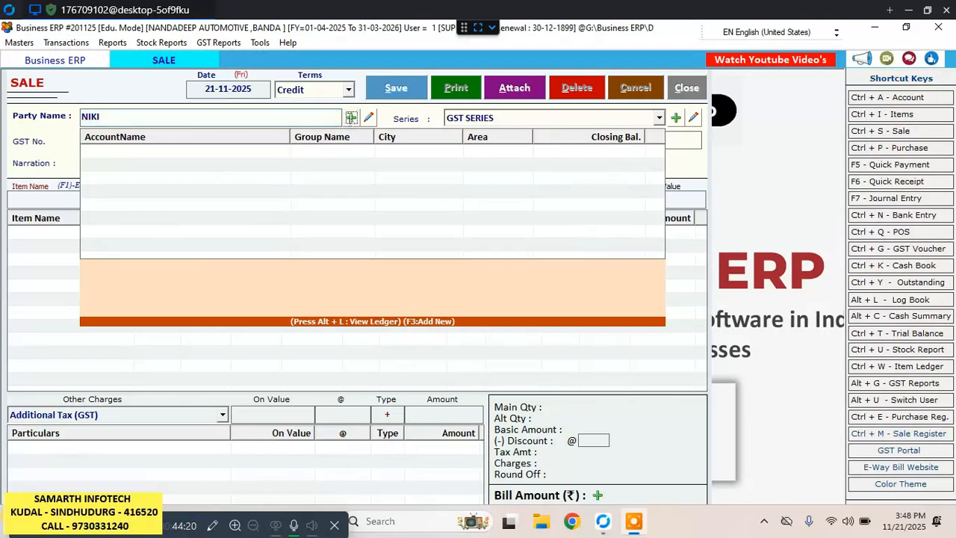
click(351, 117)
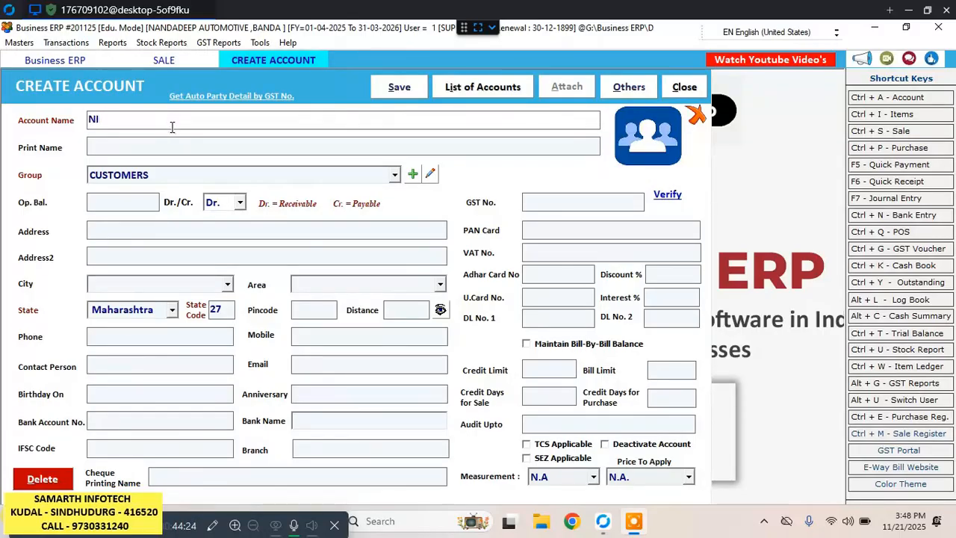
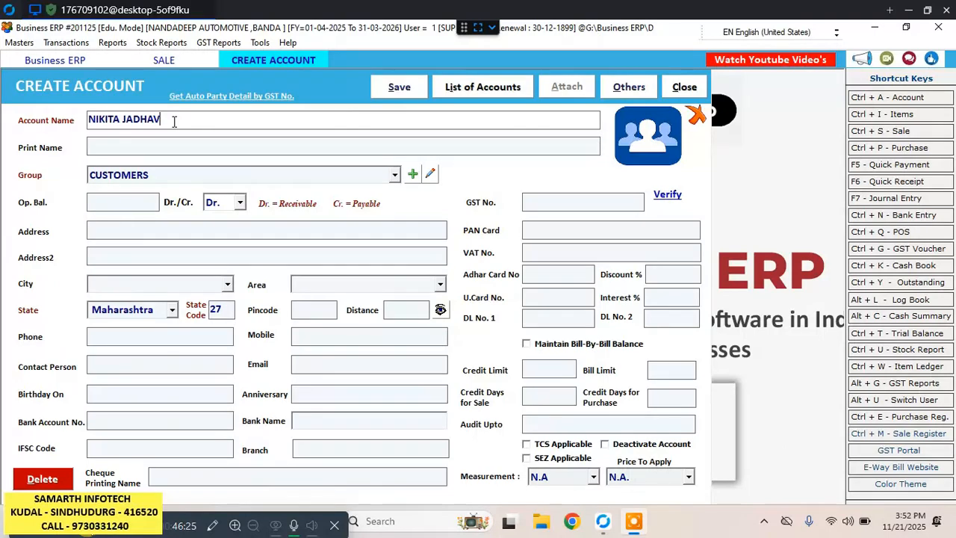
Reuse the account name as print name, keep the CUSTOMERS group with no opening balance, and enter the customer's address.
key(Return)
key(Return)
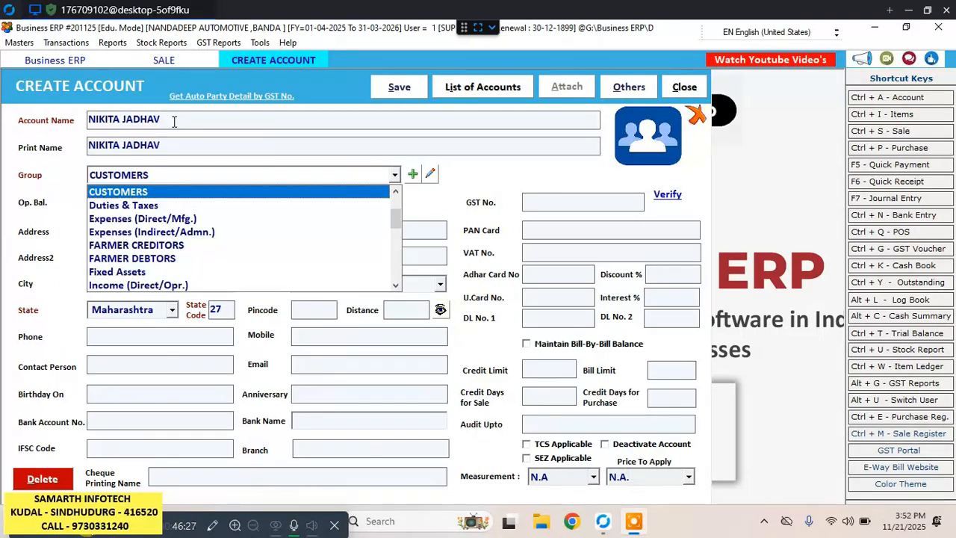
key(Return)
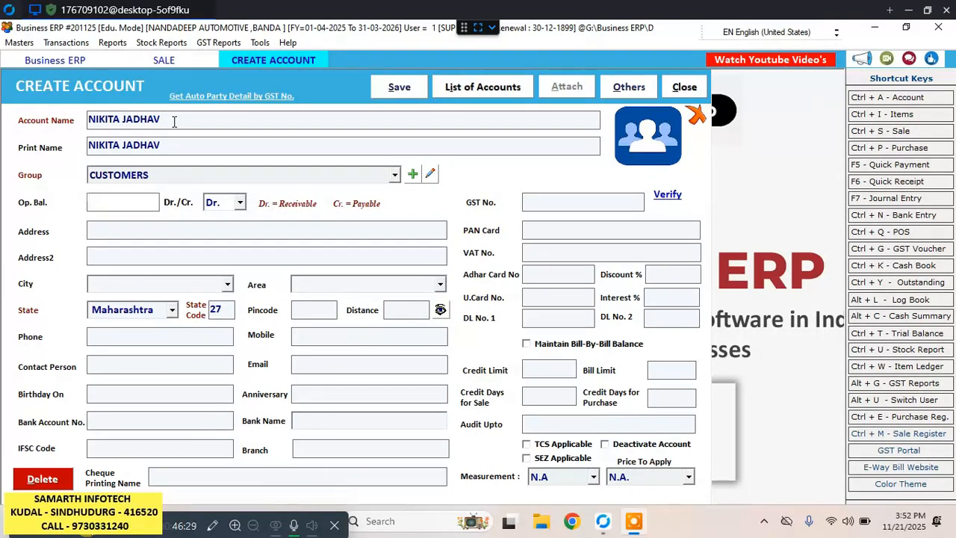
key(Return)
key(Return)
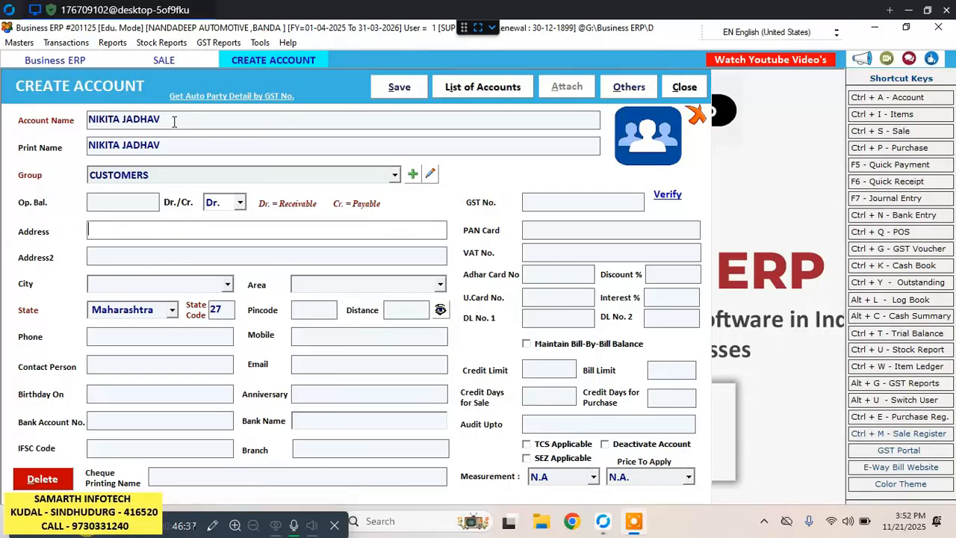
text(BANDA)
key(Return)
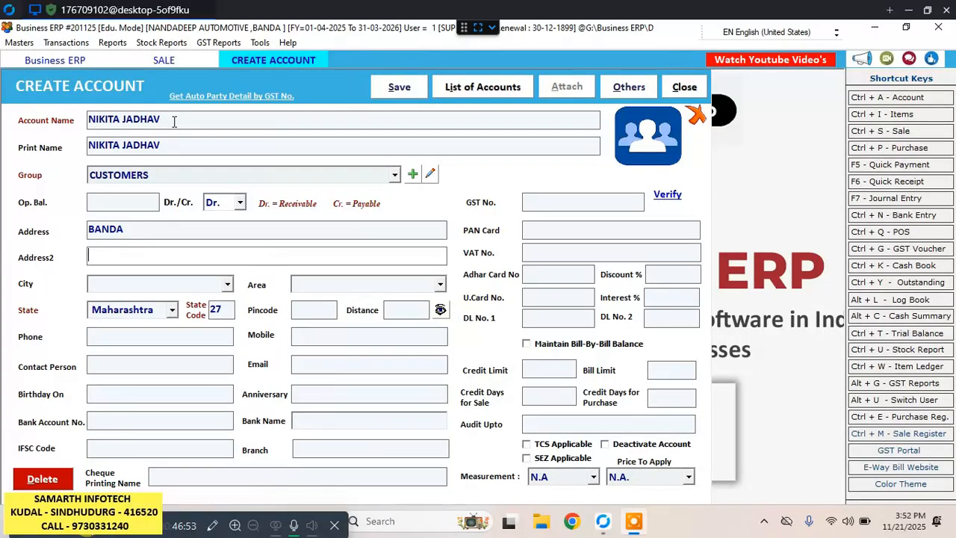
Enter the customer's mobile number, leaving city, area, pincode, distance and phone blank, and save the new account.
key(Return)
key(Return)
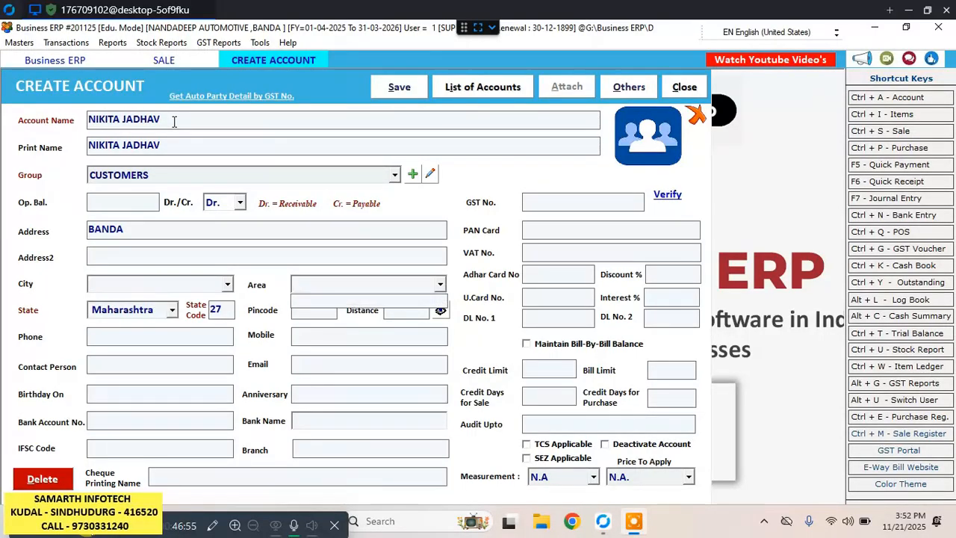
key(Return)
key(Return)
key(Return)
key(Return)
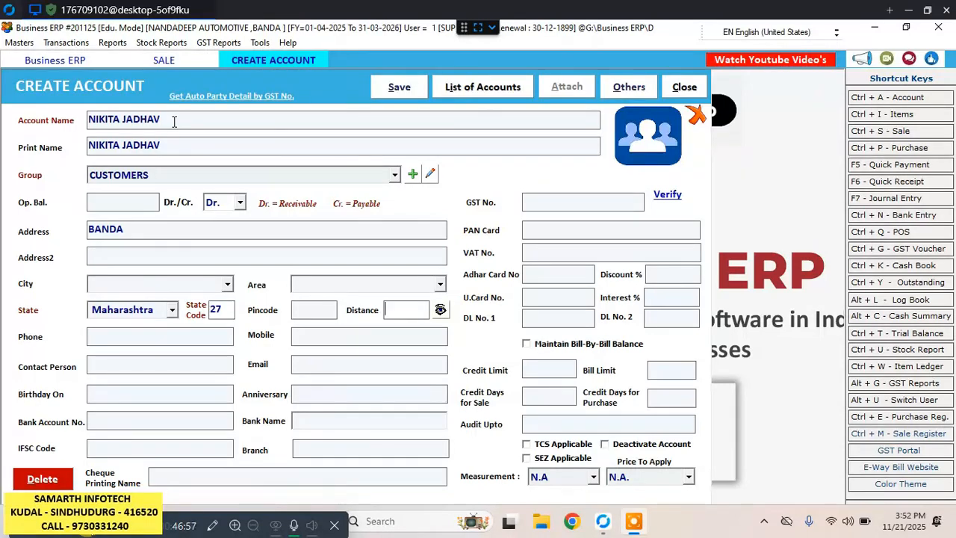
key(Return)
key(Return)
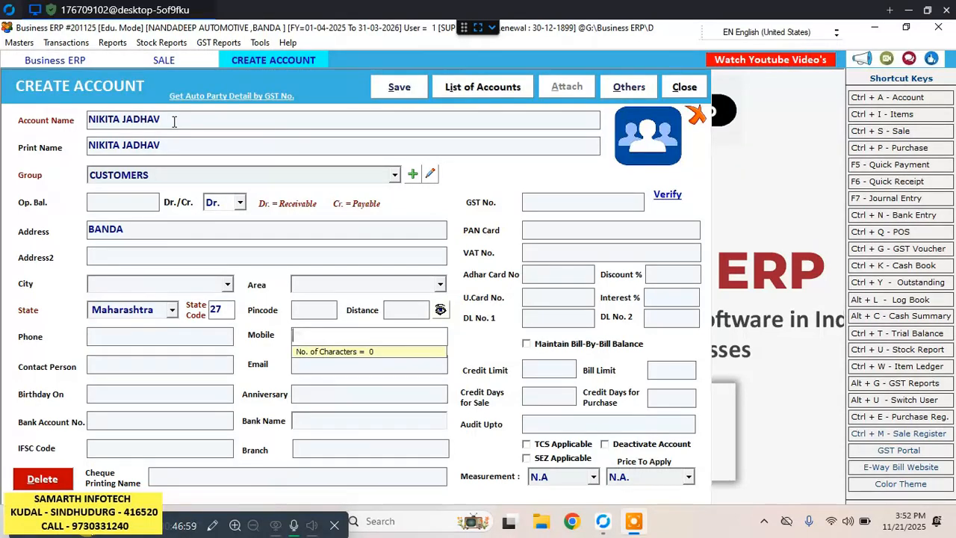
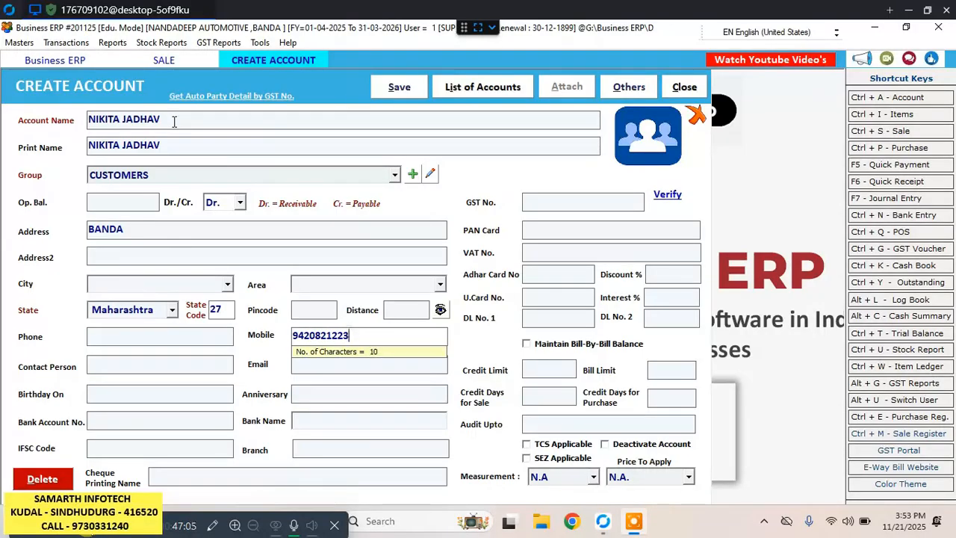
click(398, 88)
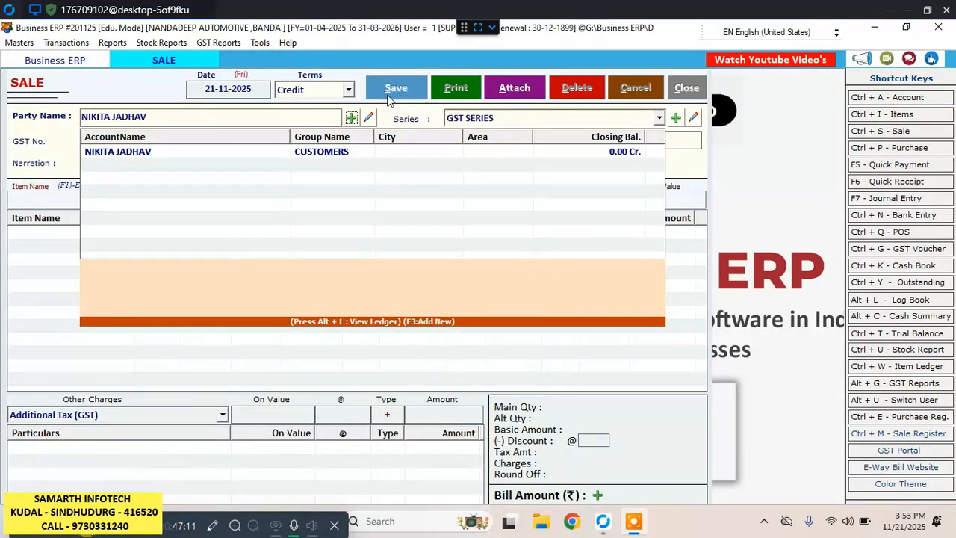
Select the new customer as the bill's party and accept GST SERIES with bill number 1 and no due date.
click(266, 157)
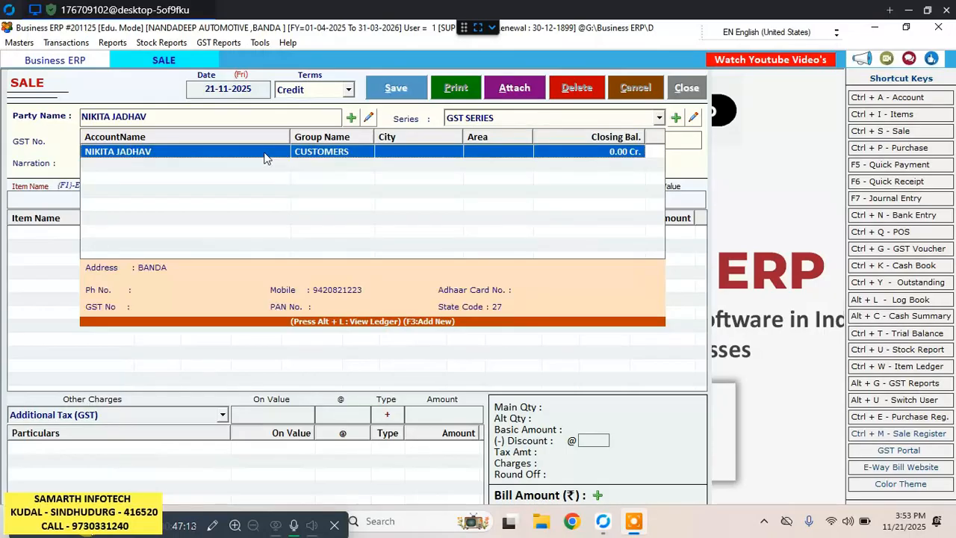
key(Return)
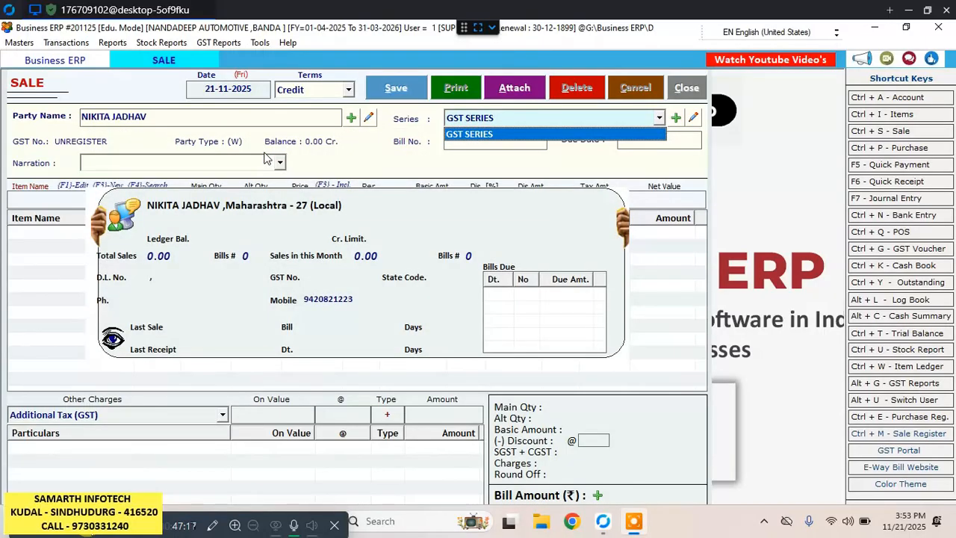
key(Return)
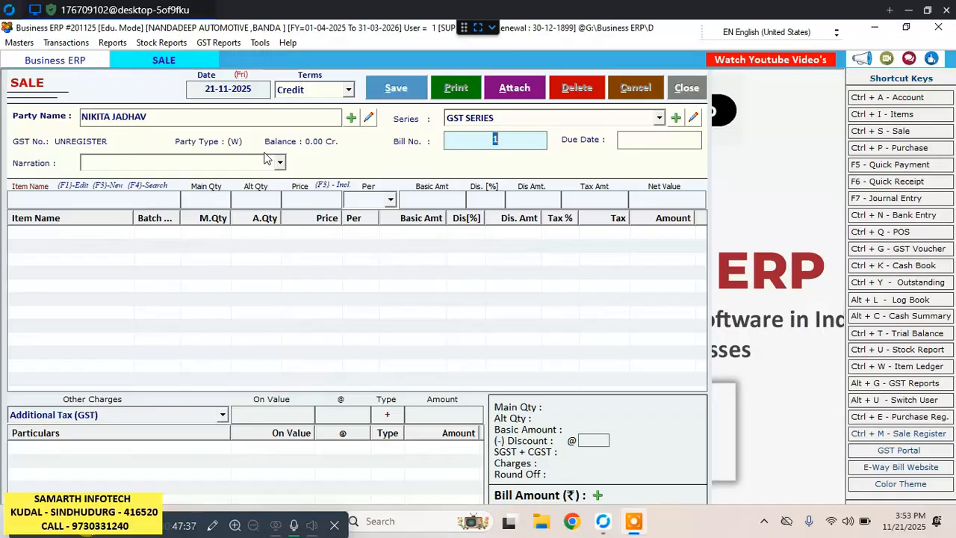
key(Return)
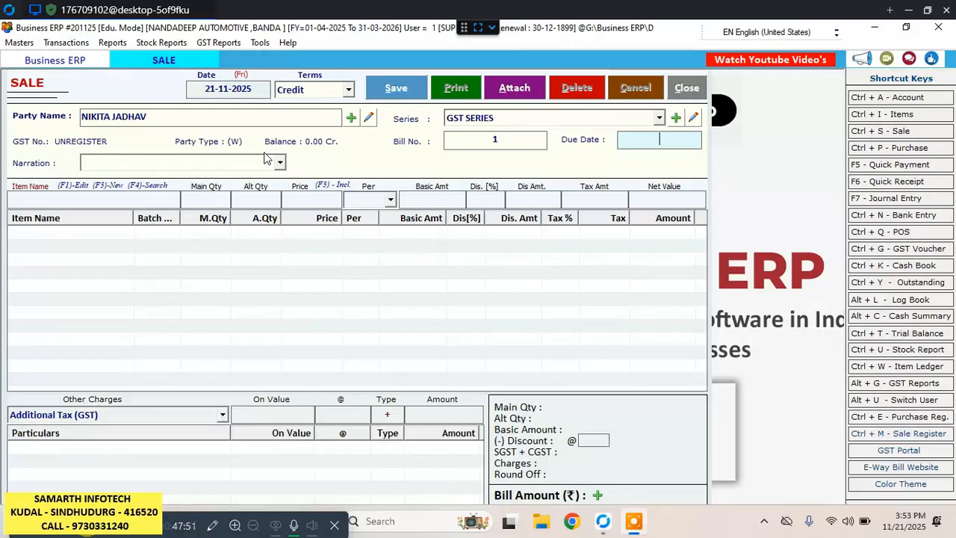
key(Return)
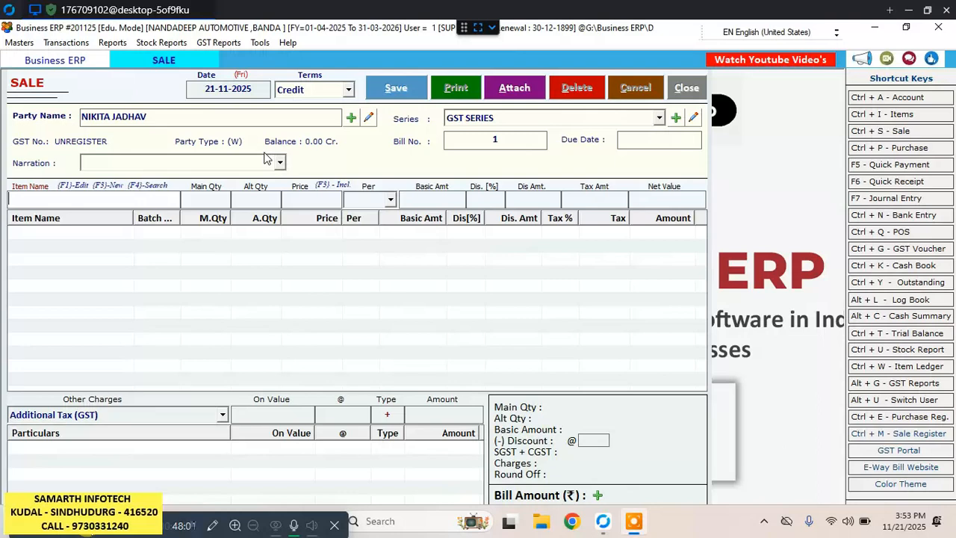
text(T)
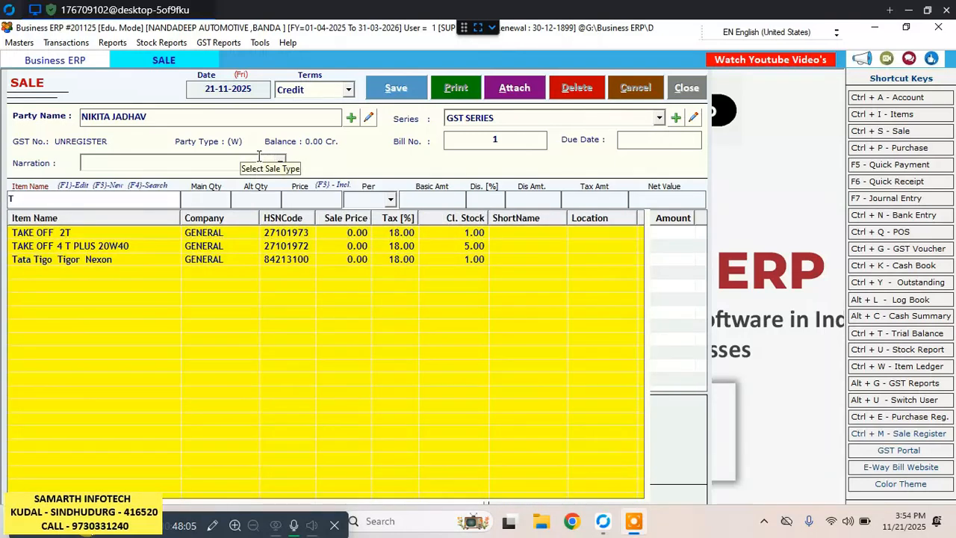
key(Down)
key(Return)
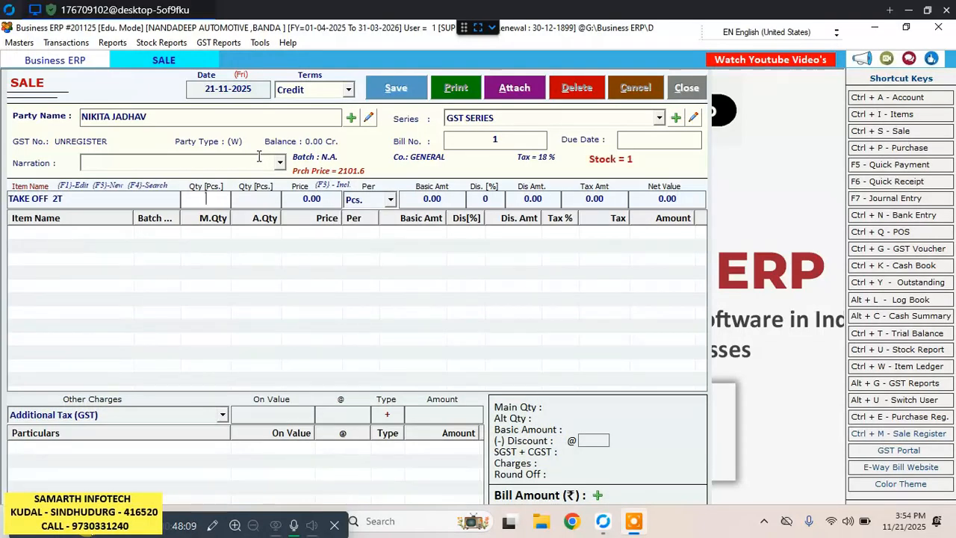
text(1)
key(Return)
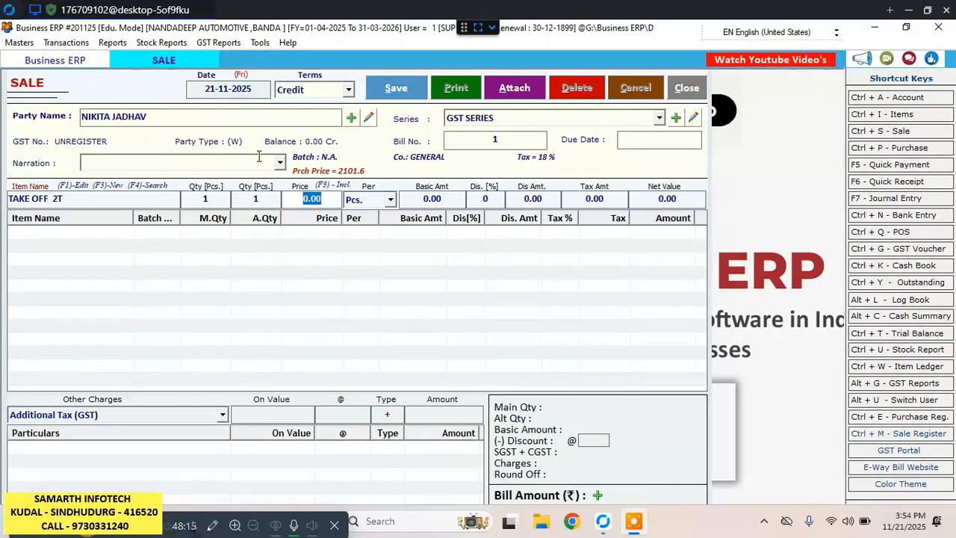
text(125)
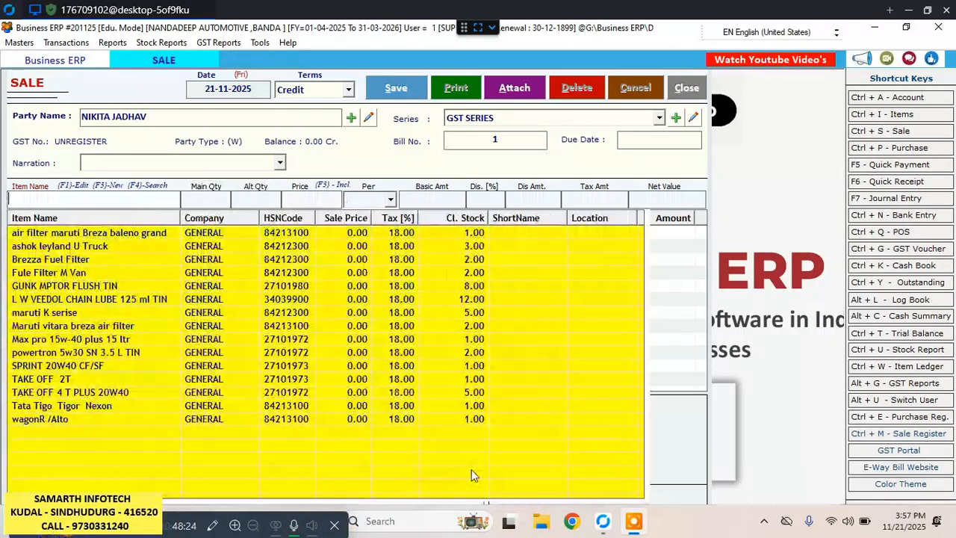
Start a new item named AMRON 5LB from the sale bill and set its tax slab to 18% GST.
key(F3)
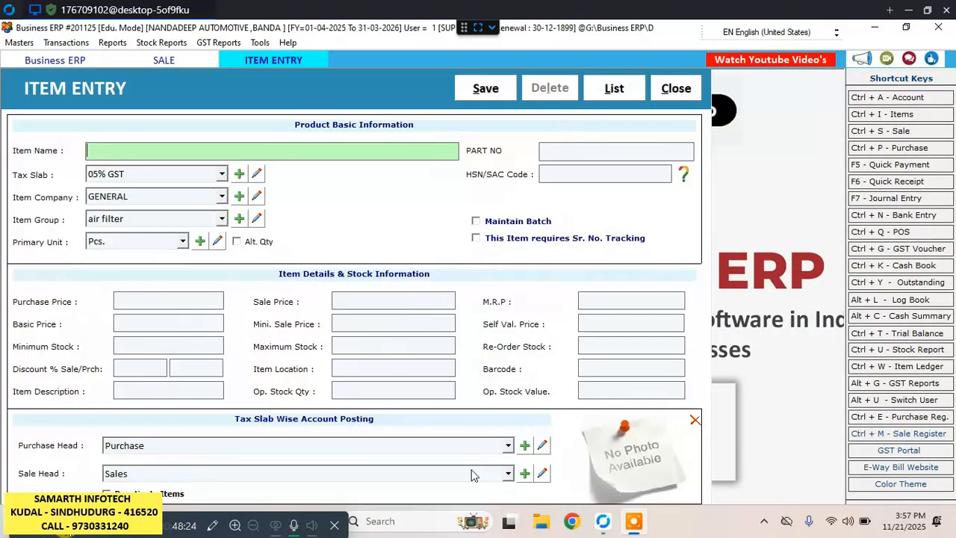
text(AMRON 5LB)
key(Tab)
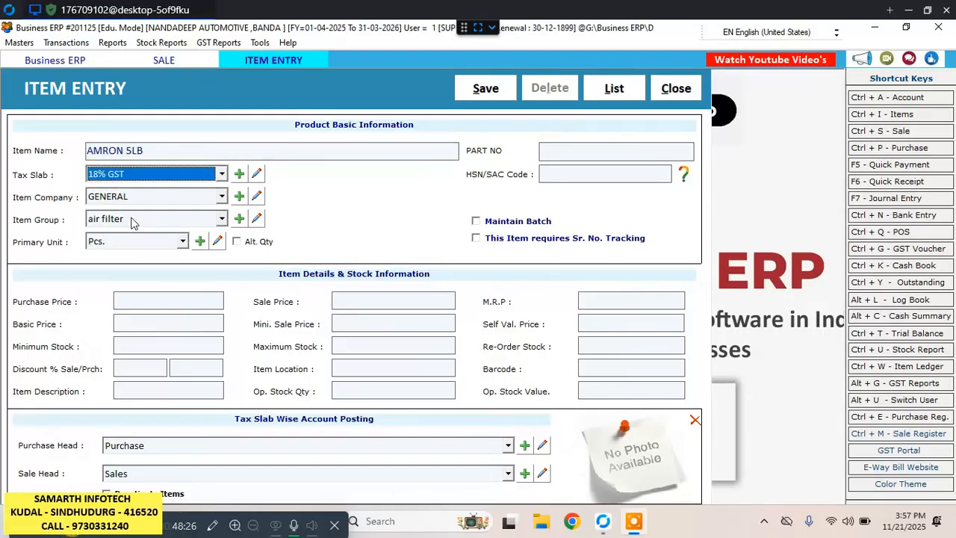
click(222, 219)
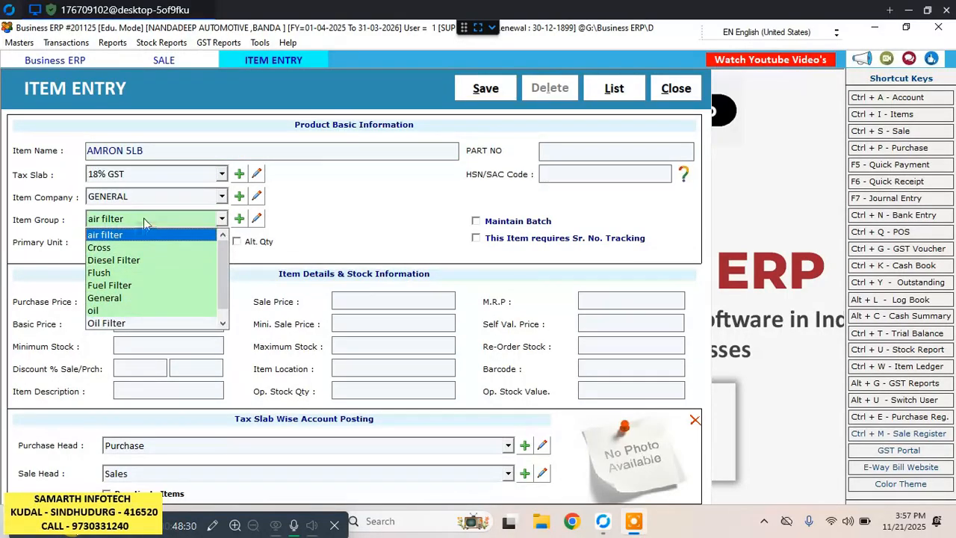
scroll(143, 220, down, 1)
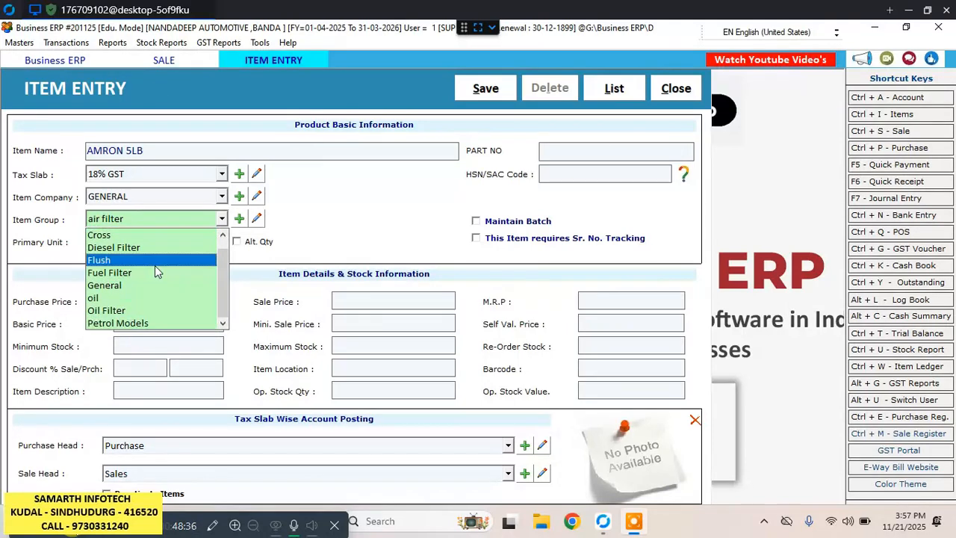
scroll(154, 270, up, 1)
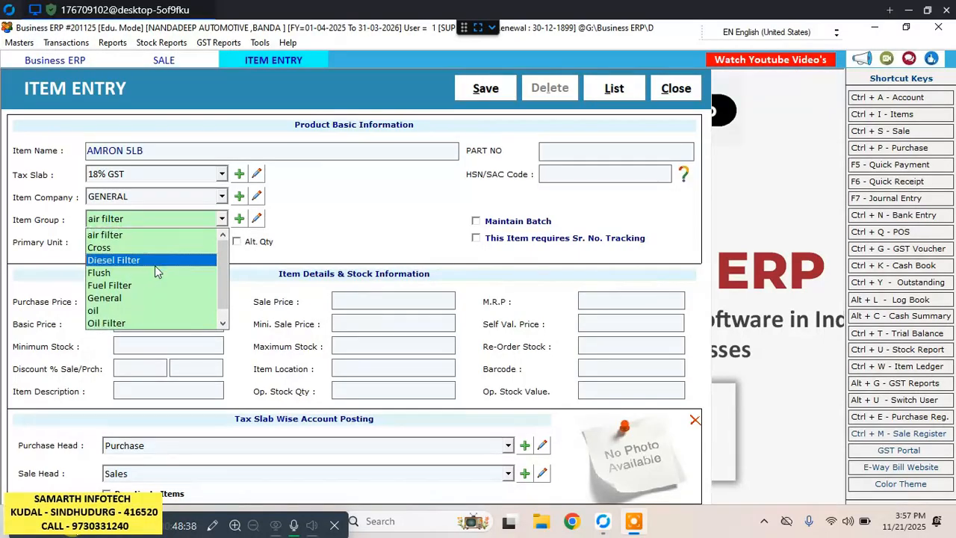
scroll(154, 265, down, 1)
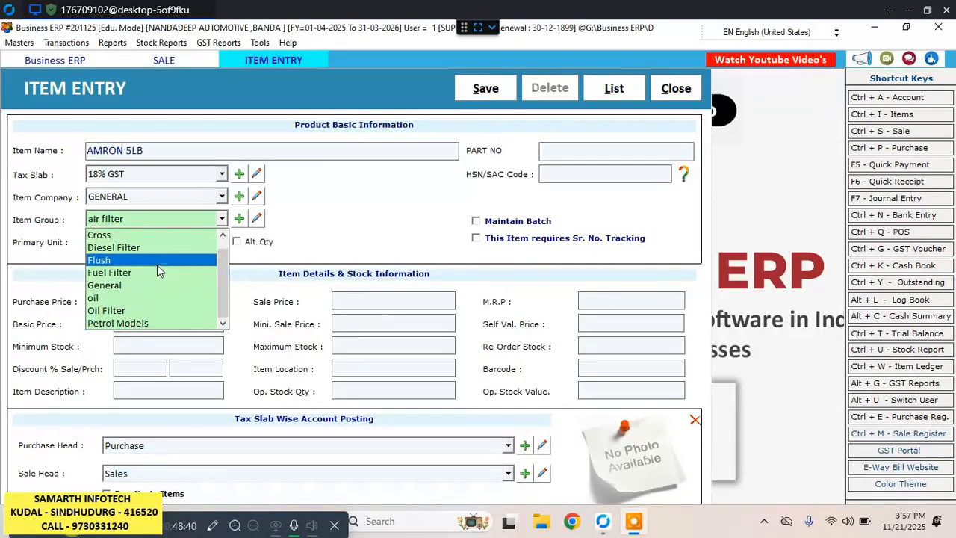
click(296, 189)
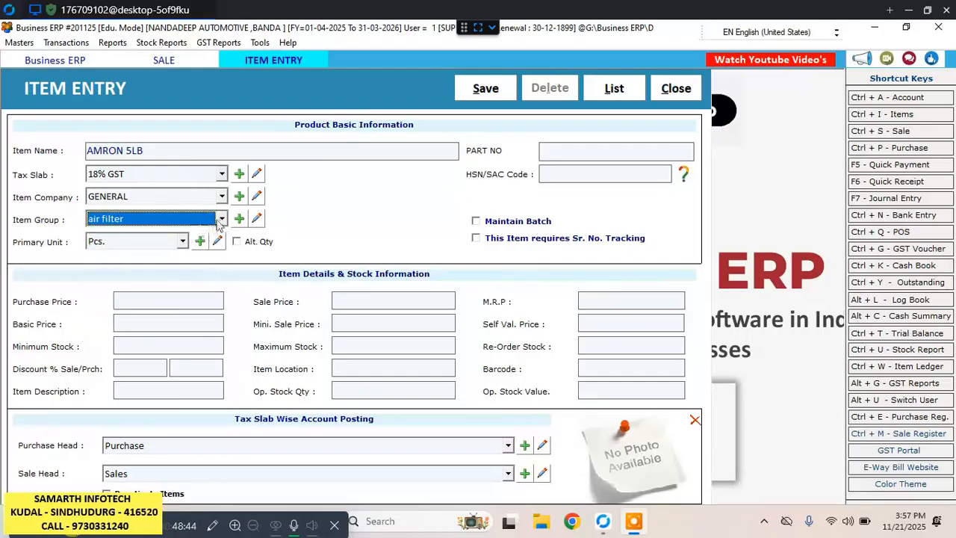
Create and save a new item group named BATTERY from the item entry form, and close the item group window.
click(239, 218)
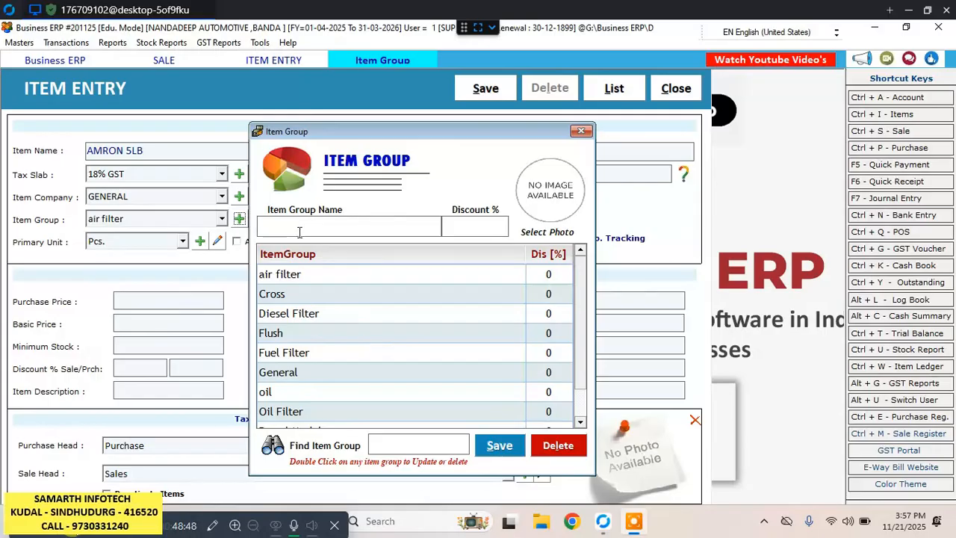
text(AM)
key(BackSpace)
key(BackSpace)
text(BATTERY)
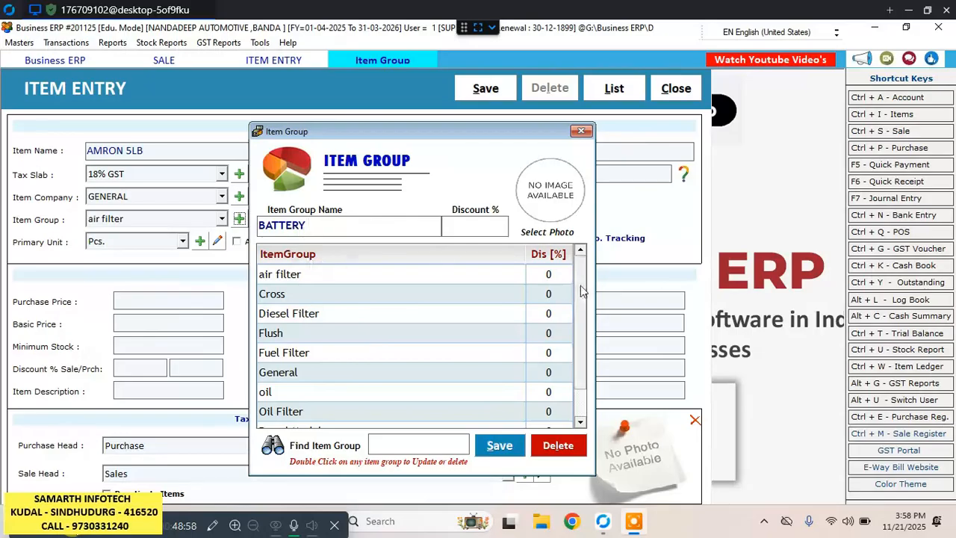
click(501, 446)
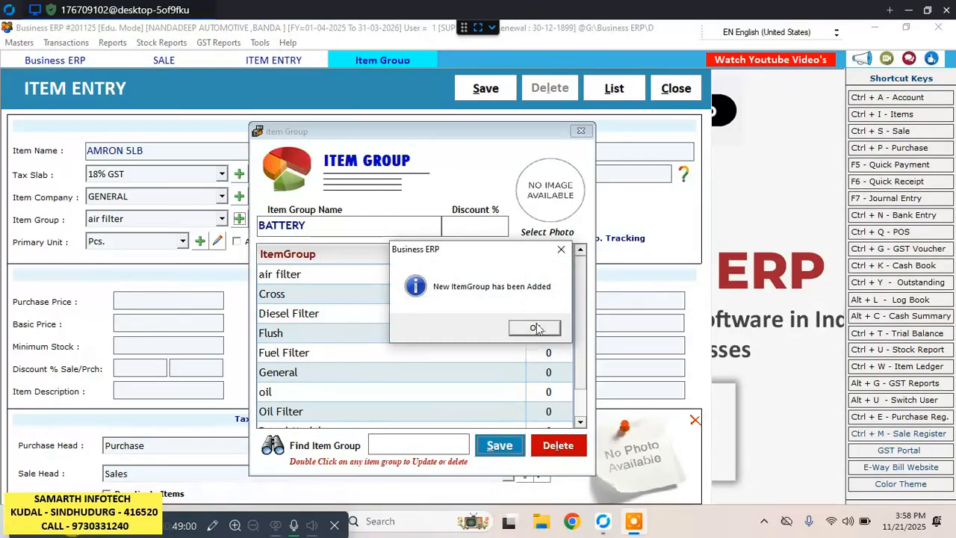
click(535, 329)
click(582, 131)
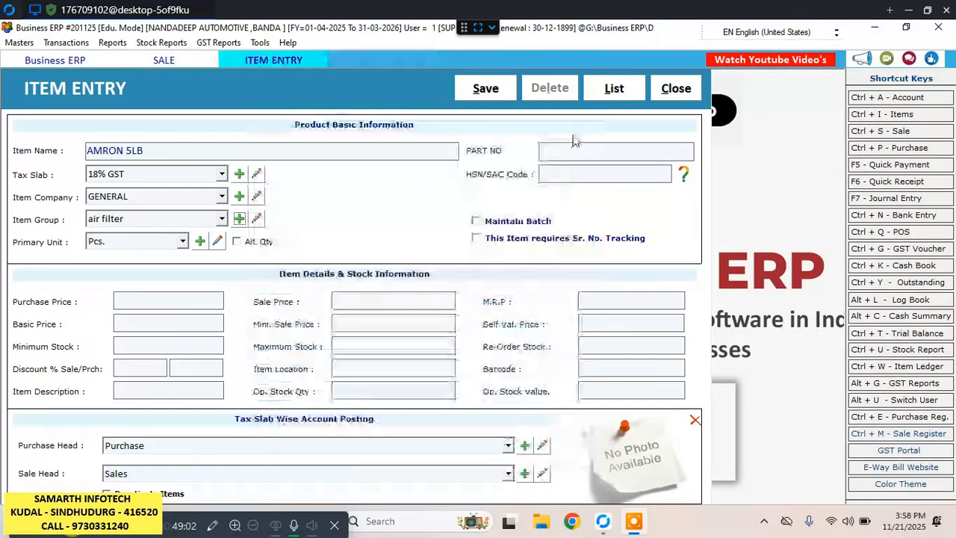
Assign the AMRON 5LB item to the BATTERY group and keep Pcs. as its primary unit without an alternate quantity.
click(222, 219)
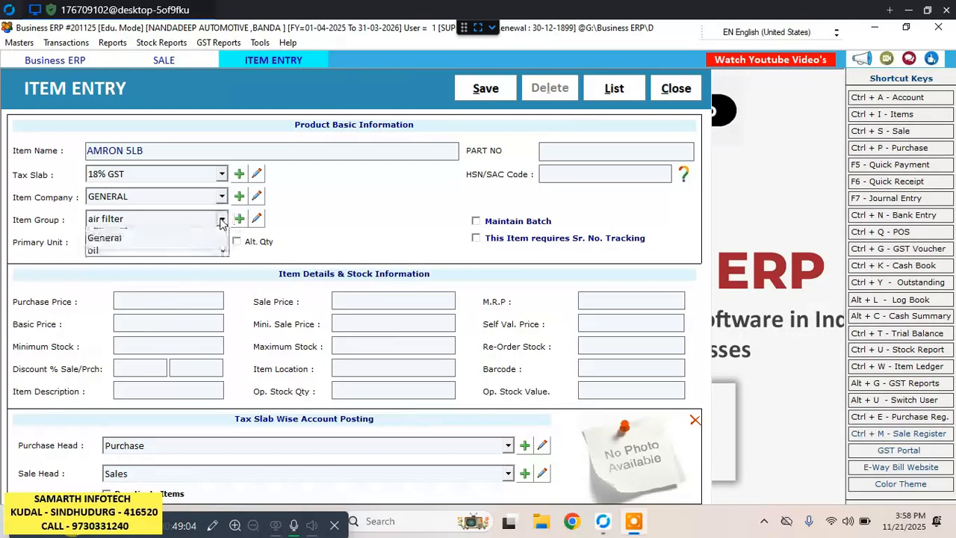
click(139, 248)
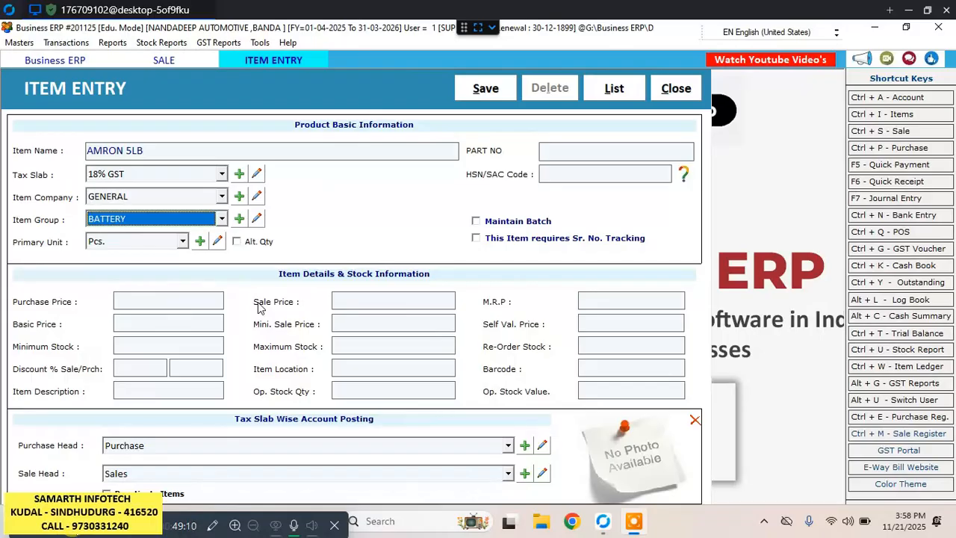
key(Return)
key(Return)
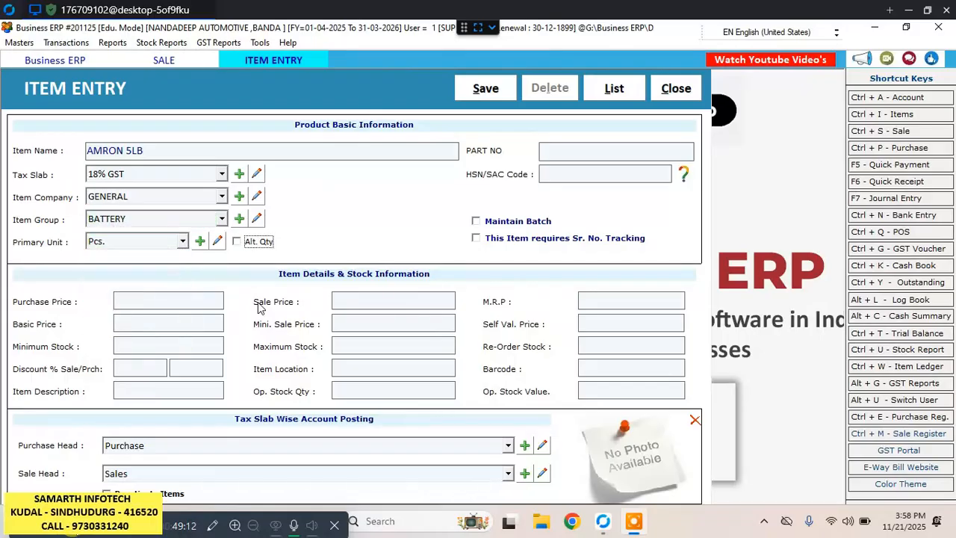
key(Return)
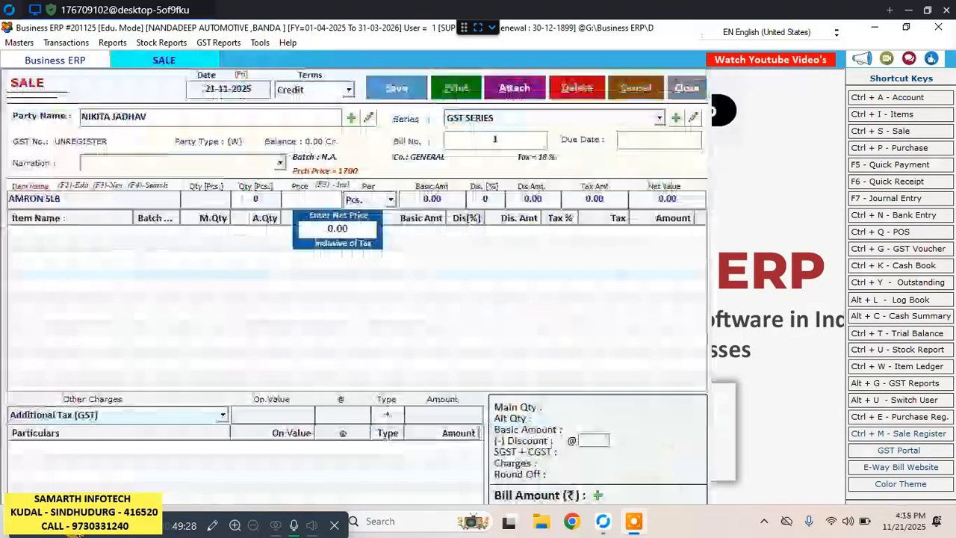
Open the AMRON 5LB item for editing from the sale bill, set its opening stock quantity to 7, and update it.
click(314, 229)
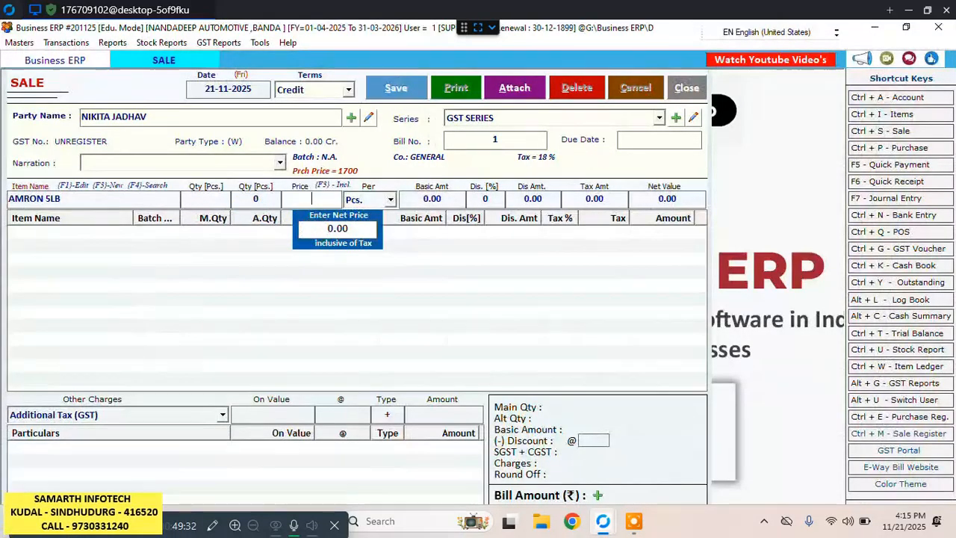
click(220, 201)
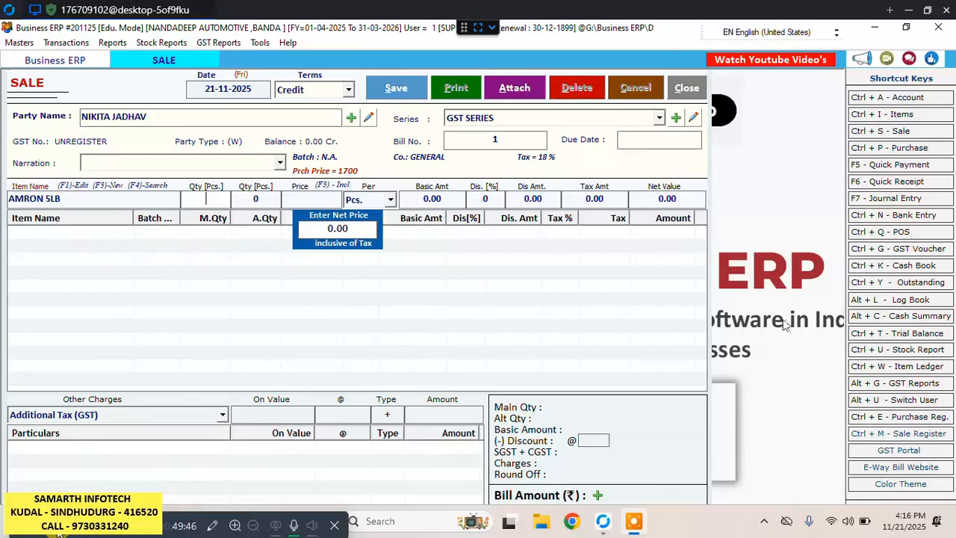
click(82, 198)
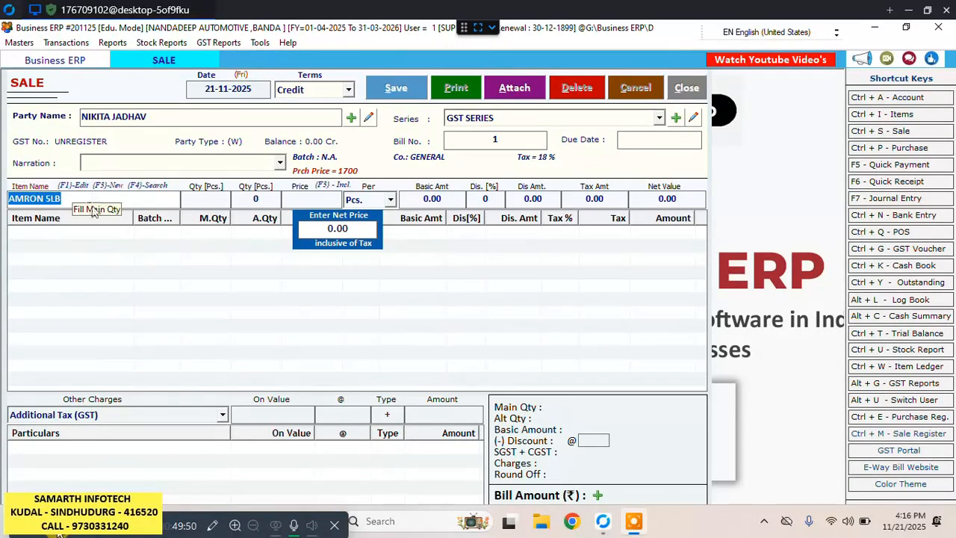
key(F1)
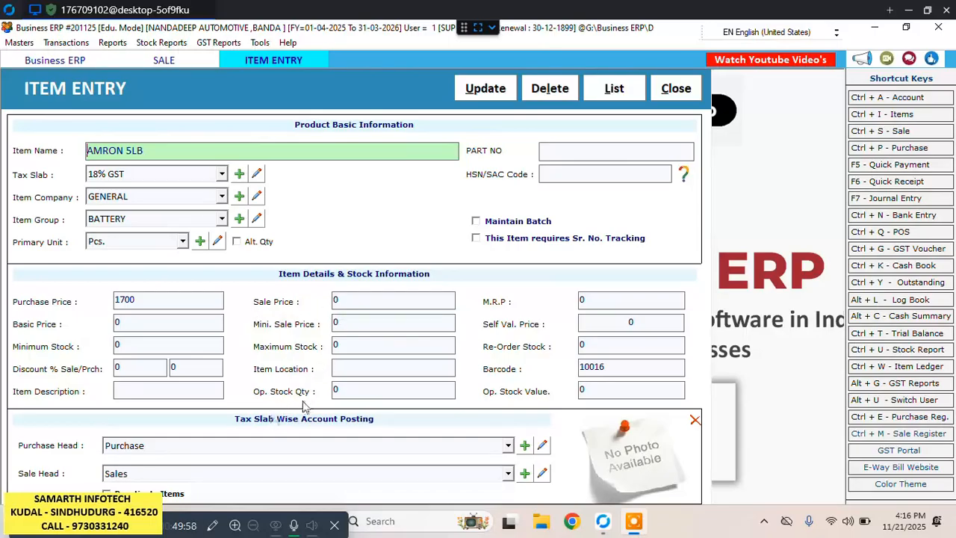
click(346, 389)
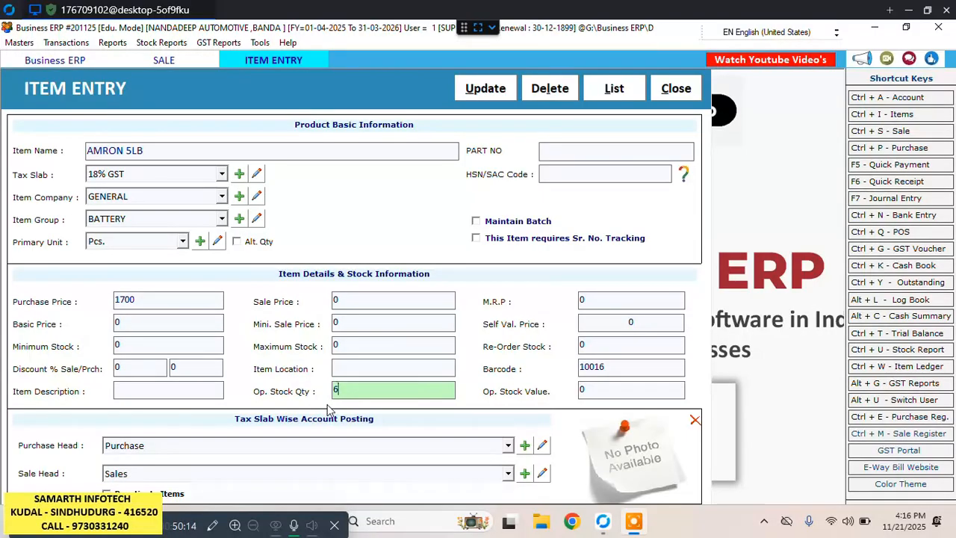
text(7)
click(506, 92)
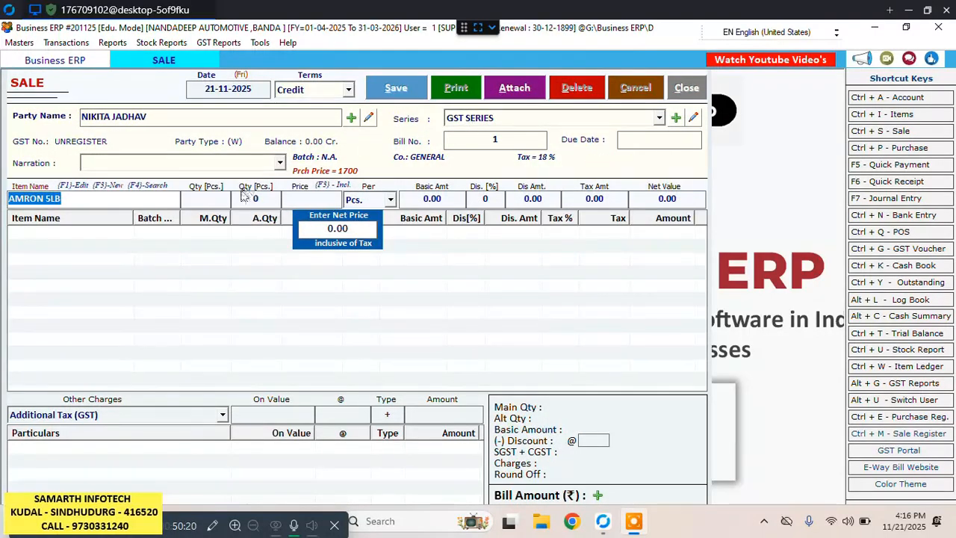
Reselect AMRON 5LB as the sale bill's item and enter a quantity of 2 Pcs.
click(225, 199)
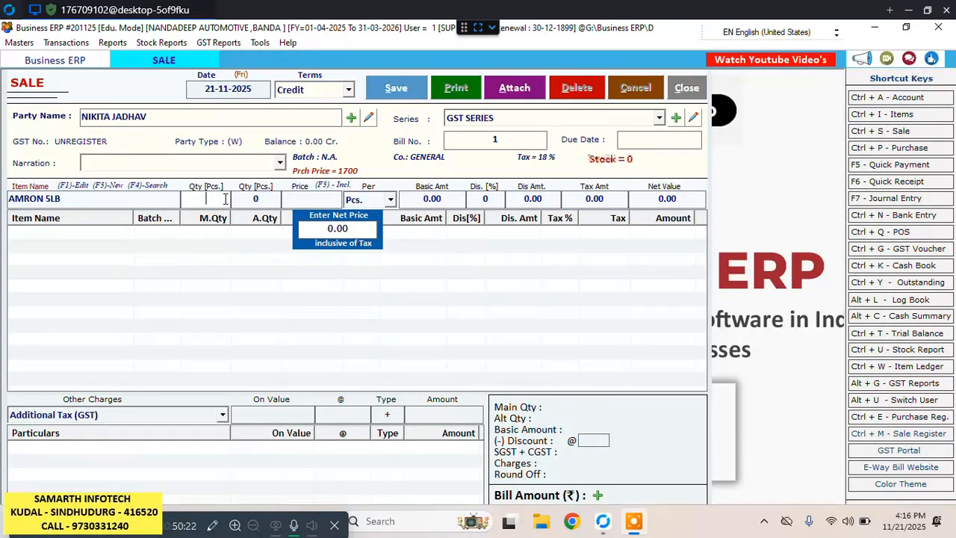
click(89, 199)
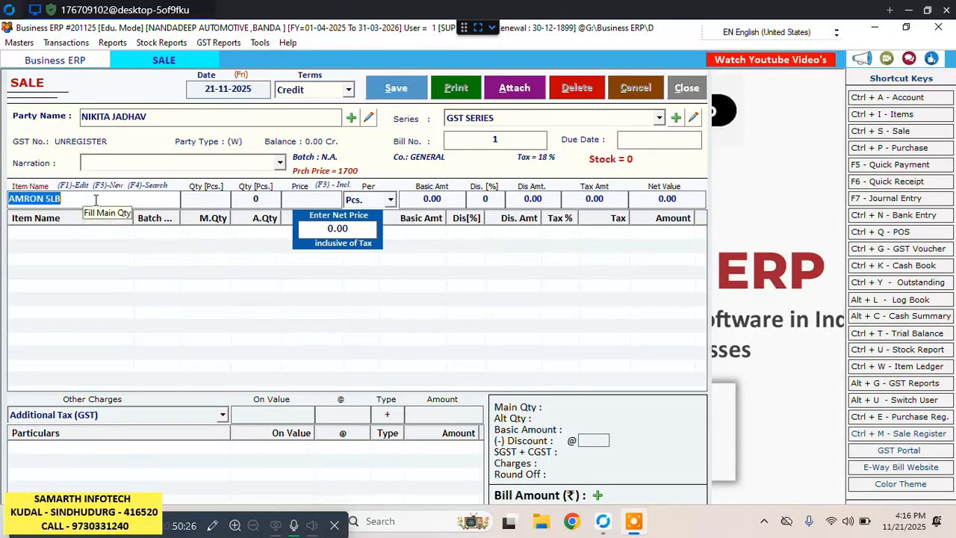
text(A)
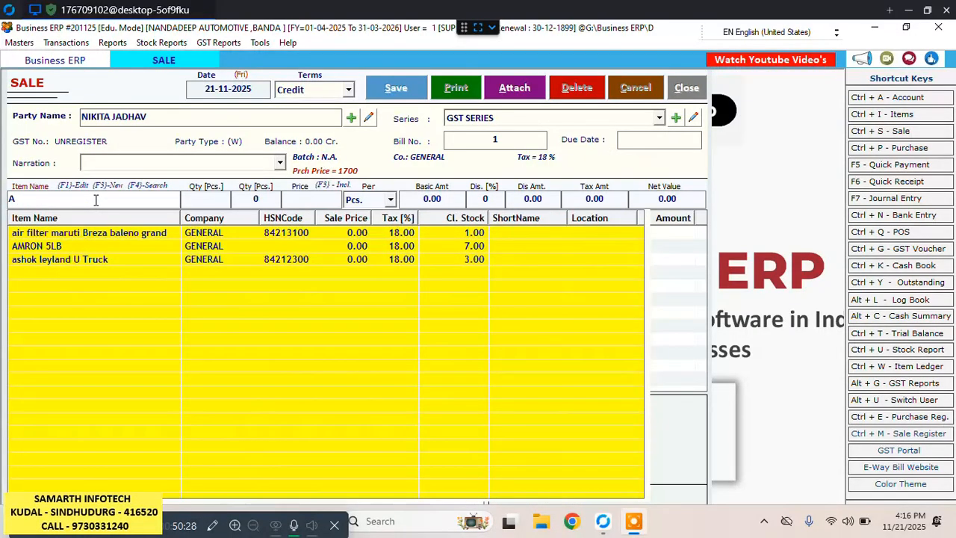
key(Down)
key(Down)
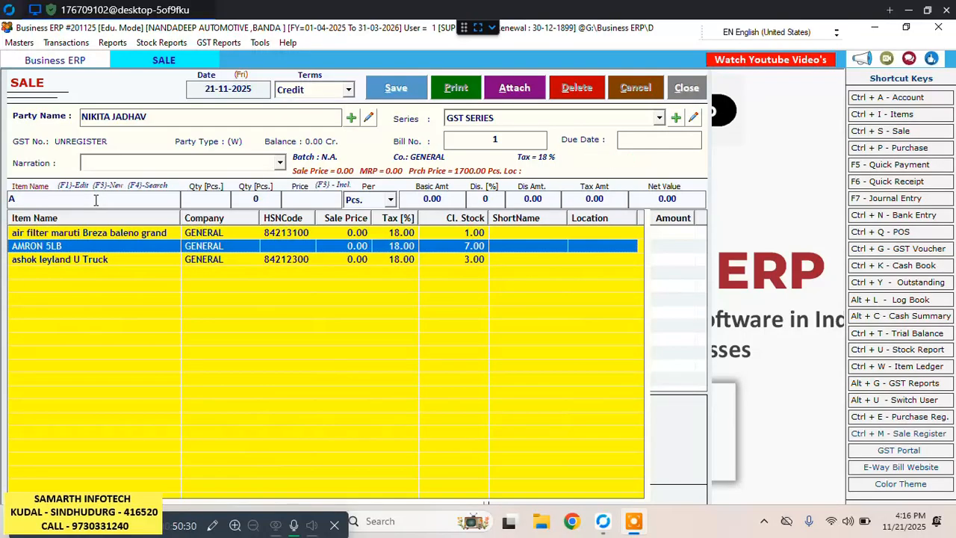
key(Return)
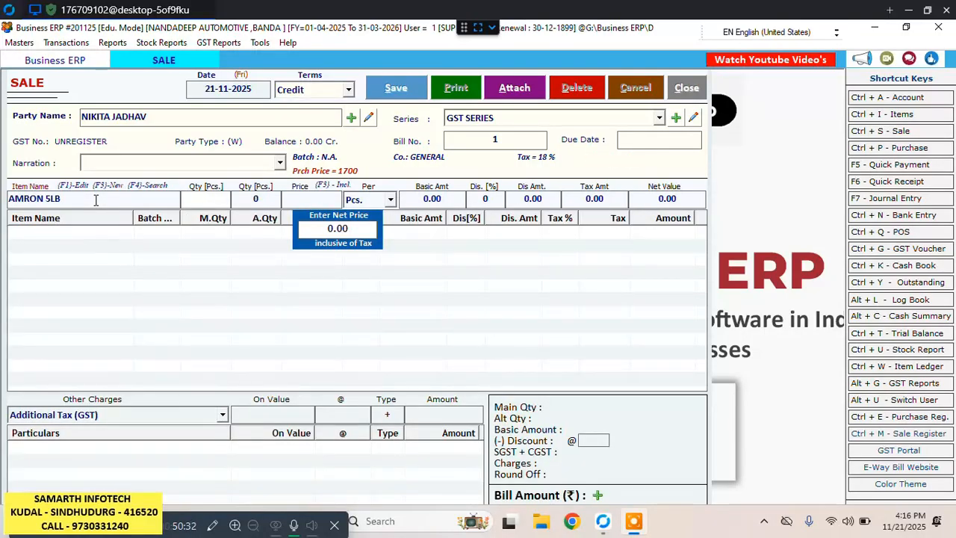
text(2)
key(Return)
key(Return)
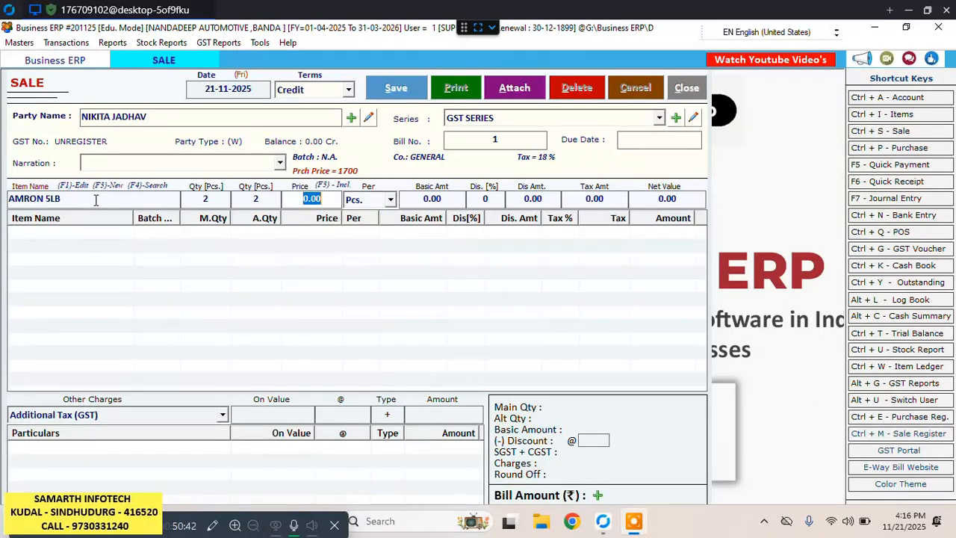
Set the net price of AMRON 5LB inclusive of tax to 1600.
key(F3)
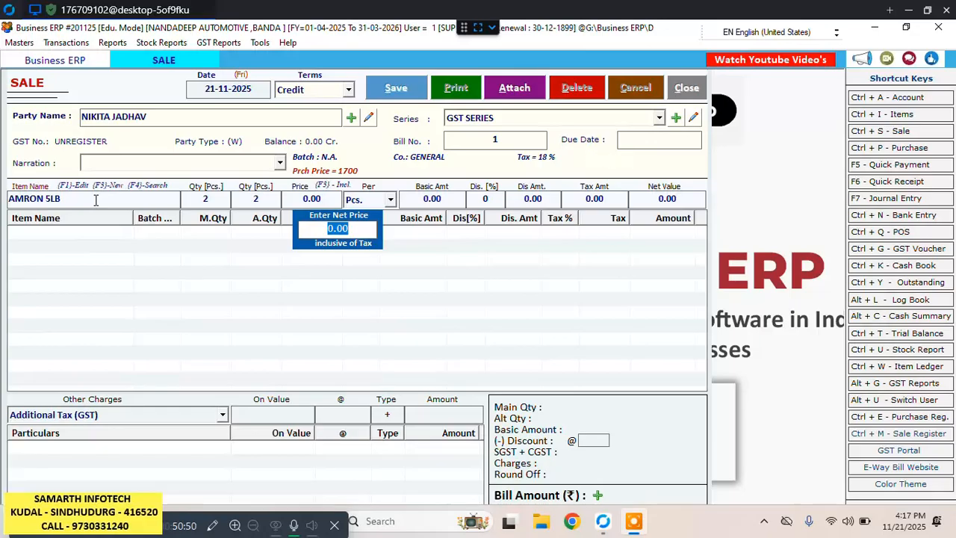
text(17)
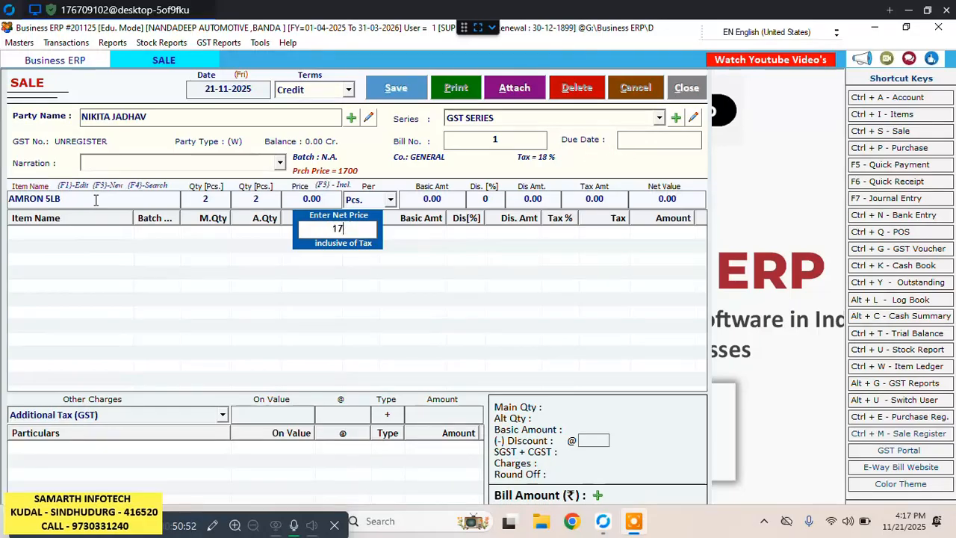
key(BackSpace)
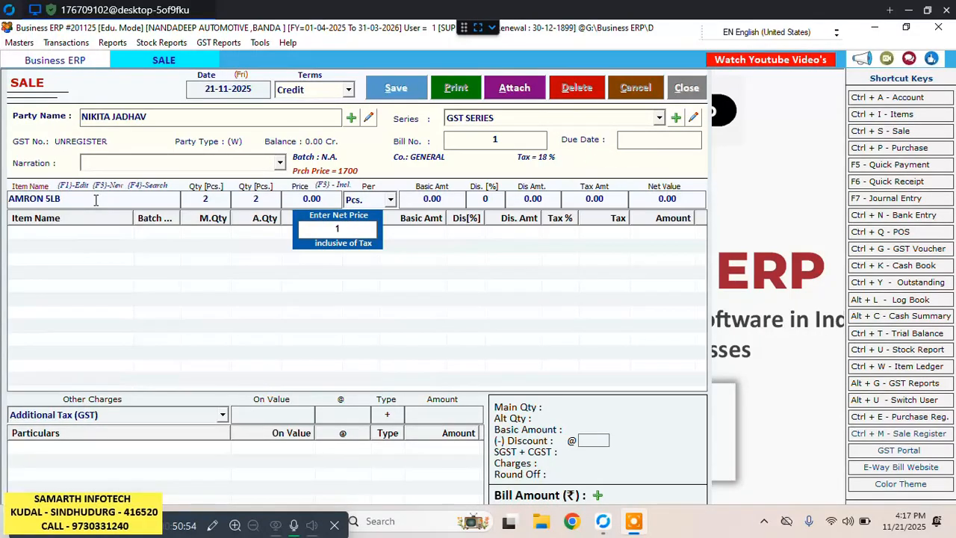
text(600)
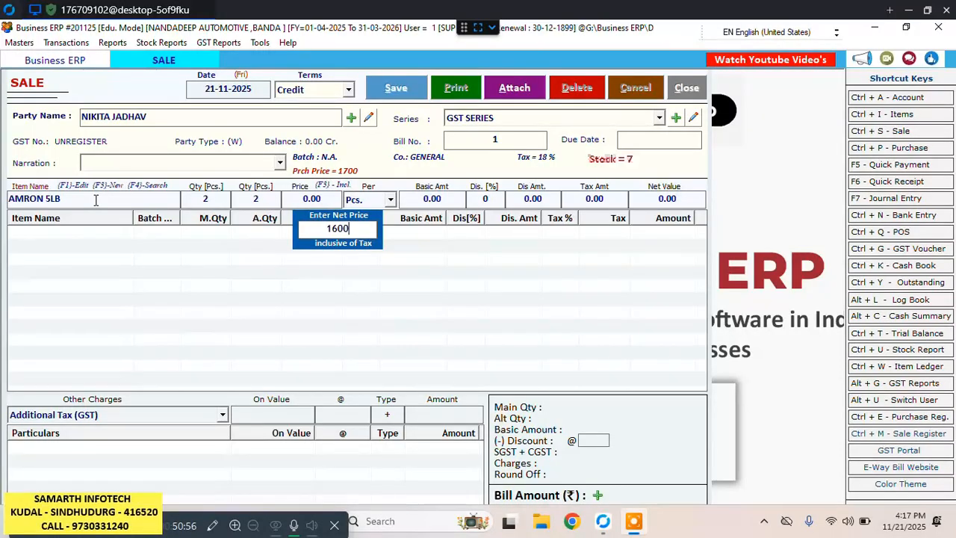
key(Return)
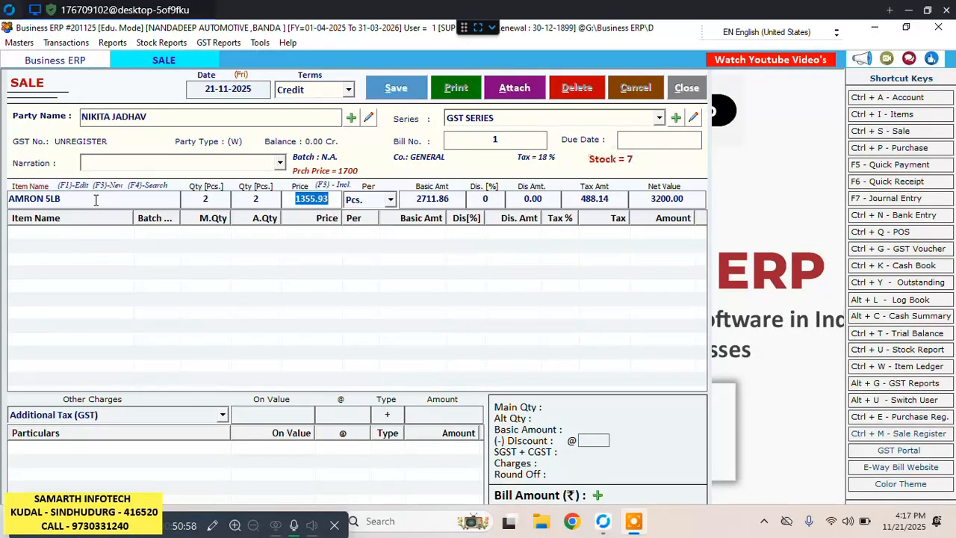
Keep the AMRON 5LB line's discount at 0 and add the line to the sale bill.
key(Return)
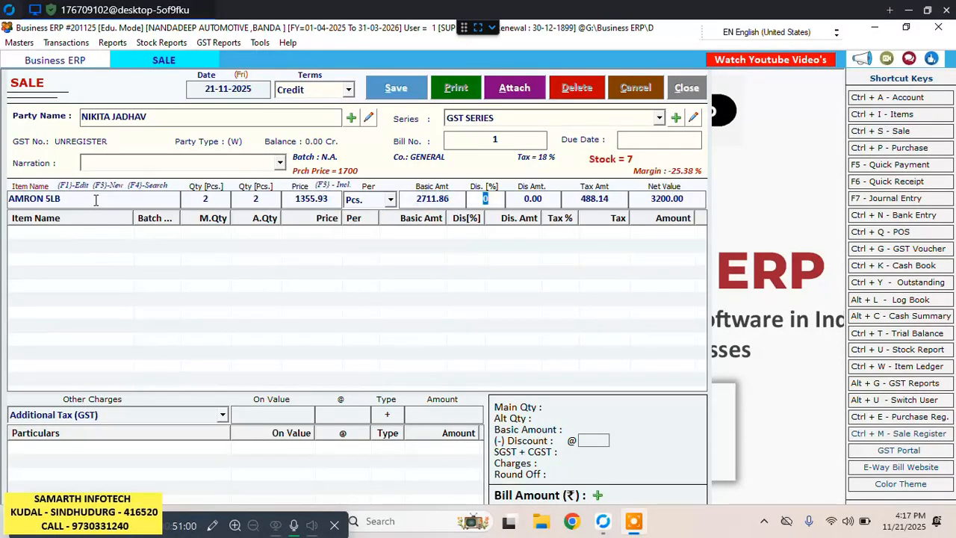
key(Return)
key(Return)
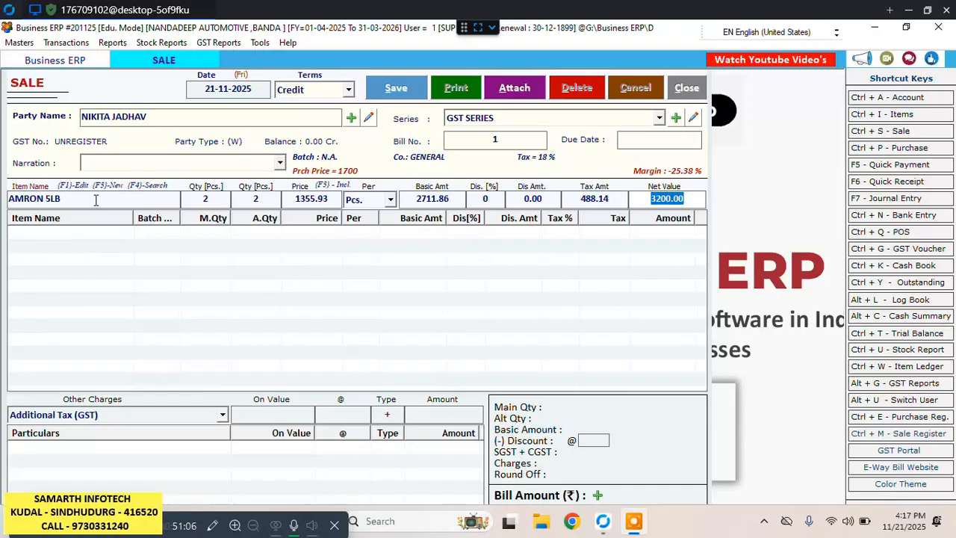
key(Left)
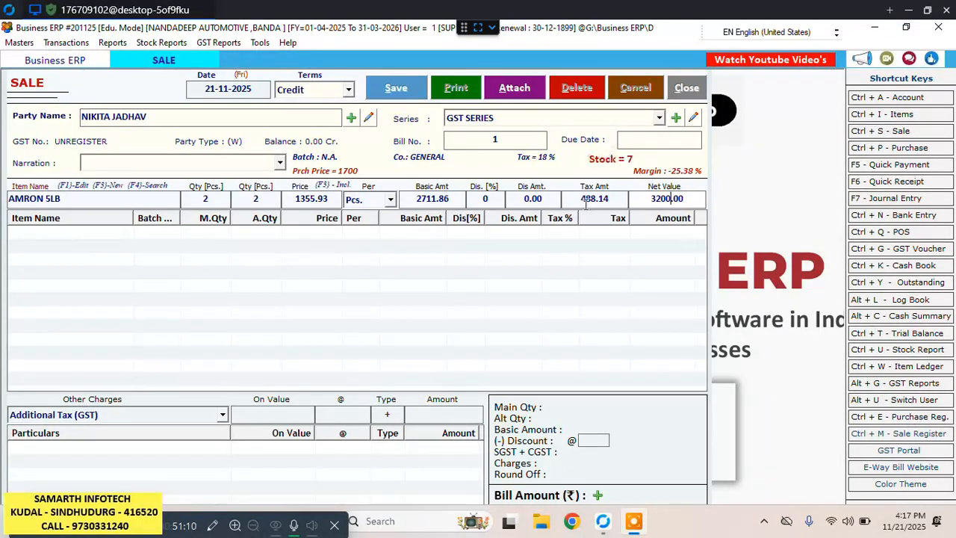
click(499, 200)
click(506, 200)
key(Return)
key(Return)
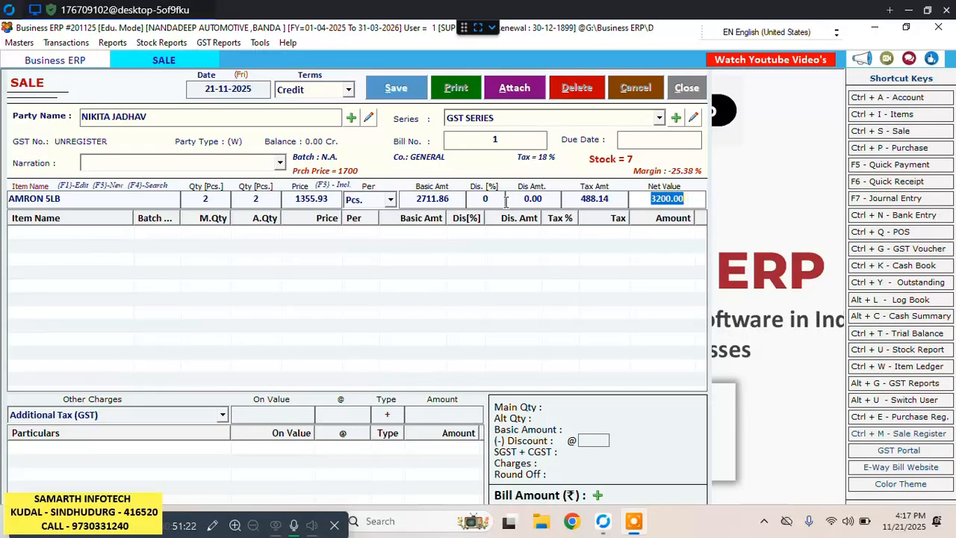
key(Return)
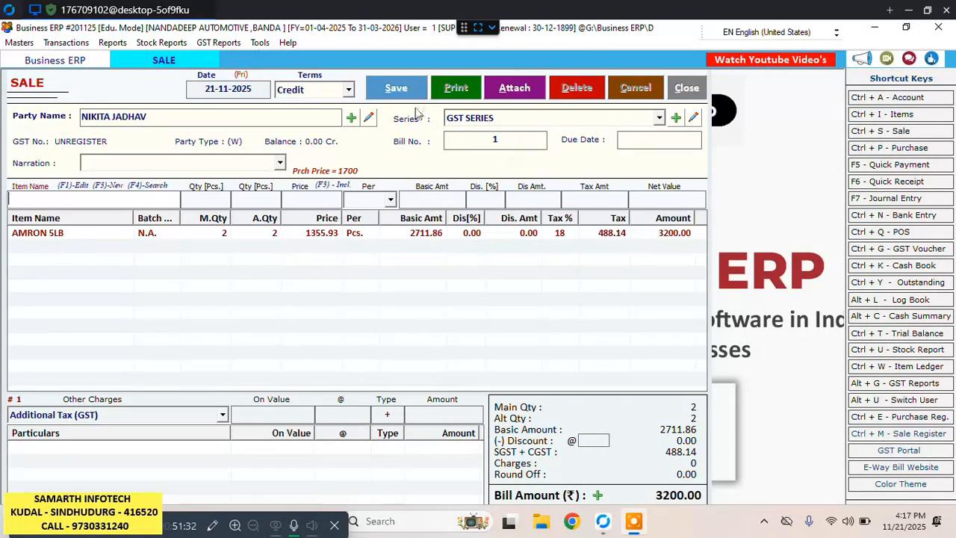
Save the credit sale bill and choose to print it.
click(397, 89)
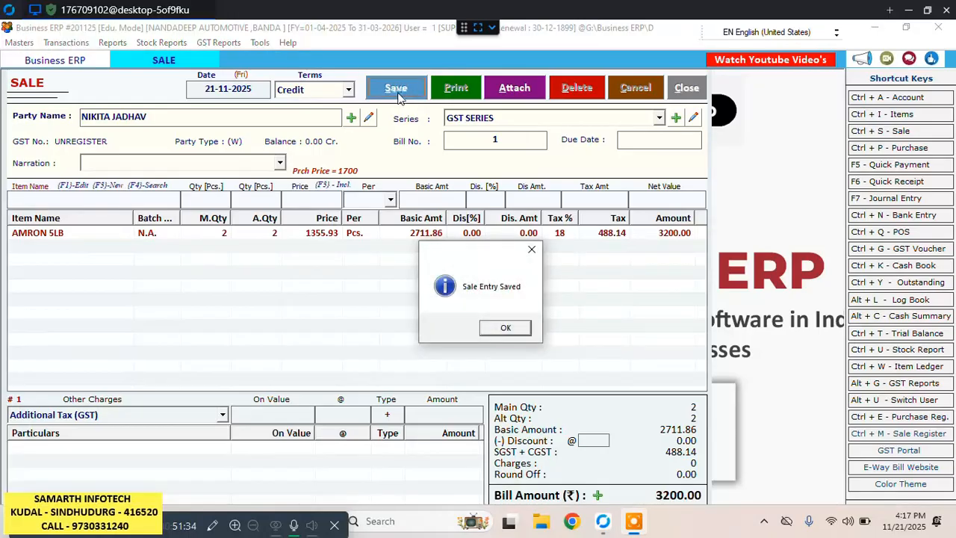
click(506, 332)
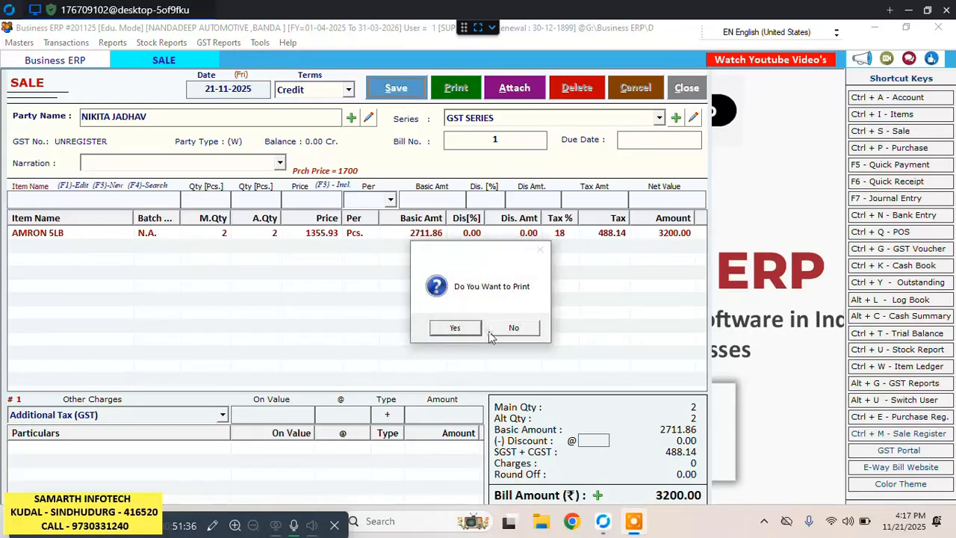
click(455, 328)
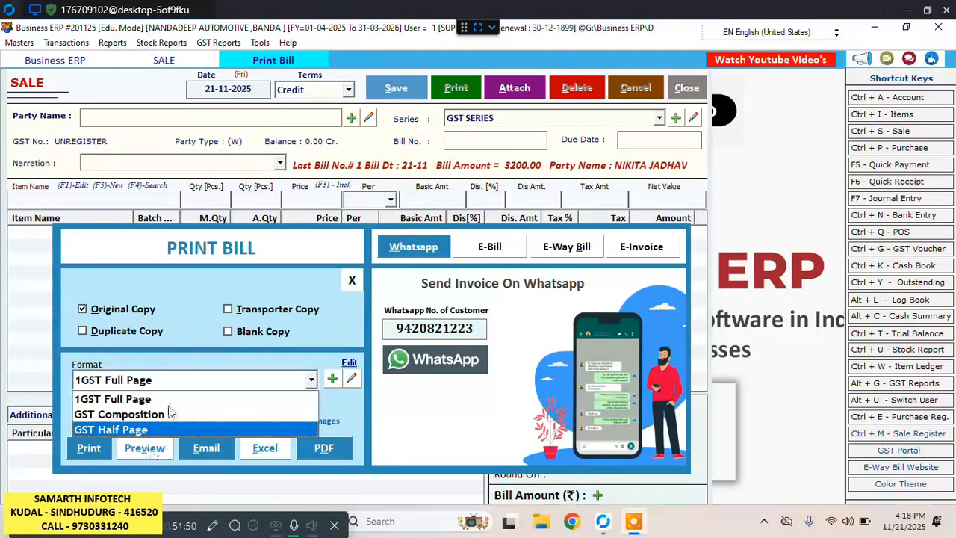
Preview the original copy of the invoice in the 1GST Full Page format and check it down to the grand total.
click(98, 382)
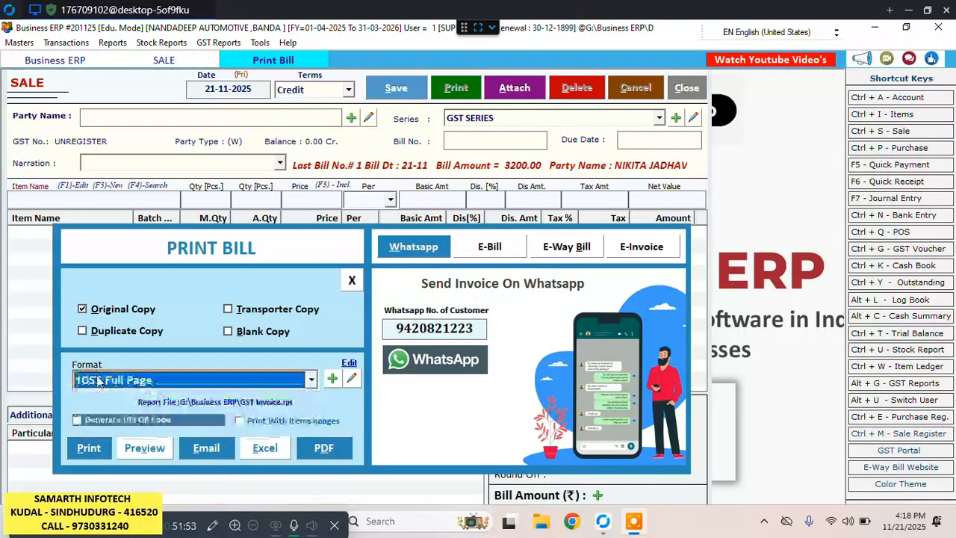
click(136, 448)
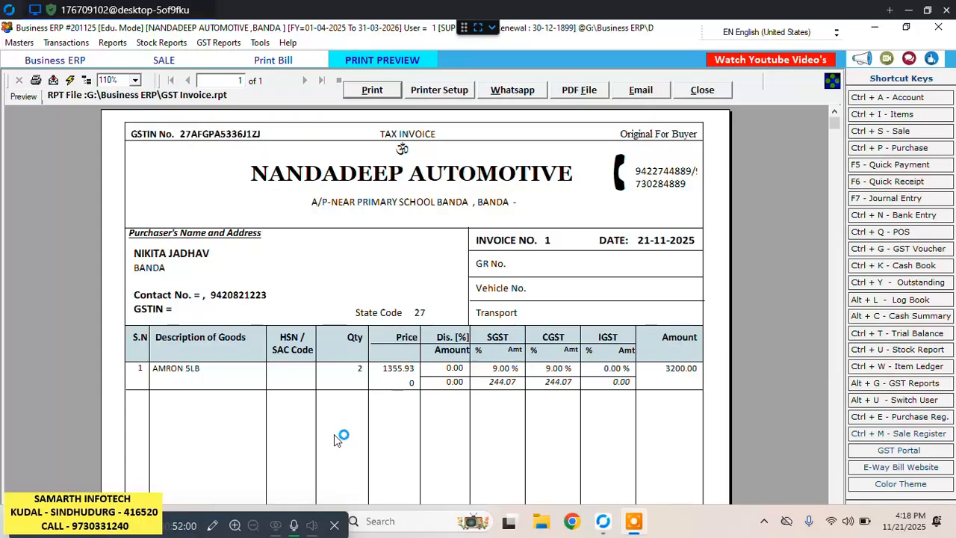
scroll(362, 417, down, 5)
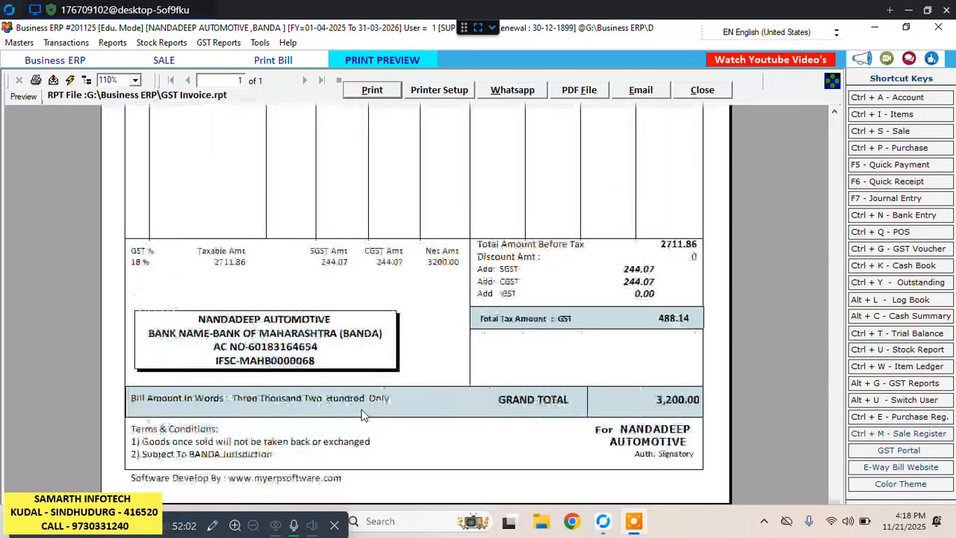
scroll(362, 417, up, 5)
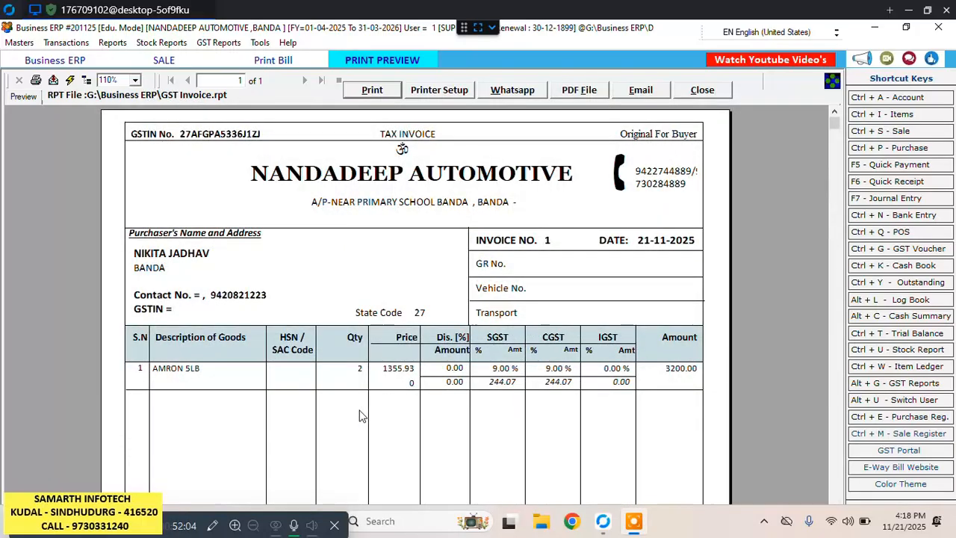
Print the previewed invoice, and close the preview, the sale form and the bill printing window.
click(375, 90)
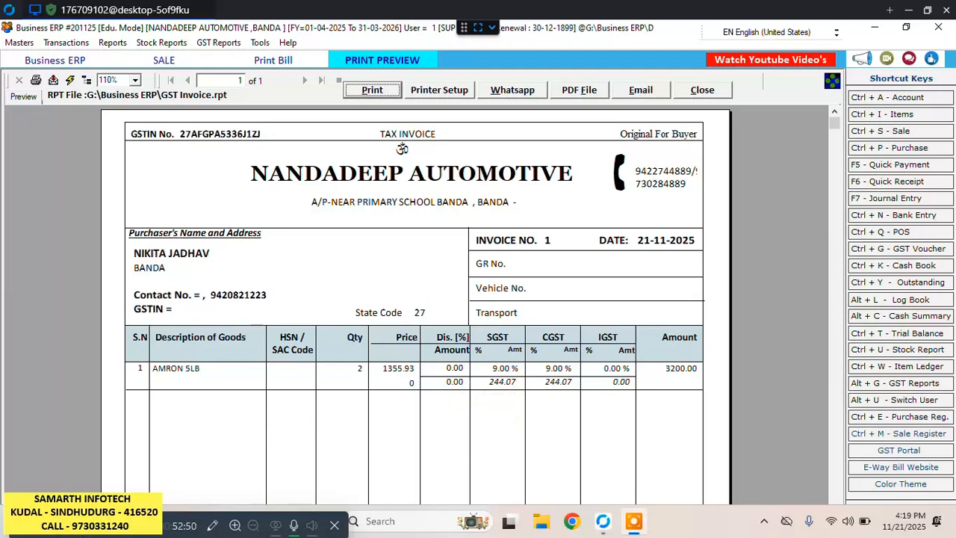
click(703, 90)
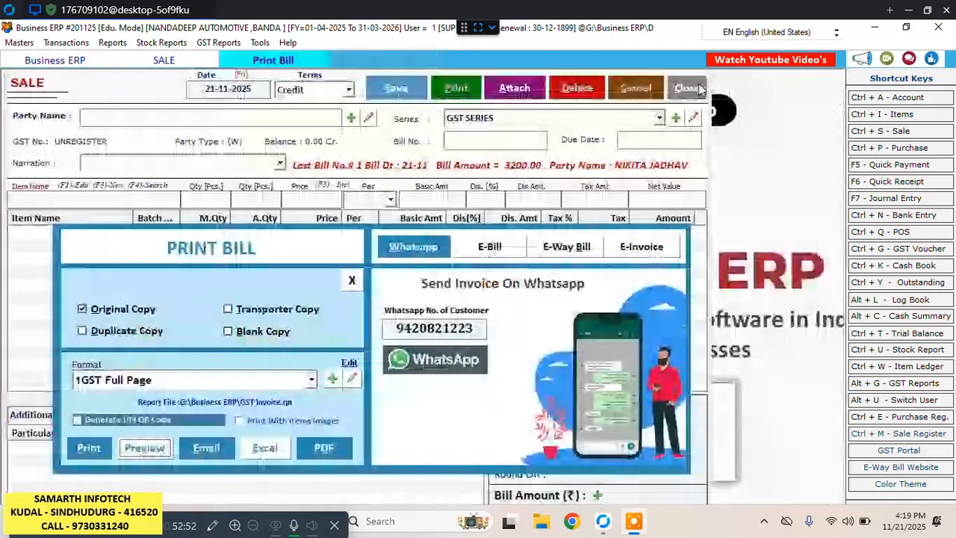
click(689, 89)
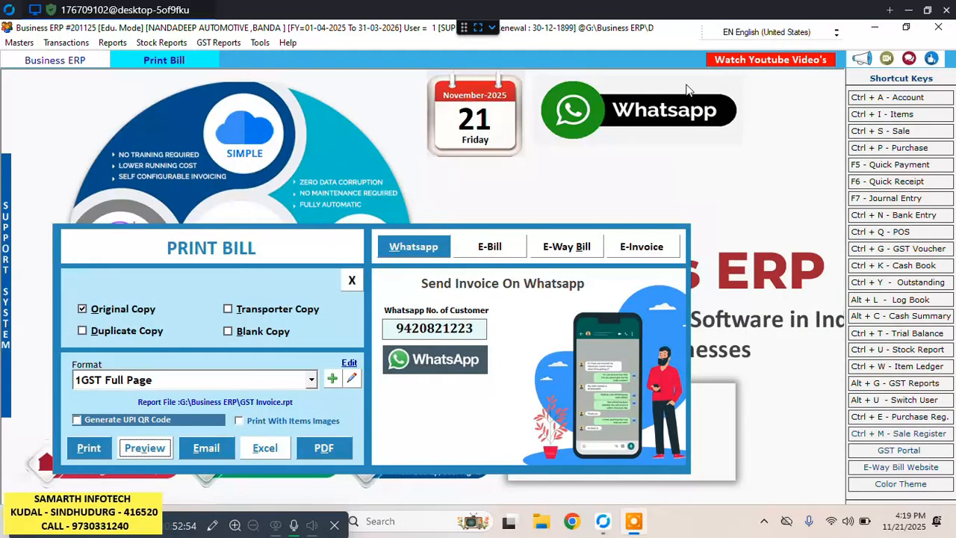
click(351, 282)
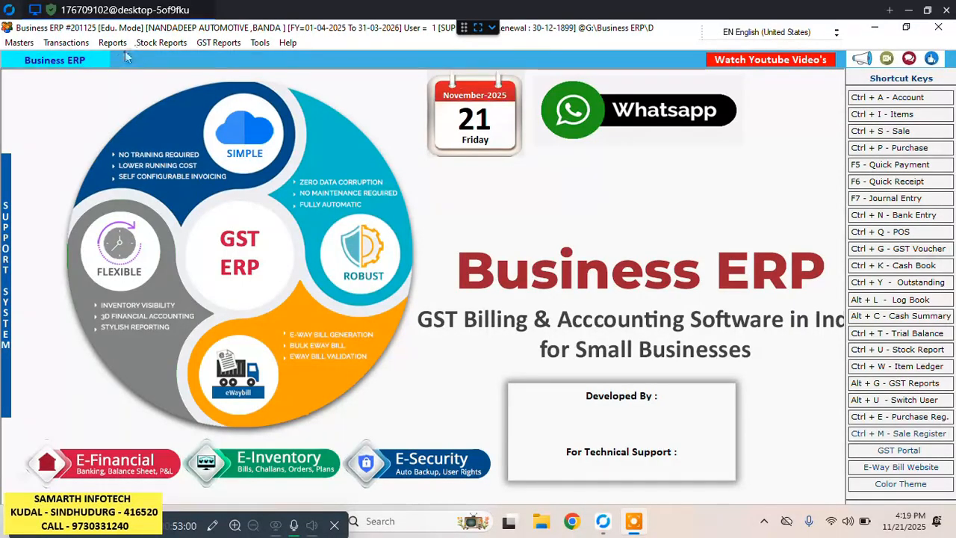
Review the list of items, close it, and open the list of sale bills.
click(904, 118)
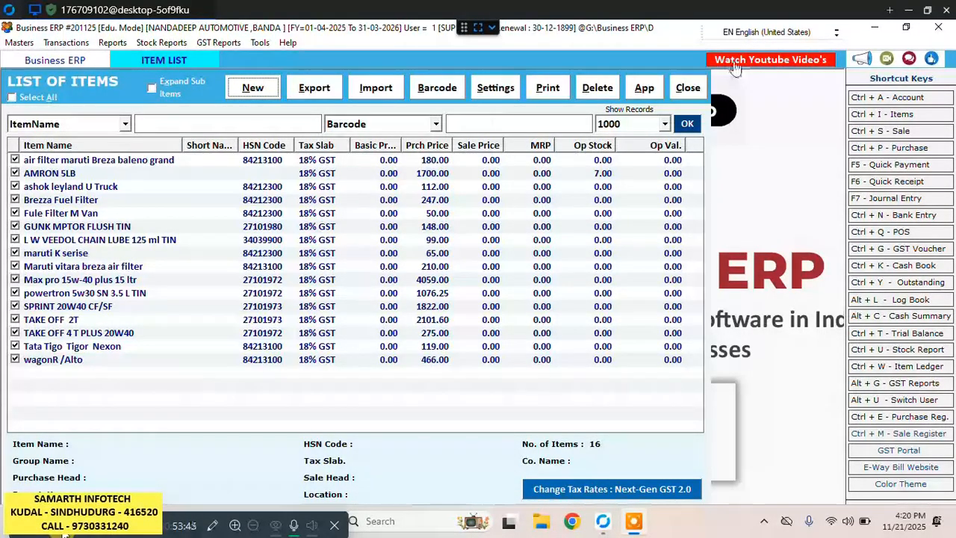
click(688, 88)
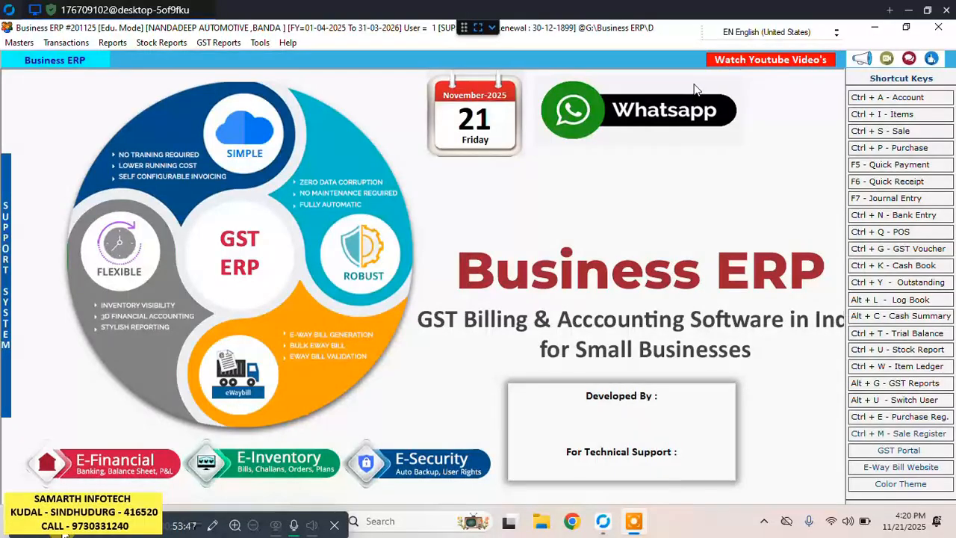
click(895, 133)
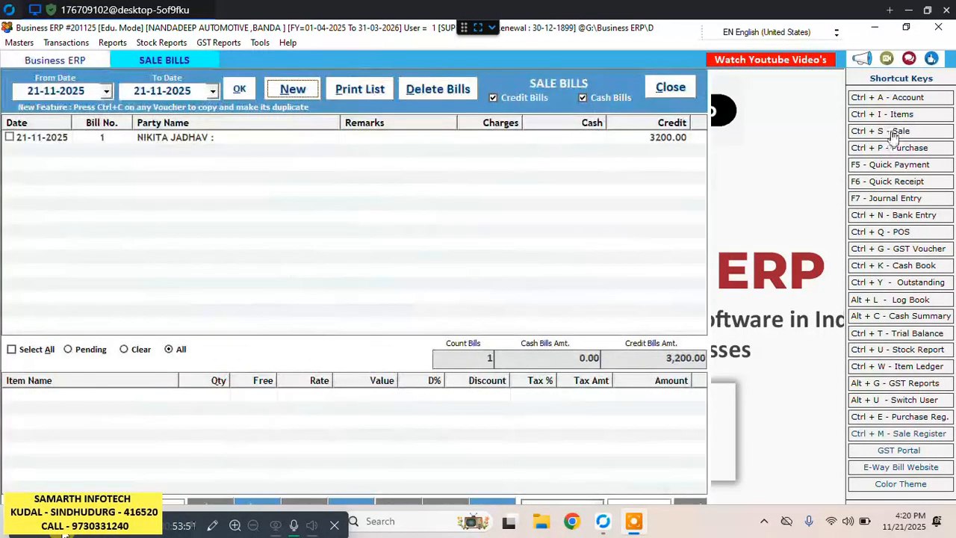
Open credit sale bill no. 1 dated 21-11-2025 and delete it, entering the delete password and confirming the deletion.
double_click(310, 142)
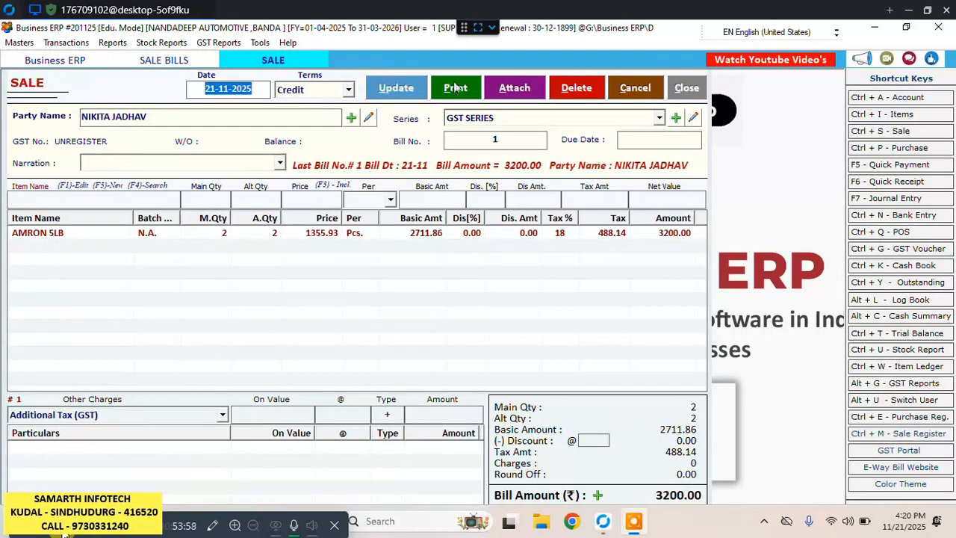
click(583, 89)
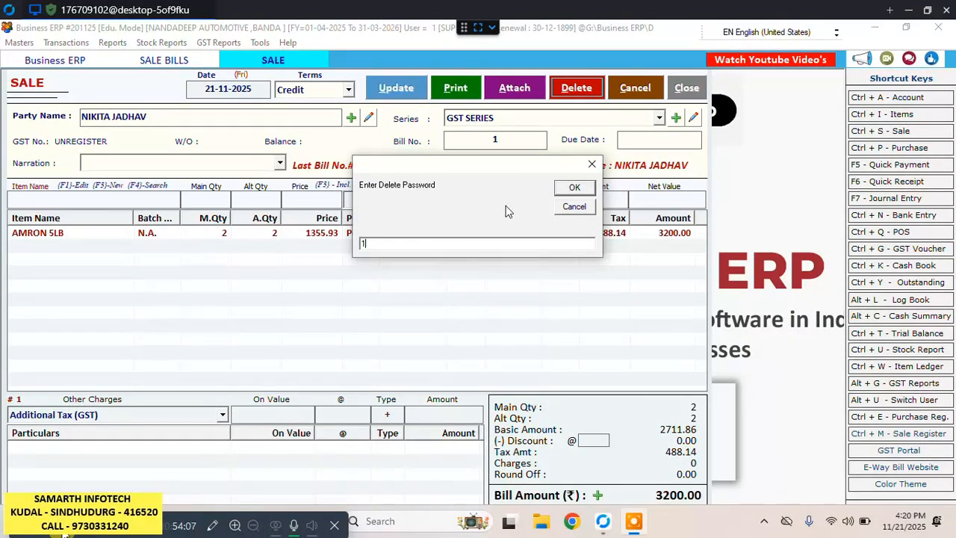
click(572, 188)
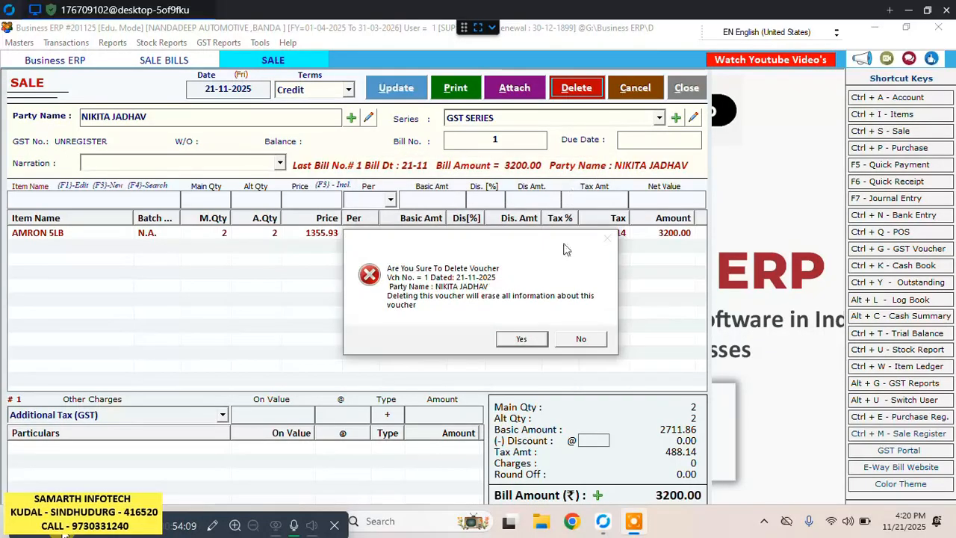
click(533, 340)
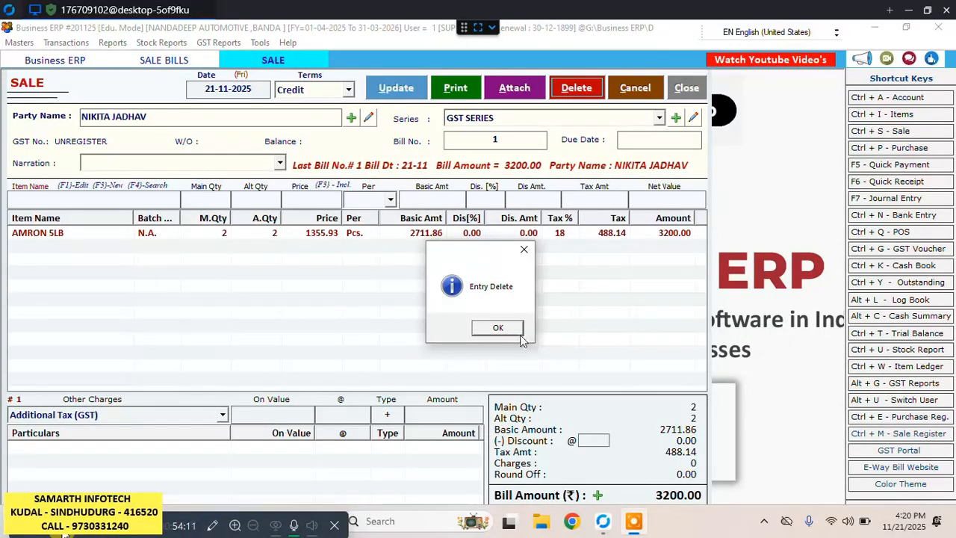
click(498, 328)
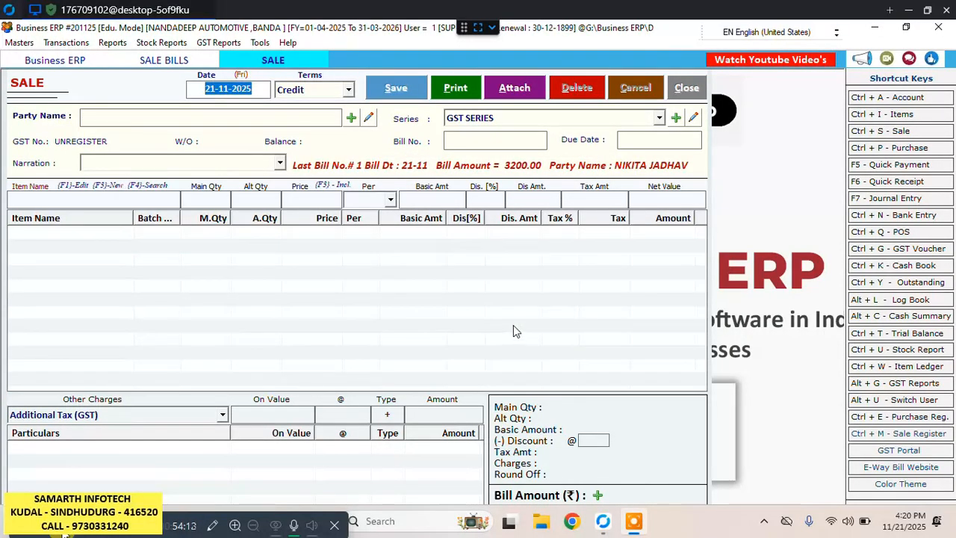
Close the empty sale form, refresh the sale bills list for 21-11-2025, and close the list.
click(691, 92)
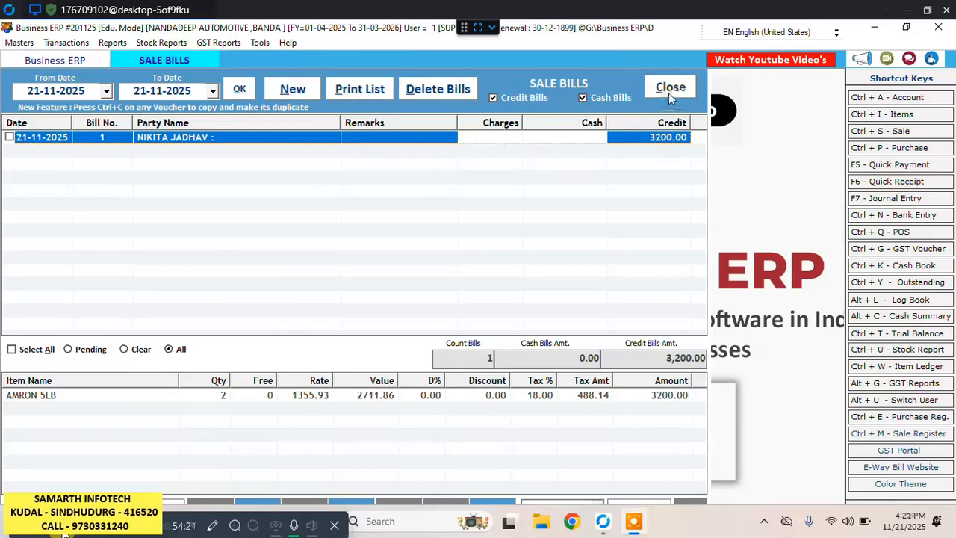
click(240, 89)
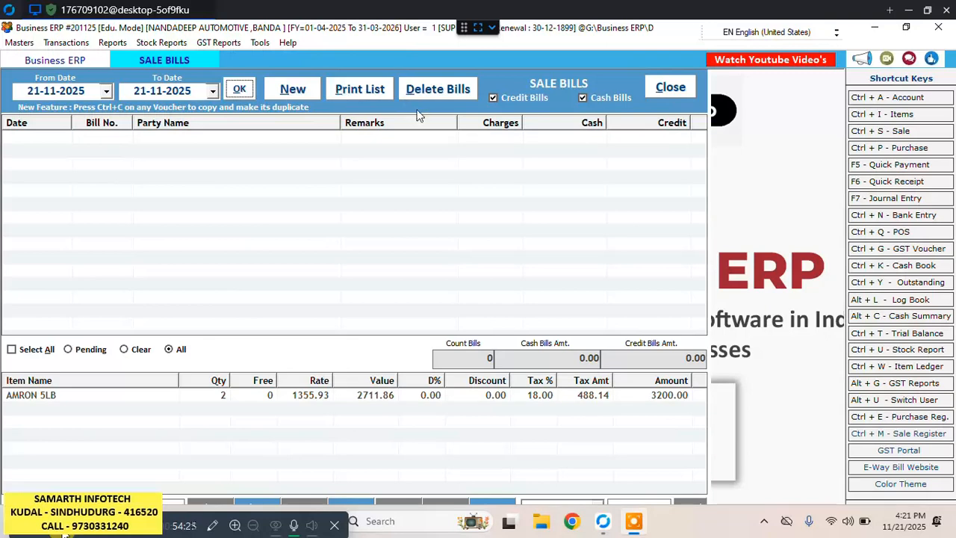
click(686, 92)
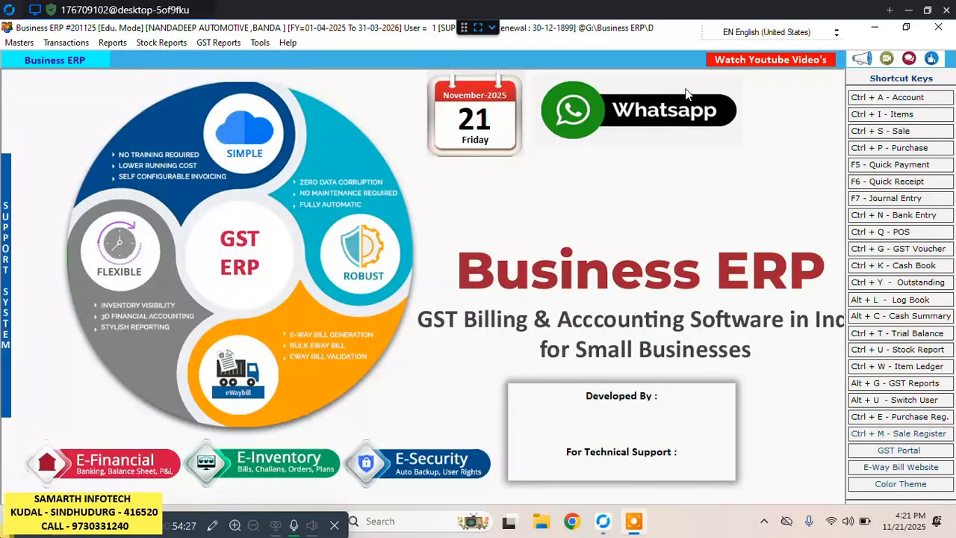
Exit the company to reach the auto backup, send the 21-11-2025 backup archive to the company's e-mail address, and close the e-mail form.
click(943, 32)
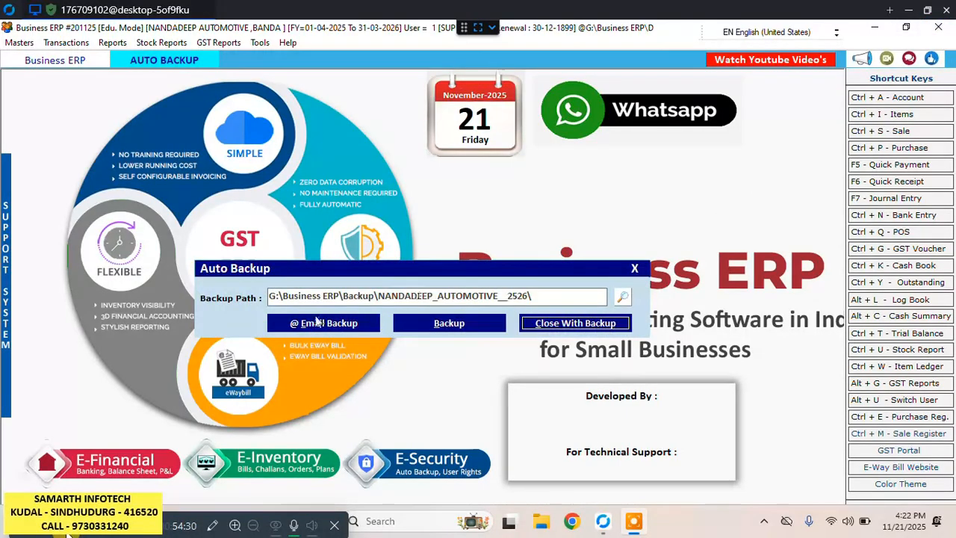
click(334, 323)
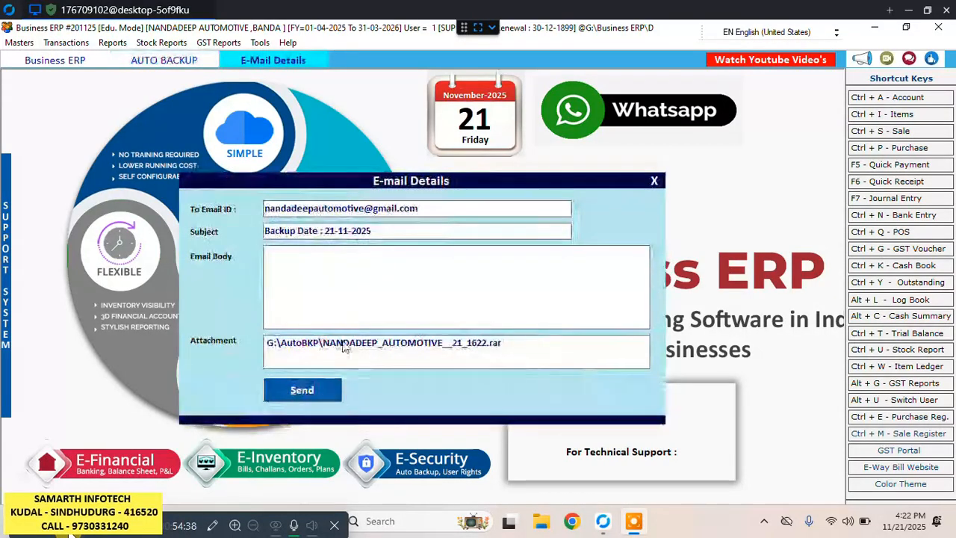
click(302, 389)
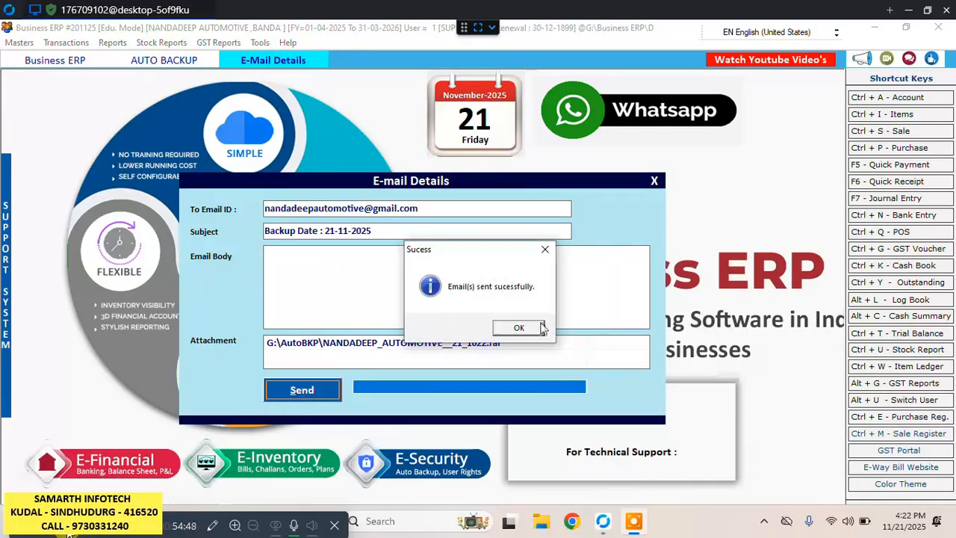
click(521, 329)
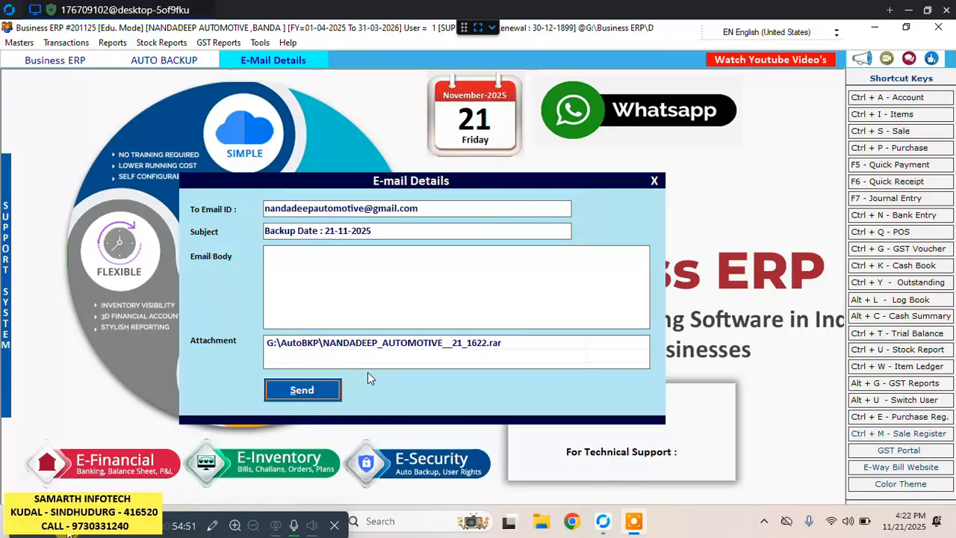
click(655, 181)
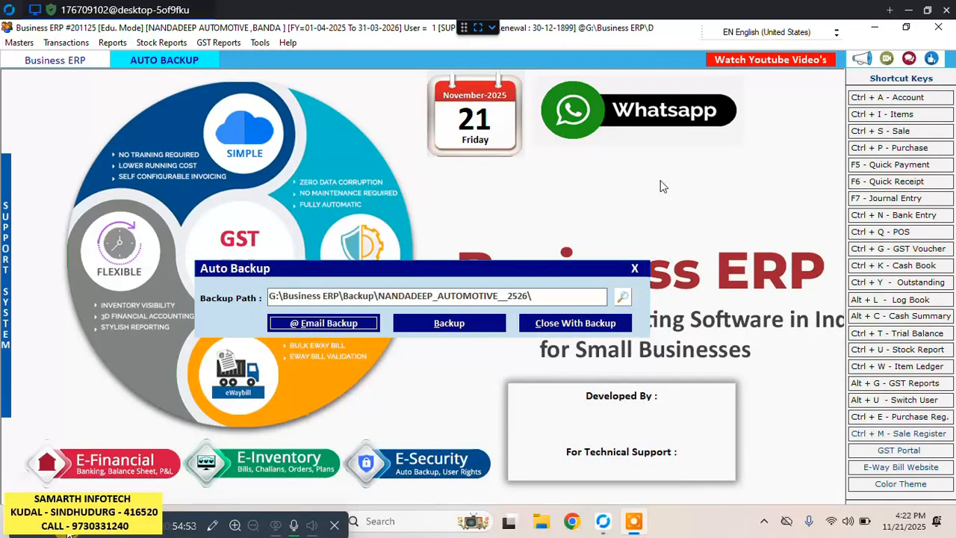
Close the auto backup window and the company selection to exit the program.
click(635, 268)
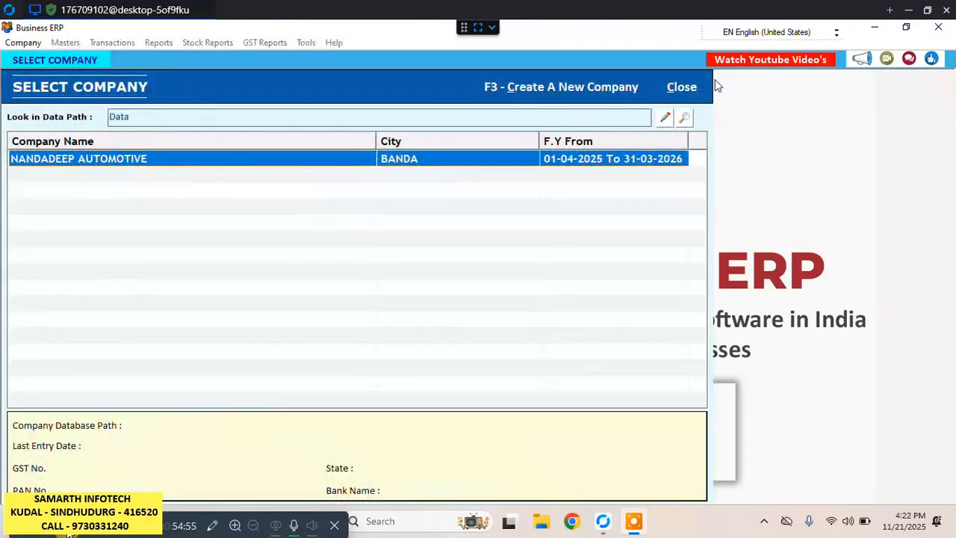
click(696, 87)
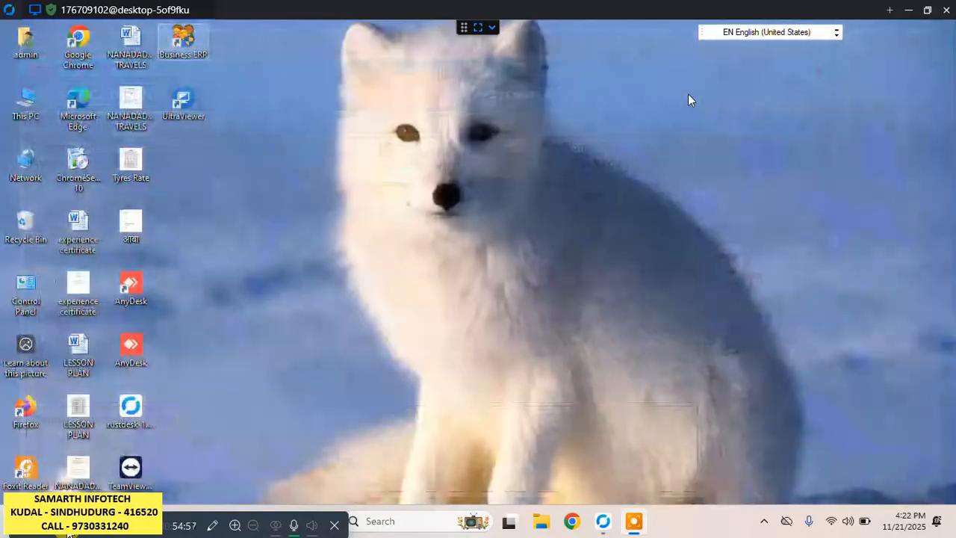
right_click(688, 95)
click(717, 136)
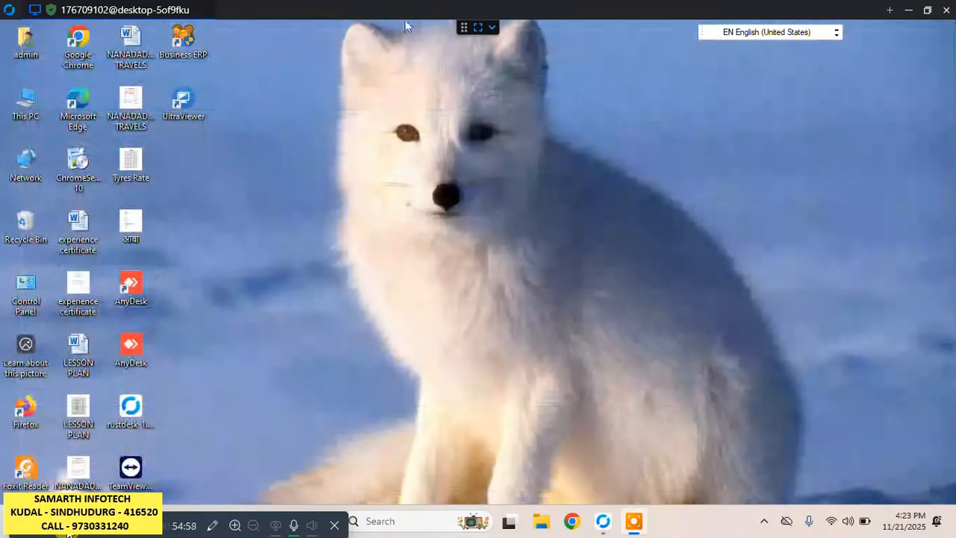